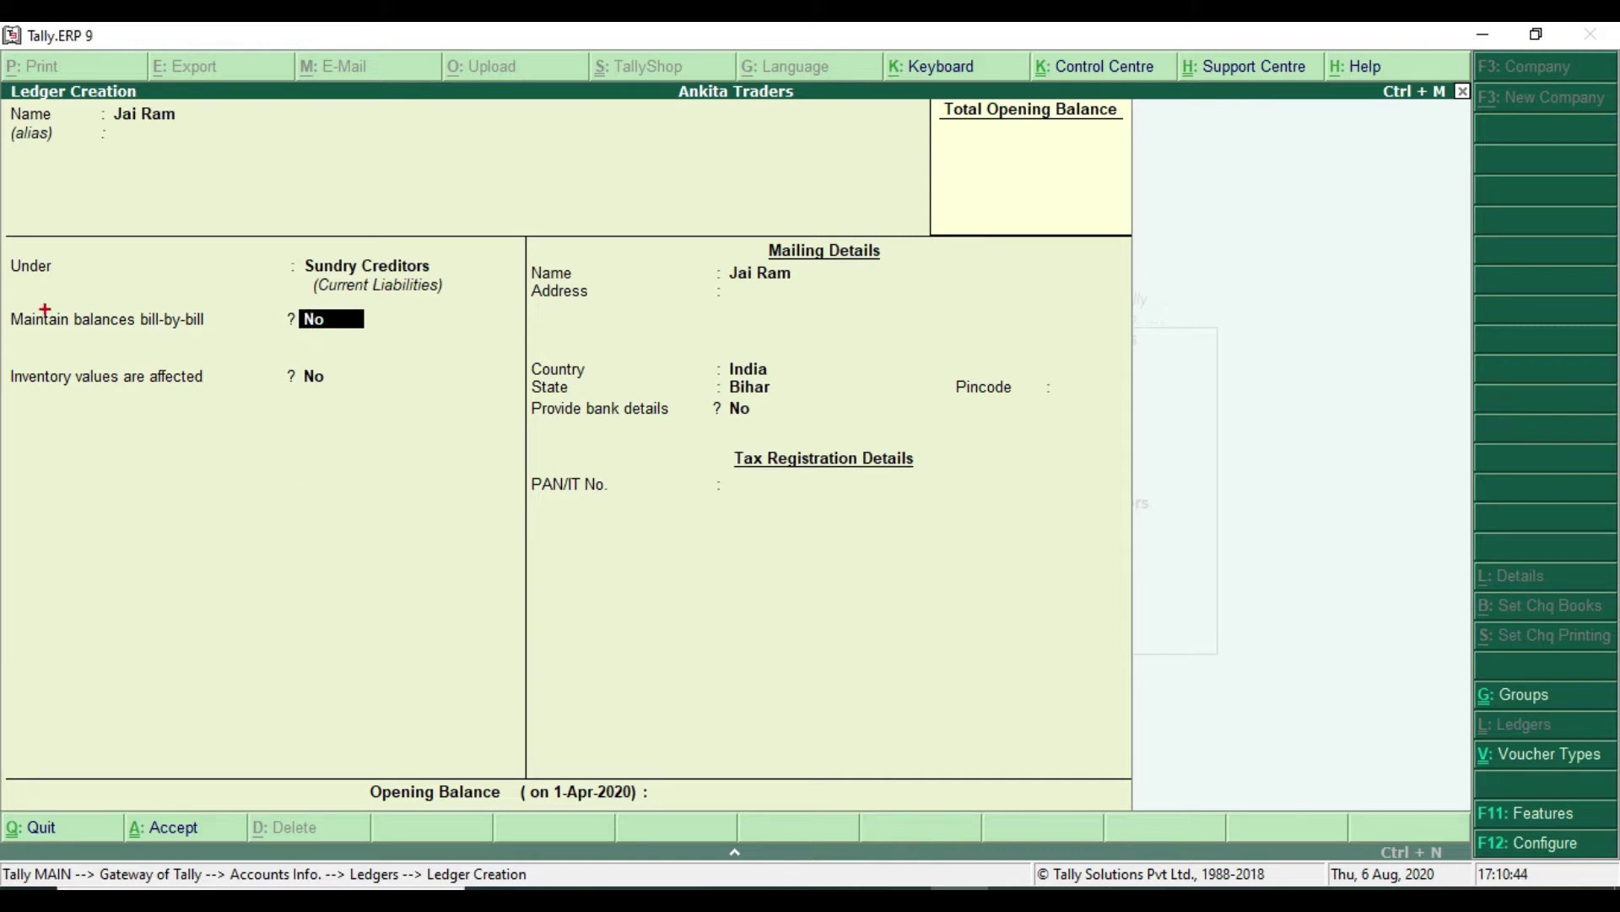
# Set Maintain balances bill-by-bill to Yes for the supplier's Sundry Creditors ledger, accept the remaining defaults and save it.
pyautogui.moveTo(3, 297)
pyautogui.mouseDown()
pyautogui.moveTo(271, 341)
pyautogui.moveTo(389, 339)
pyautogui.mouseUp()
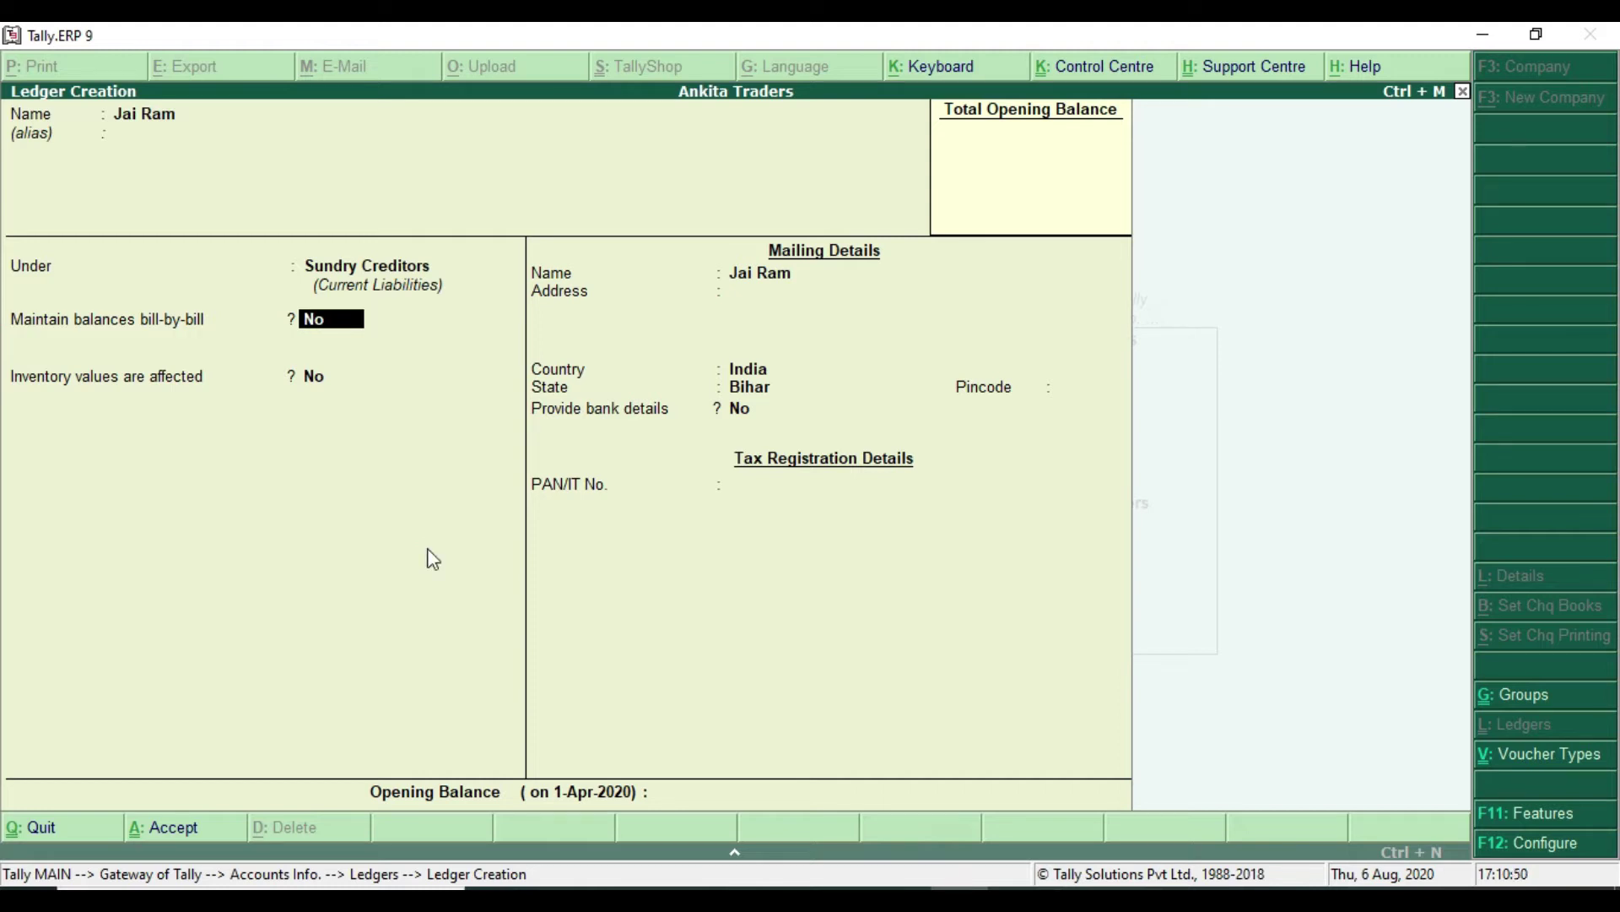
pyautogui.write('y')
pyautogui.press('Return')
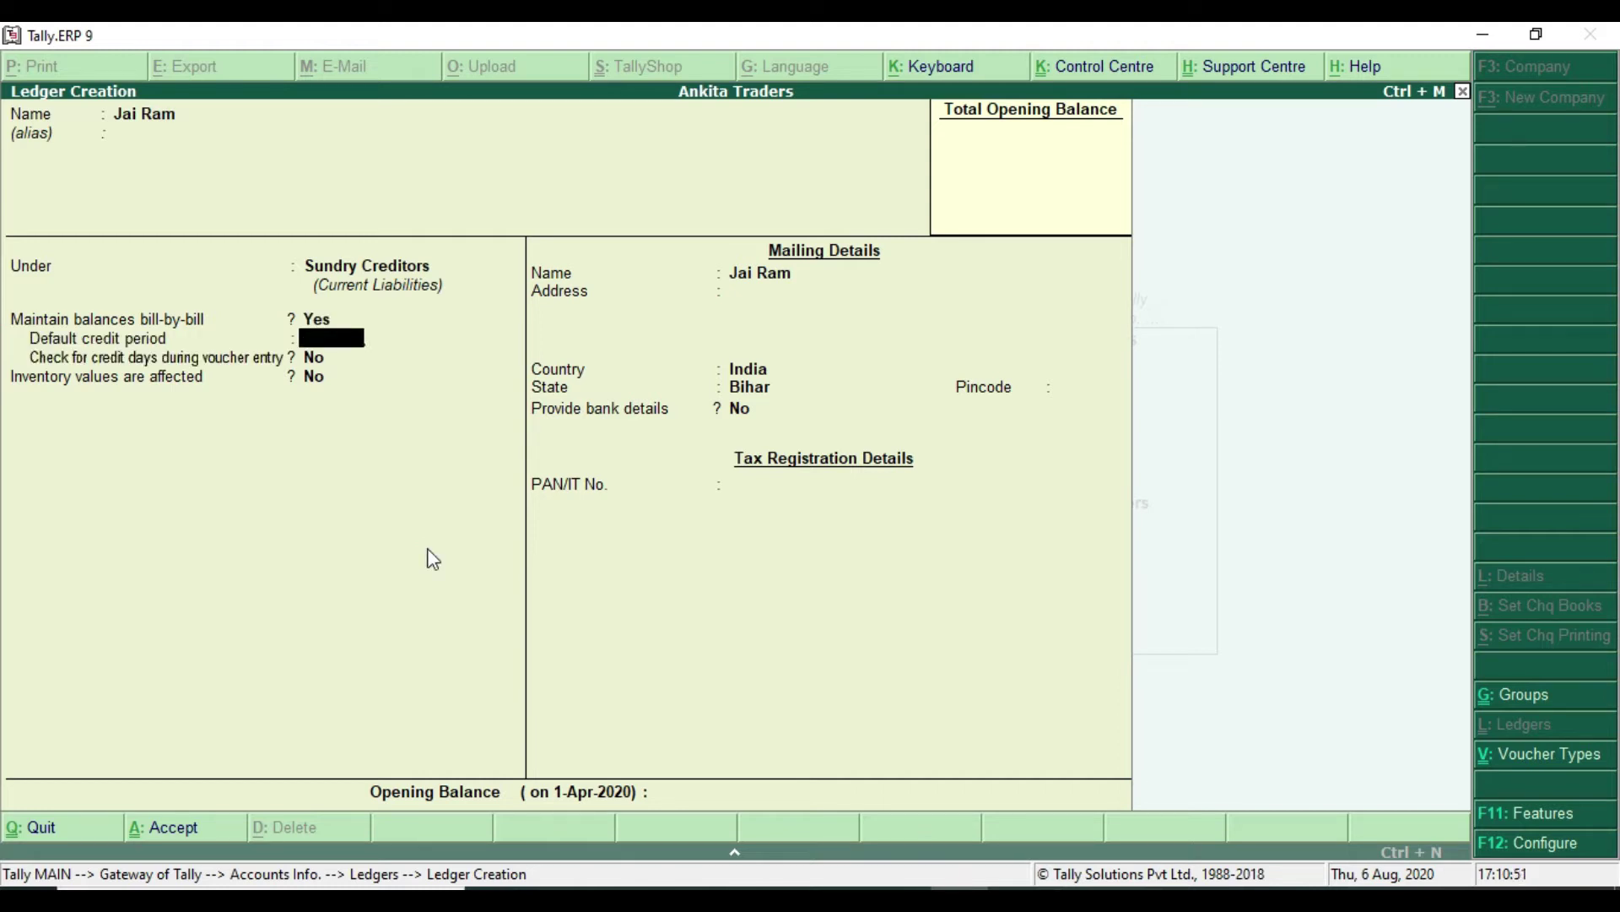
pyautogui.press('Return')
pyautogui.press('Return')
pyautogui.press('Return')
pyautogui.press('Return')
pyautogui.press('Return')
pyautogui.press('Return')
pyautogui.press('Return')
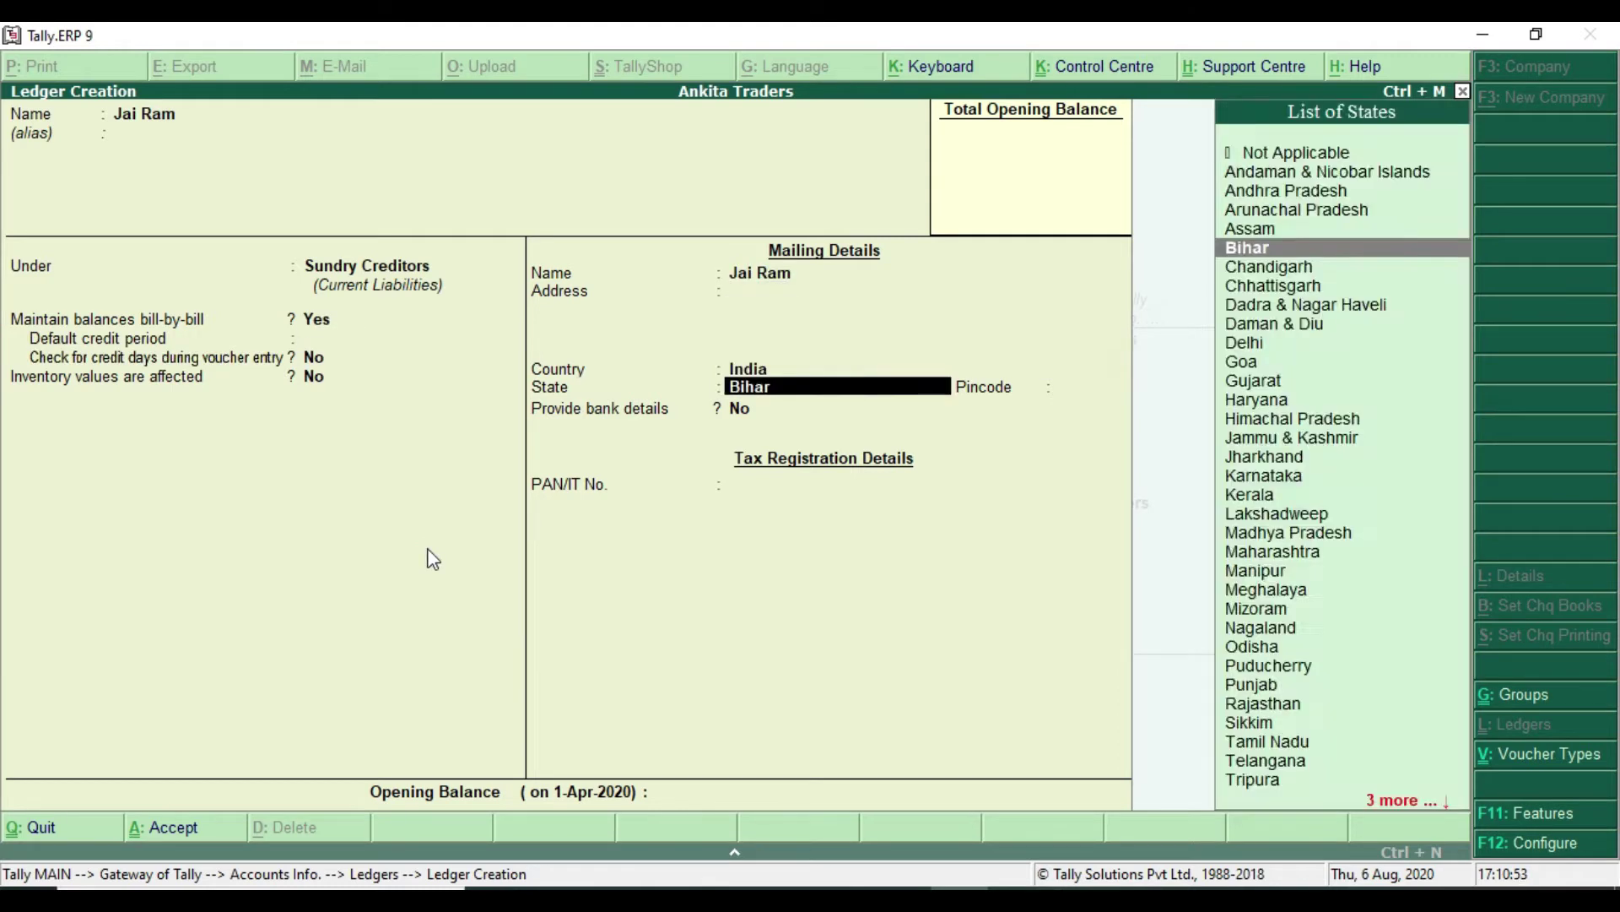
pyautogui.press('Return')
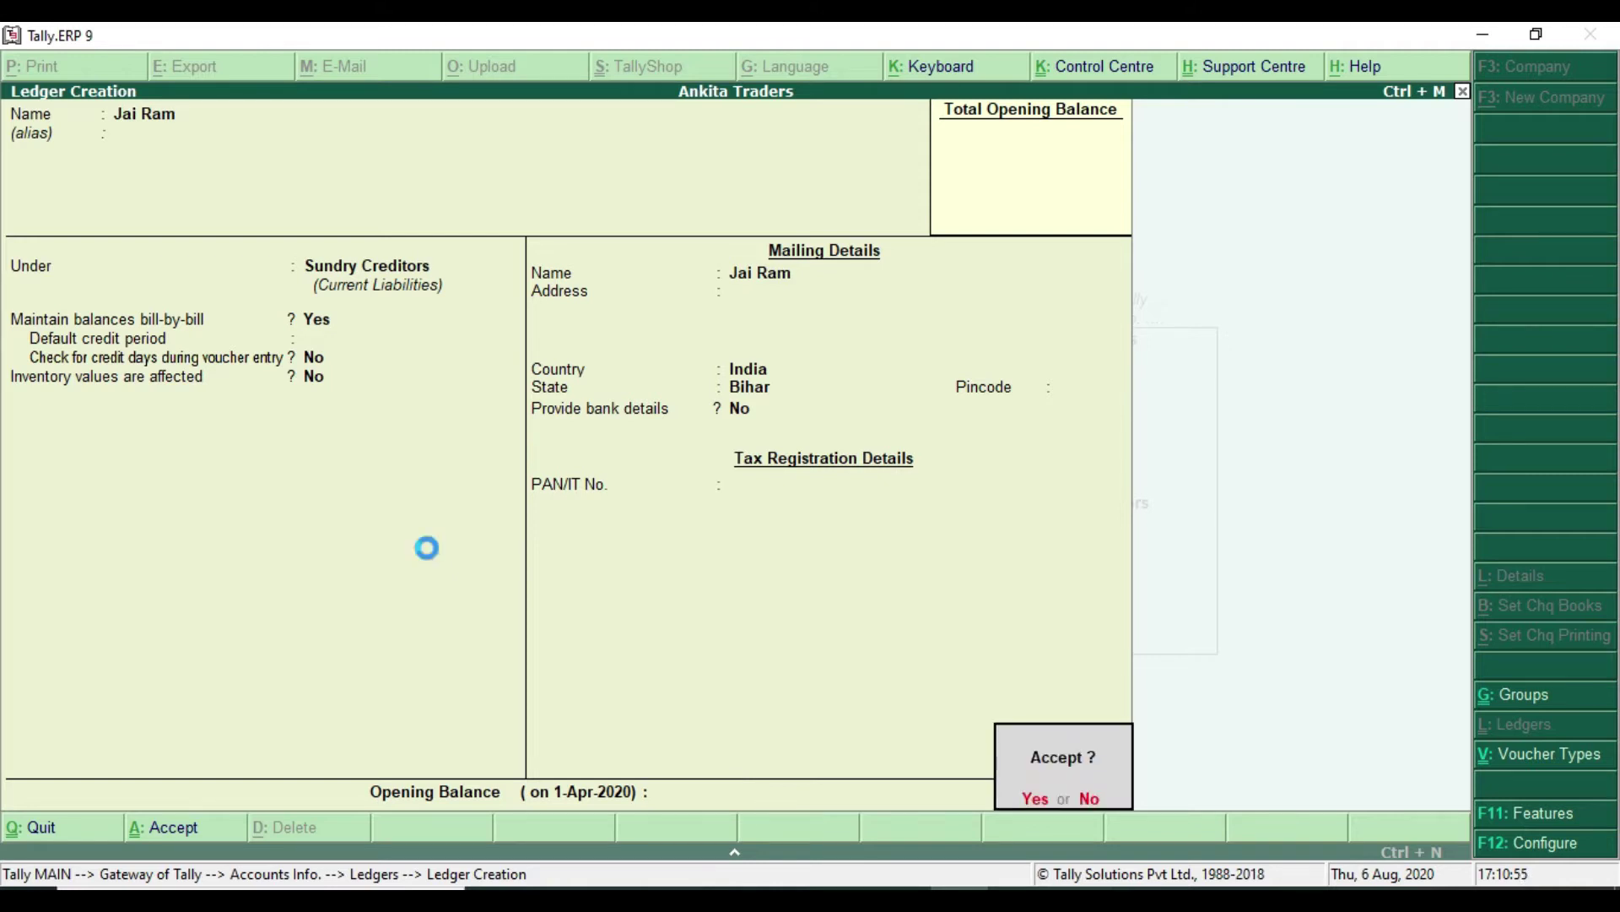
pyautogui.press('Return')
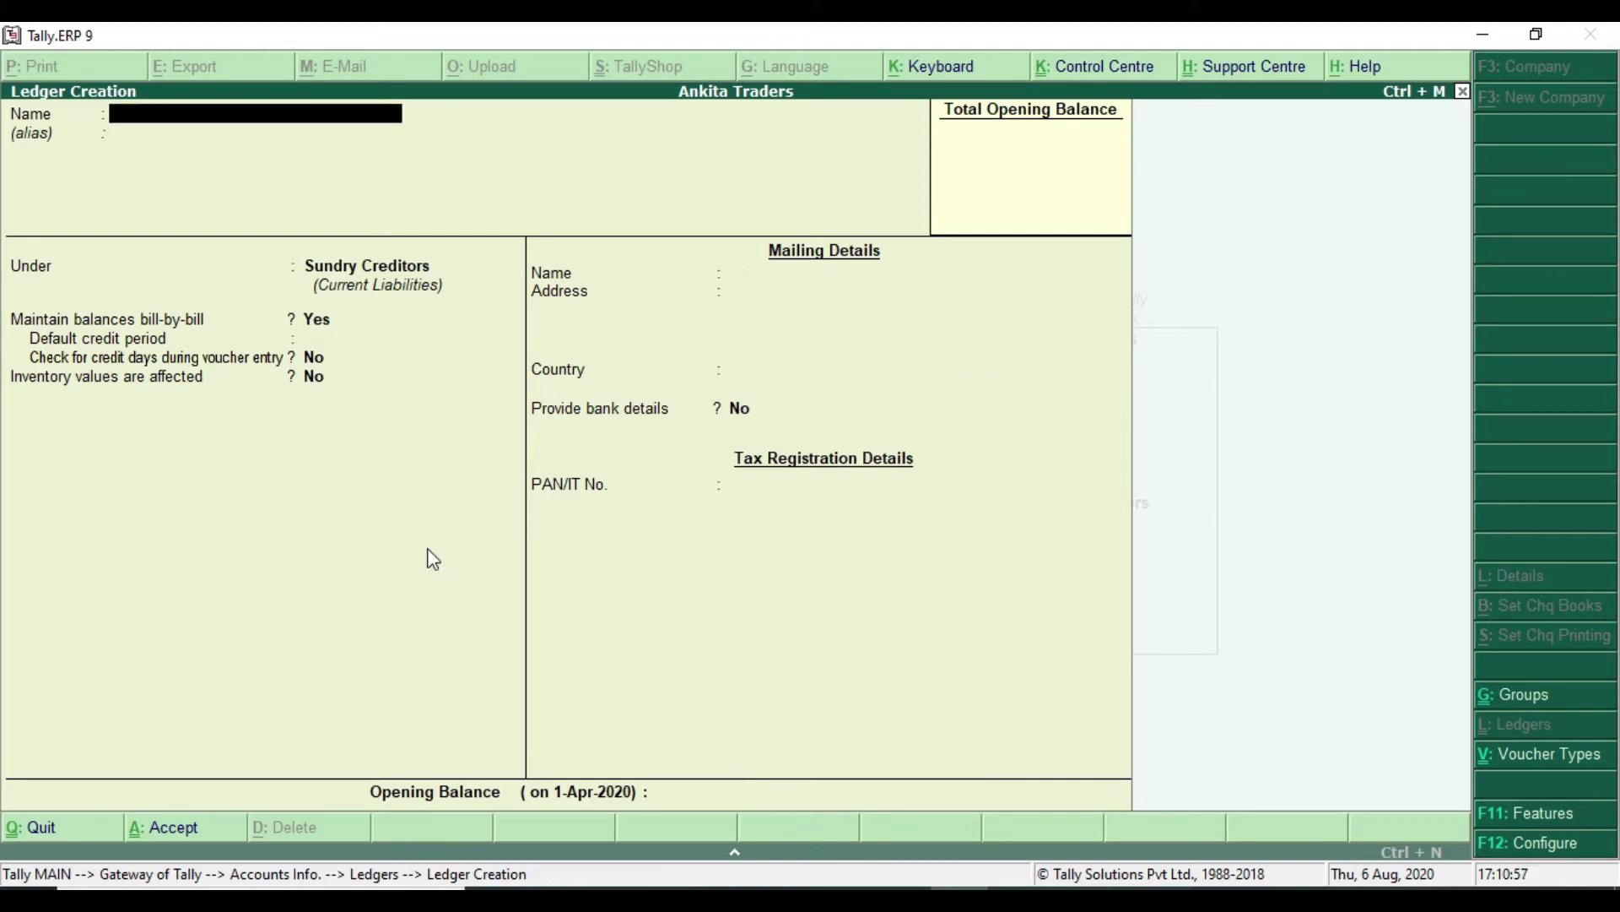
# Name the new ledger Purchase and place it under the Purchase Accounts group.
pyautogui.write('Purchase')
pyautogui.press('Return')
pyautogui.press('Return')
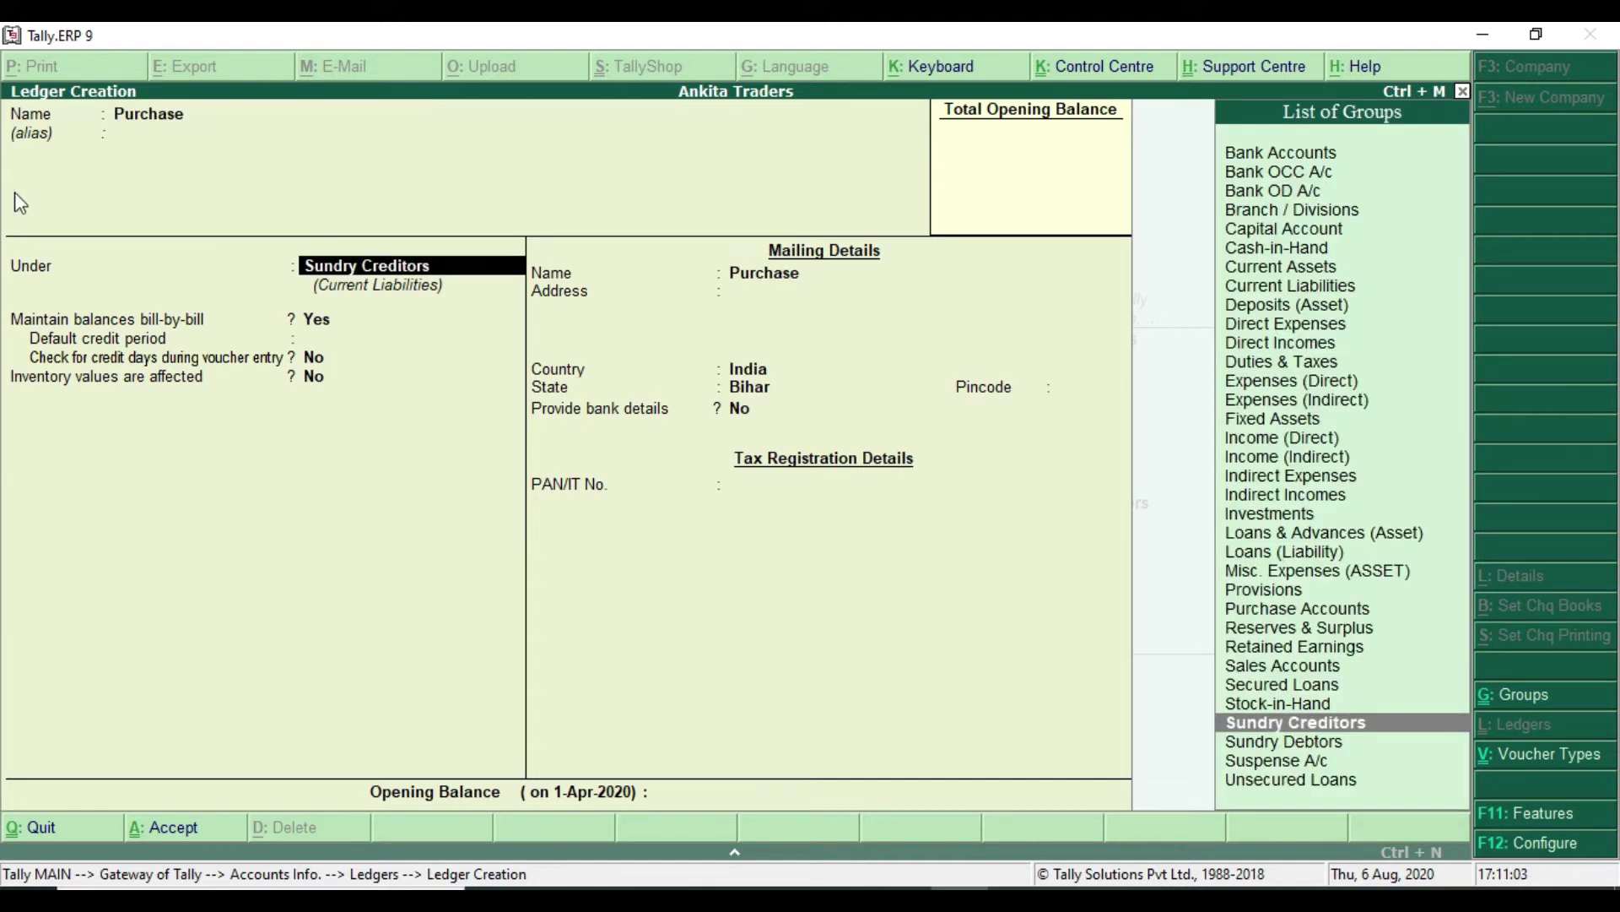
pyautogui.write('P')
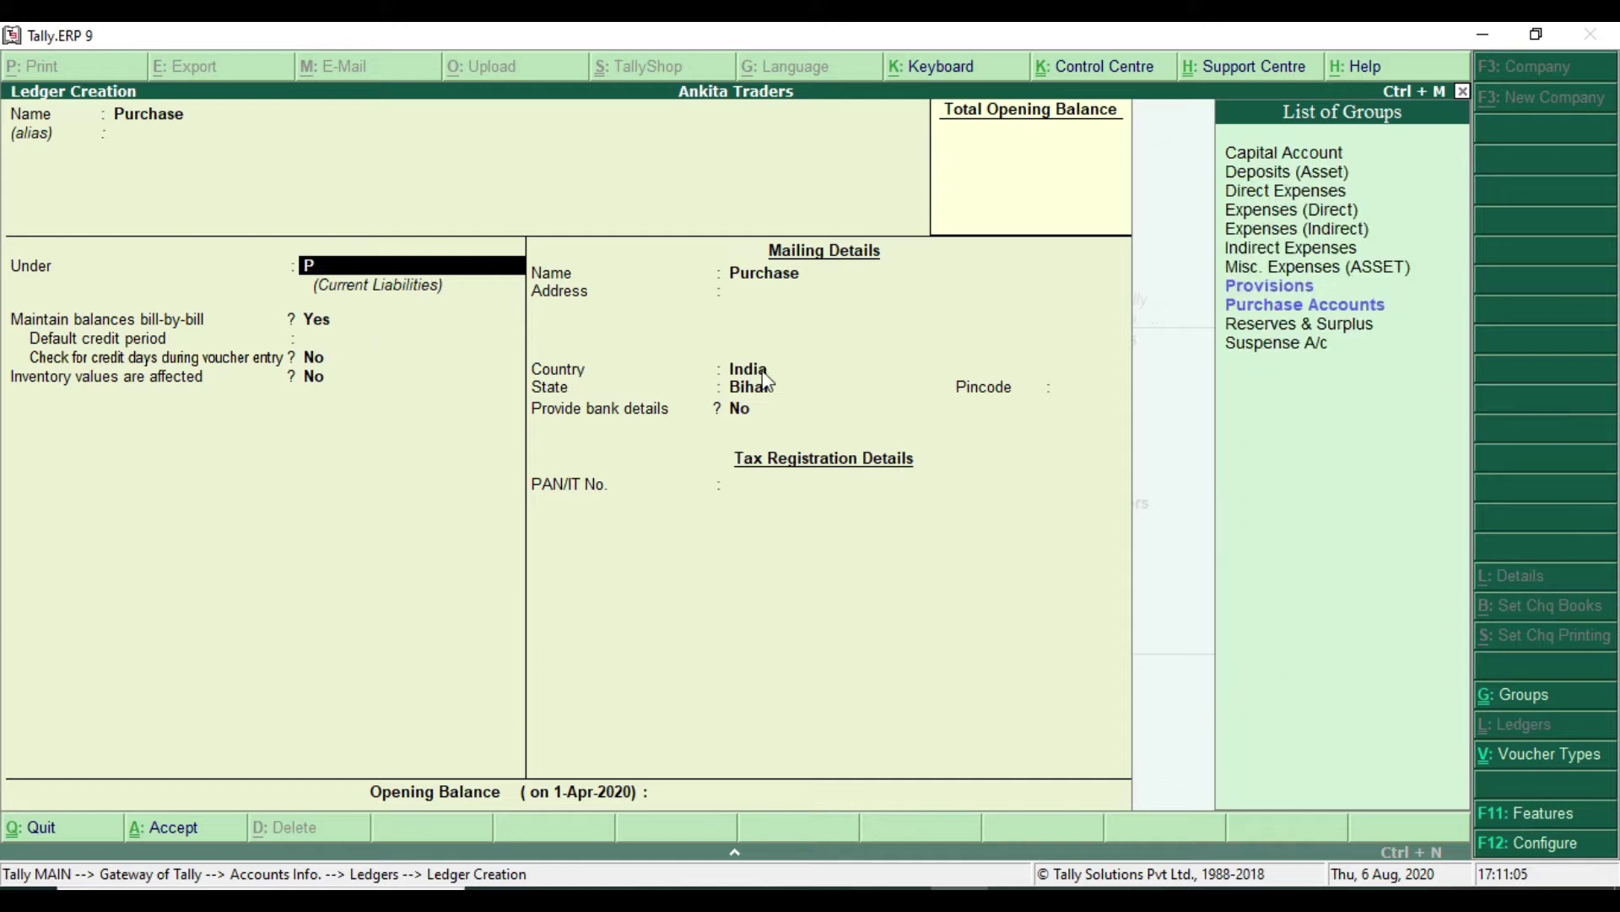
pyautogui.click(1290, 306)
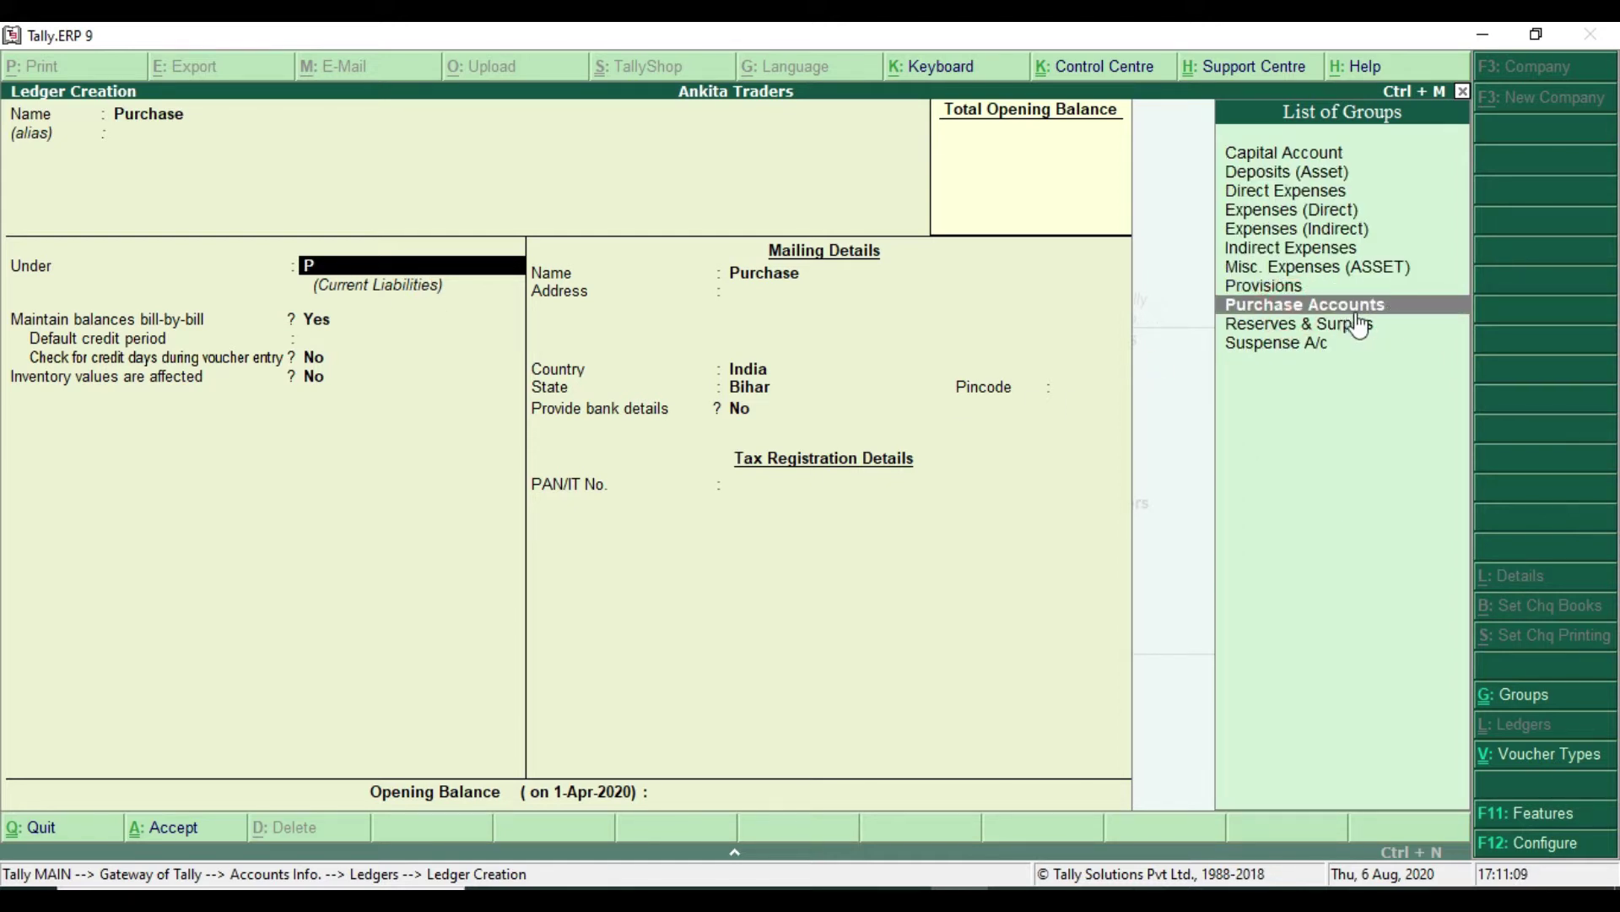
pyautogui.press('Return')
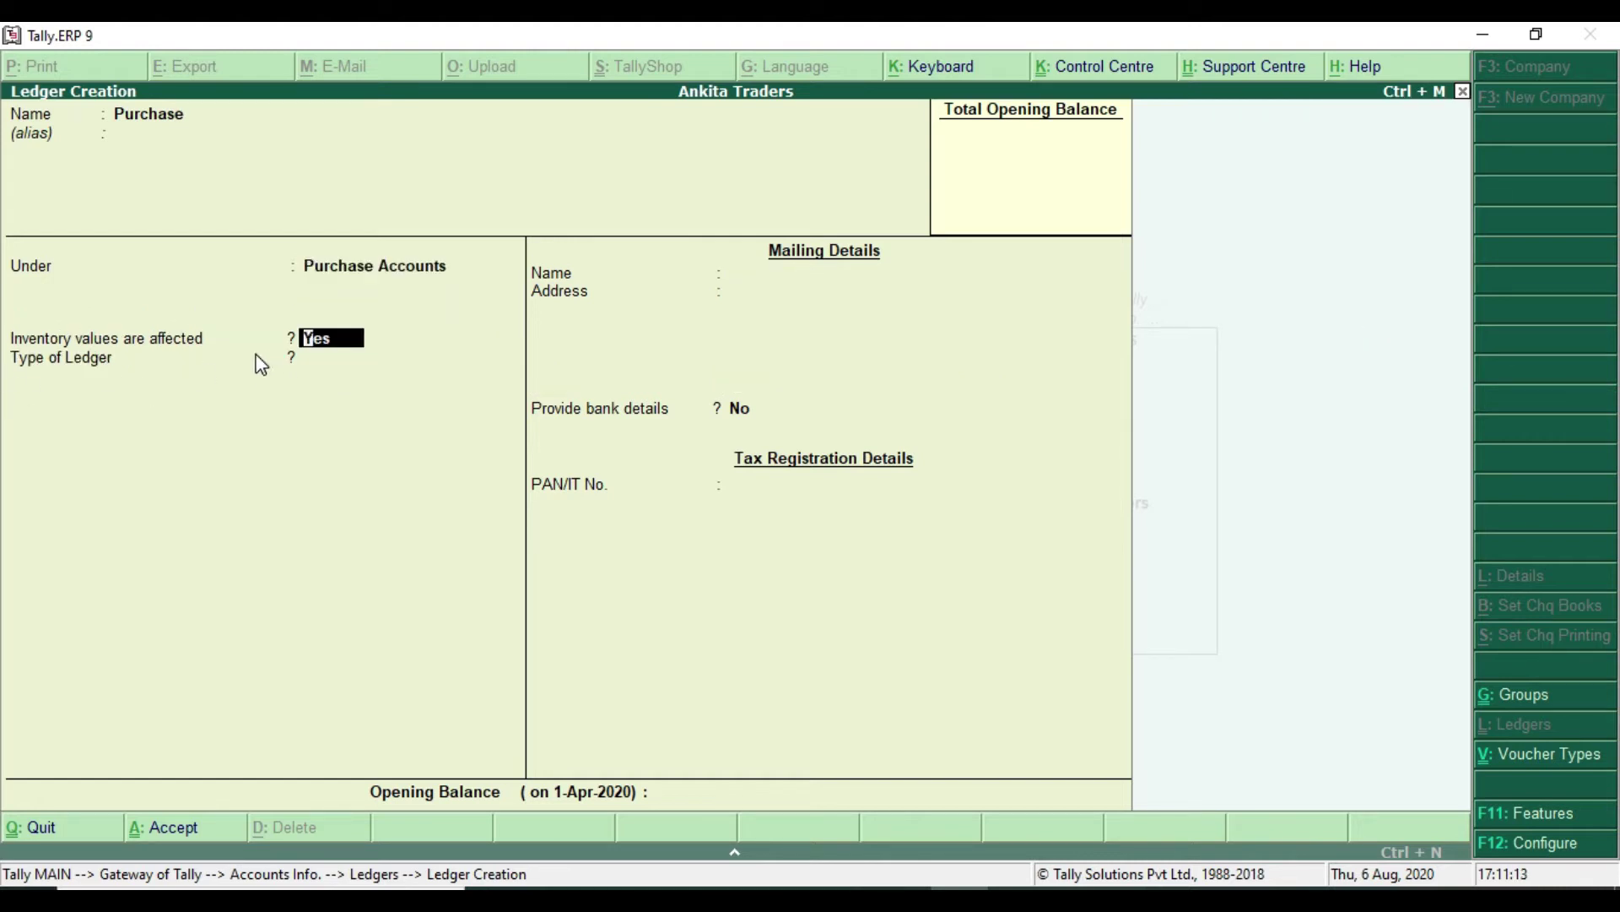
# Save the Purchase ledger with inventory values affected and ledger type Not Applicable, and return to the Gateway of Tally.
pyautogui.moveTo(5, 321)
pyautogui.mouseDown()
pyautogui.moveTo(217, 386)
pyautogui.moveTo(402, 386)
pyautogui.mouseUp()
pyautogui.press('Return')
pyautogui.press('Return')
pyautogui.press('Return')
pyautogui.press('Return')
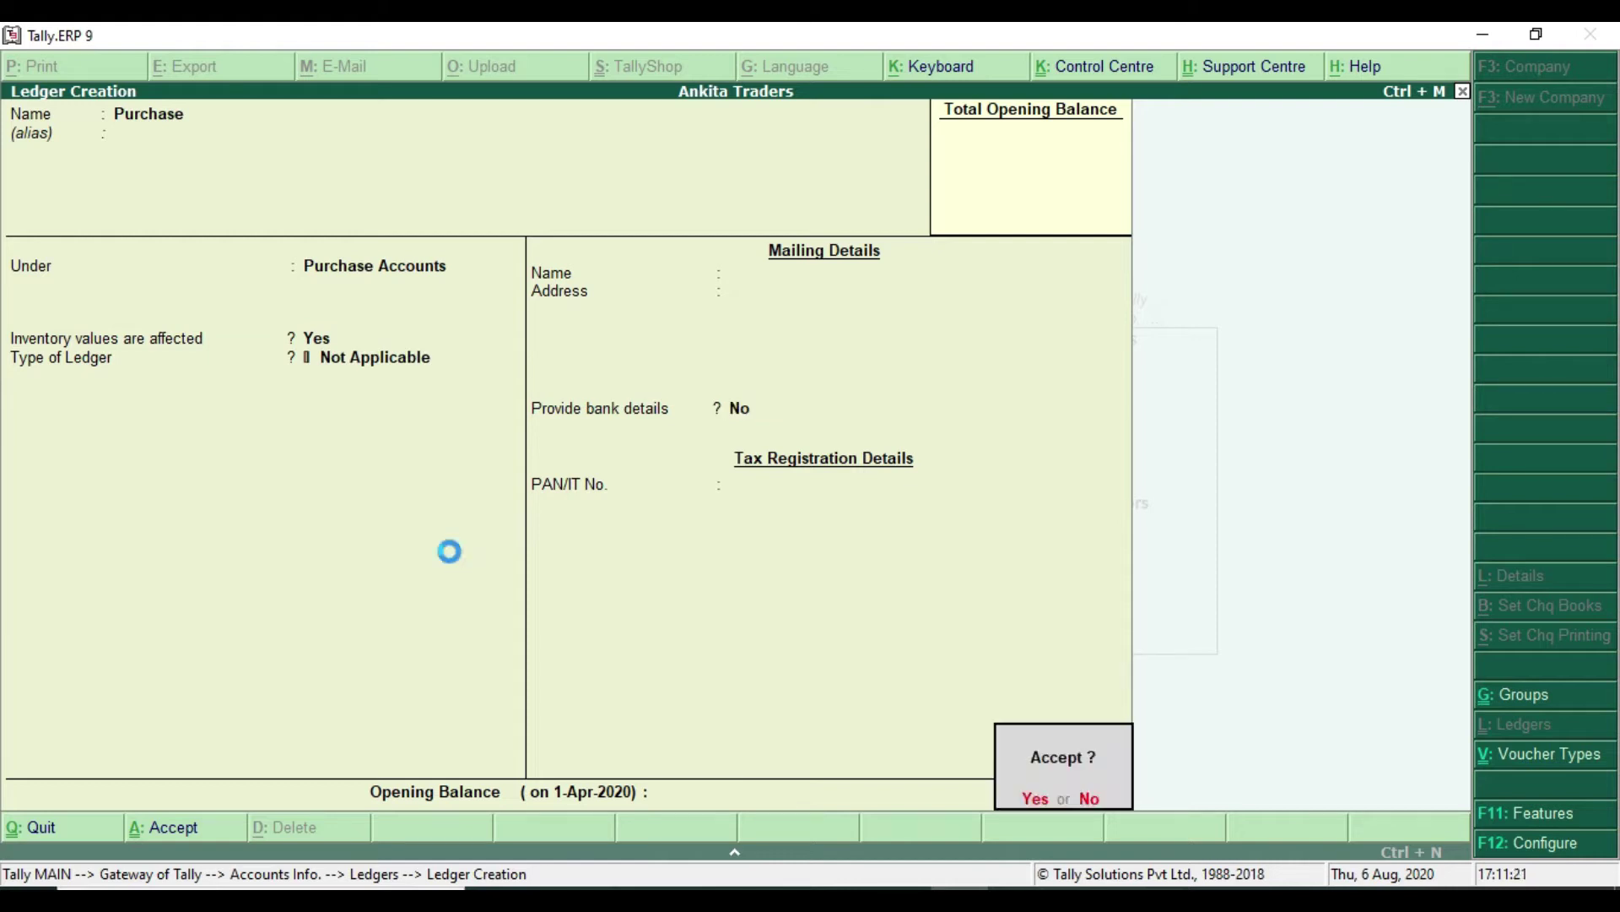
pyautogui.press('Return')
pyautogui.press('Escape')
pyautogui.press('Return')
pyautogui.press('Escape')
pyautogui.press('Escape')
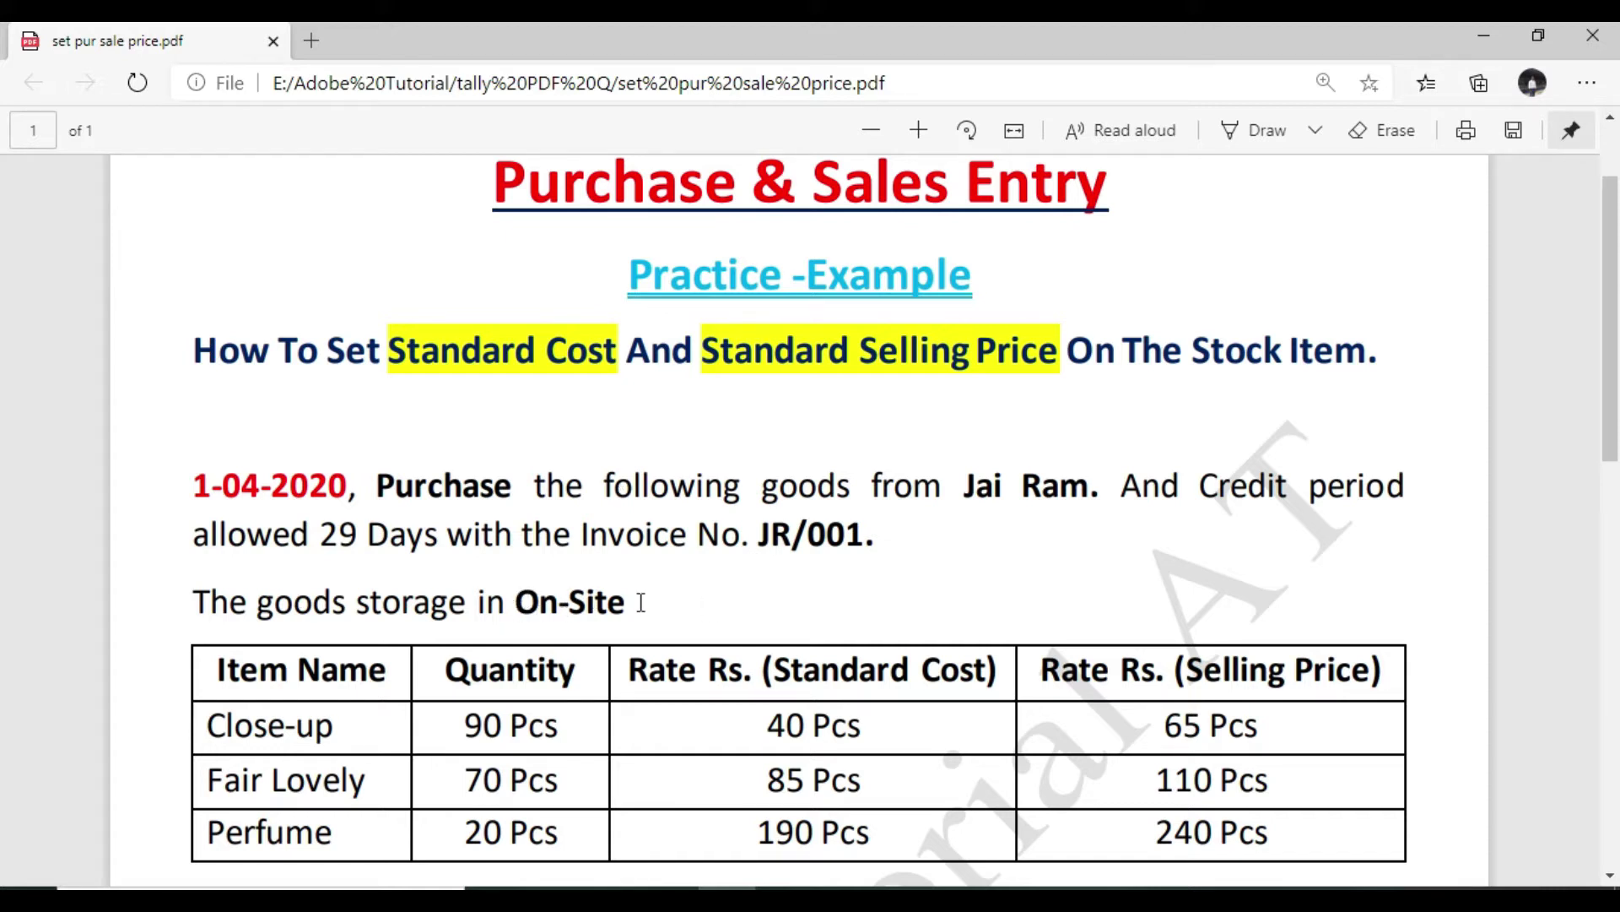
# Switch to Tally.ERP 9 and set Maintain multiple Godowns to Yes in the company's Inventory Features.
pyautogui.hotkey('alt', 'Tab')
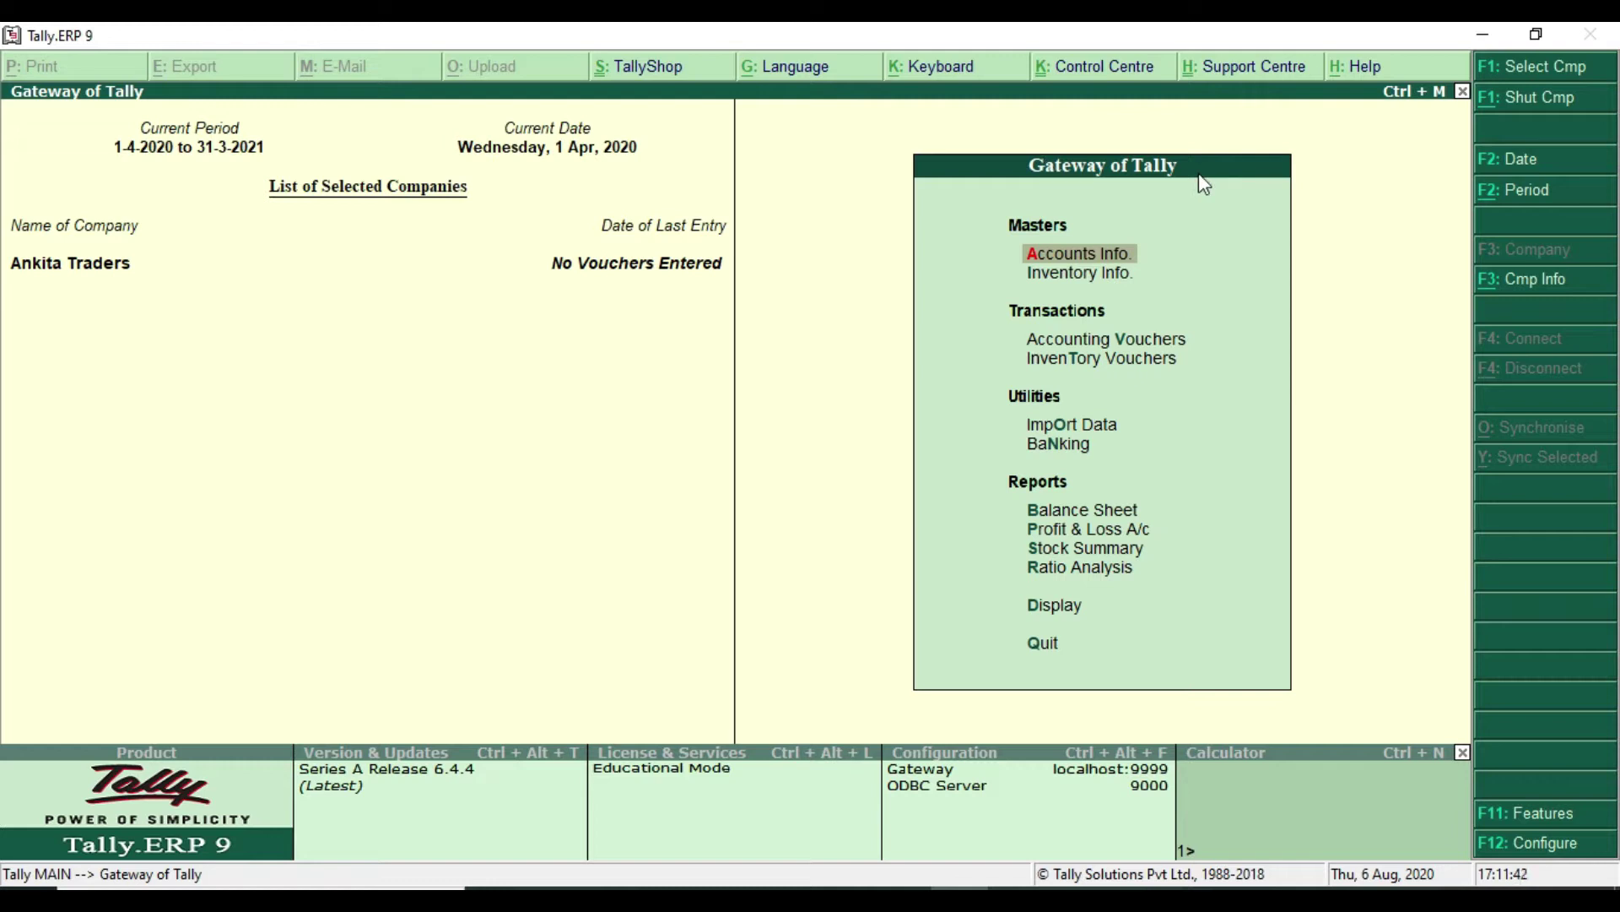
pyautogui.press('F11')
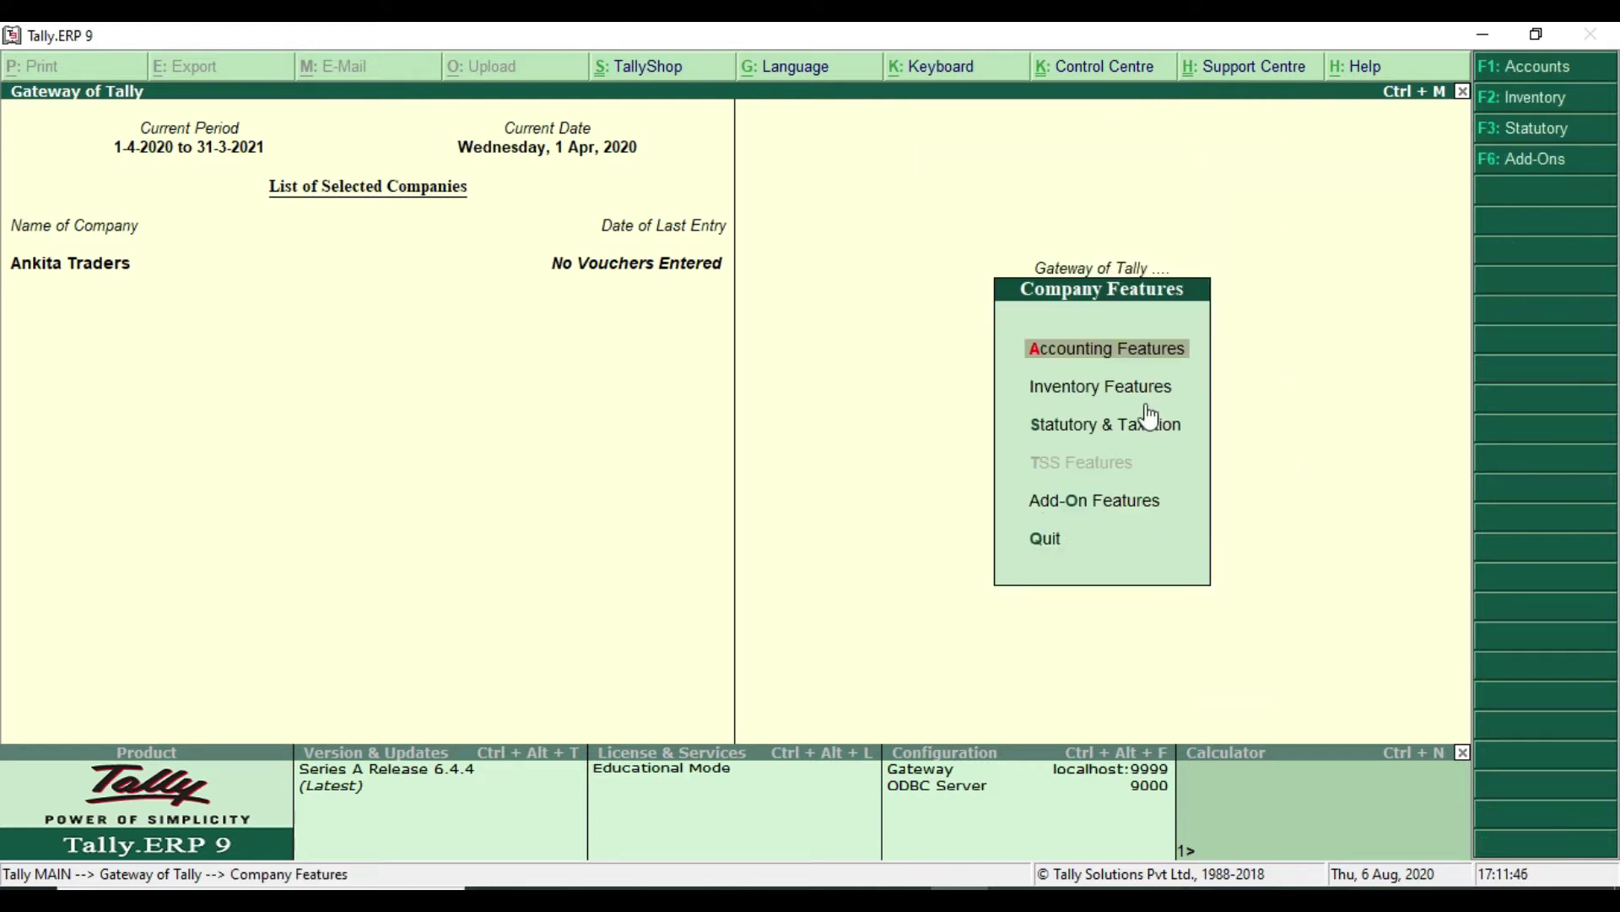
pyautogui.press('Down')
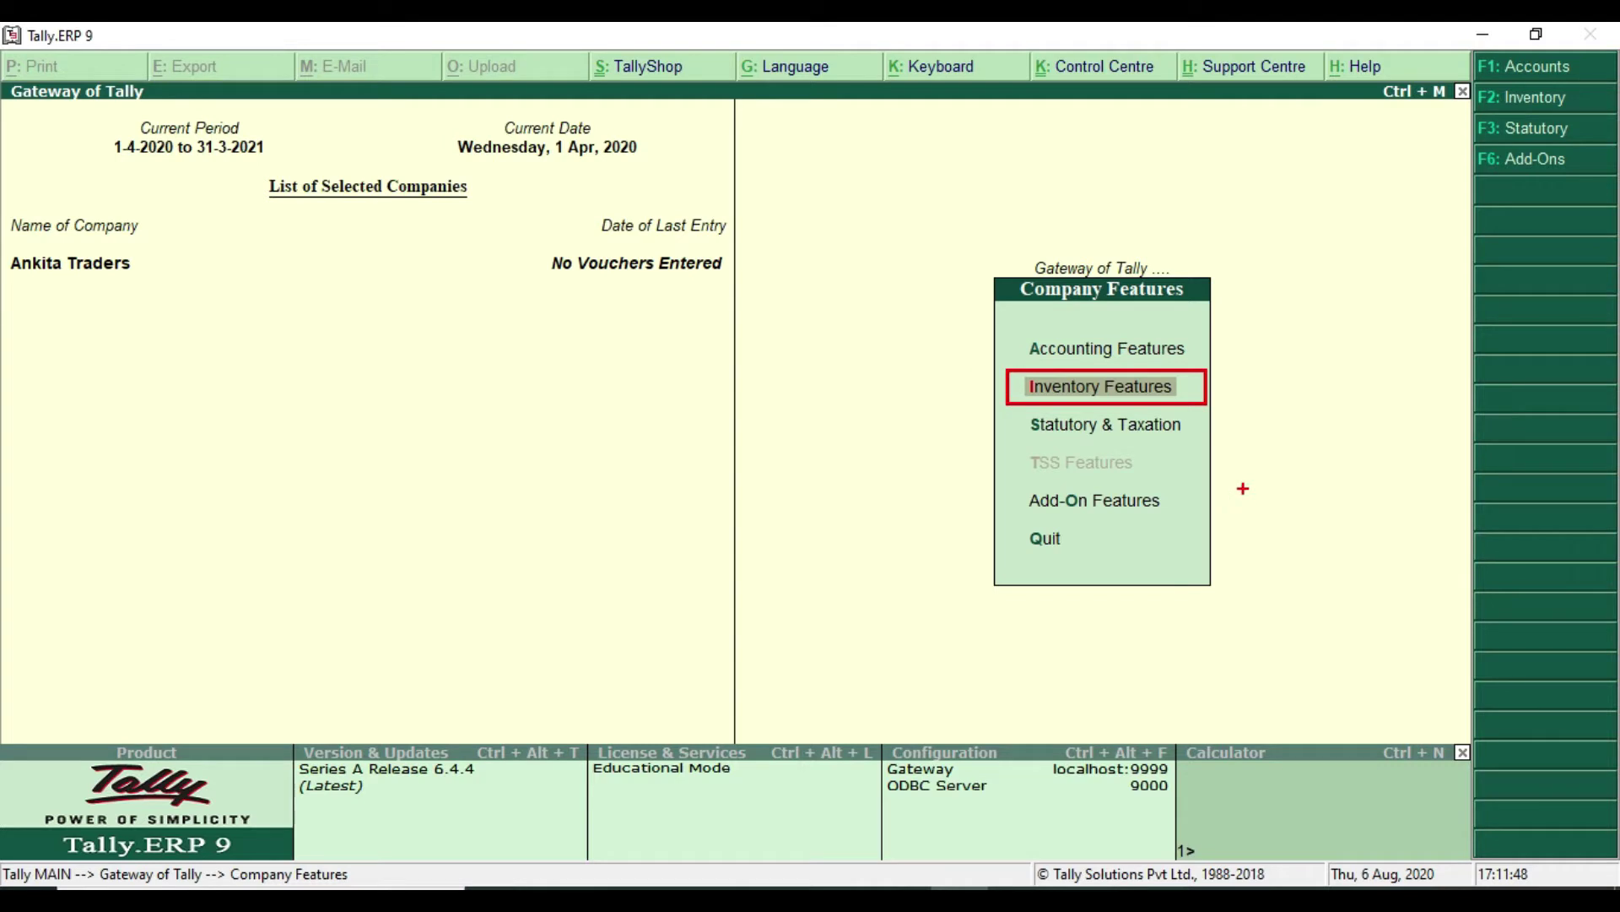
pyautogui.press('Return')
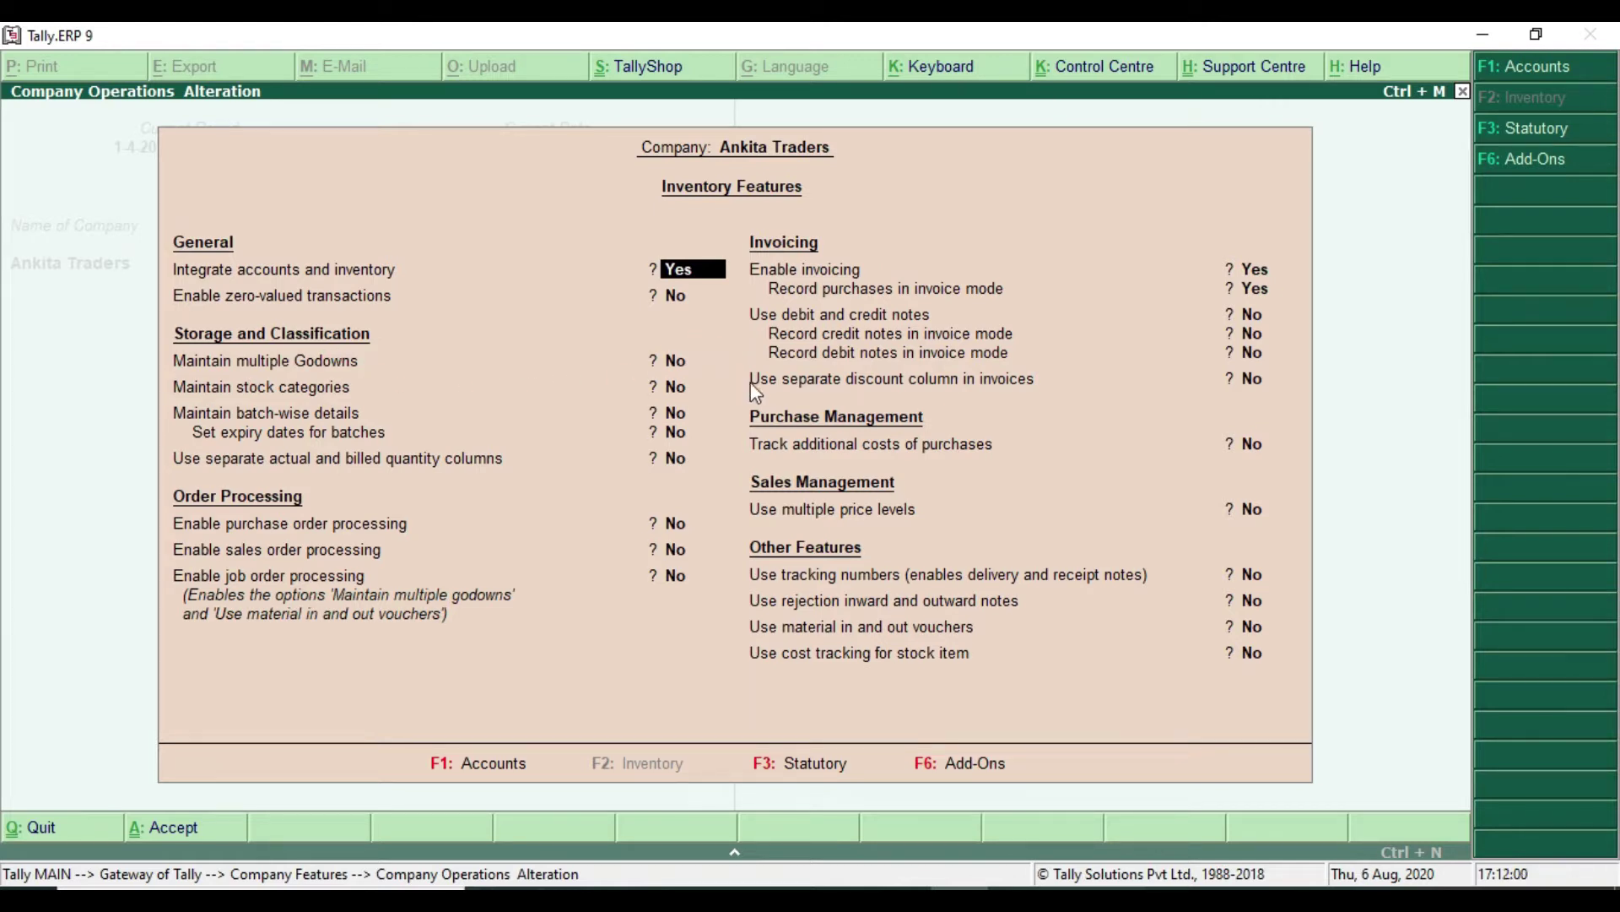
pyautogui.press('Return')
pyautogui.press('Return')
pyautogui.write('y')
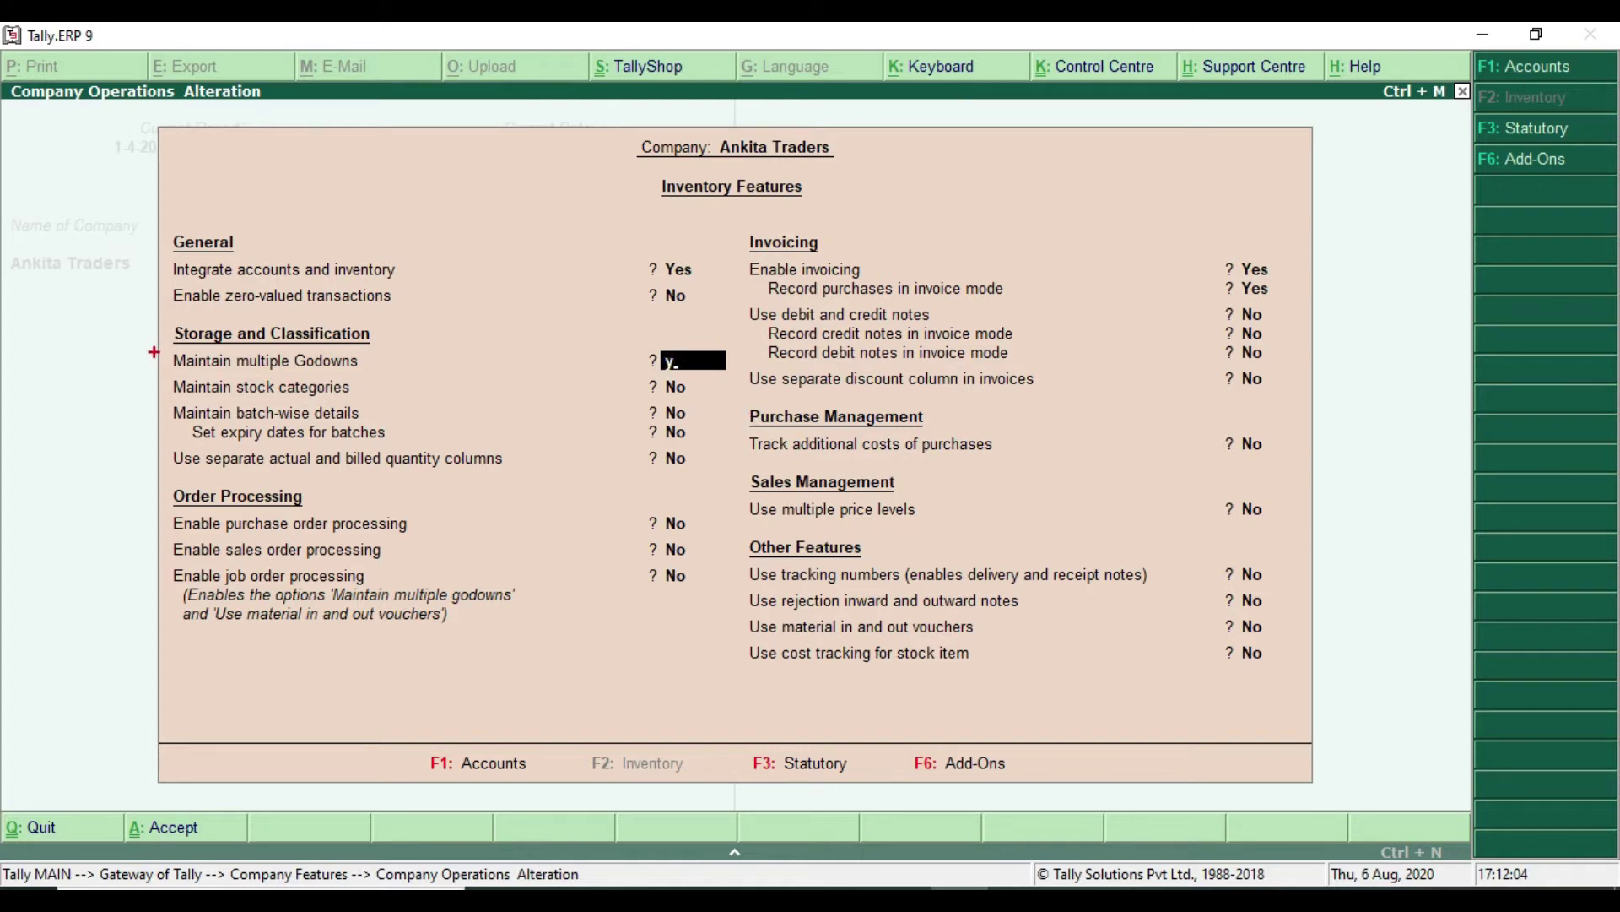
pyautogui.moveTo(156, 339); pyautogui.dragTo(738, 376)
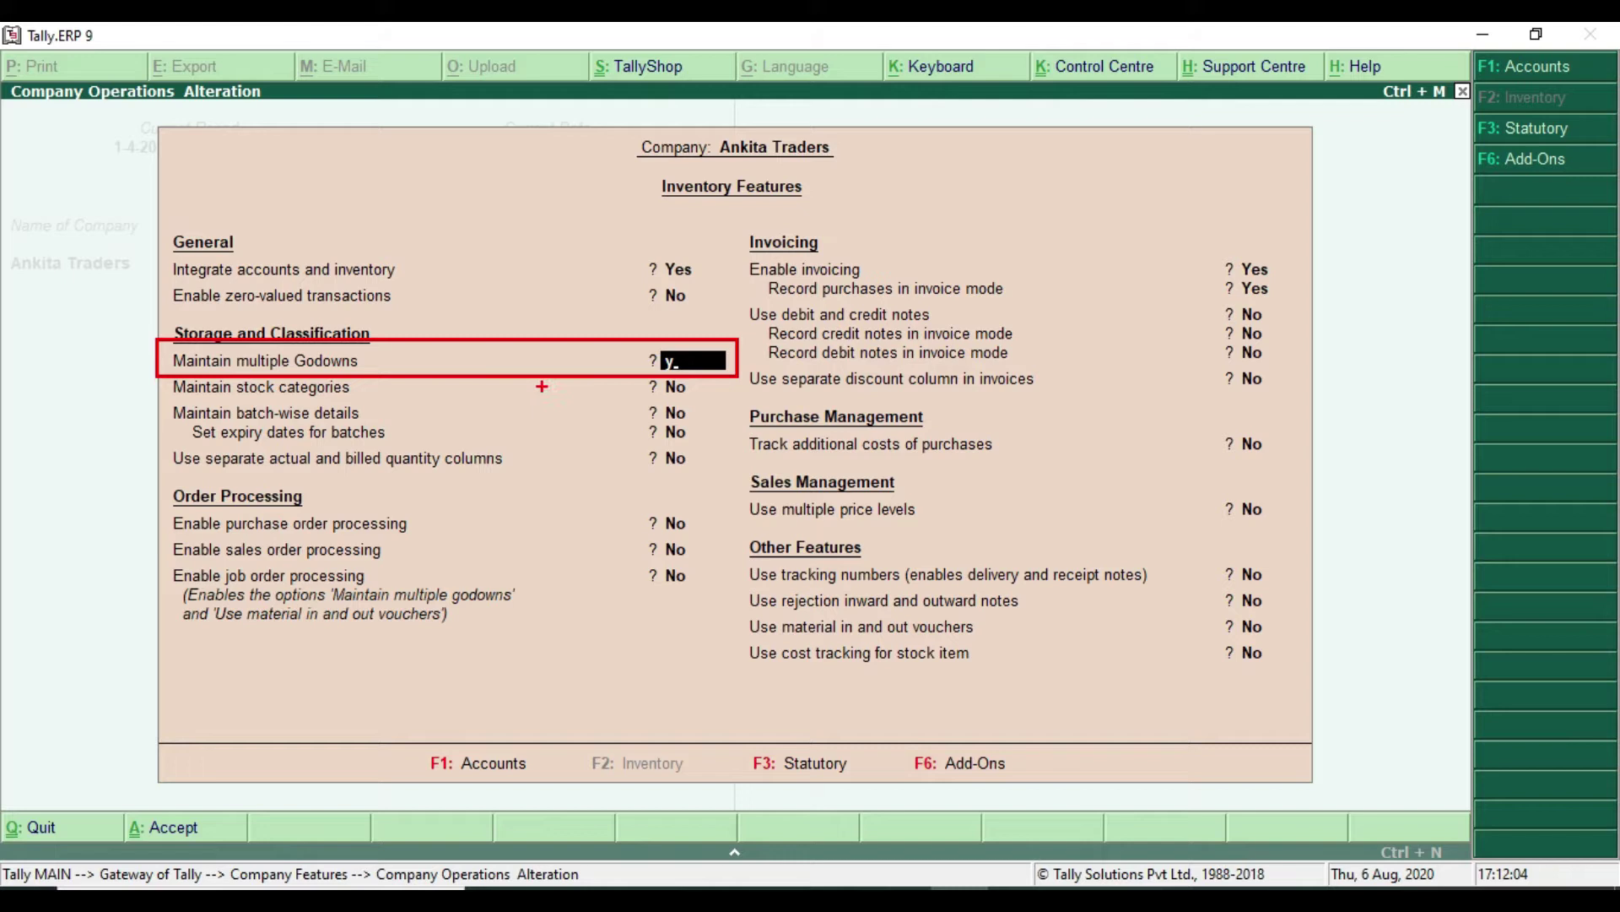
# Accept the existing values for the remaining inventory features, save them and return to the Gateway of Tally.
pyautogui.press('Return')
pyautogui.press('Return')
pyautogui.press('Return')
pyautogui.press('Return')
pyautogui.press('Return')
pyautogui.press('Return')
pyautogui.press('Return')
pyautogui.press('Return')
pyautogui.press('Return')
pyautogui.press('Return')
pyautogui.press('Return')
pyautogui.press('Return')
pyautogui.press('Return')
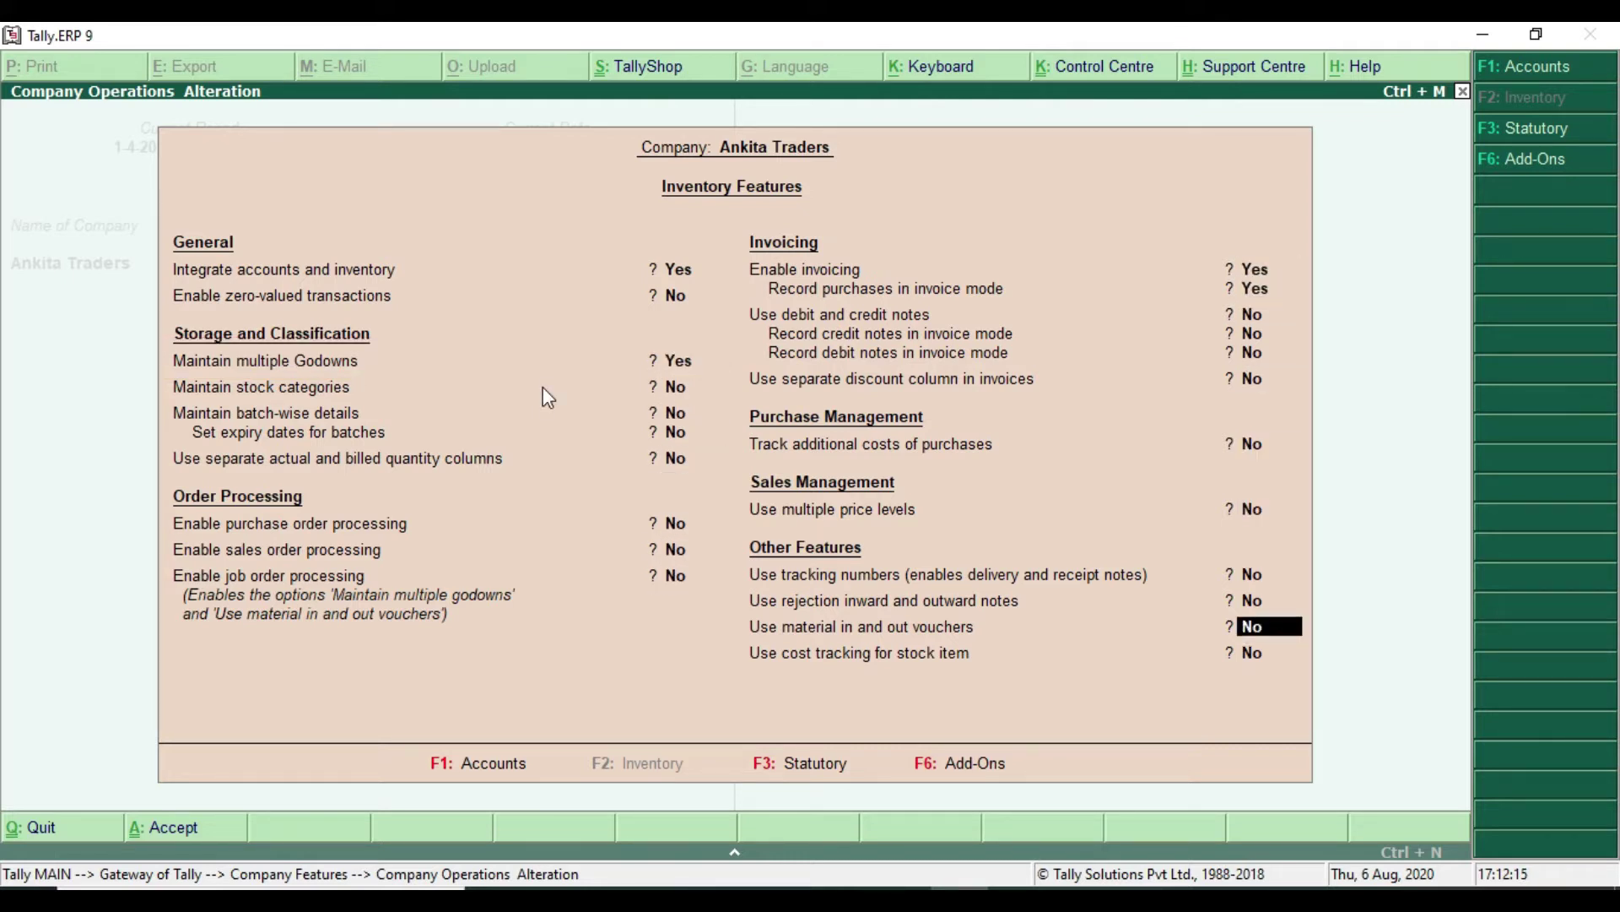
pyautogui.press('Return')
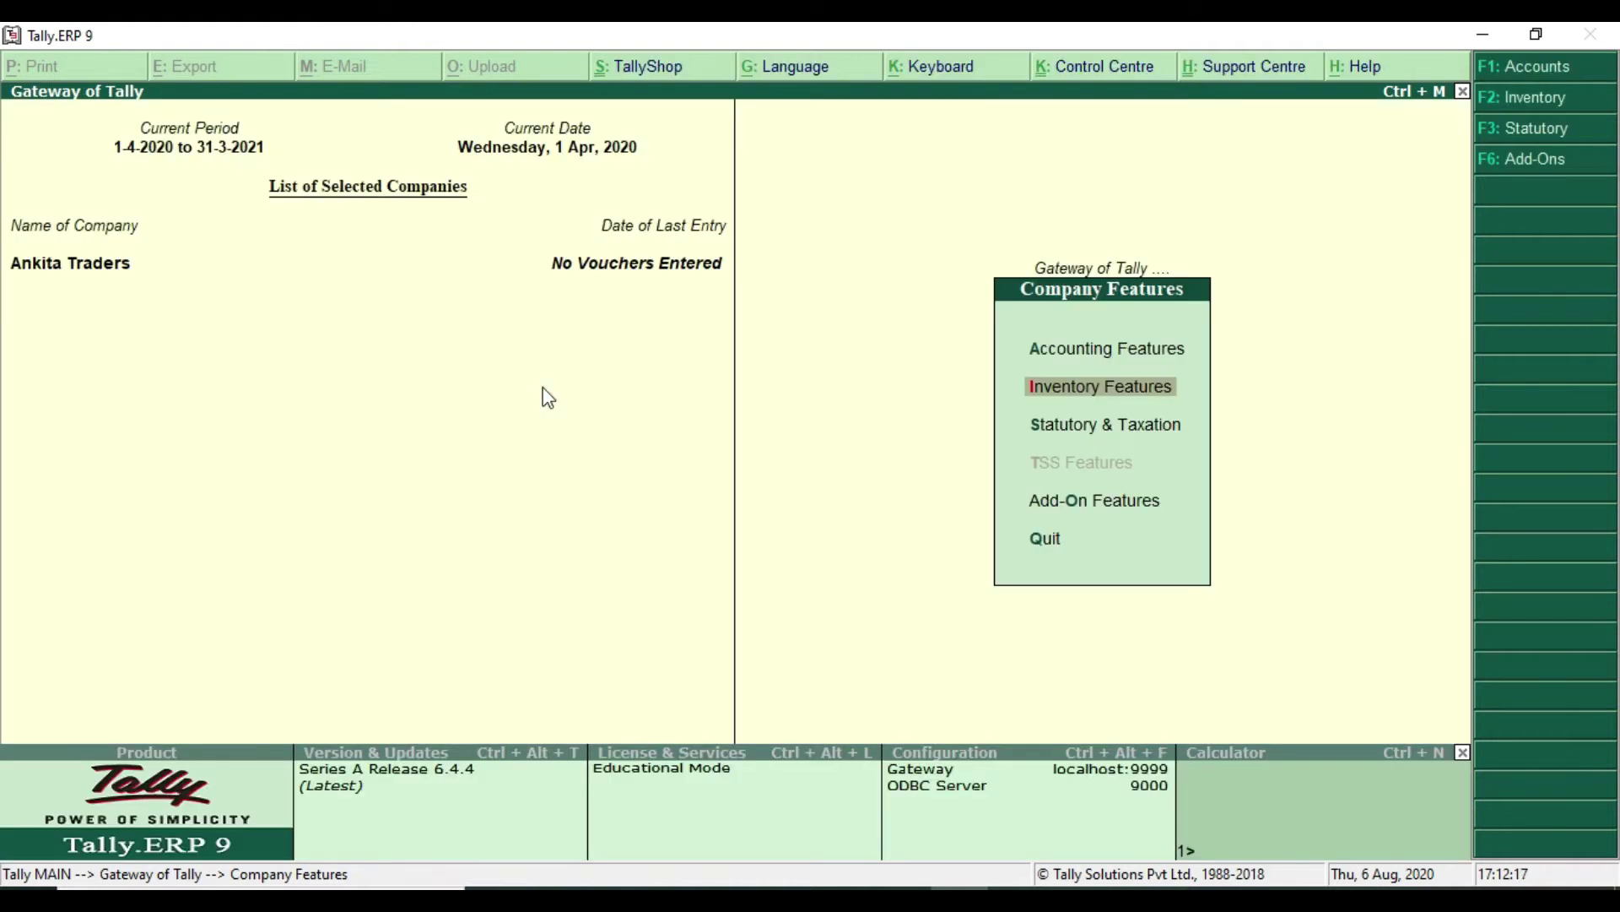
pyautogui.press('Escape')
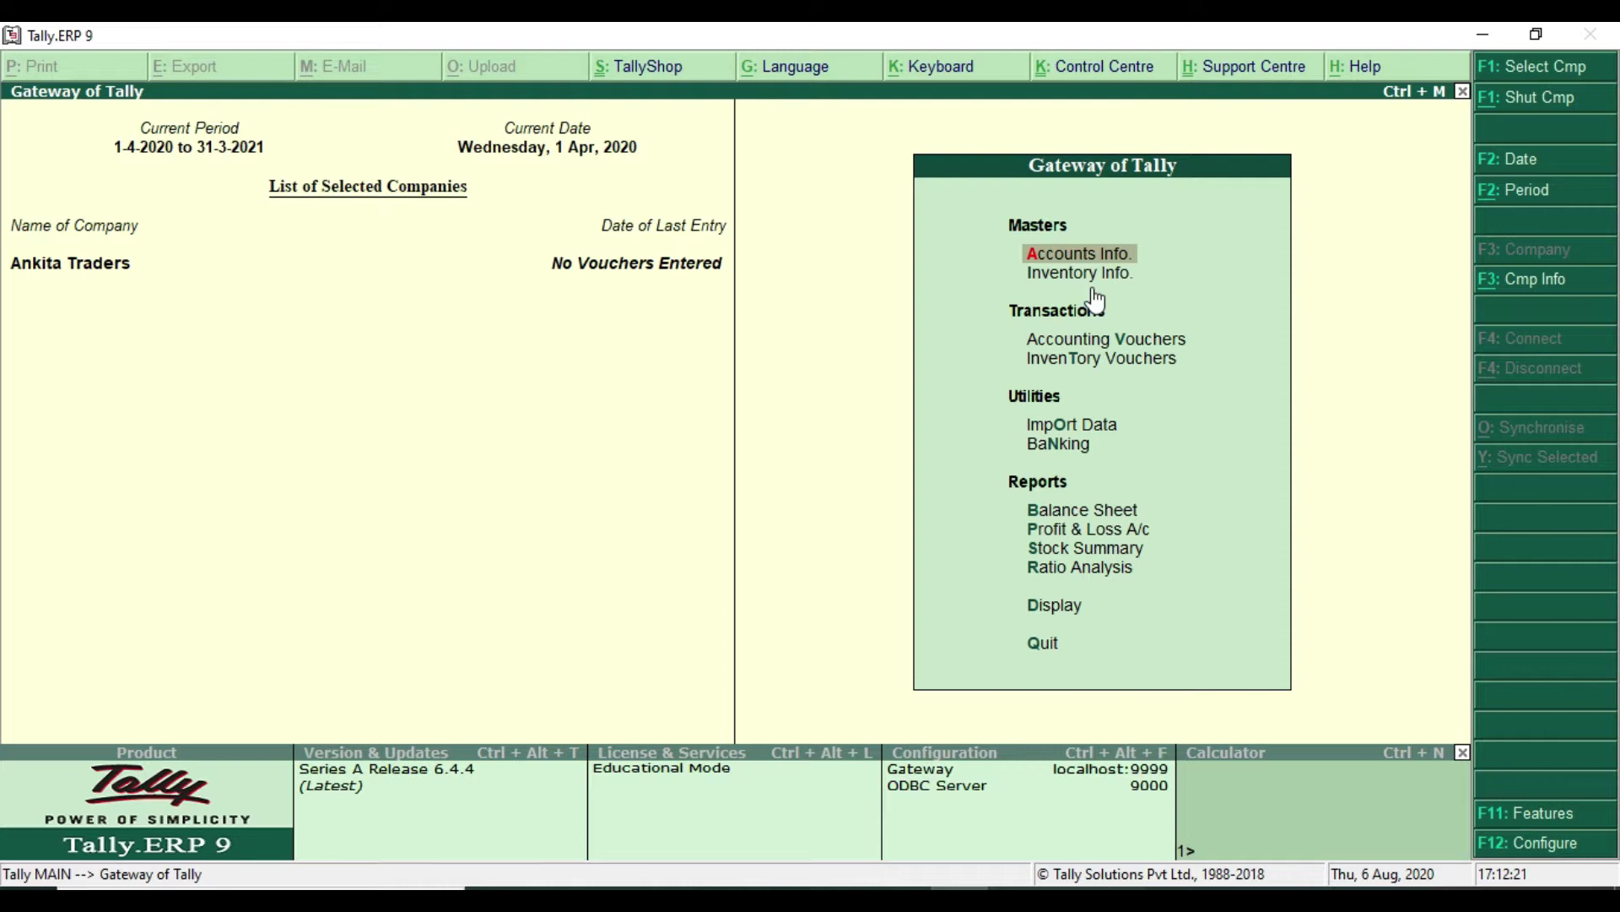
# Open the creation form for a single godown from Inventory Info.
pyautogui.press('Down')
pyautogui.press('Return')
pyautogui.press('Down')
pyautogui.press('Down')
pyautogui.press('Down')
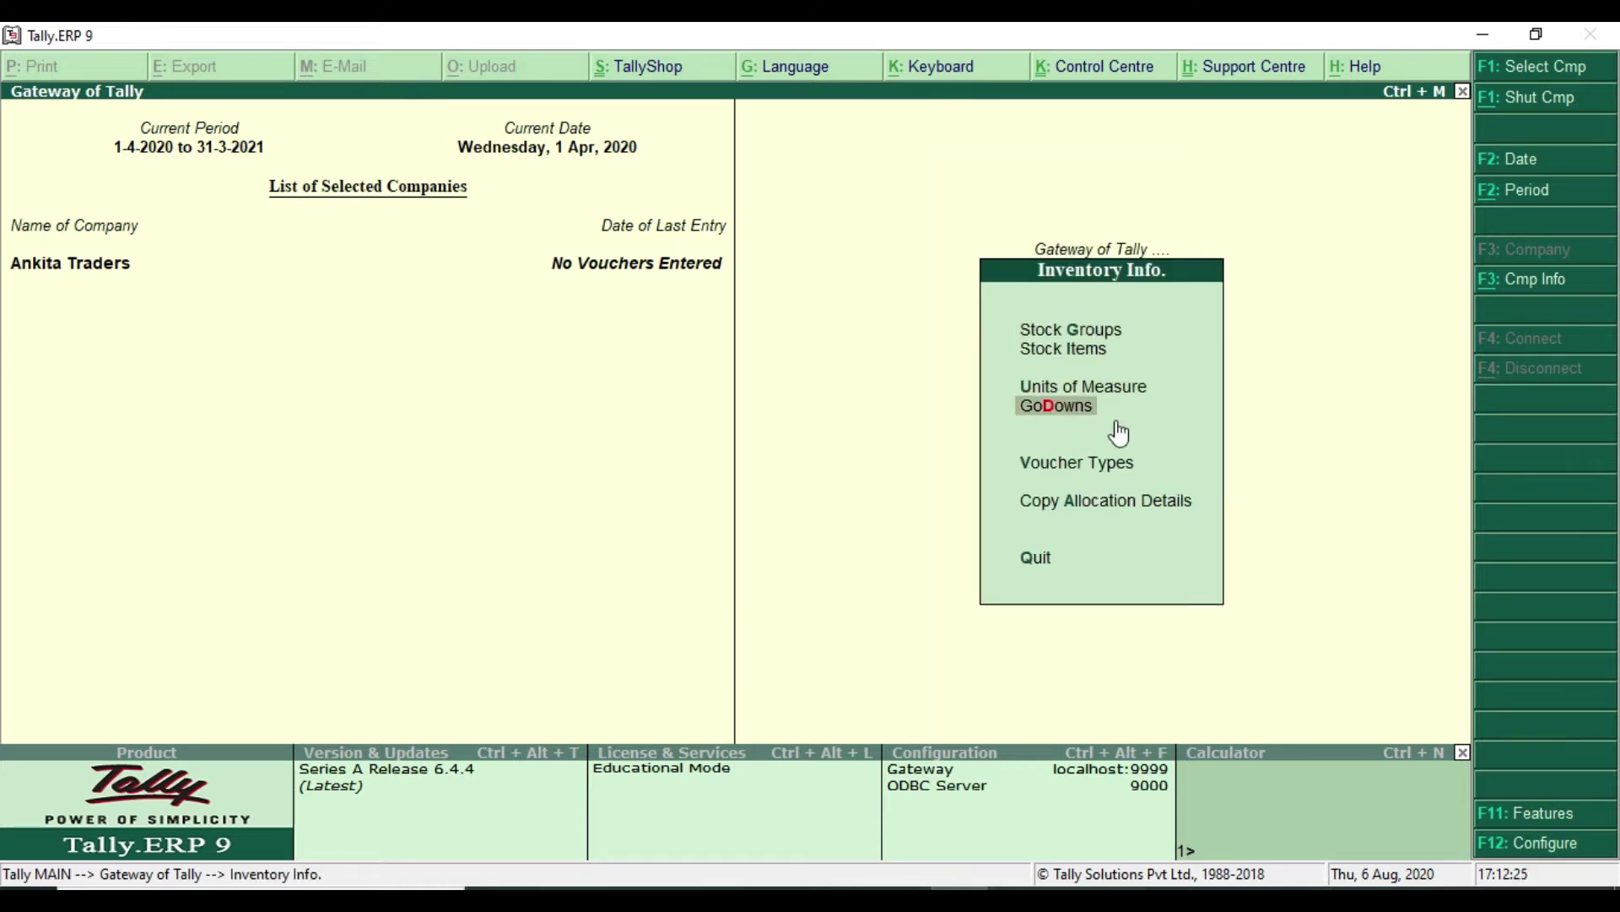
pyautogui.press('Return')
pyautogui.press('Return')
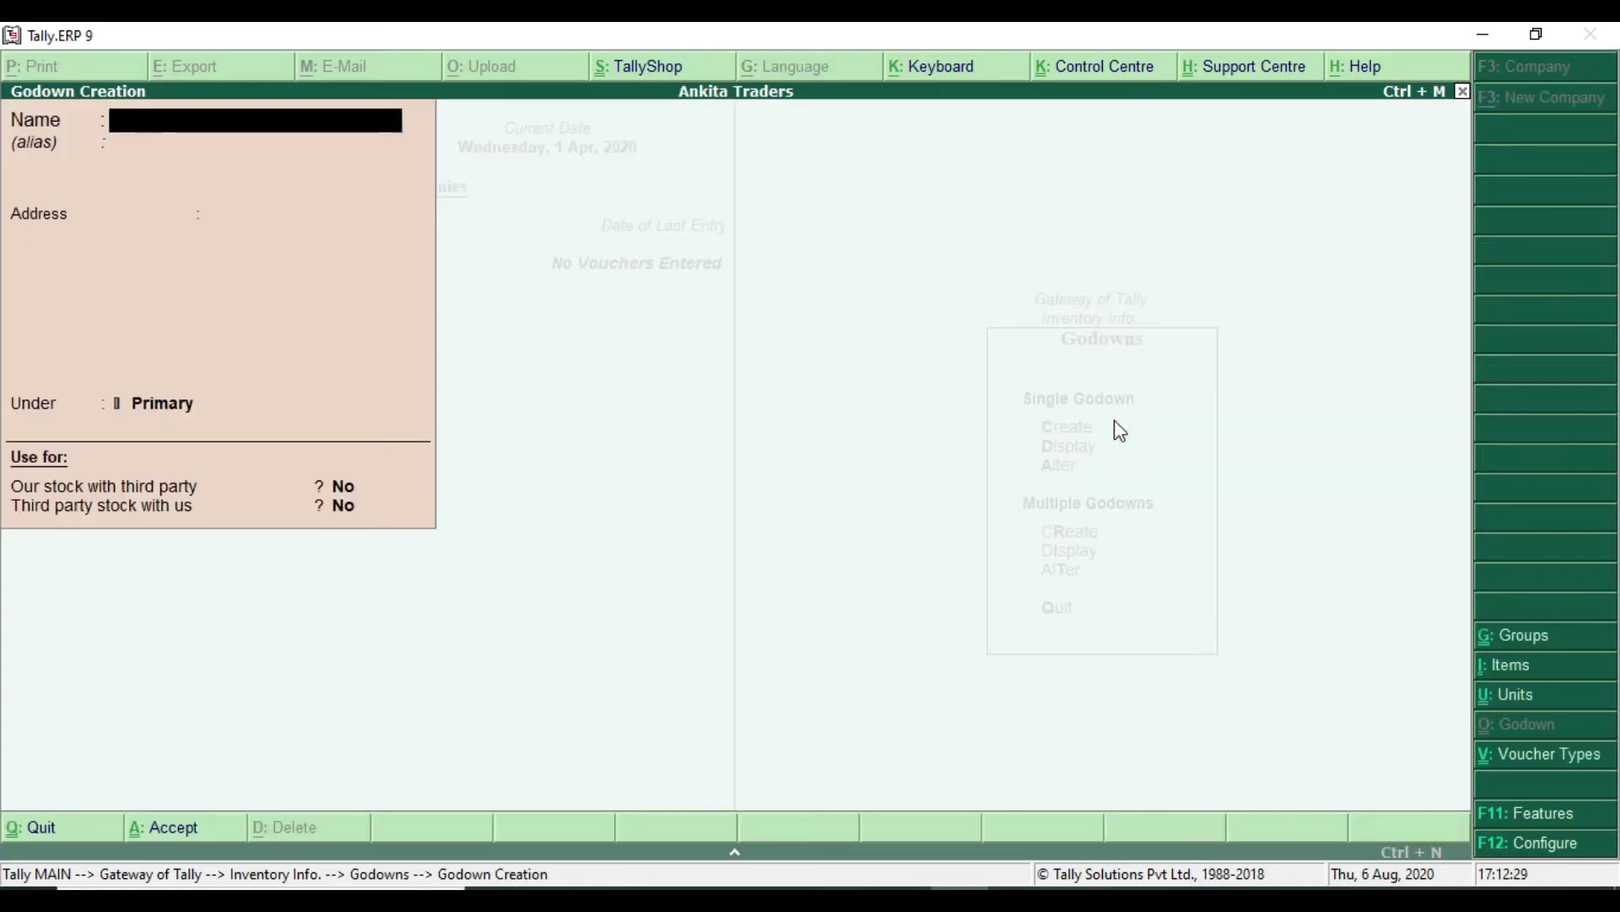
# Look up the goods' storage place in the PDF exercise and name the new godown On-Site in Tally.ERP 9.
pyautogui.hotkey('alt', 'Tab')
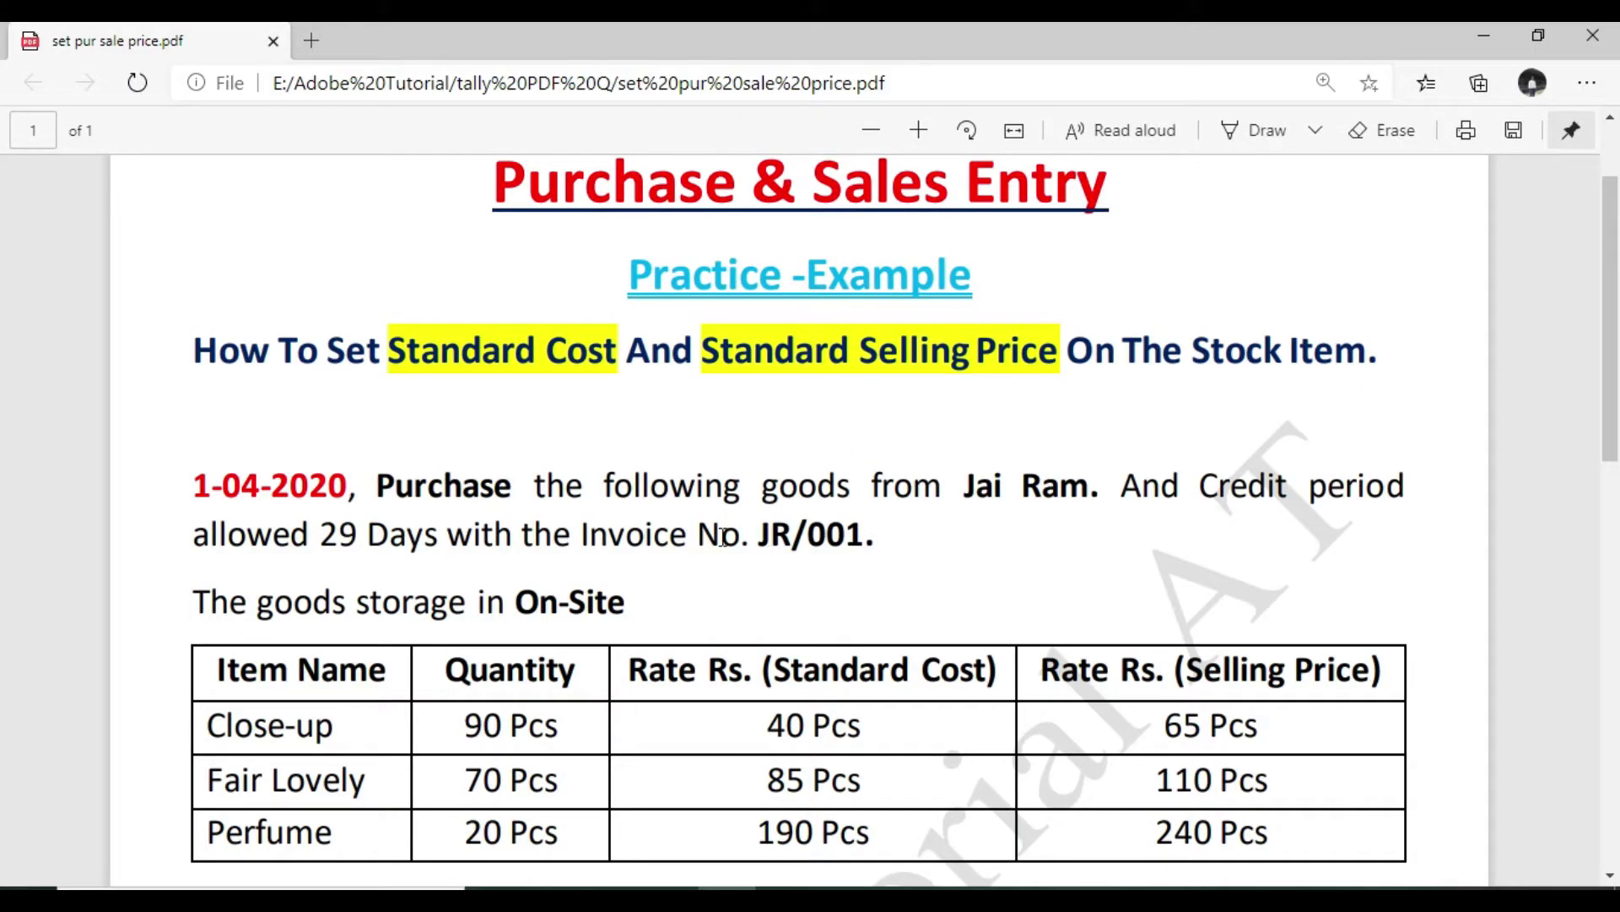
pyautogui.moveTo(516, 623); pyautogui.dragTo(626, 604)
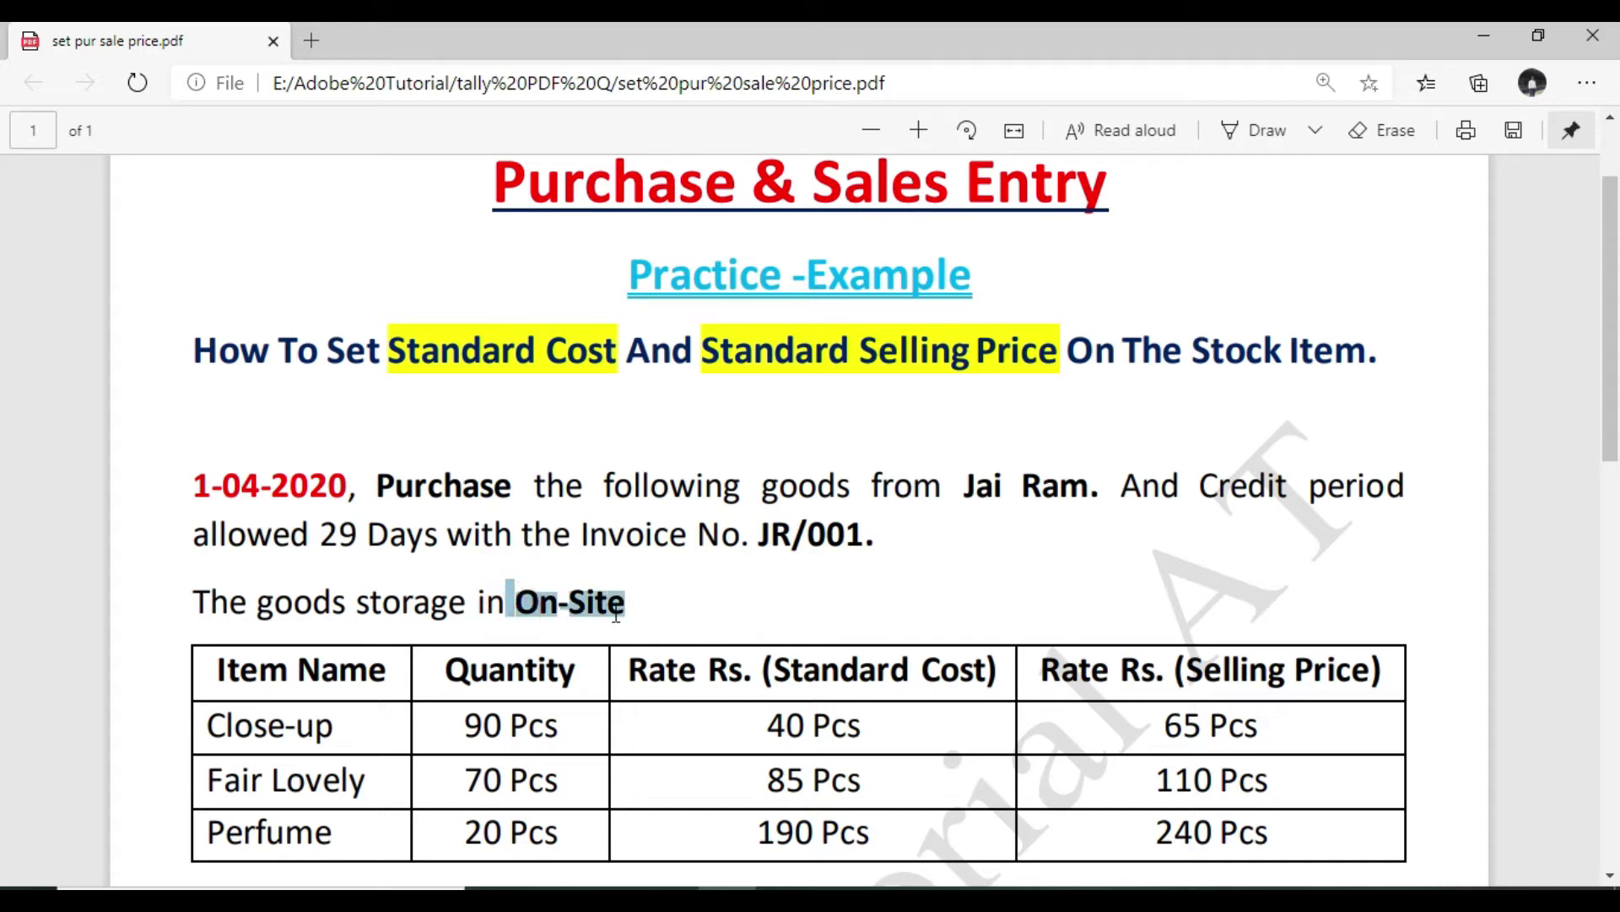
pyautogui.hotkey('alt', 'Tab')
pyautogui.write('On-Site')
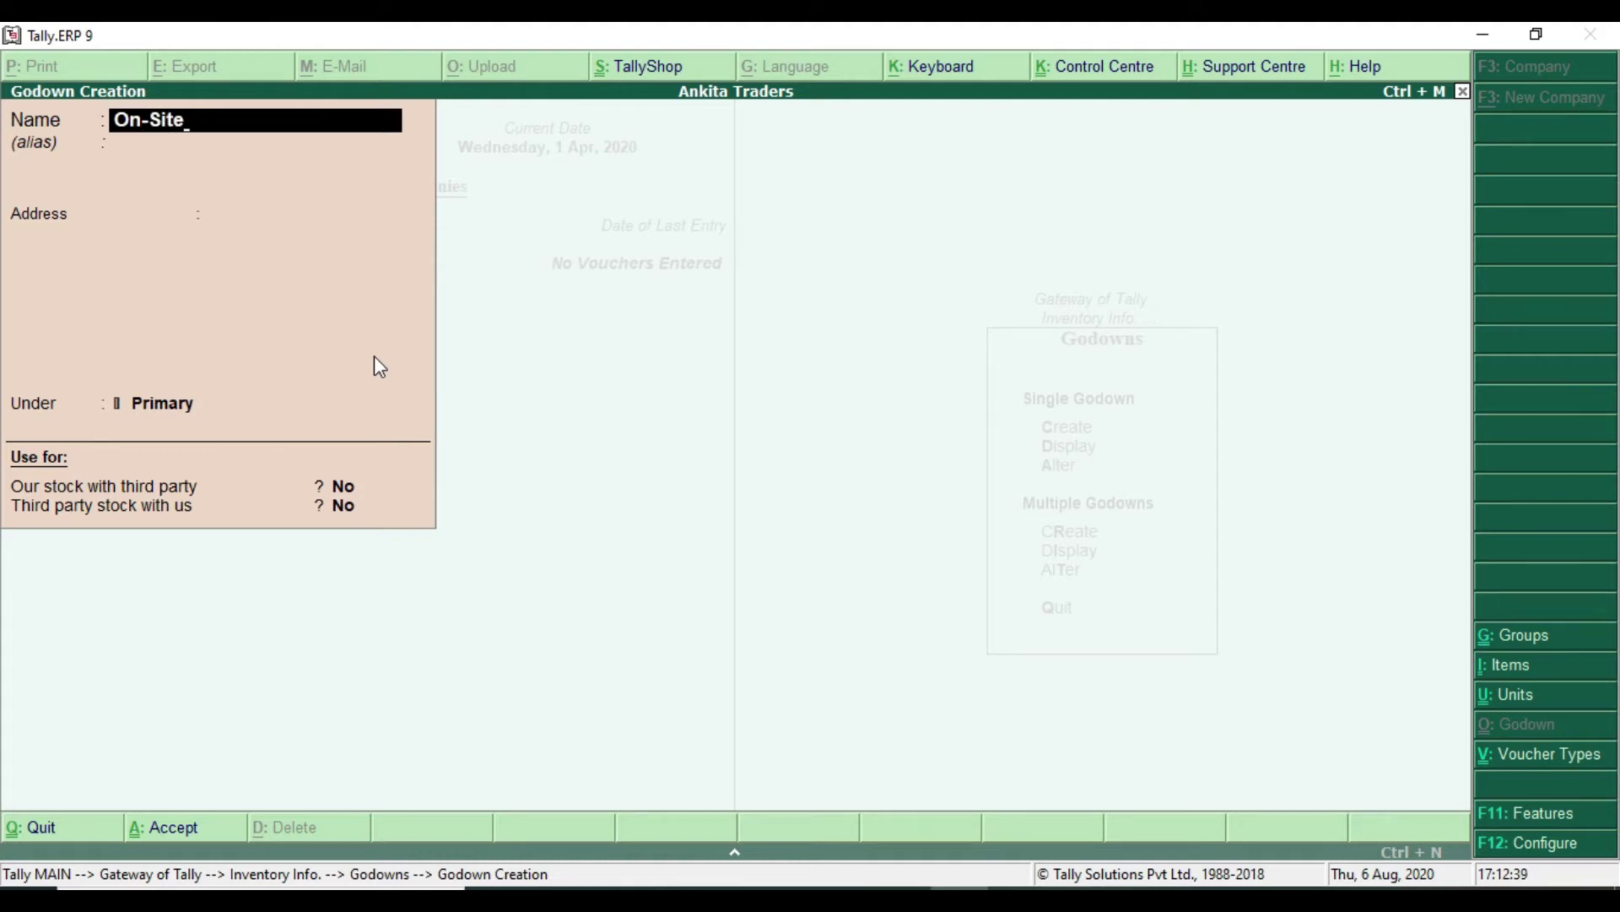
# Save the On-Site godown under Primary with no address or third-party stock, and return to the Gateway of Tally.
pyautogui.press('Return')
pyautogui.press('Return')
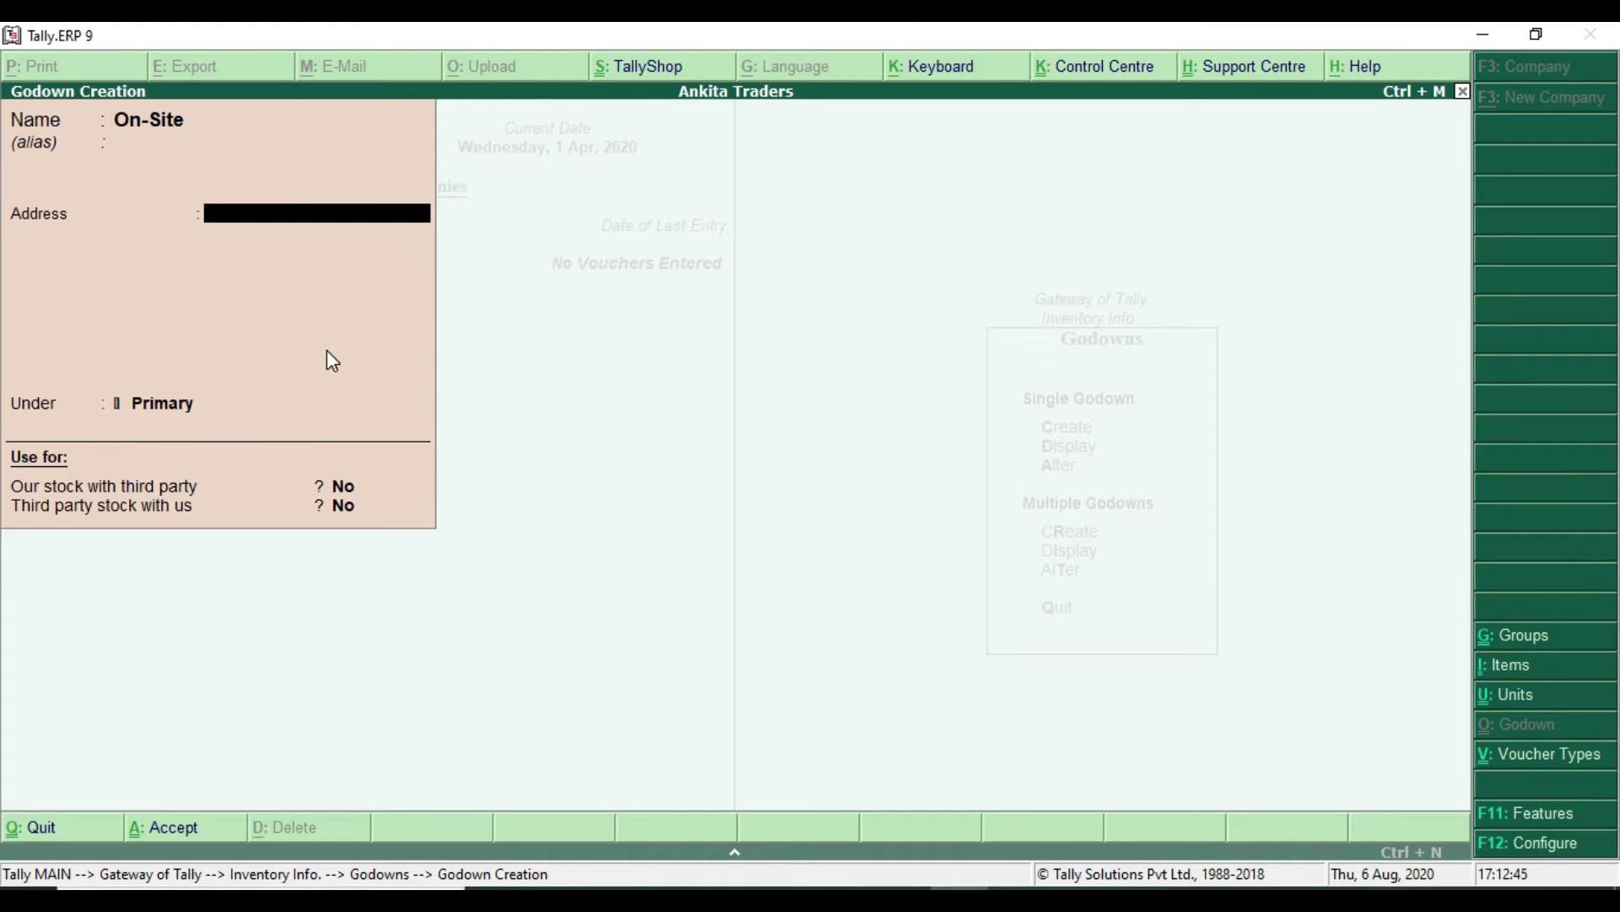
pyautogui.press('Return')
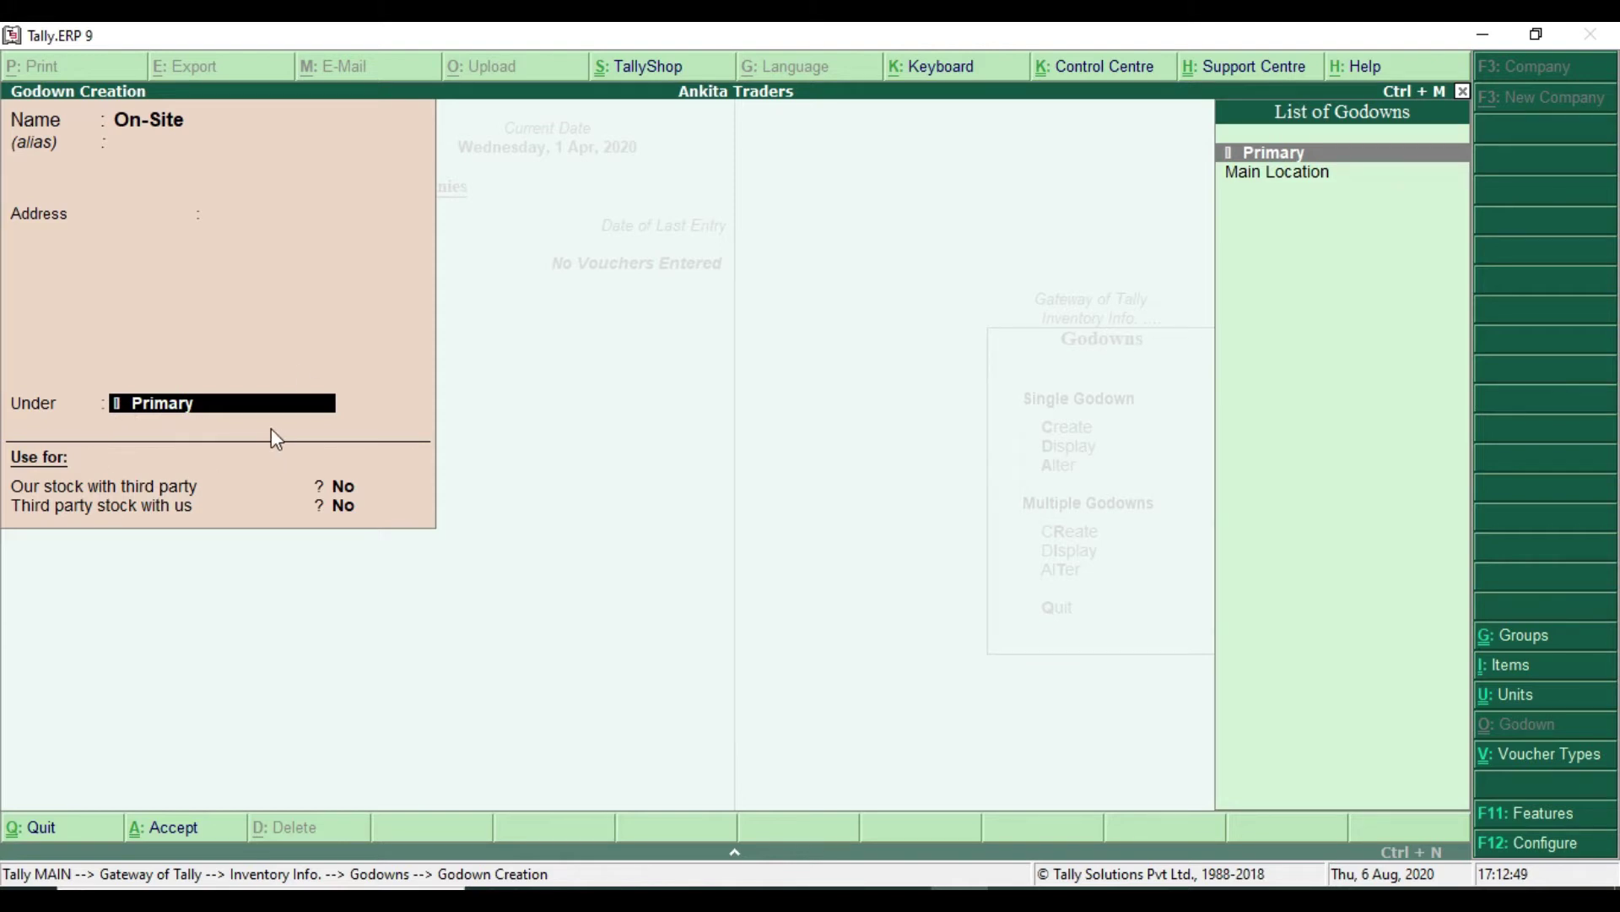
pyautogui.press('Return')
pyautogui.press('Return')
pyautogui.press('Return')
pyautogui.press('Return')
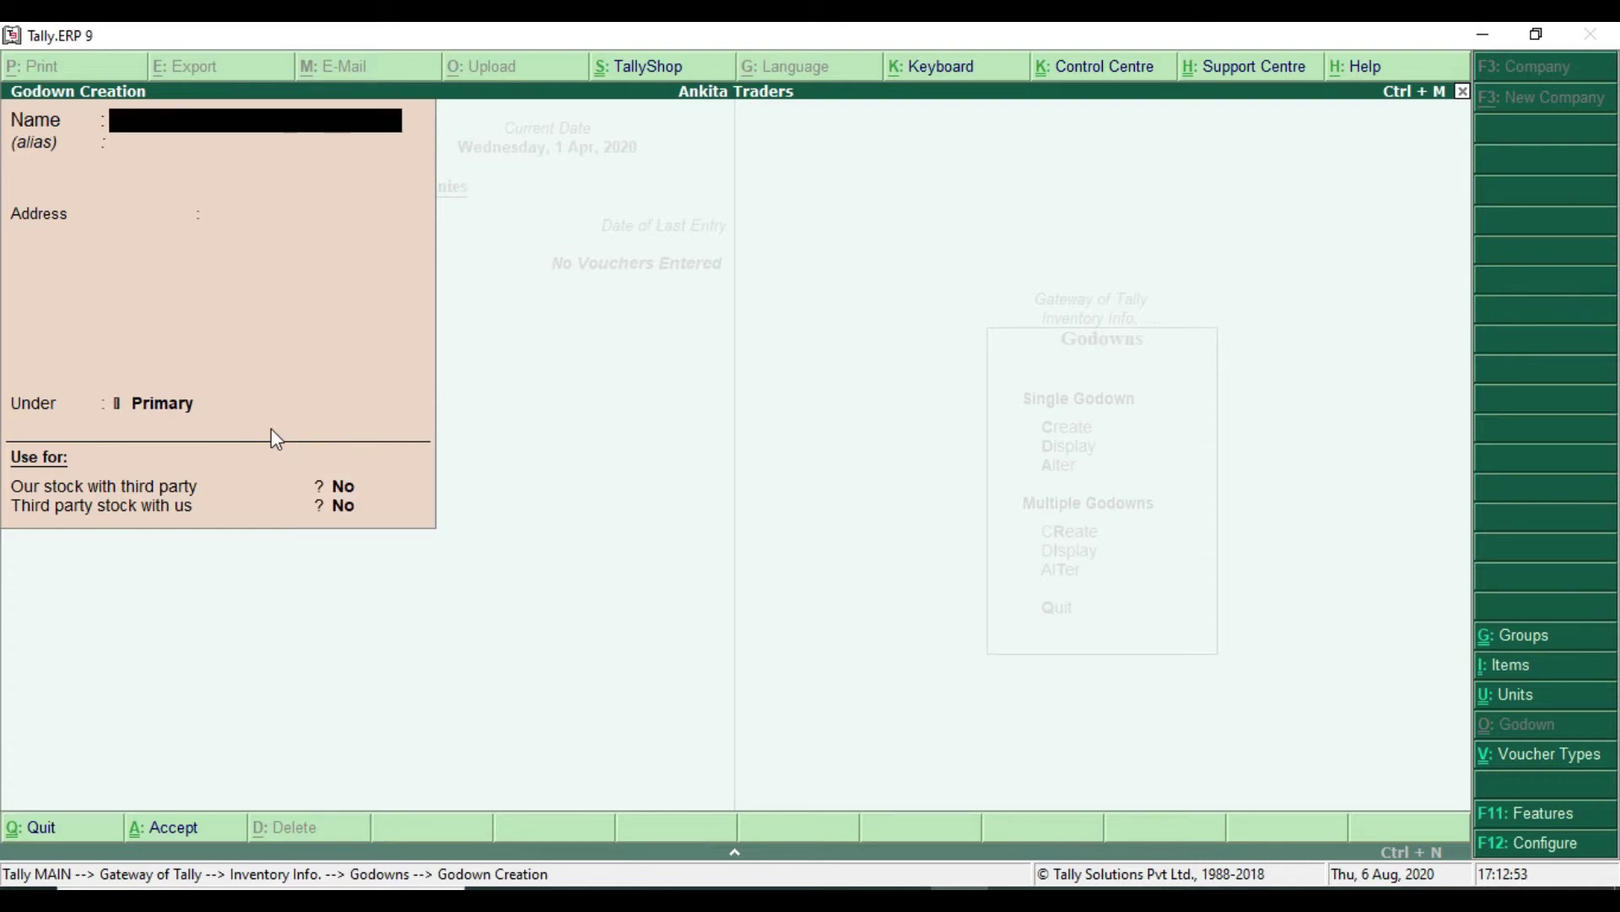
pyautogui.press('Escape')
pyautogui.press('Escape')
pyautogui.press('Escape')
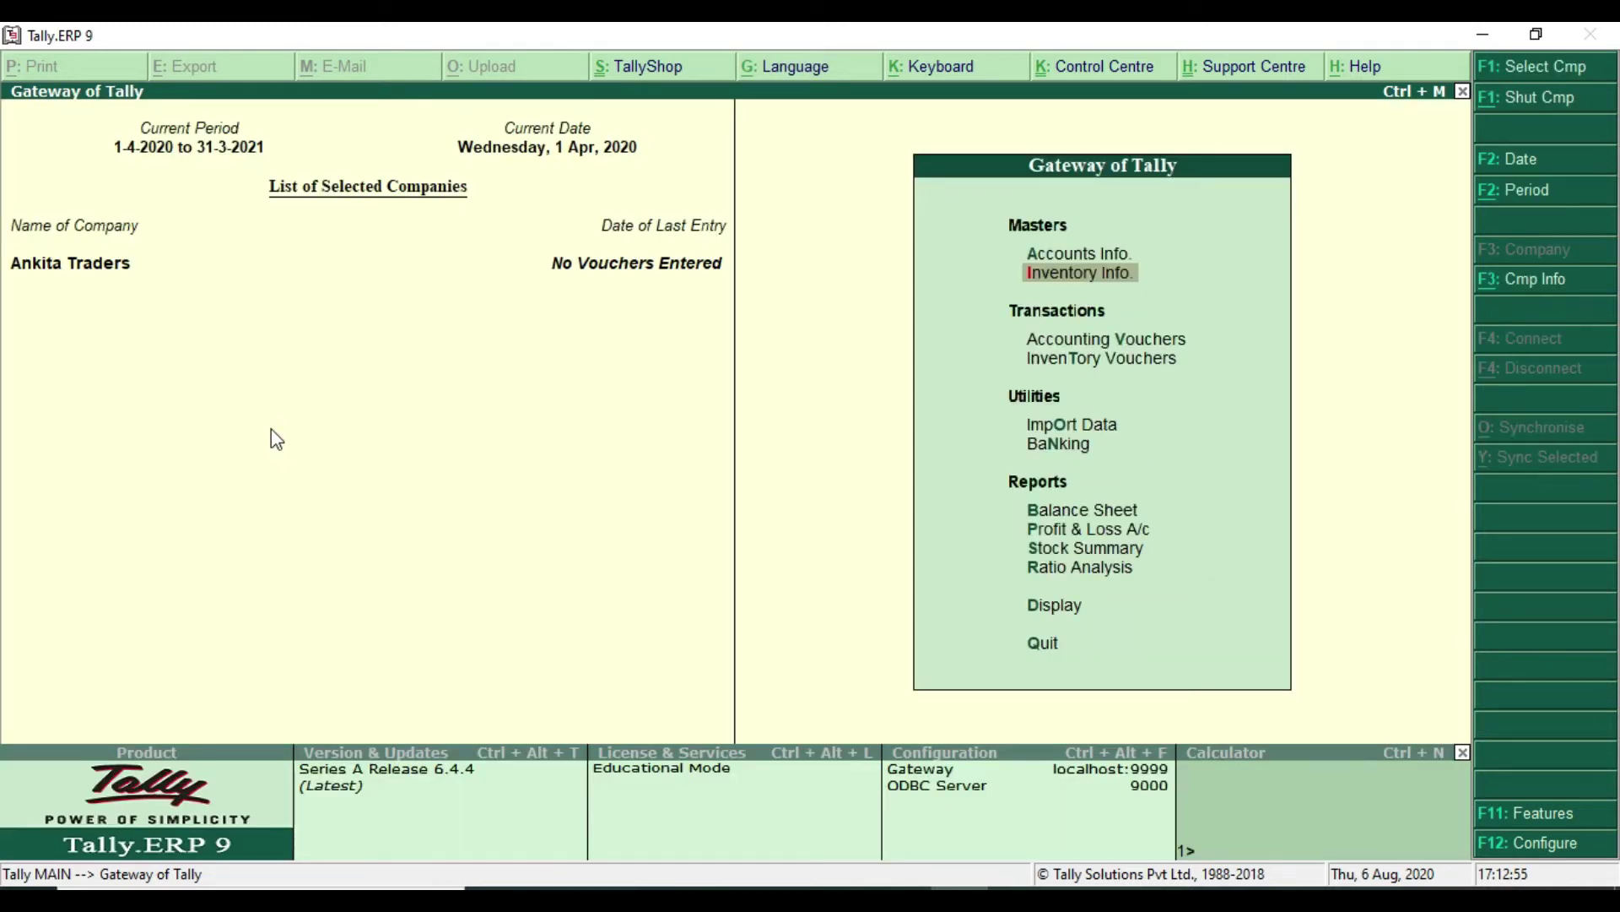
# Check the item table in the PDF exercise, and open the creation form for a single stock item in Tally.ERP 9.
pyautogui.hotkey('alt', 'Tab')
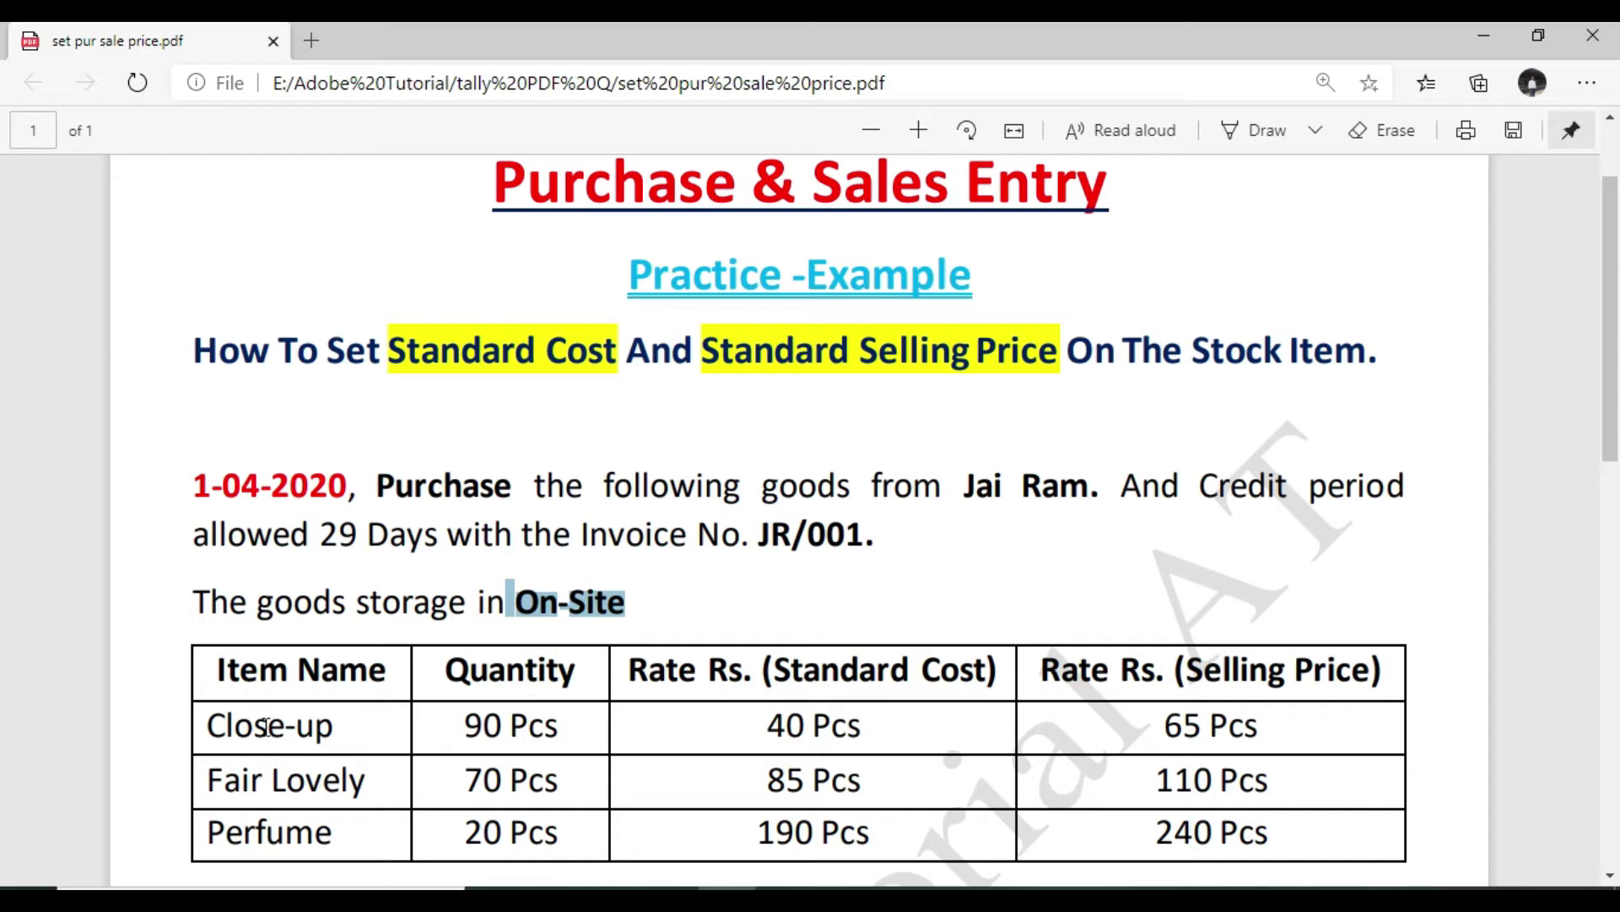
pyautogui.scroll(-1, 245, 633)
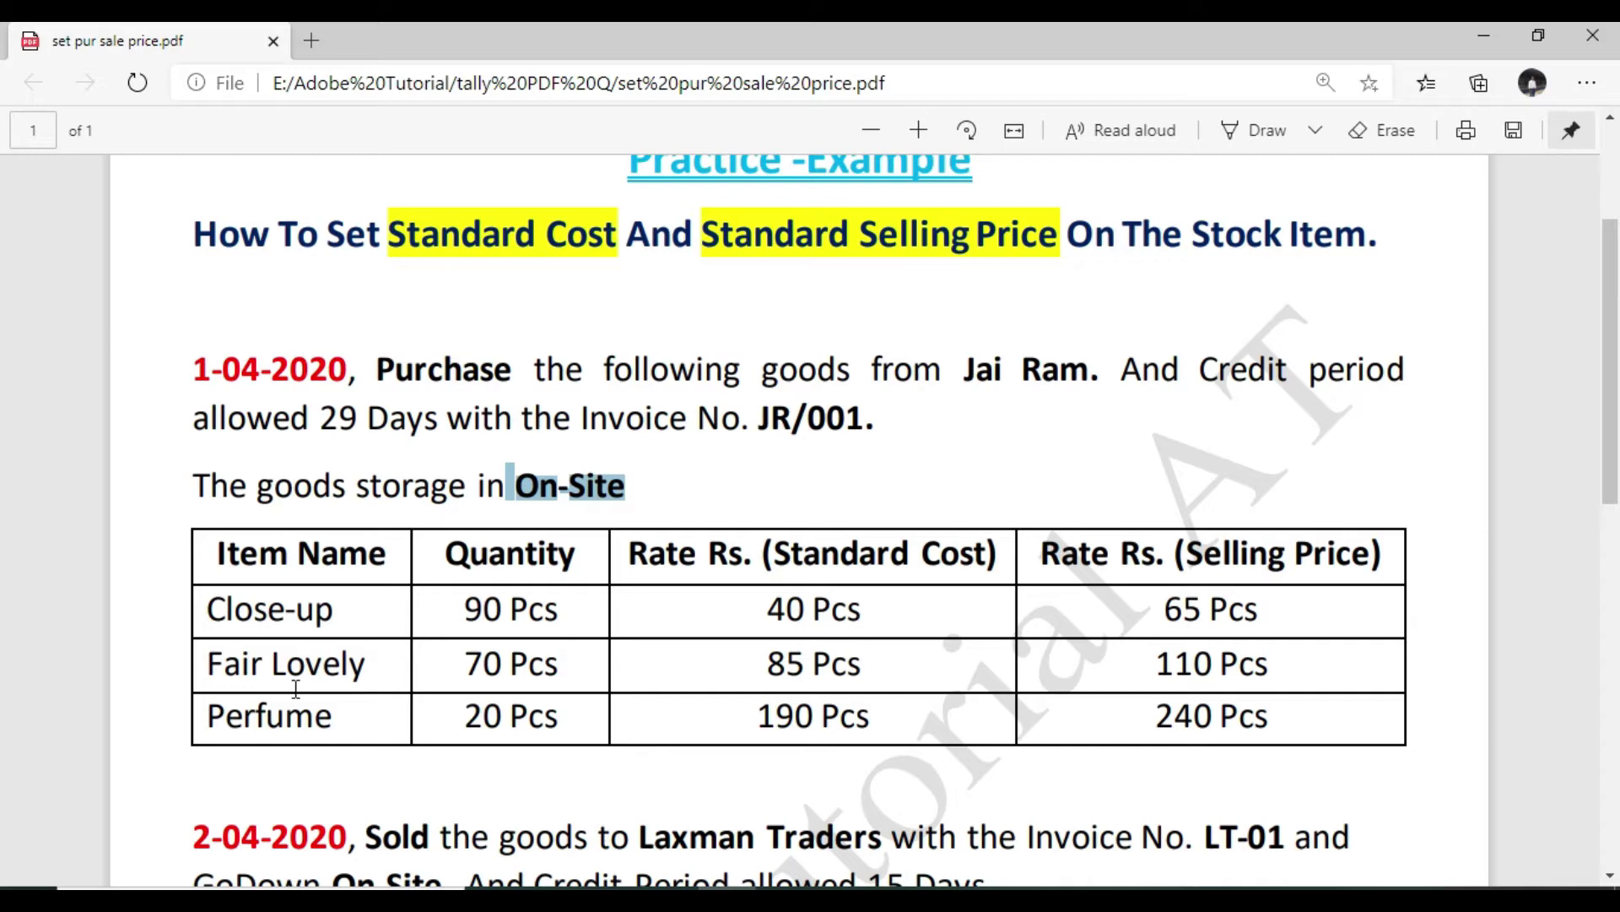
pyautogui.hotkey('alt', 'Tab')
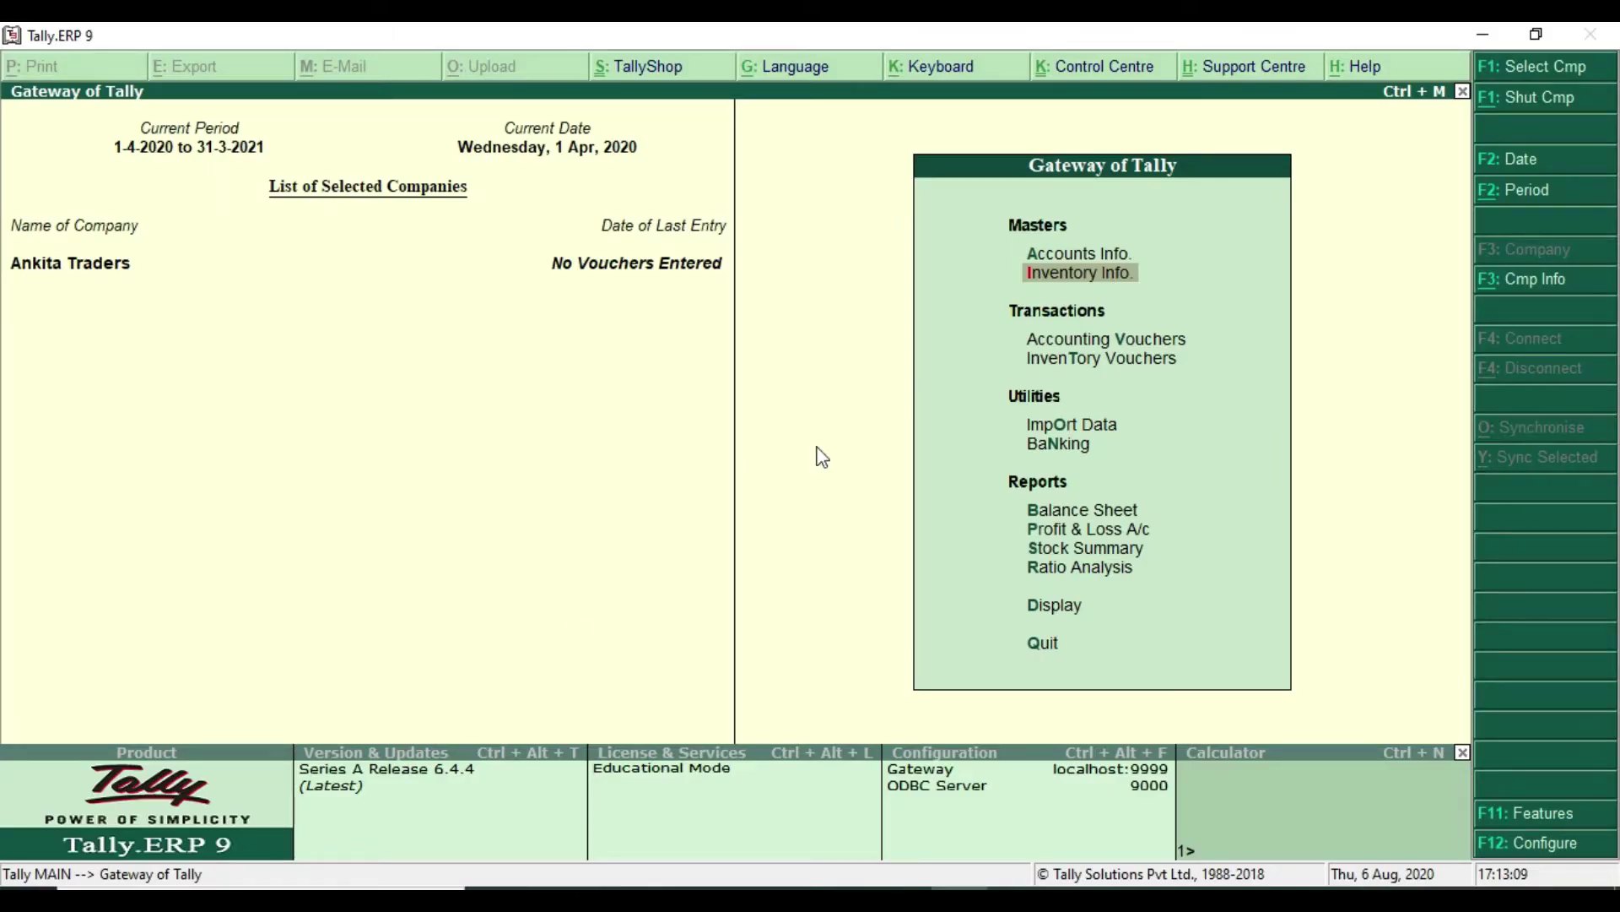
pyautogui.press('Up')
pyautogui.press('Down')
pyautogui.press('Return')
pyautogui.press('Down')
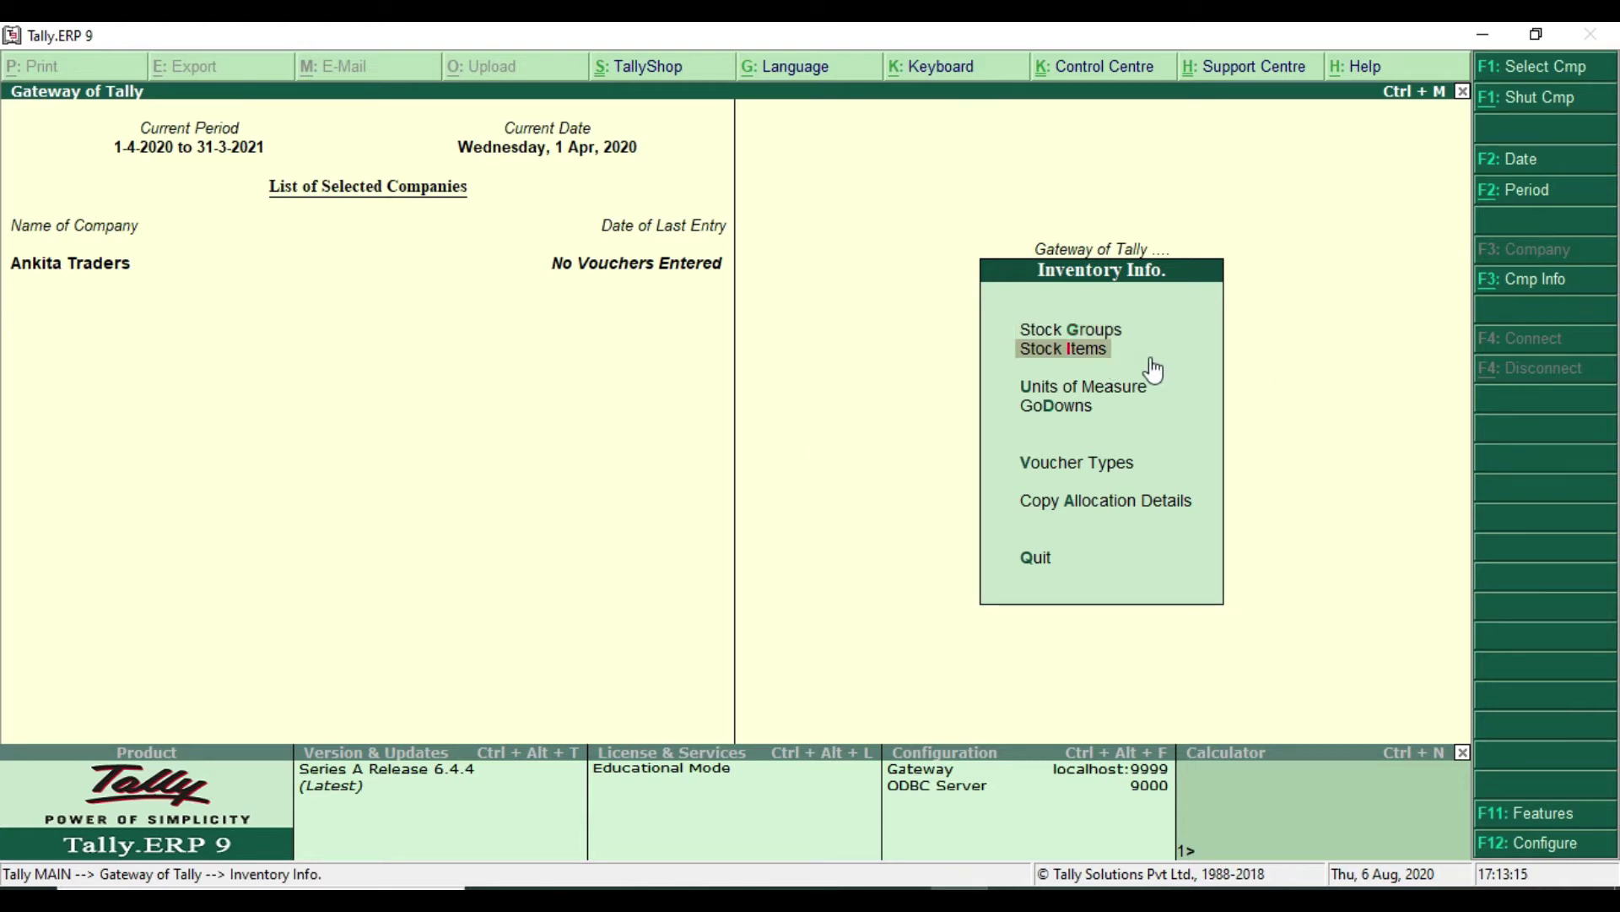
pyautogui.press('Return')
pyautogui.press('Return')
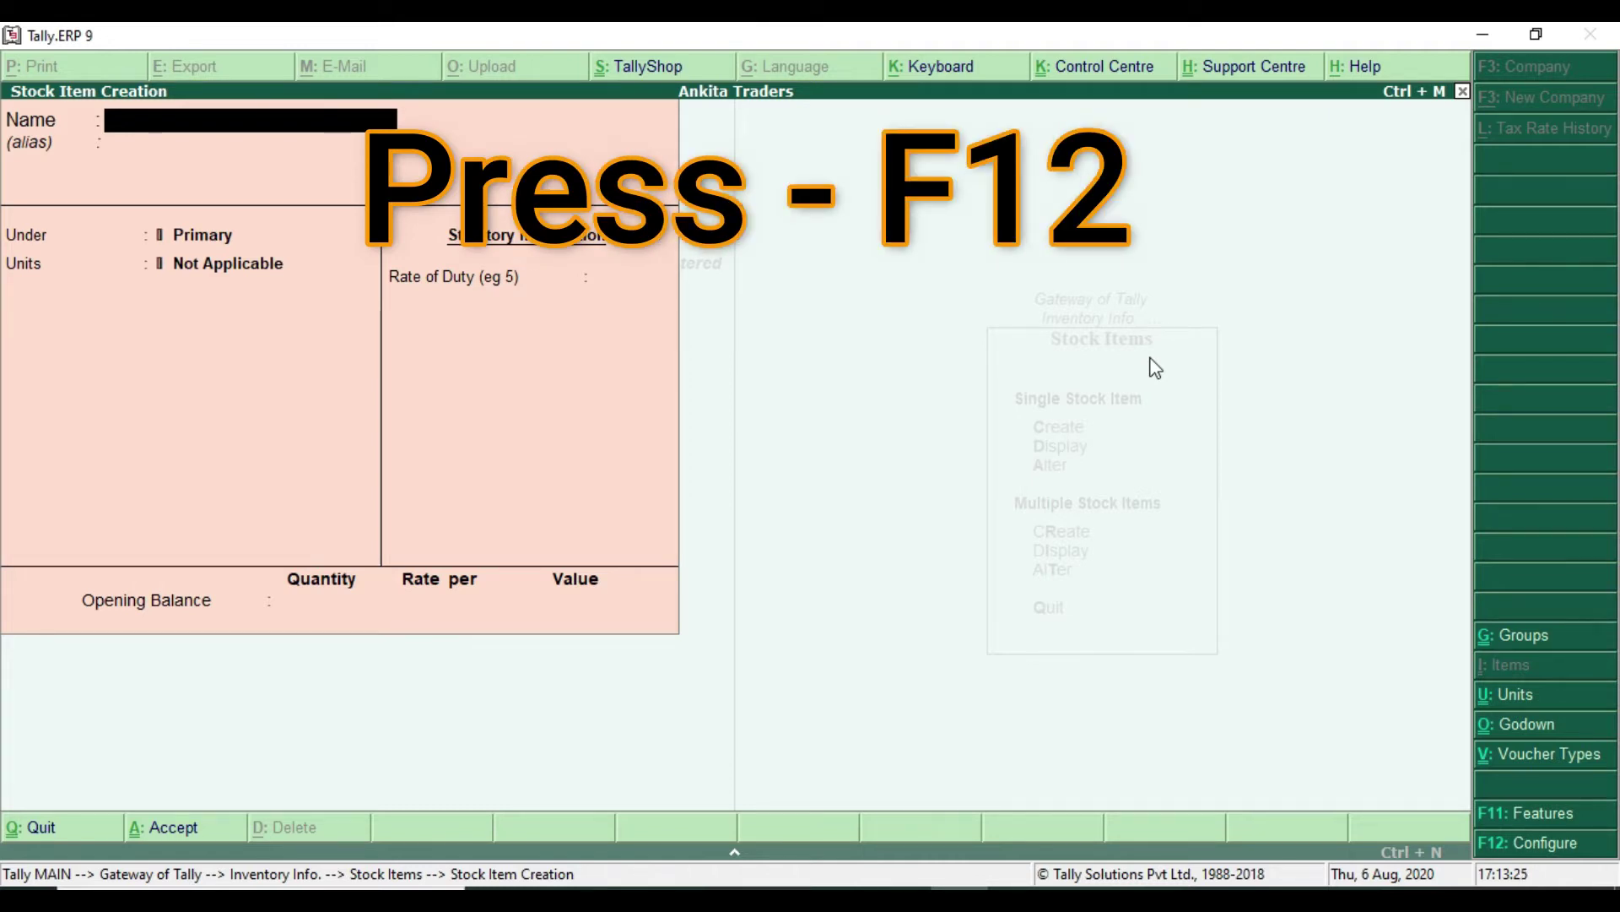
# Enable standard rates for stock items in the stock item configuration, keeping all other options as they are.
pyautogui.press('F12')
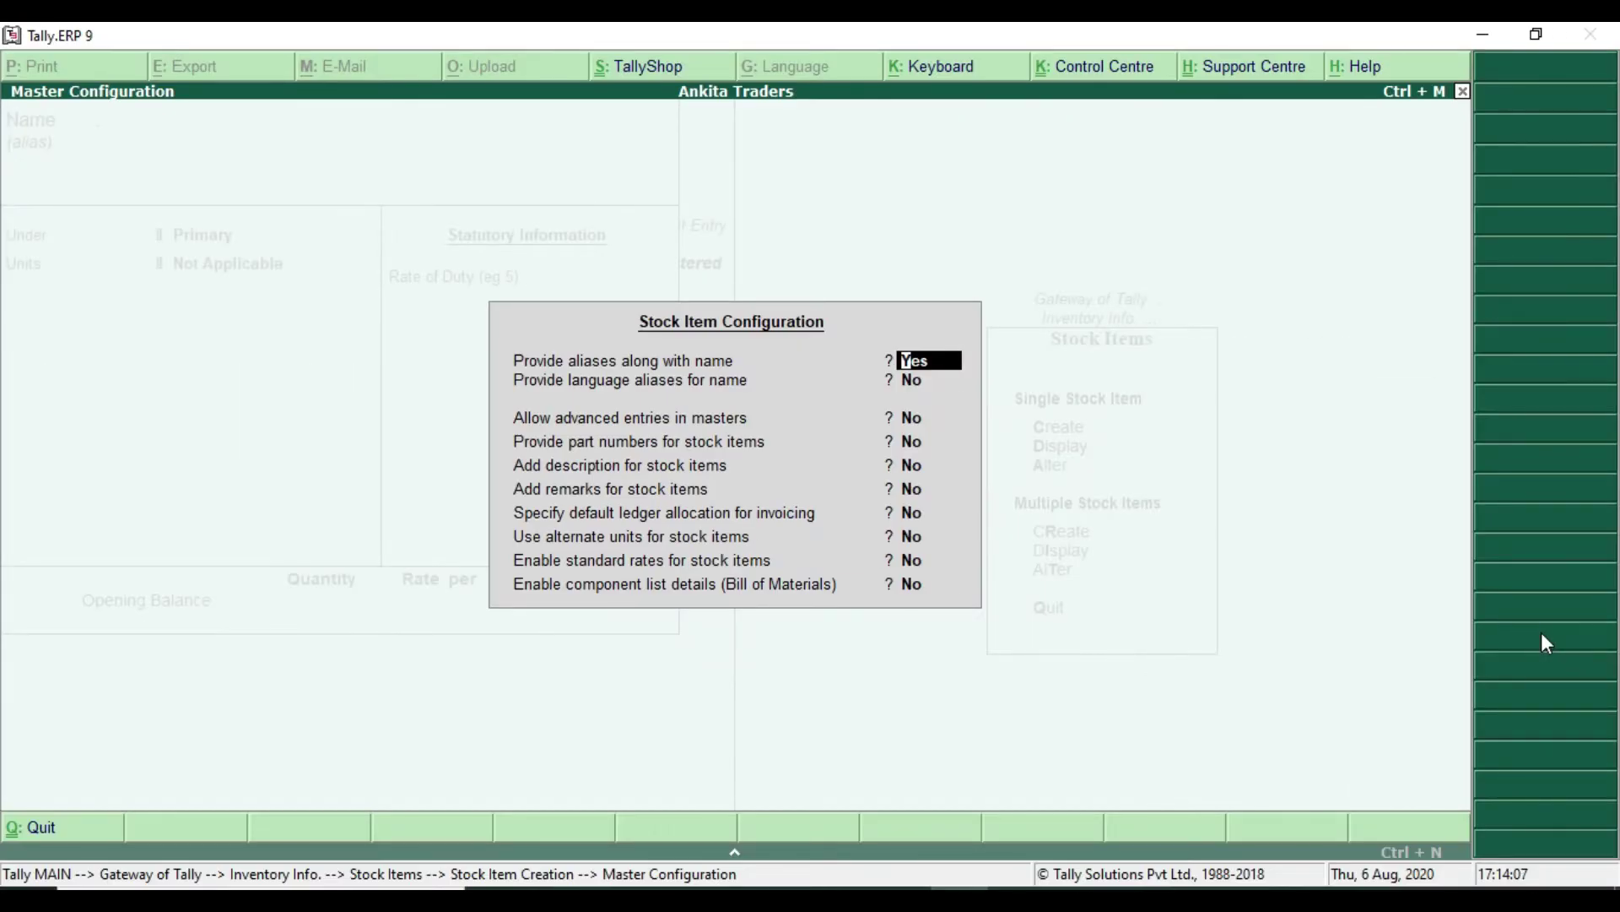
pyautogui.press('Return')
pyautogui.press('Return')
pyautogui.press('Return')
pyautogui.press('Return')
pyautogui.press('Return')
pyautogui.press('Return')
pyautogui.press('Return')
pyautogui.press('Return')
pyautogui.write('y')
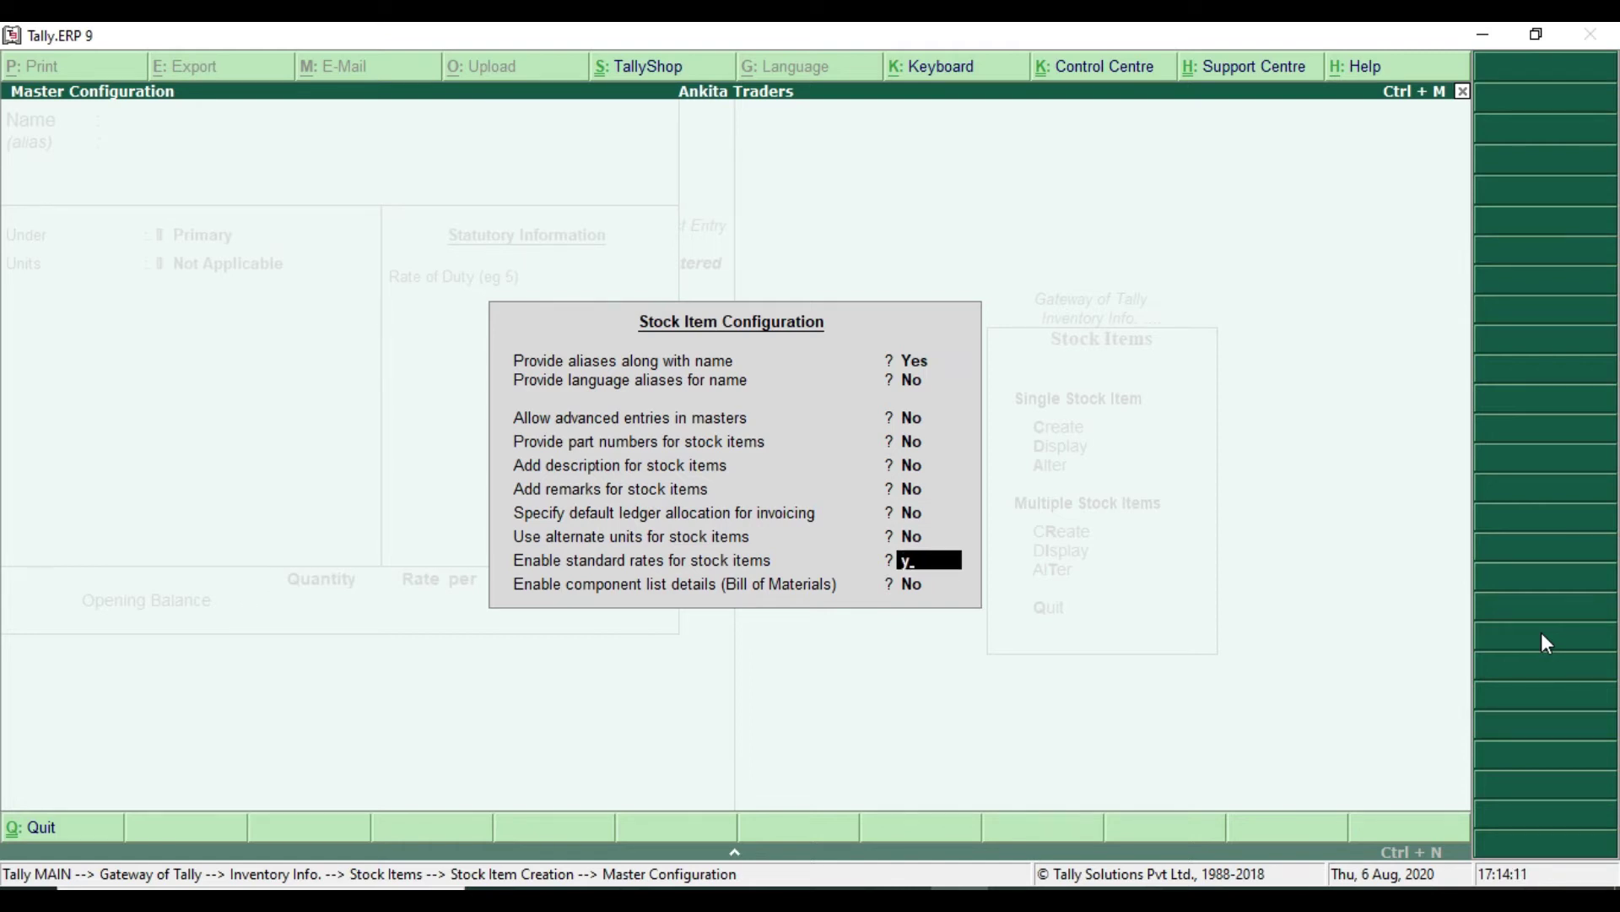
pyautogui.moveTo(501, 550); pyautogui.dragTo(979, 575)
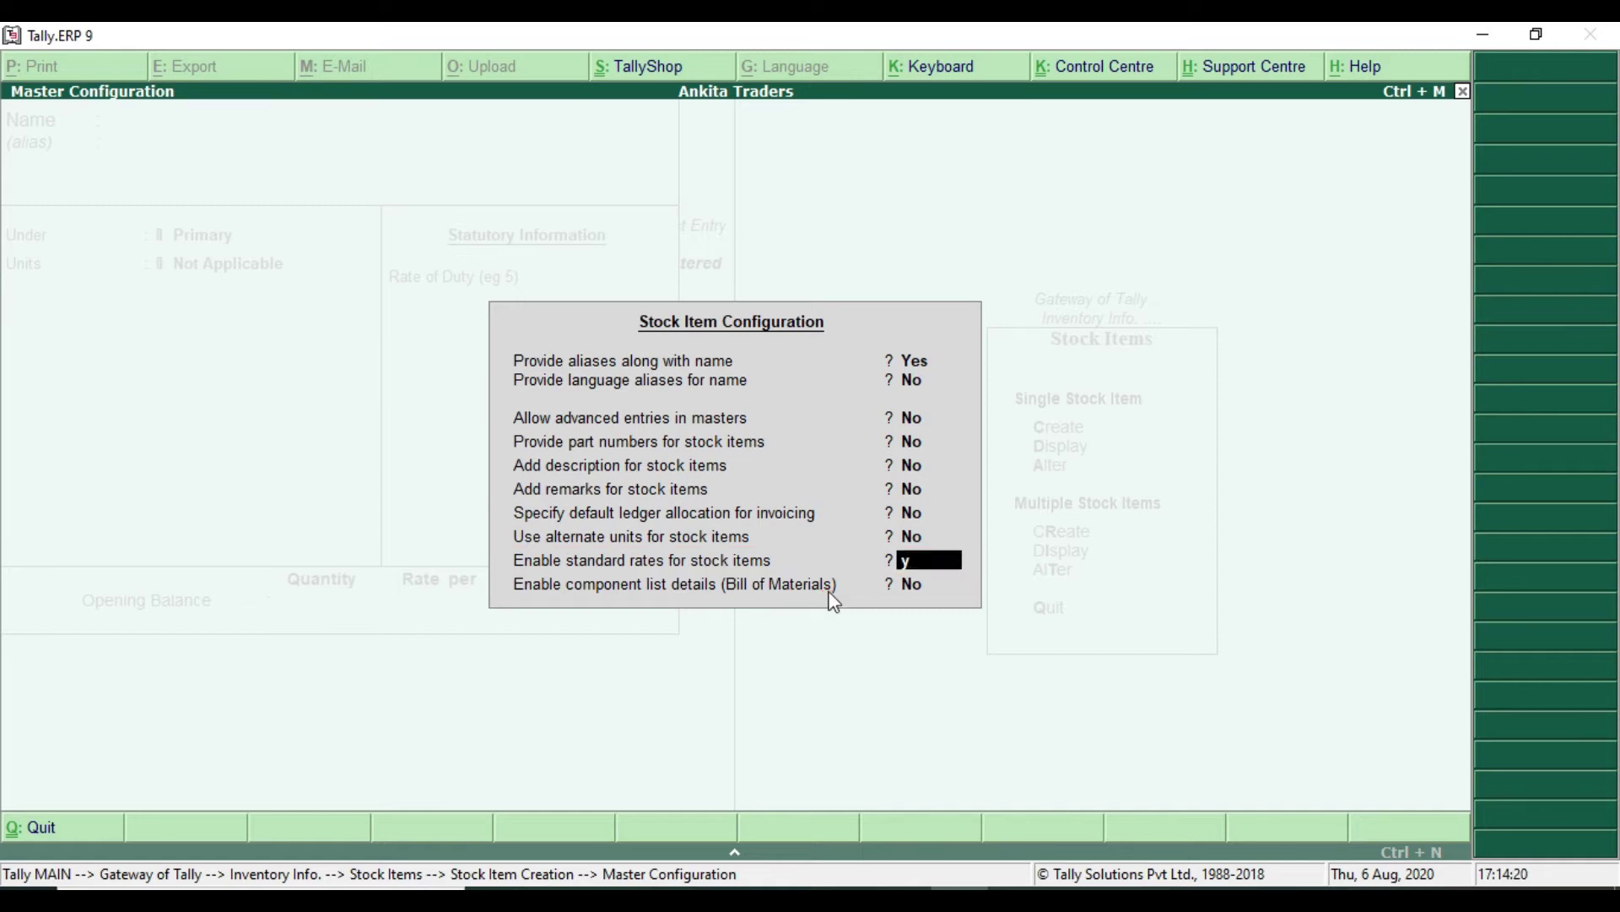
pyautogui.press('Return')
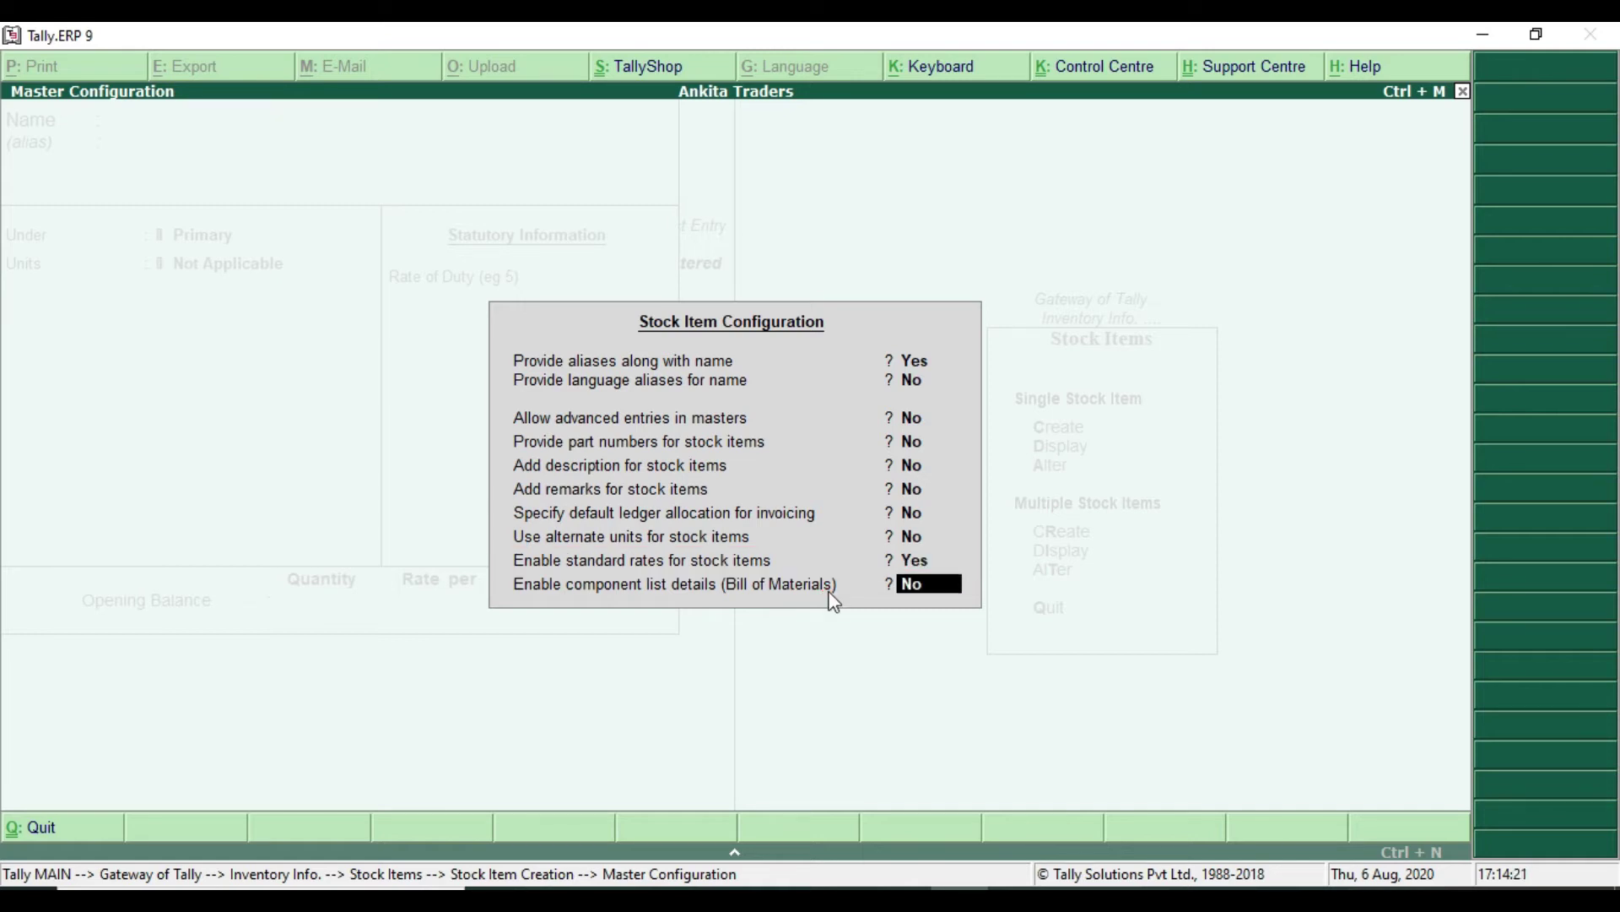
pyautogui.press('Return')
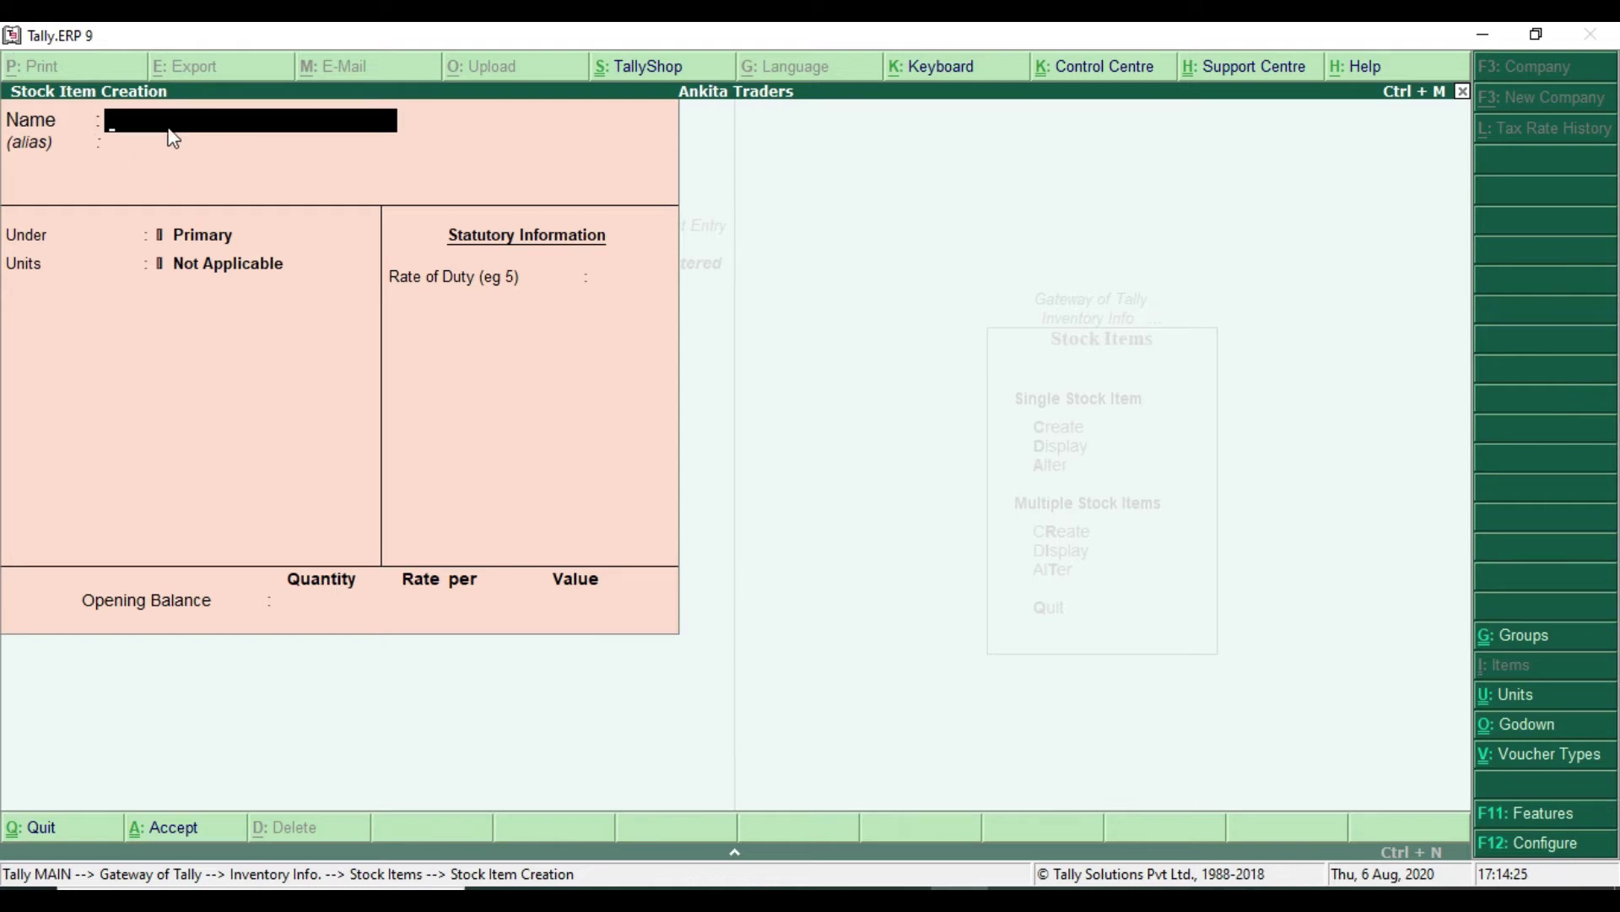
# Look up the first item in the PDF exercise and name the new stock item Close Up in Tally.ERP 9, without an alias.
pyautogui.hotkey('alt', 'Tab')
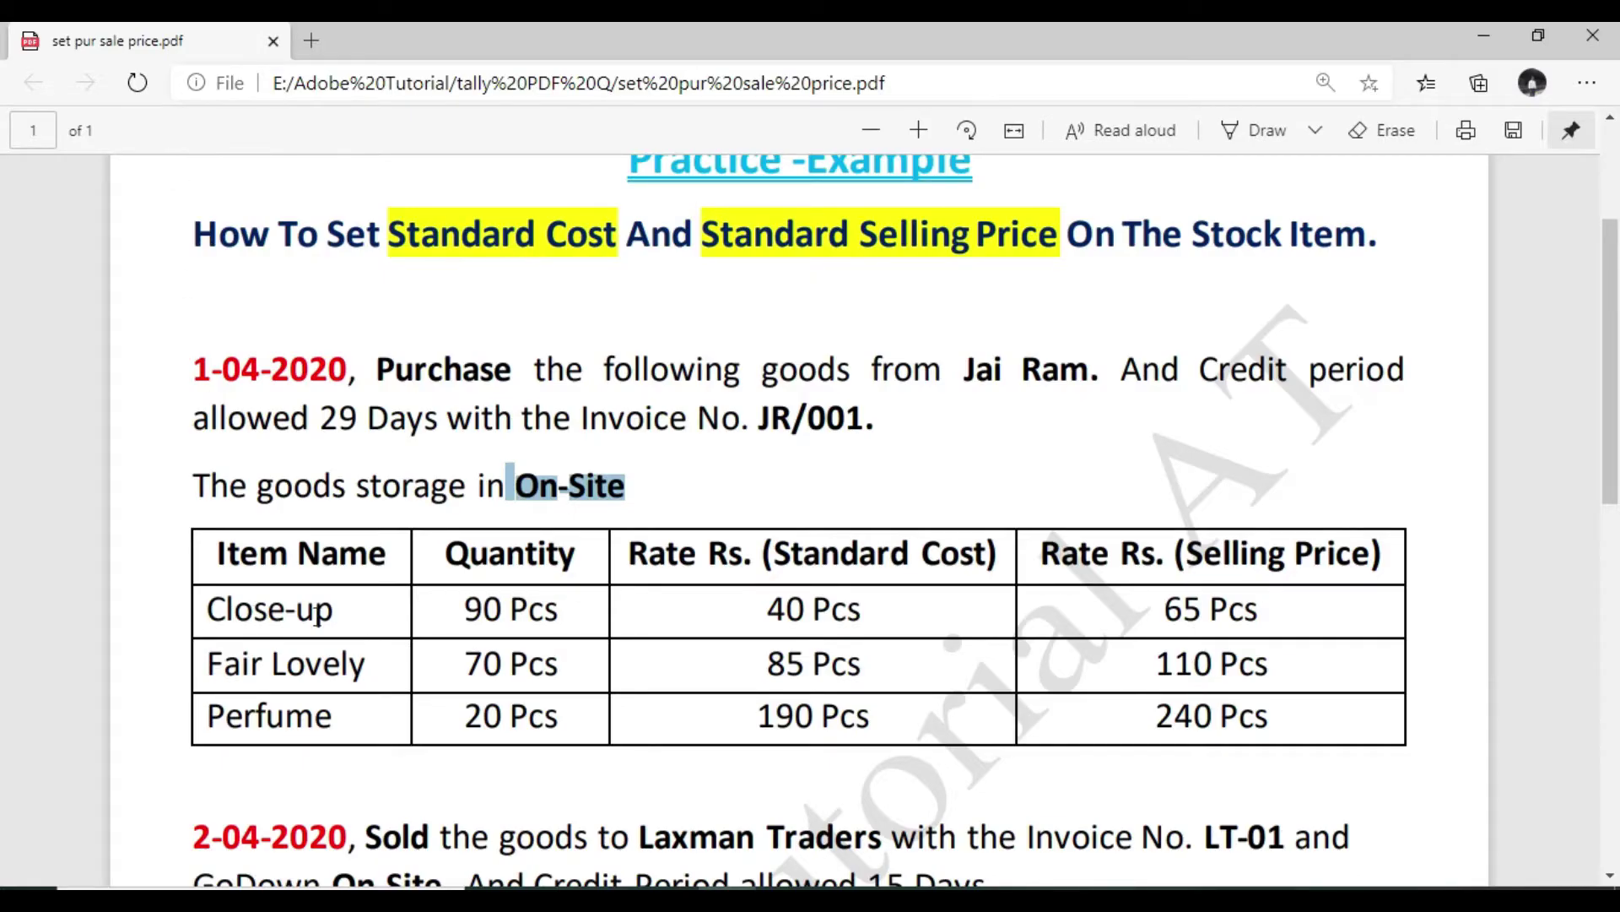
pyautogui.hotkey('alt', 'Tab')
pyautogui.write('Close Up')
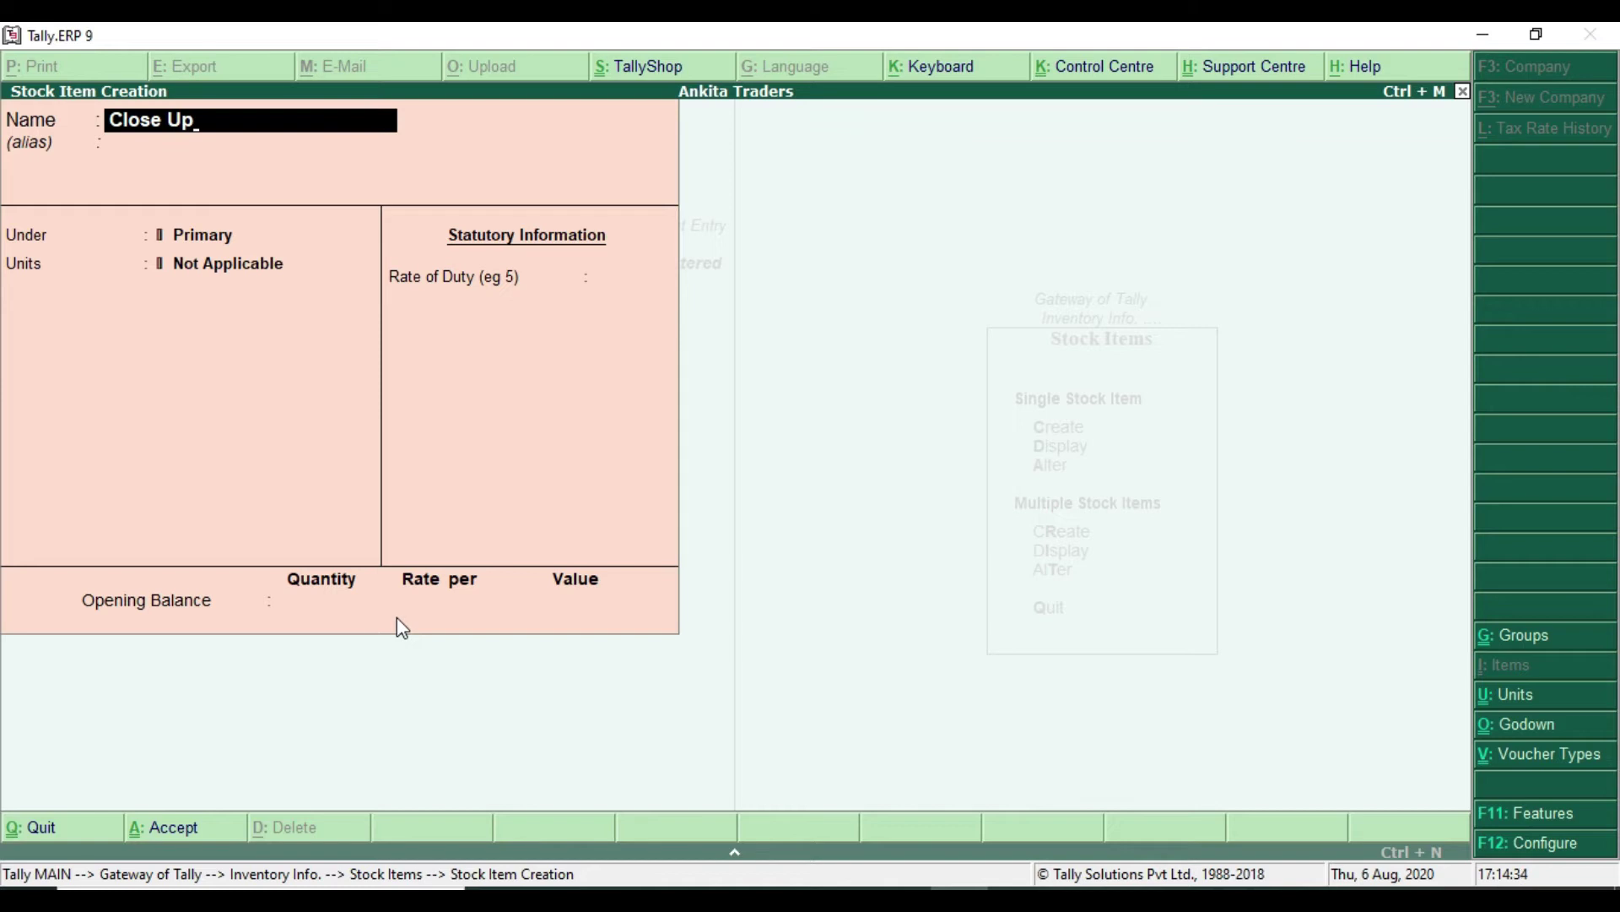
pyautogui.press('Return')
pyautogui.press('Return')
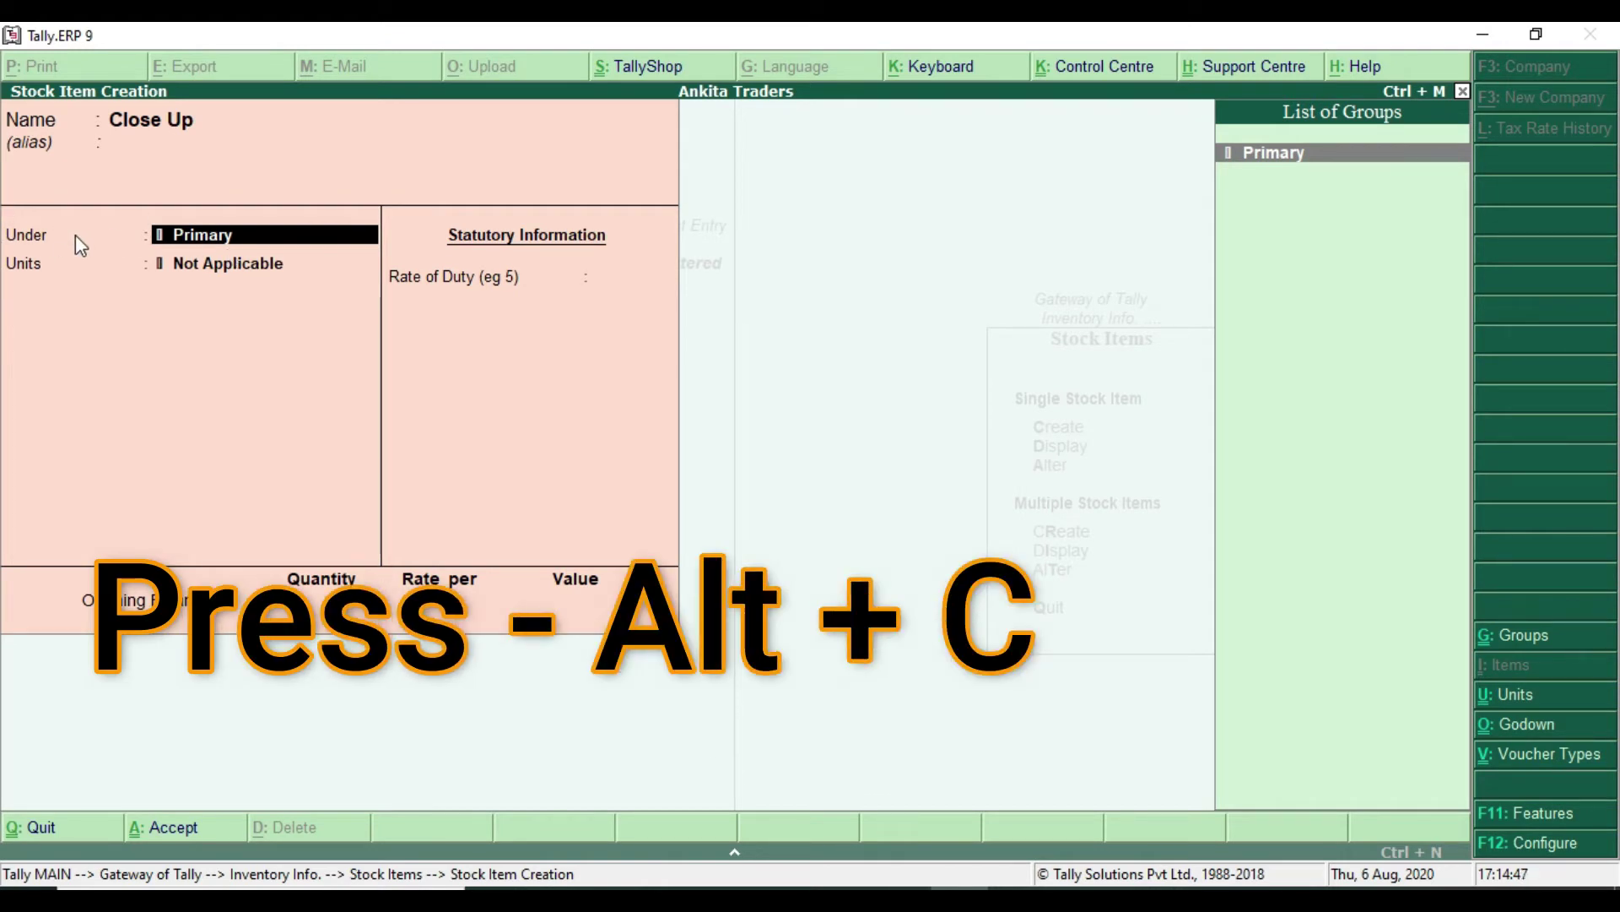
# Create a stock group named Cosmetic under Primary, without adding item quantities, and assign it to the Close Up item.
pyautogui.hotkey('alt', 'c')
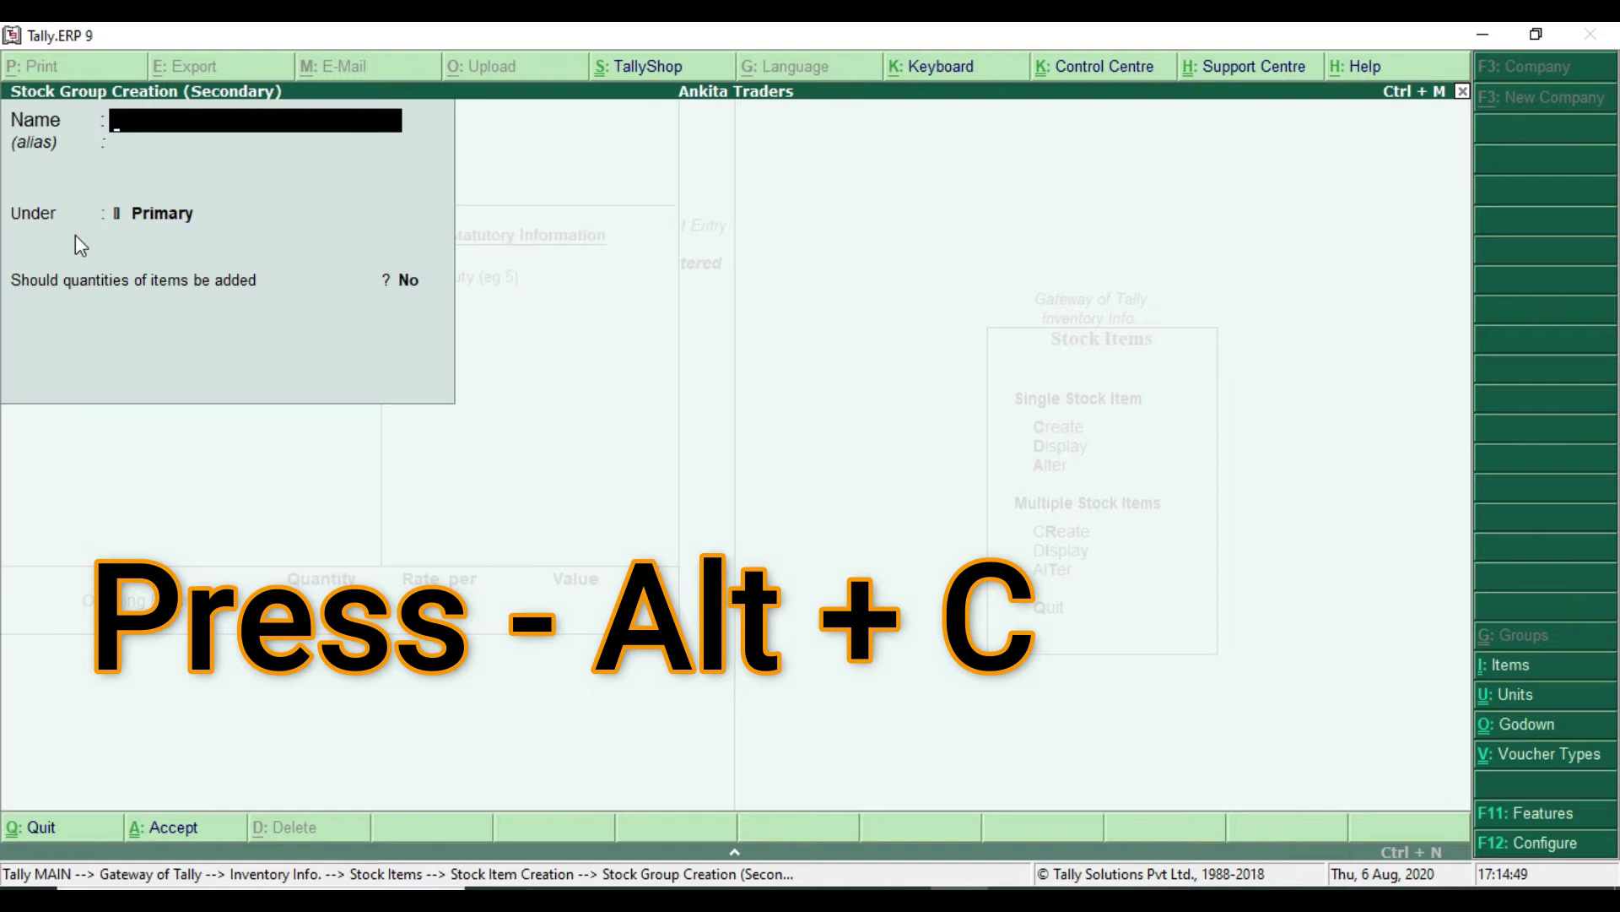
pyautogui.write('Cosmetic')
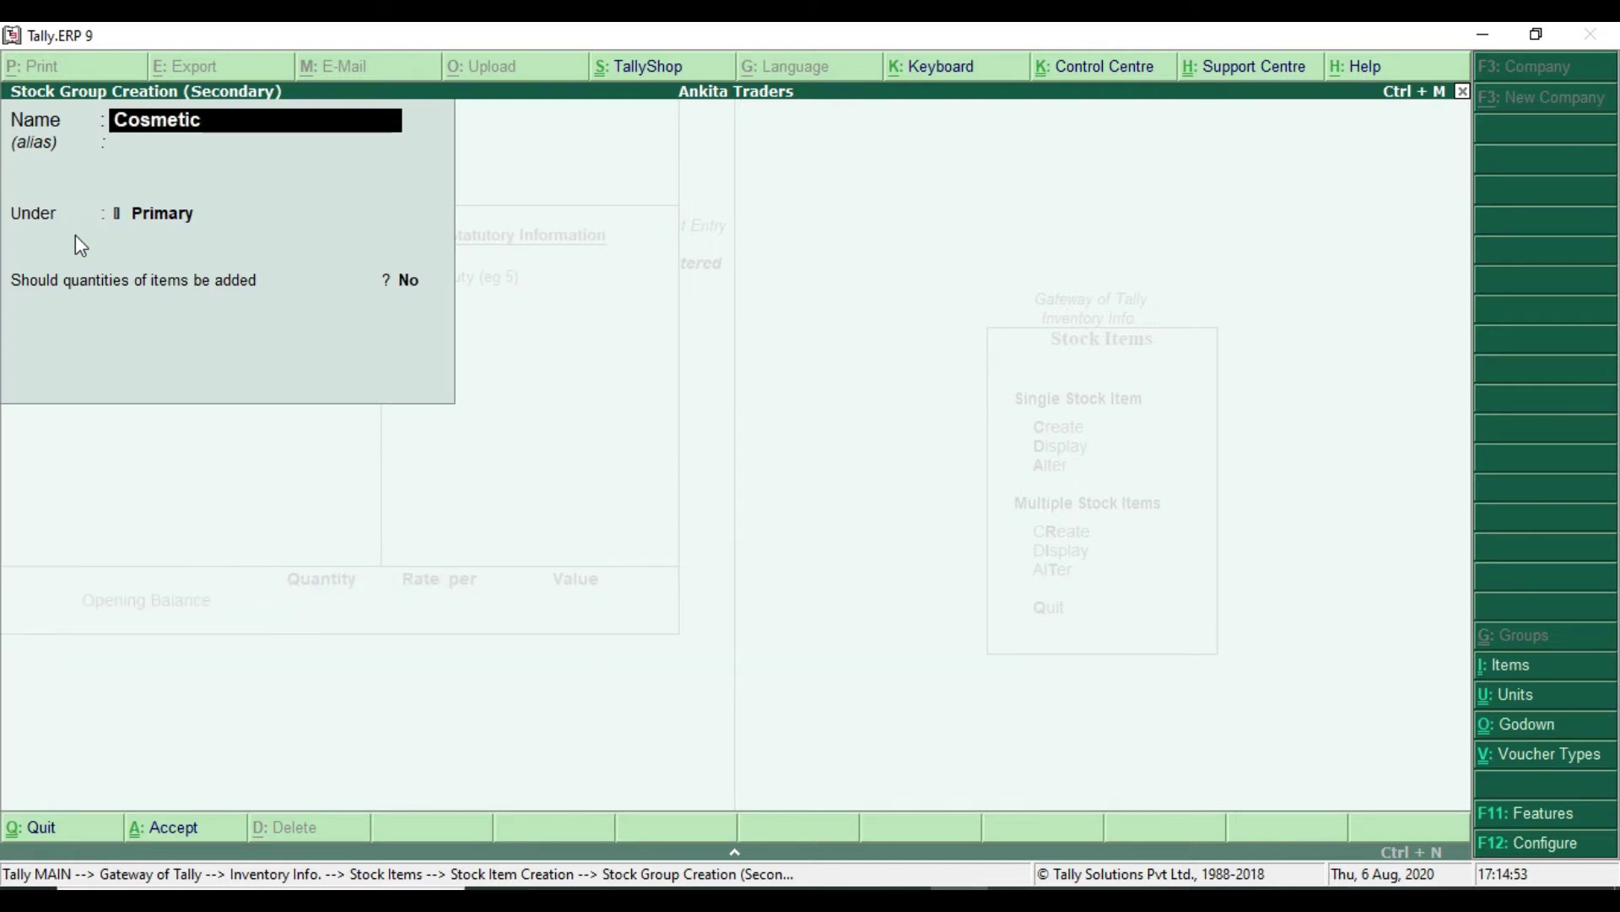
pyautogui.press('Return')
pyautogui.press('Return')
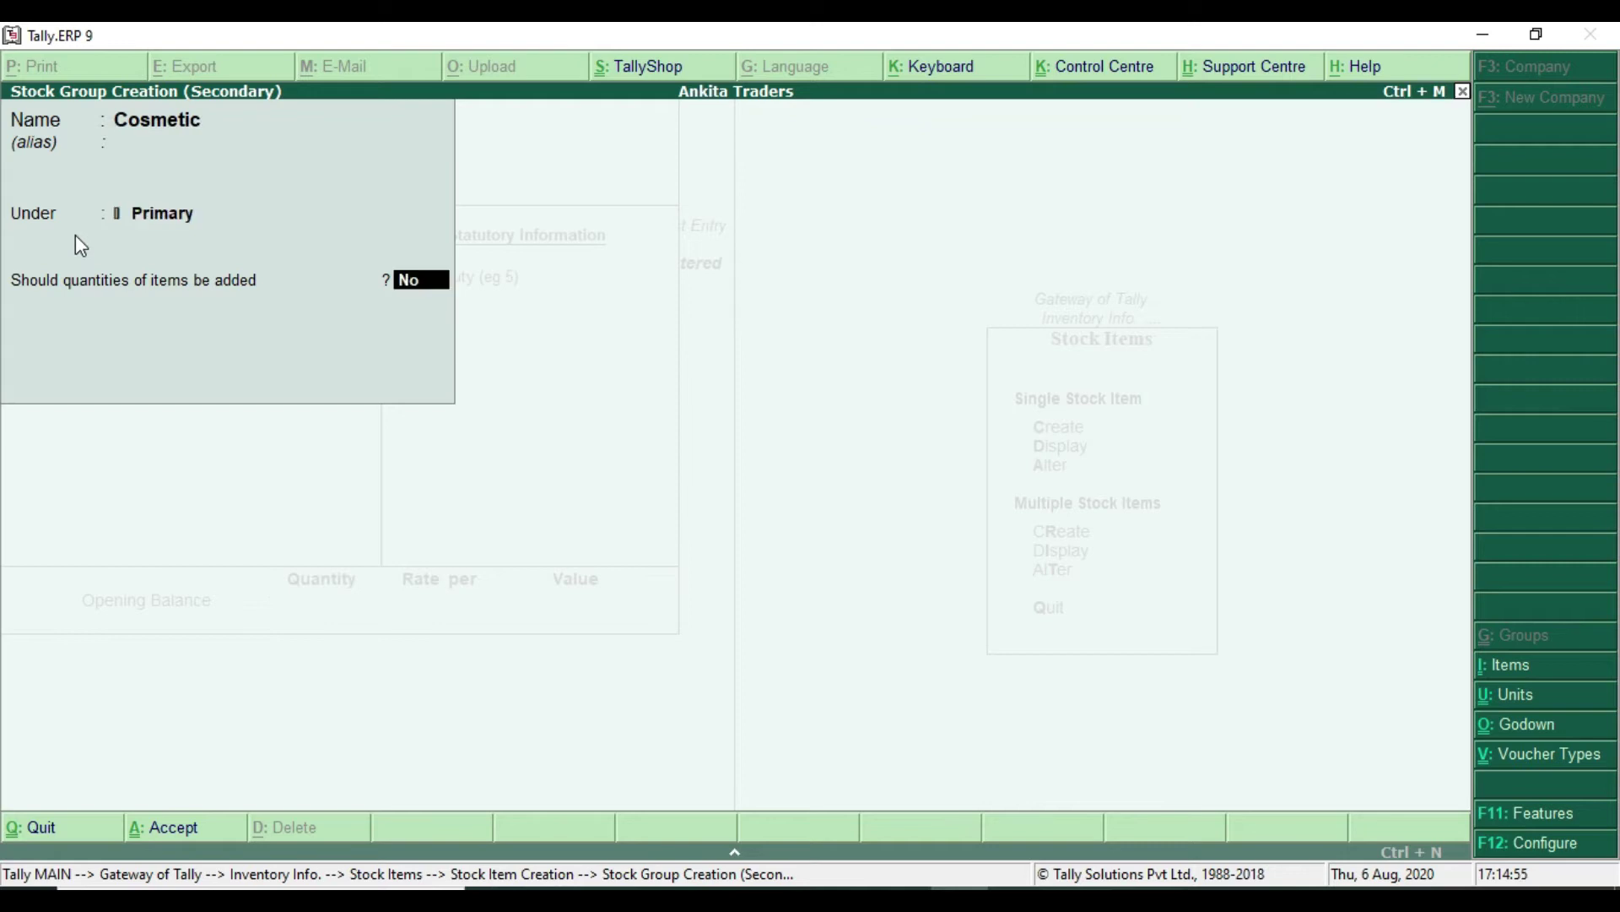
pyautogui.press('Return')
pyautogui.press('Return')
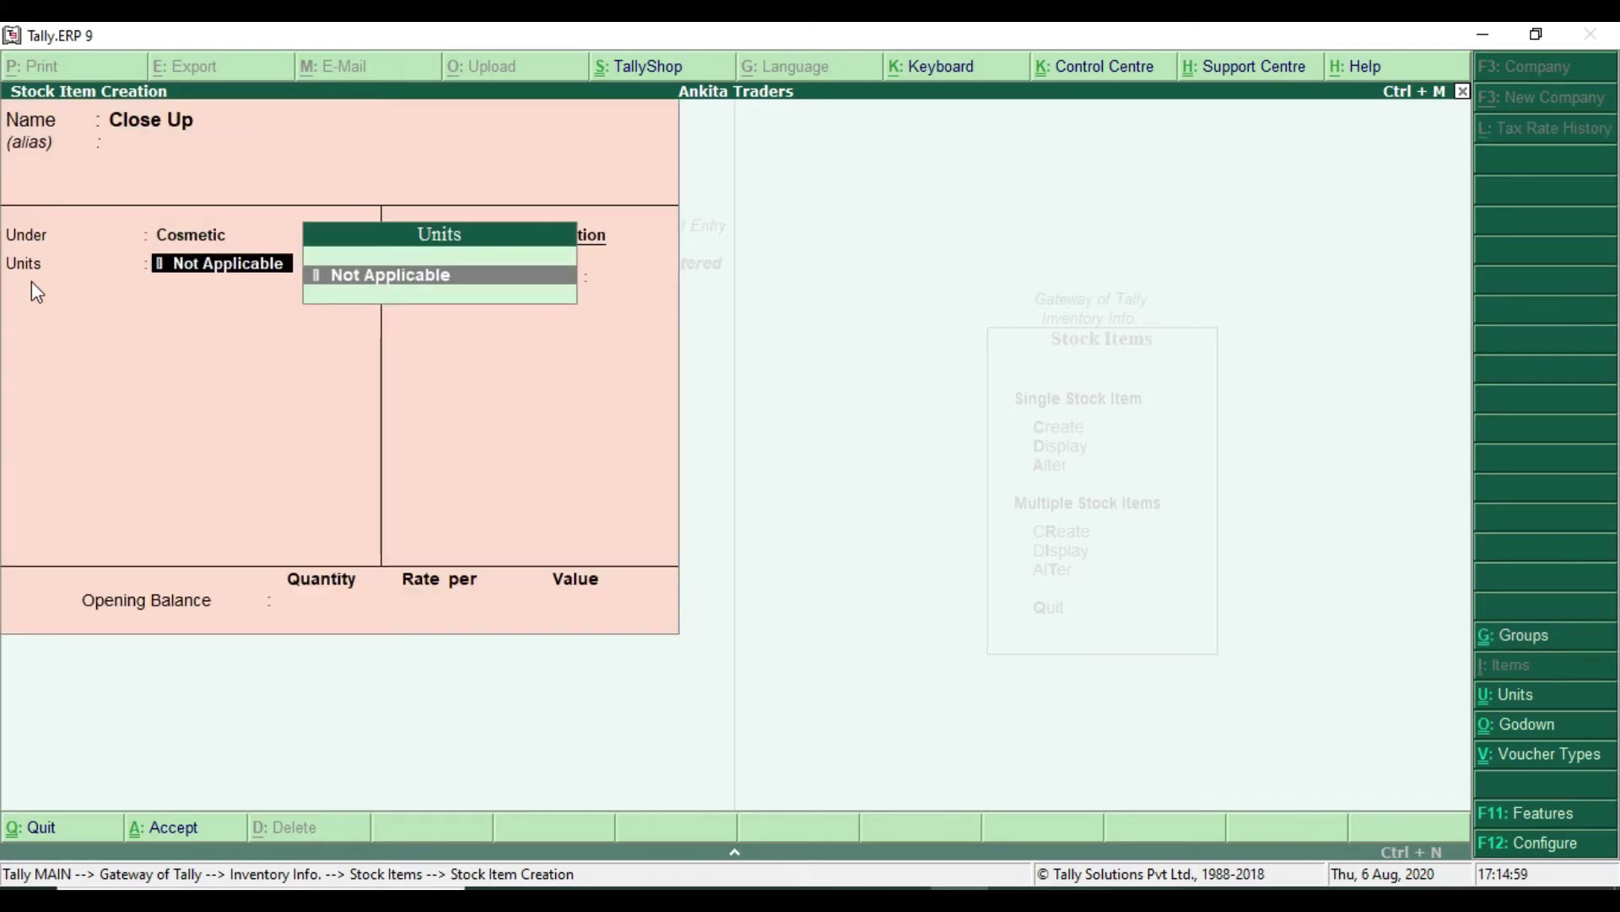
# Look up the quantity unit in the PDF and create a simple unit Pcs with 0 decimal places for Close Up in Tally.ERP 9.
pyautogui.hotkey('alt', 'Tab')
pyautogui.moveTo(506, 608); pyautogui.dragTo(553, 607)
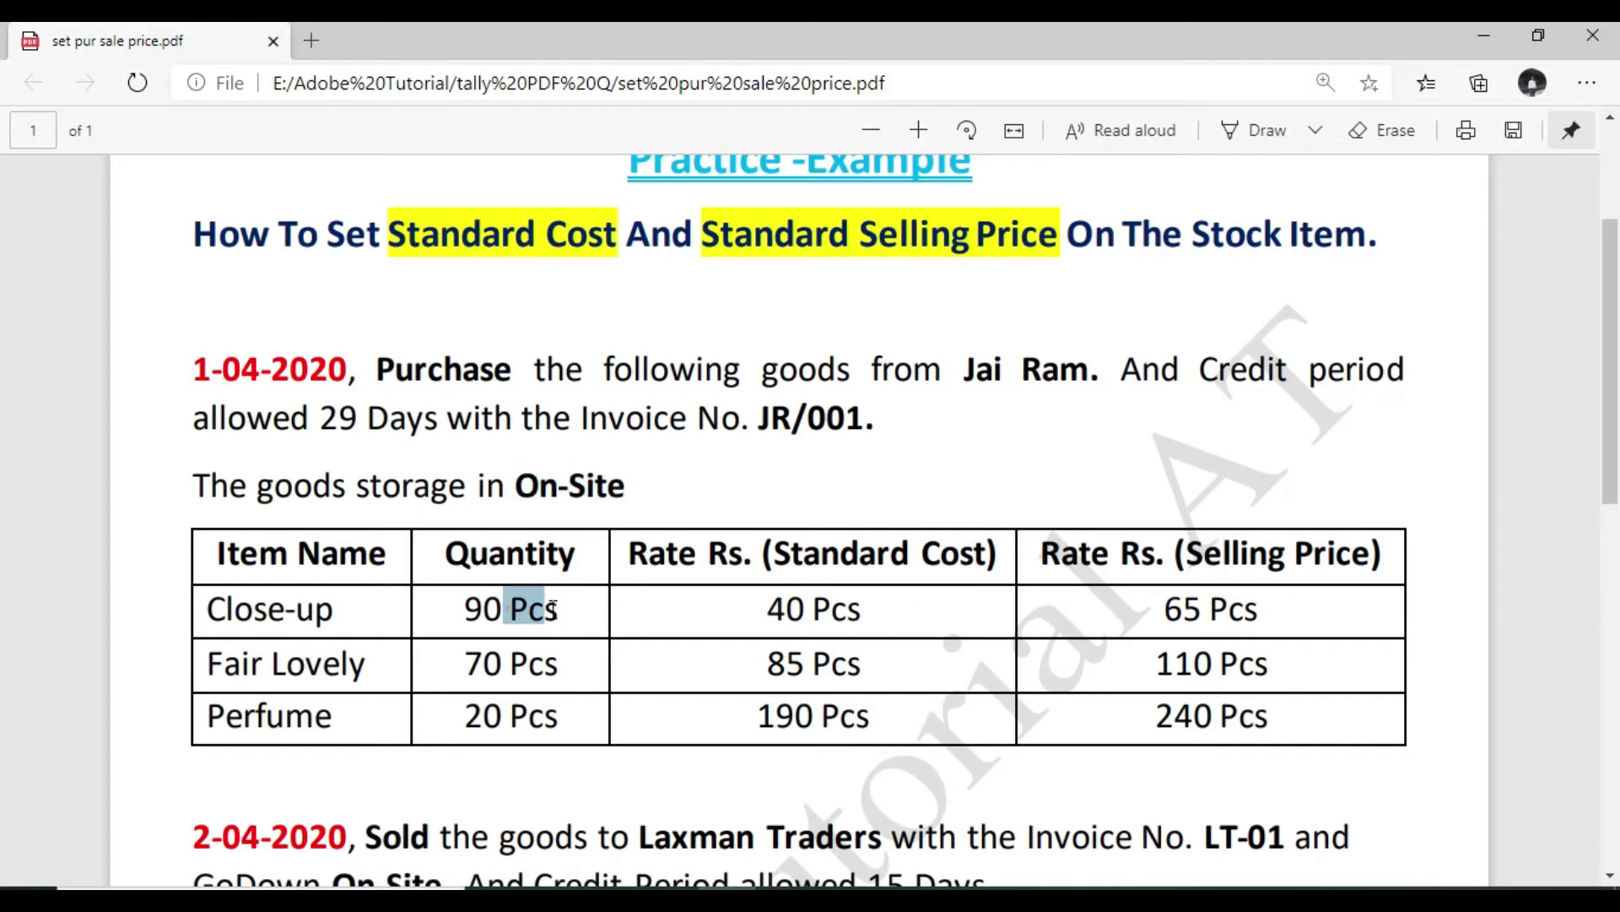
pyautogui.hotkey('alt', 'Tab')
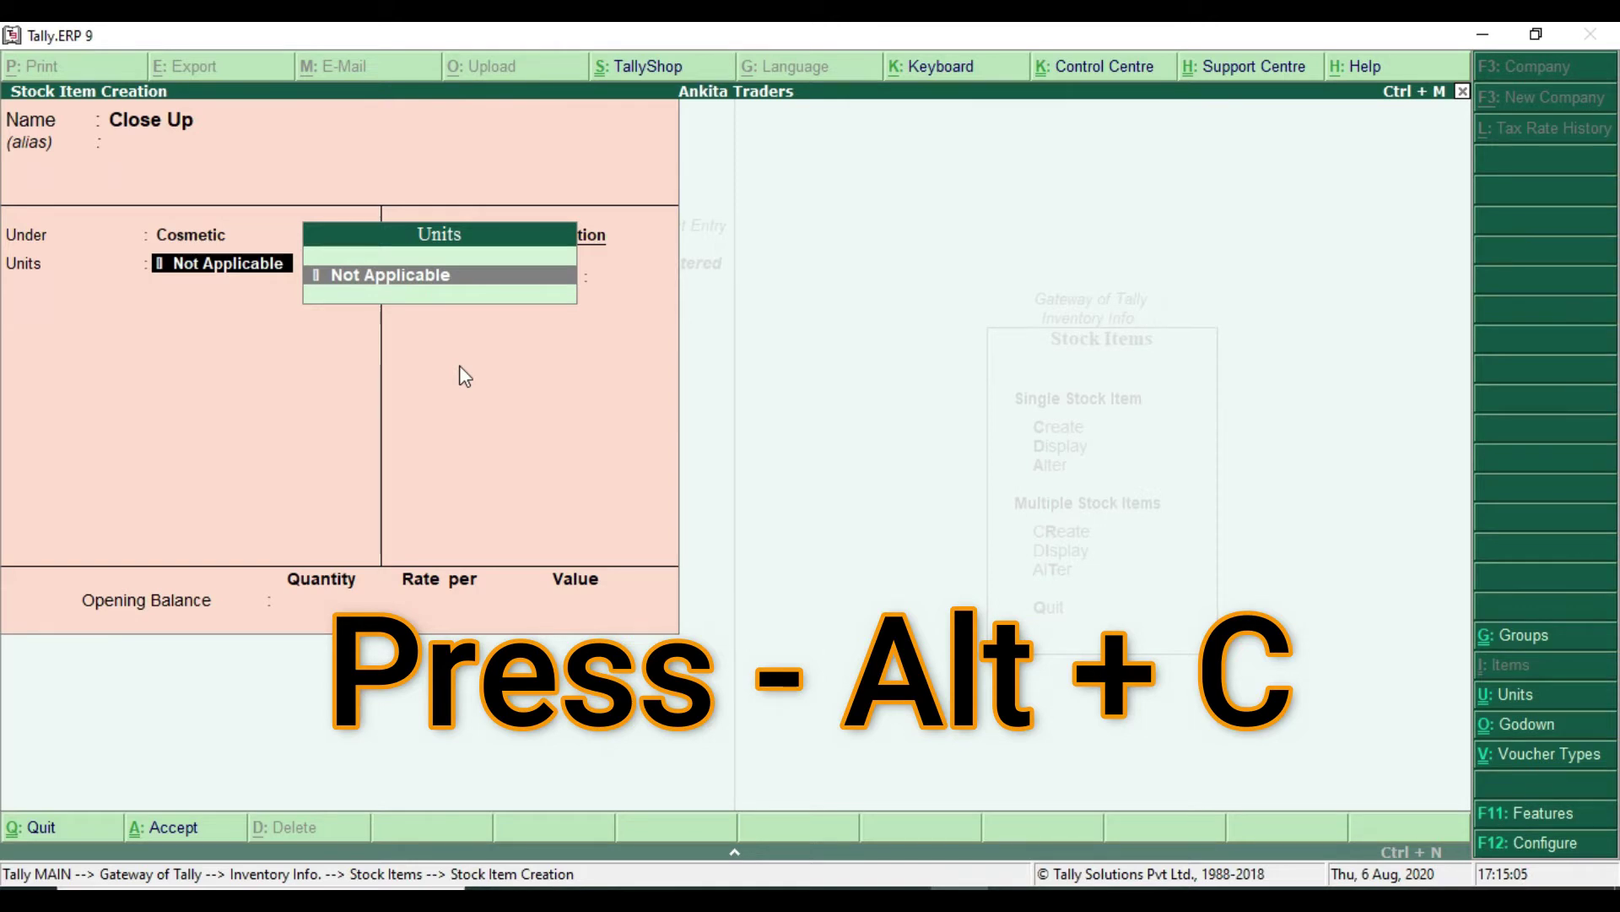
pyautogui.hotkey('alt', 'c')
pyautogui.write('Pcs')
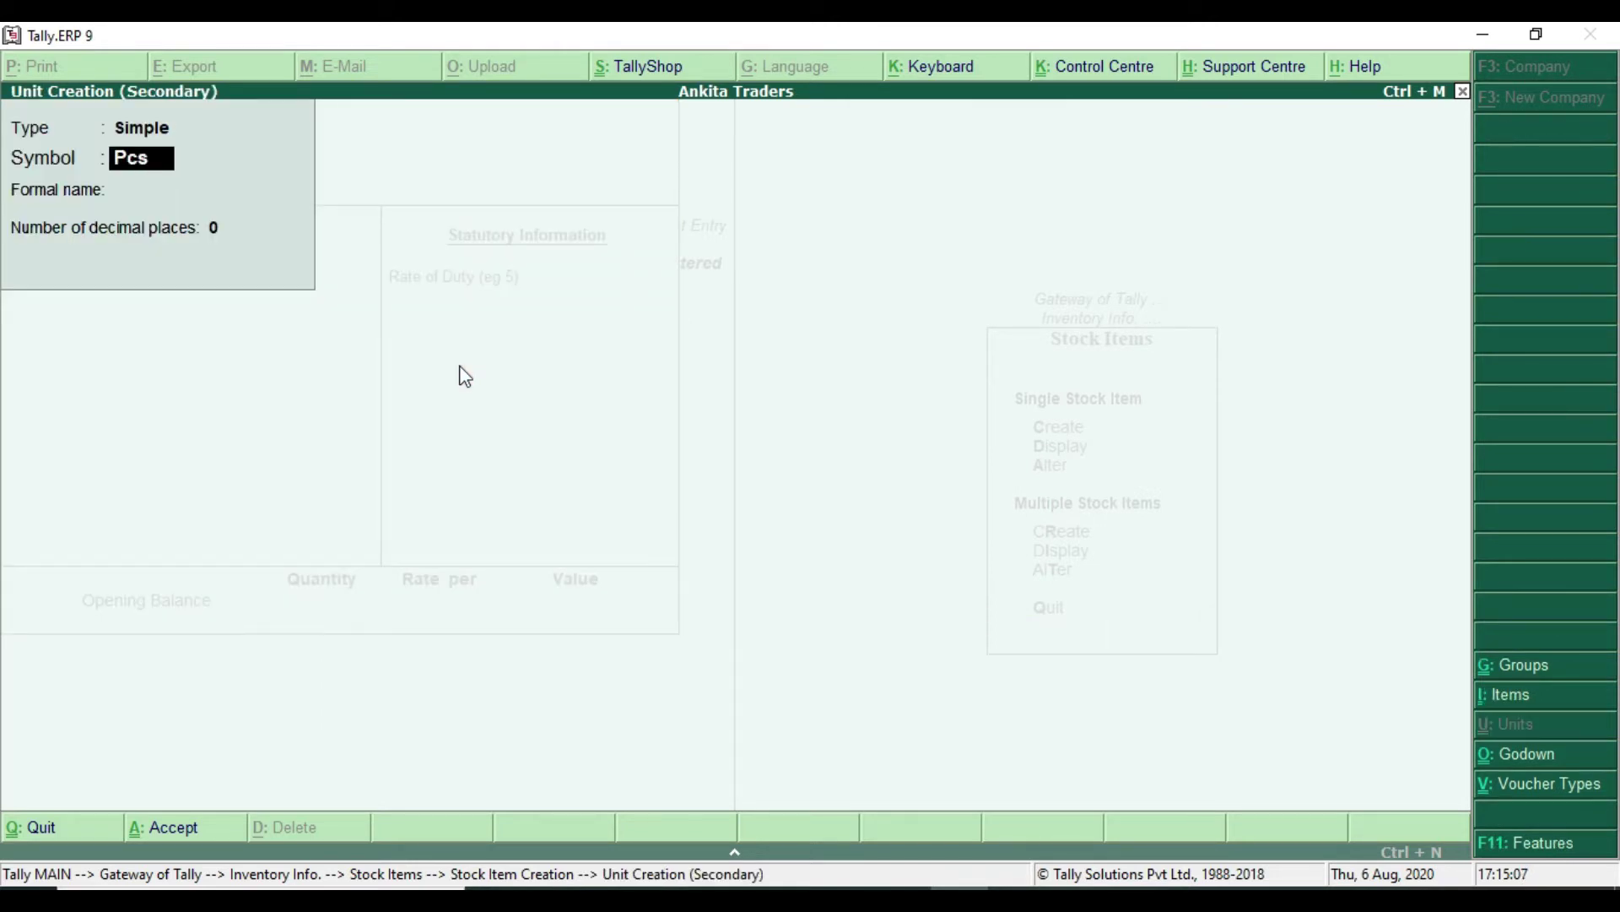
pyautogui.press('Return')
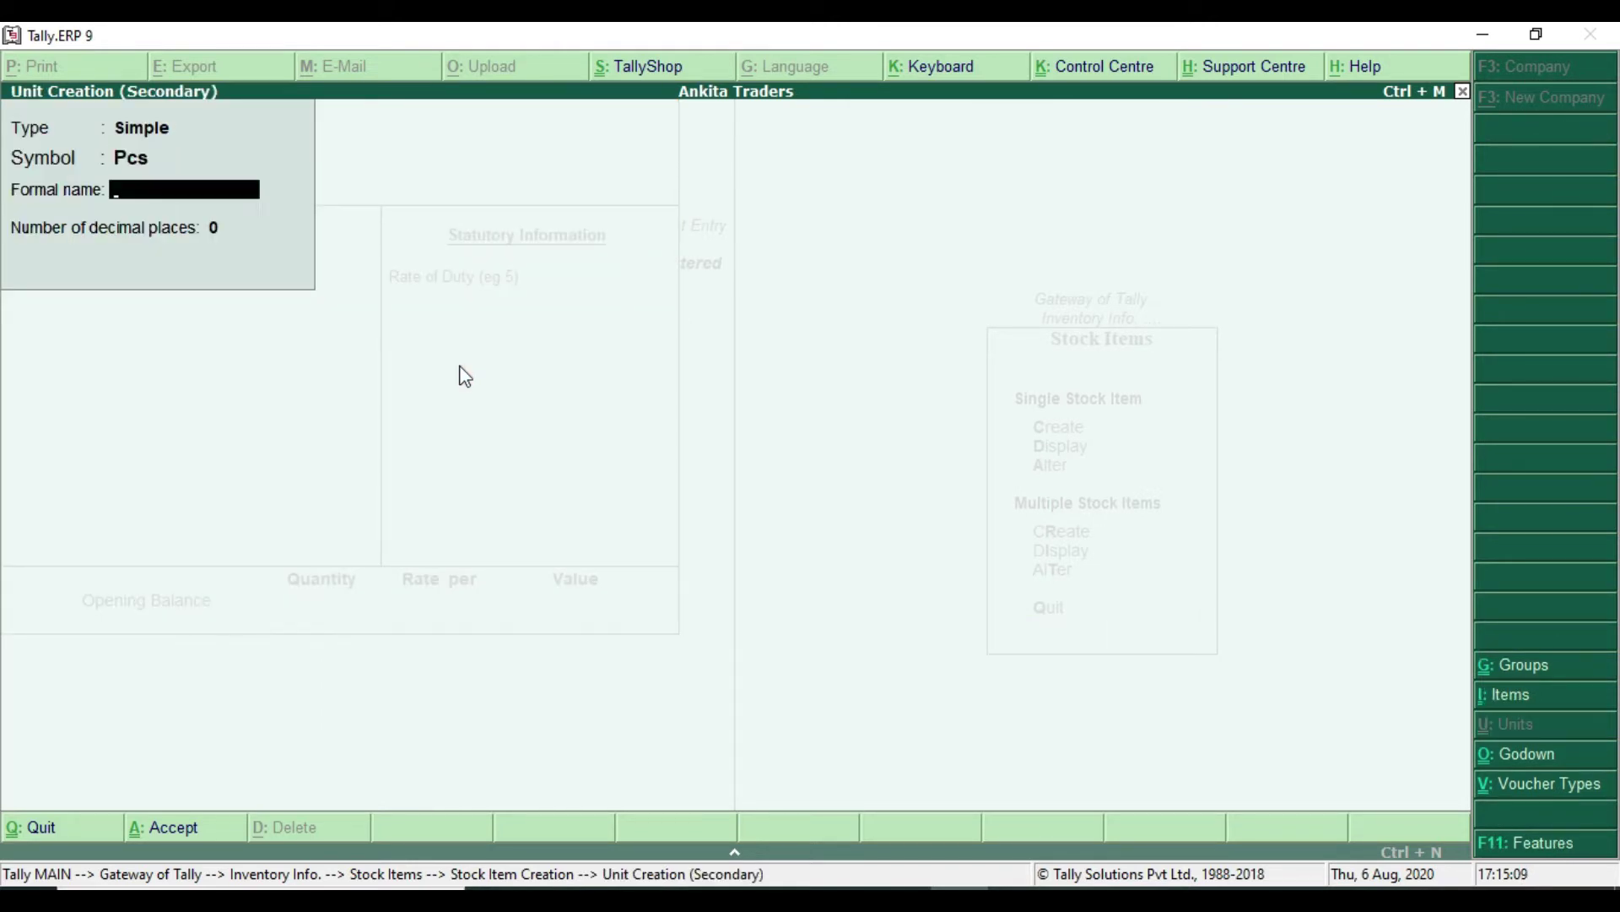
pyautogui.press('Return')
pyautogui.press('Return')
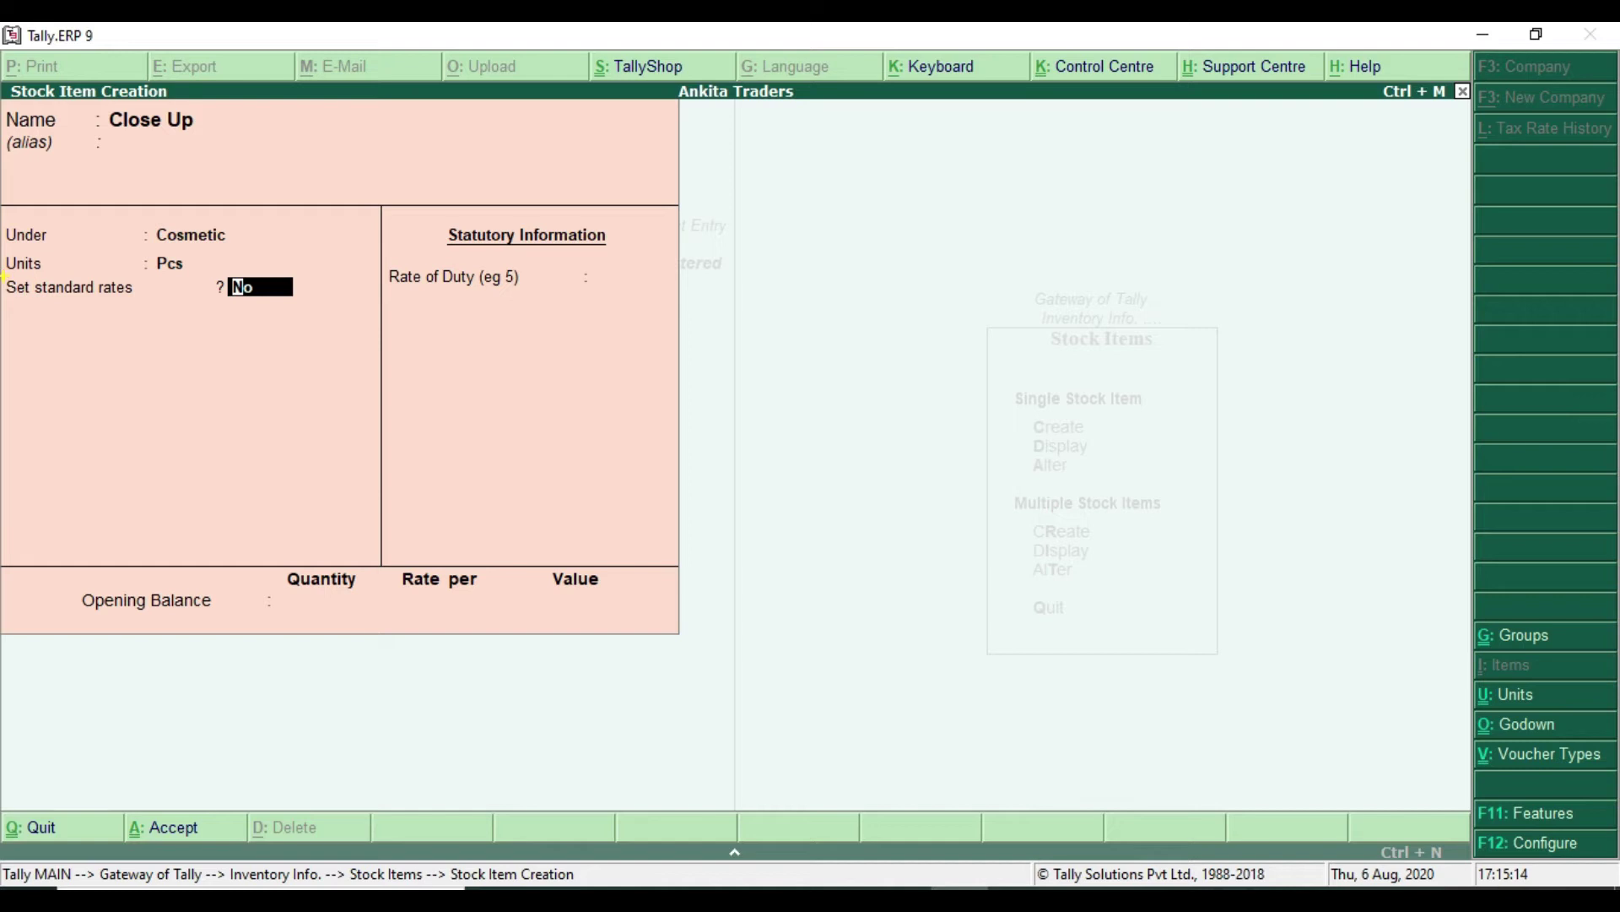
# Turn on standard rates for the Close Up item and open its standard rates table.
pyautogui.write('y')
pyautogui.moveTo(5, 276)
pyautogui.mouseDown()
pyautogui.moveTo(109, 333)
pyautogui.moveTo(453, 313)
pyautogui.mouseUp()
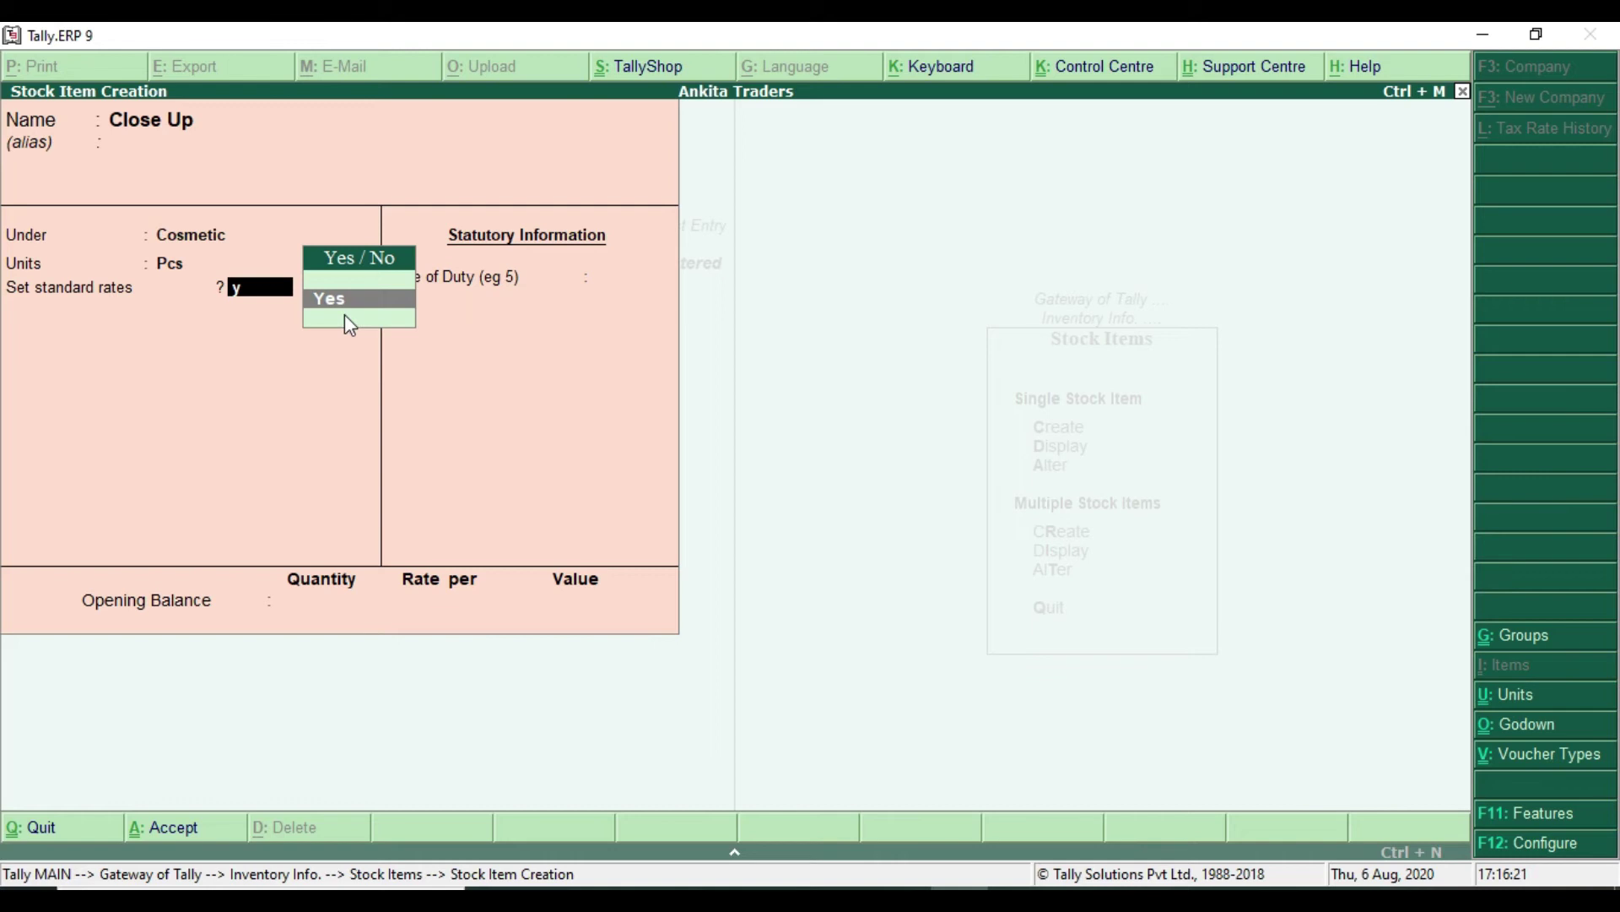
pyautogui.press('Return')
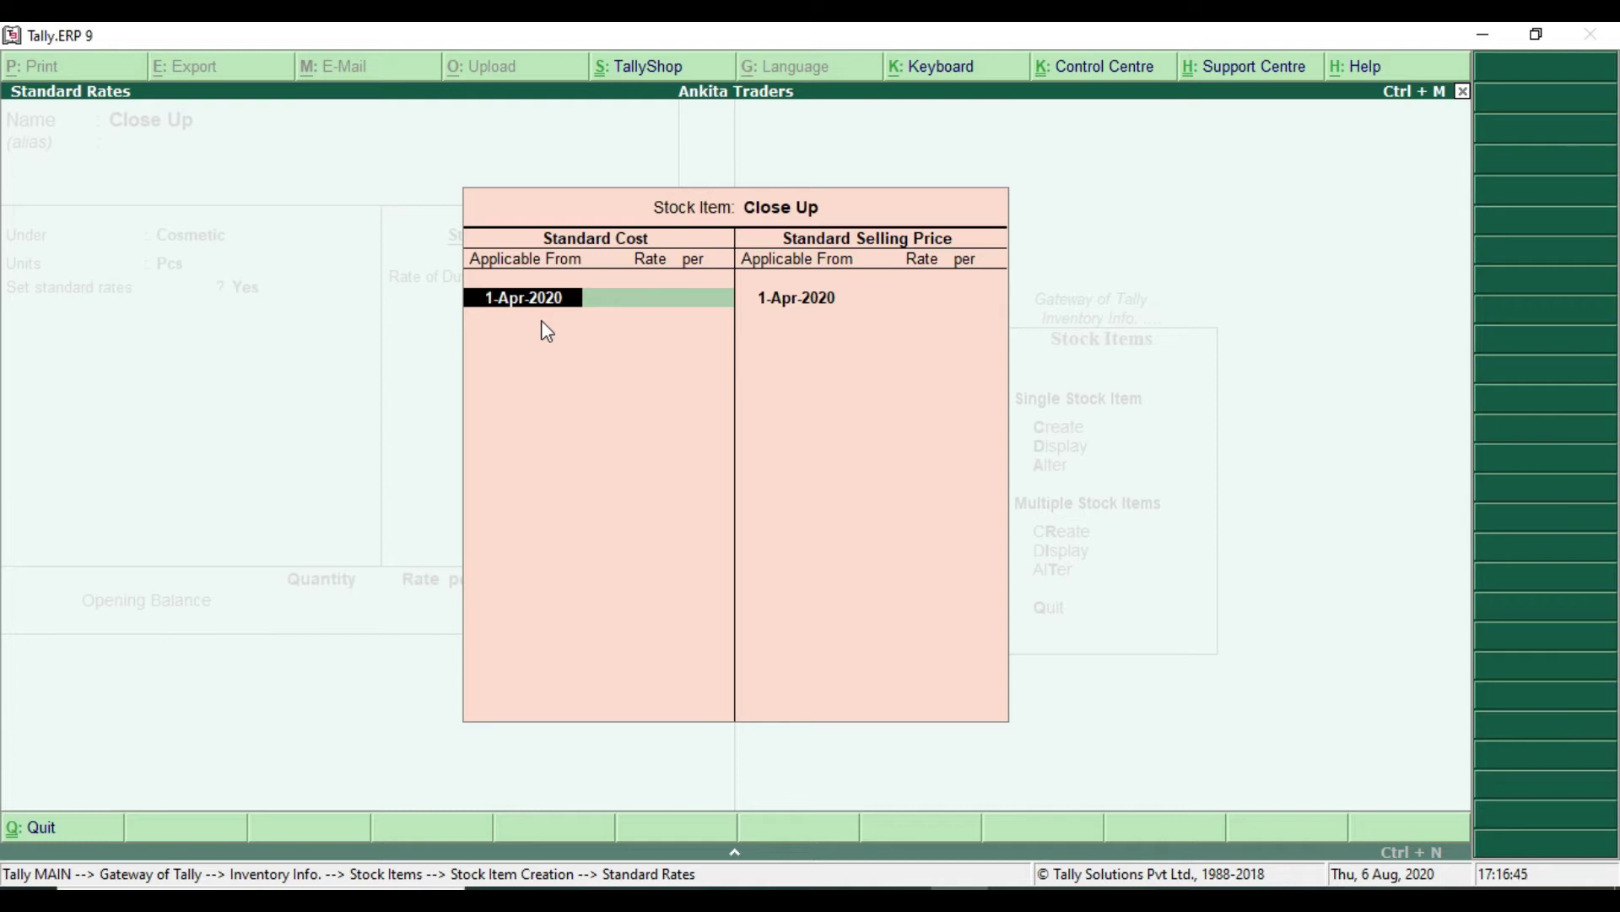
# Look up Close Up's rates in the PDF and set its standard cost in Tally.ERP 9 to 40 per Pcs from 1-Apr-2020.
pyautogui.press('Return')
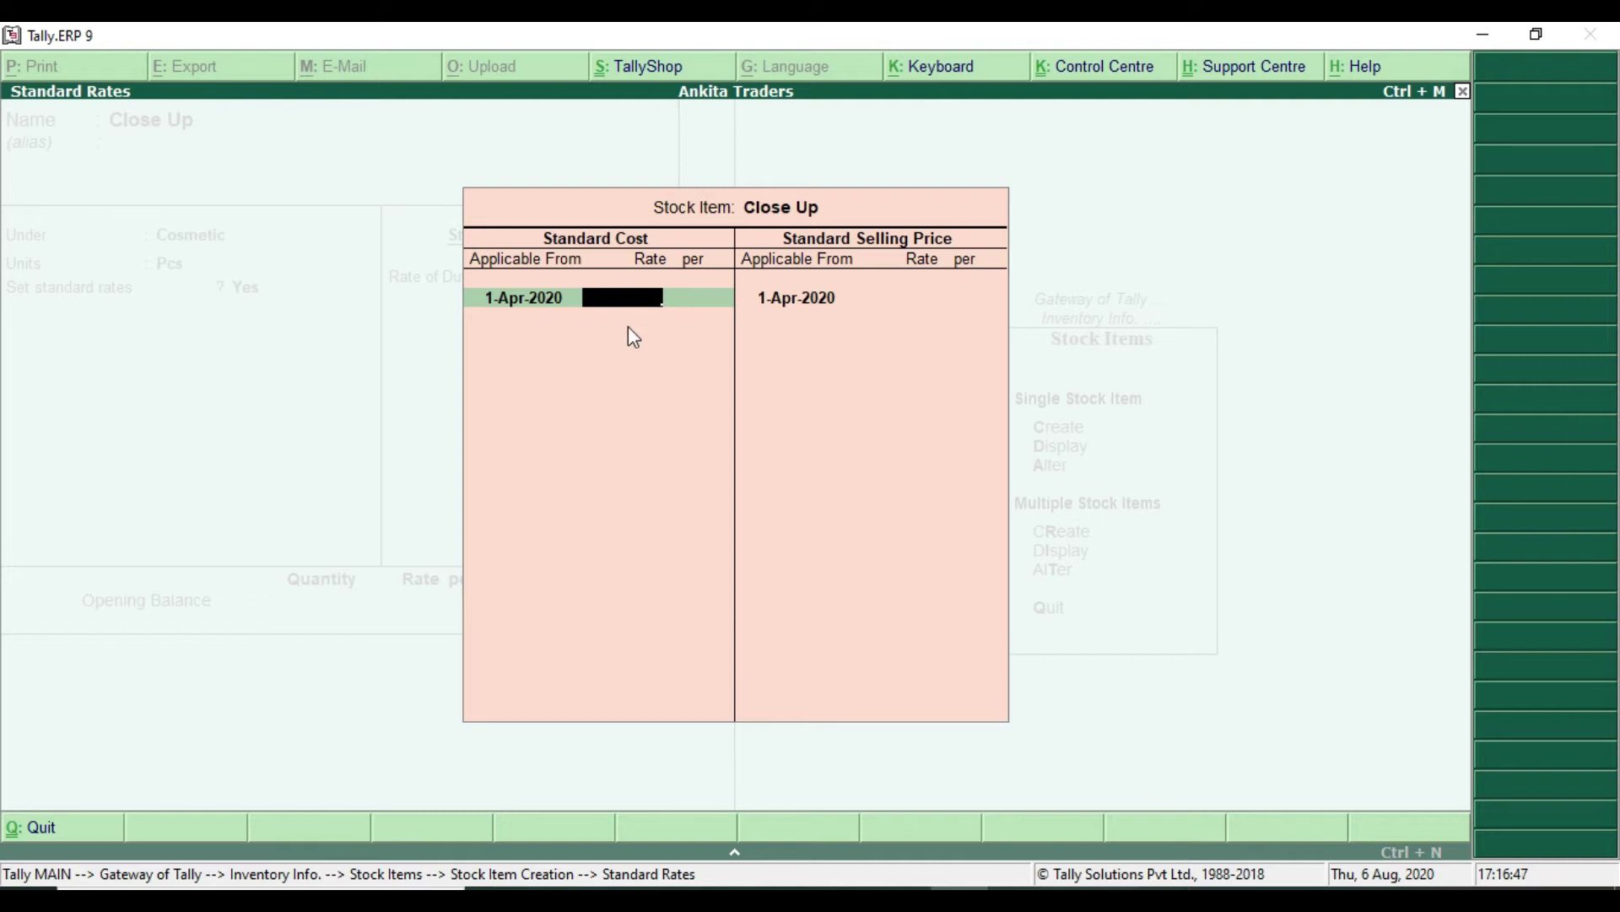
pyautogui.hotkey('alt', 'Tab')
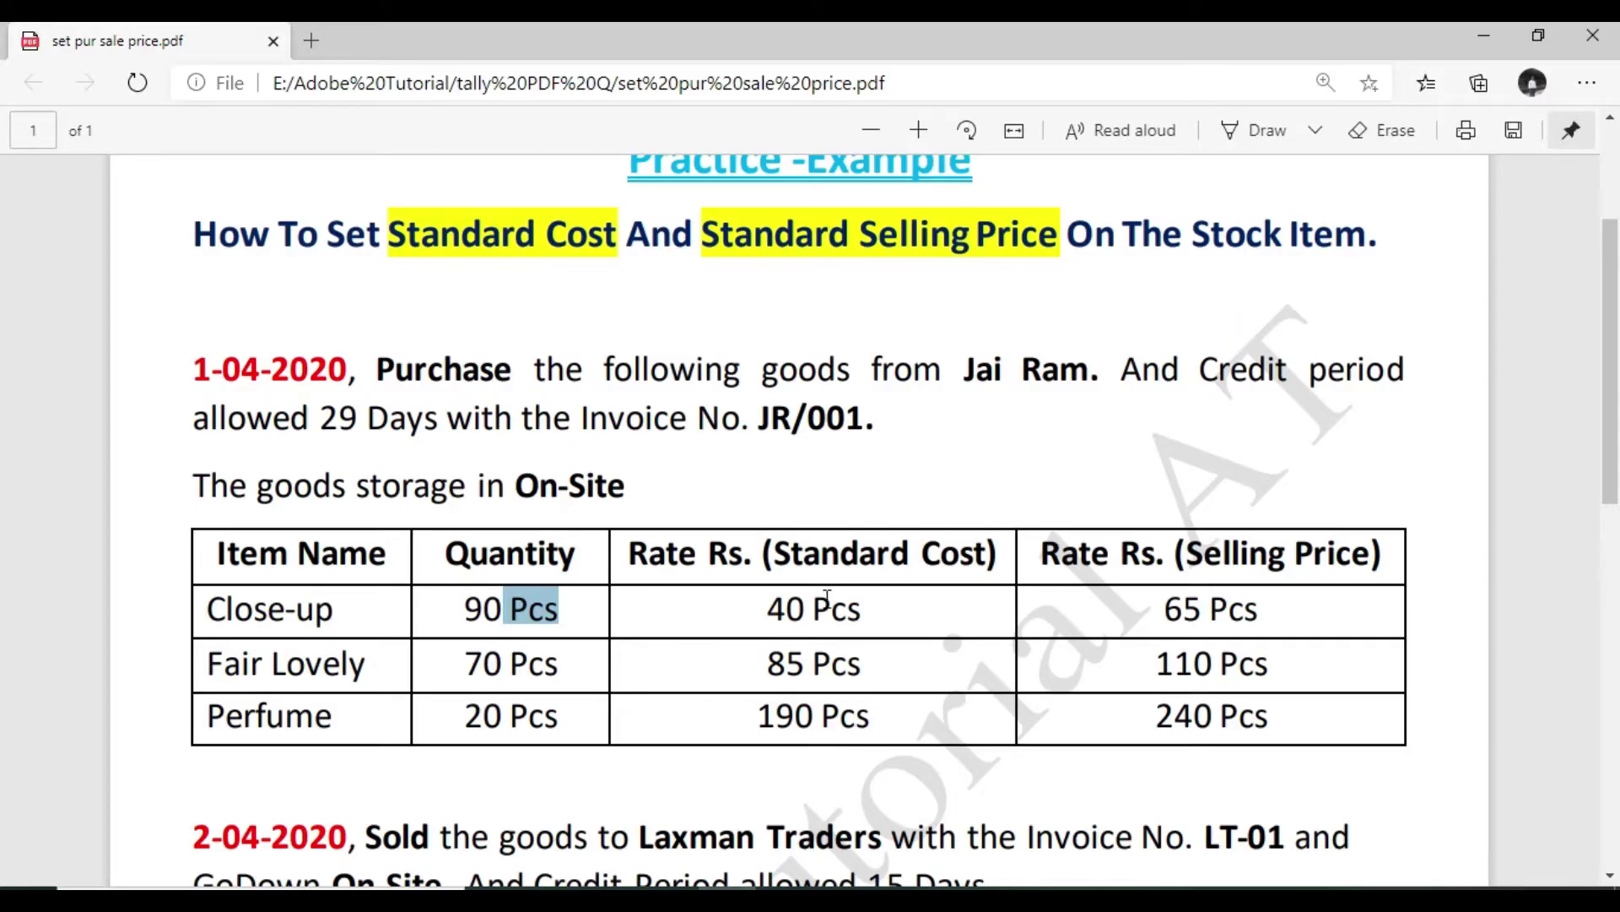
pyautogui.doubleClick(784, 608)
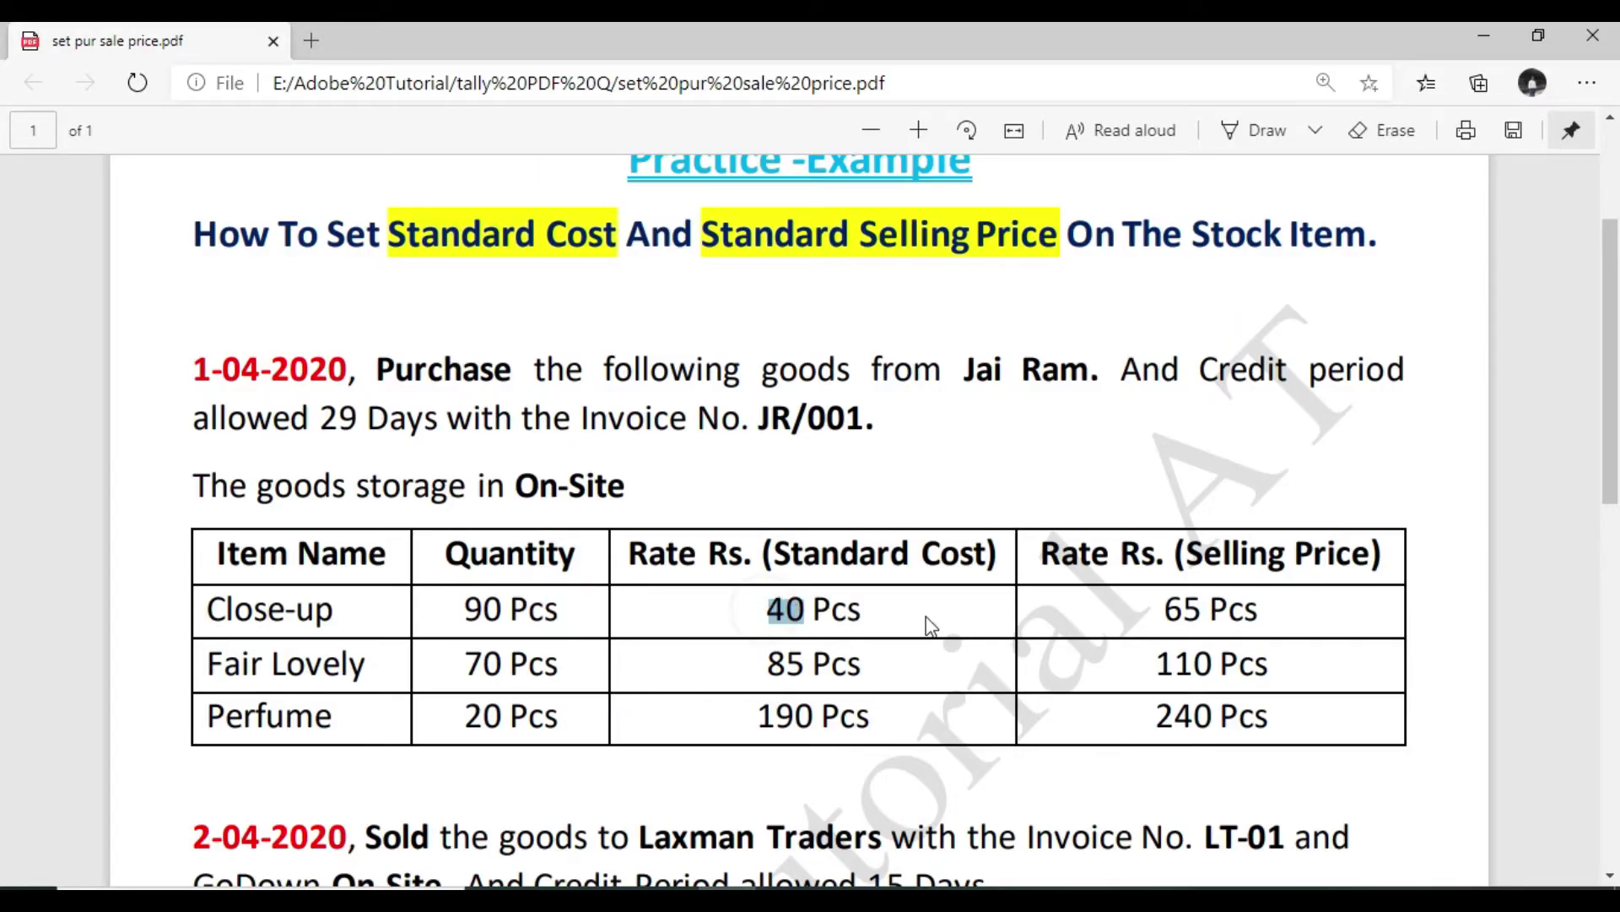
pyautogui.doubleClick(1180, 613)
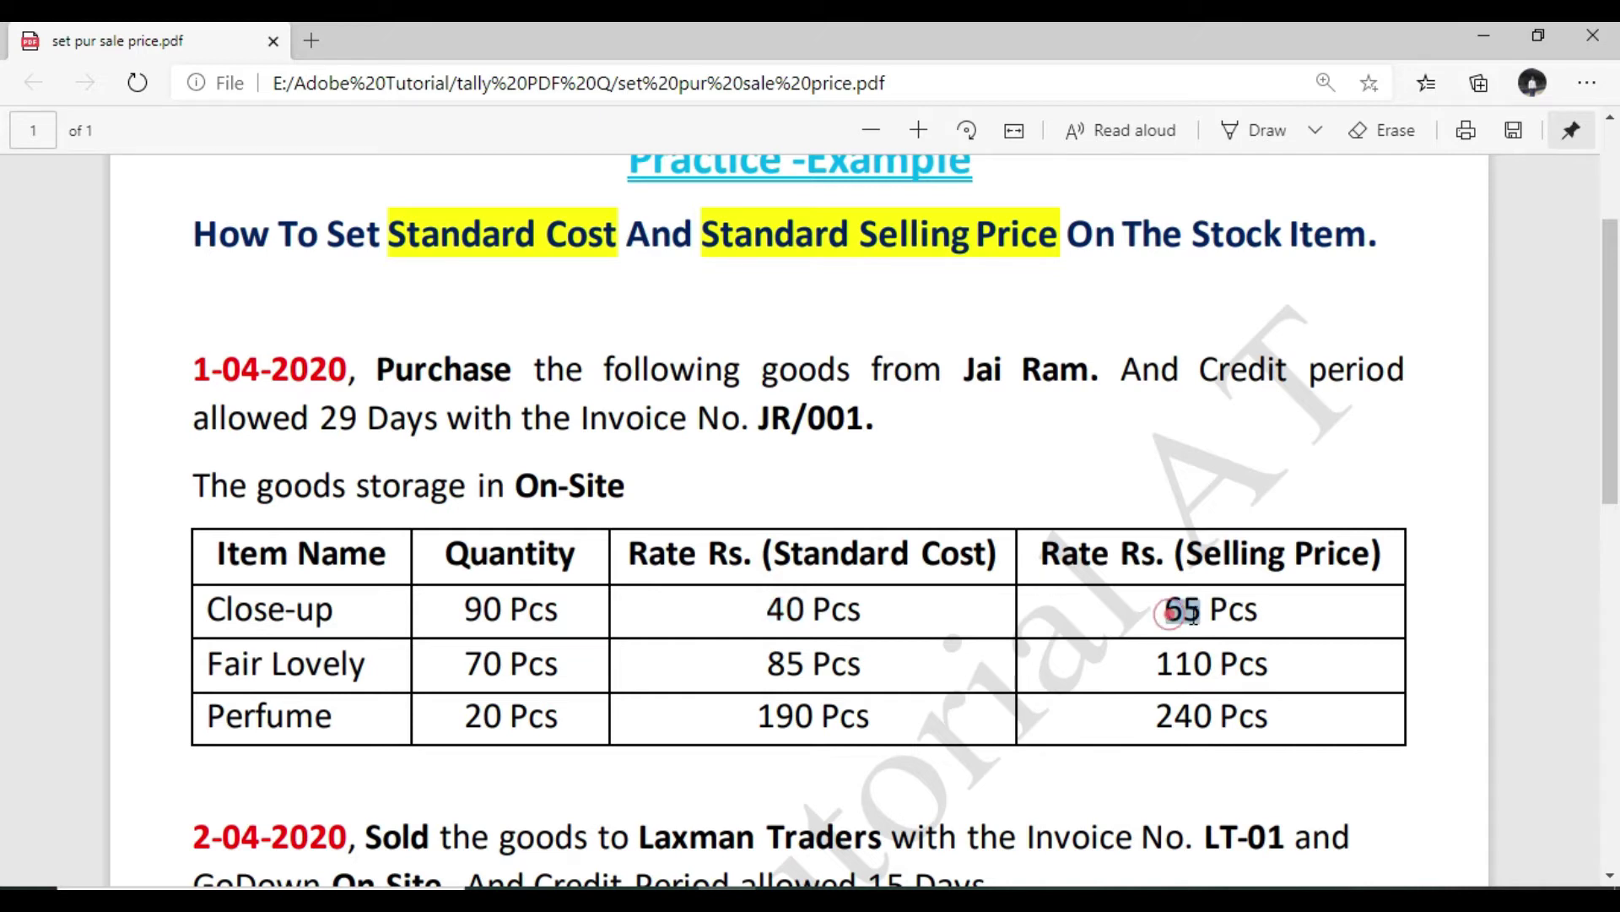
pyautogui.hotkey('alt', 'Tab')
pyautogui.write('40')
pyautogui.press('Return')
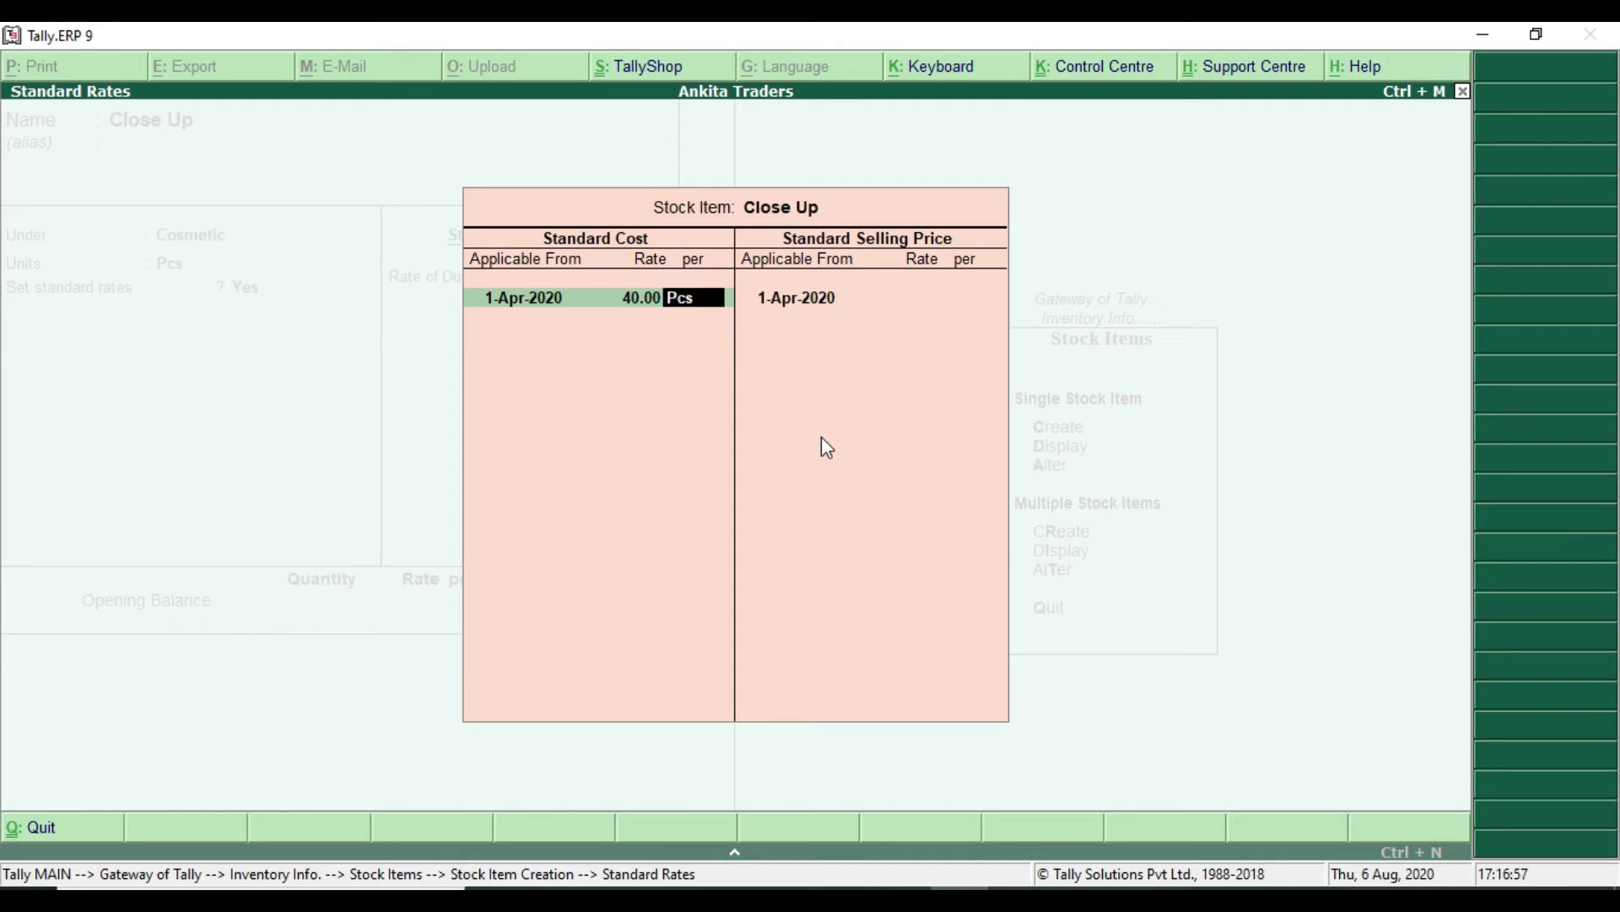
pyautogui.press('Return')
pyautogui.press('Return')
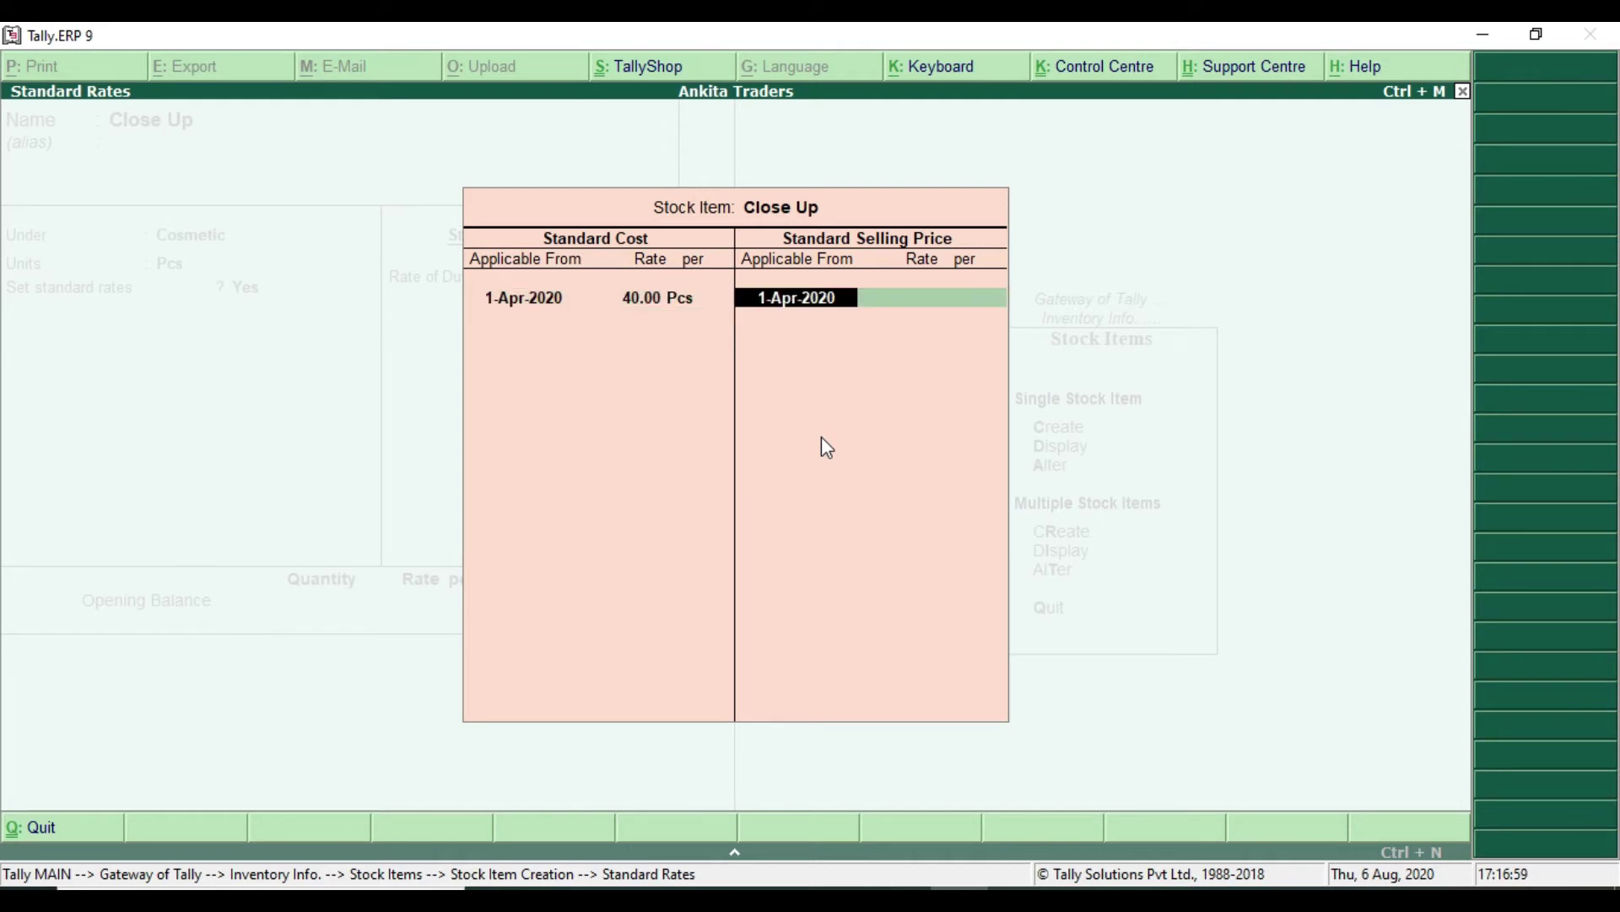
# Set Close Up's standard selling price to 65 per Pcs from 1-Apr-2020, and accept the rate of duty without entering a value.
pyautogui.press('Return')
pyautogui.write('65')
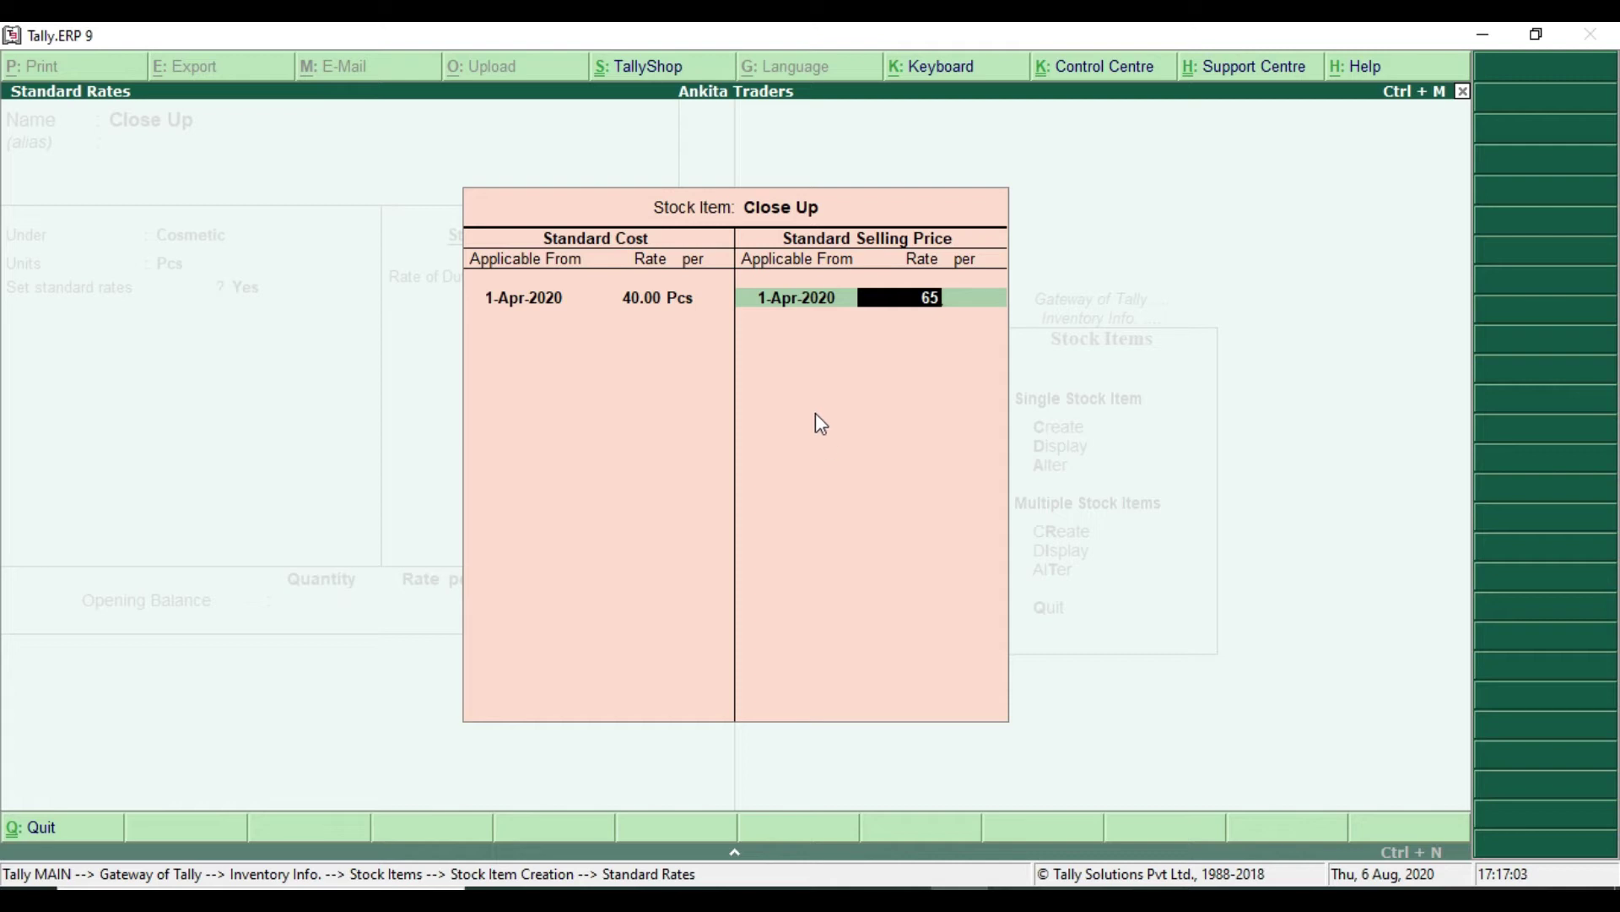
pyautogui.press('Return')
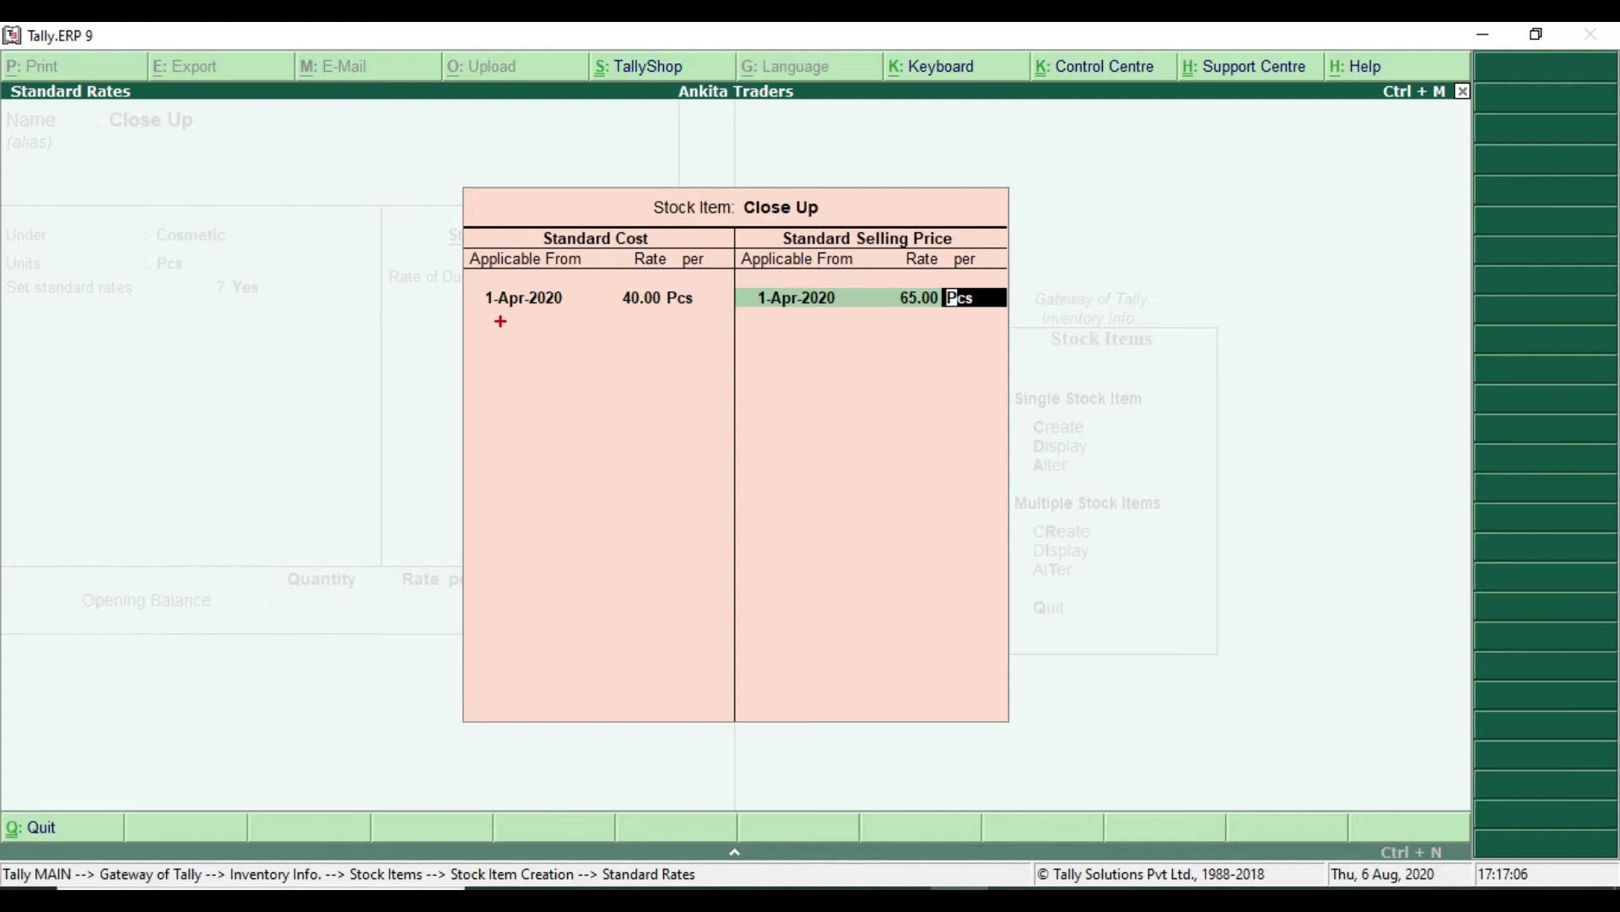
pyautogui.moveTo(474, 286)
pyautogui.mouseDown()
pyautogui.moveTo(568, 326)
pyautogui.moveTo(710, 324)
pyautogui.mouseUp()
pyautogui.moveTo(741, 281)
pyautogui.mouseDown()
pyautogui.moveTo(862, 330)
pyautogui.moveTo(997, 329)
pyautogui.mouseUp()
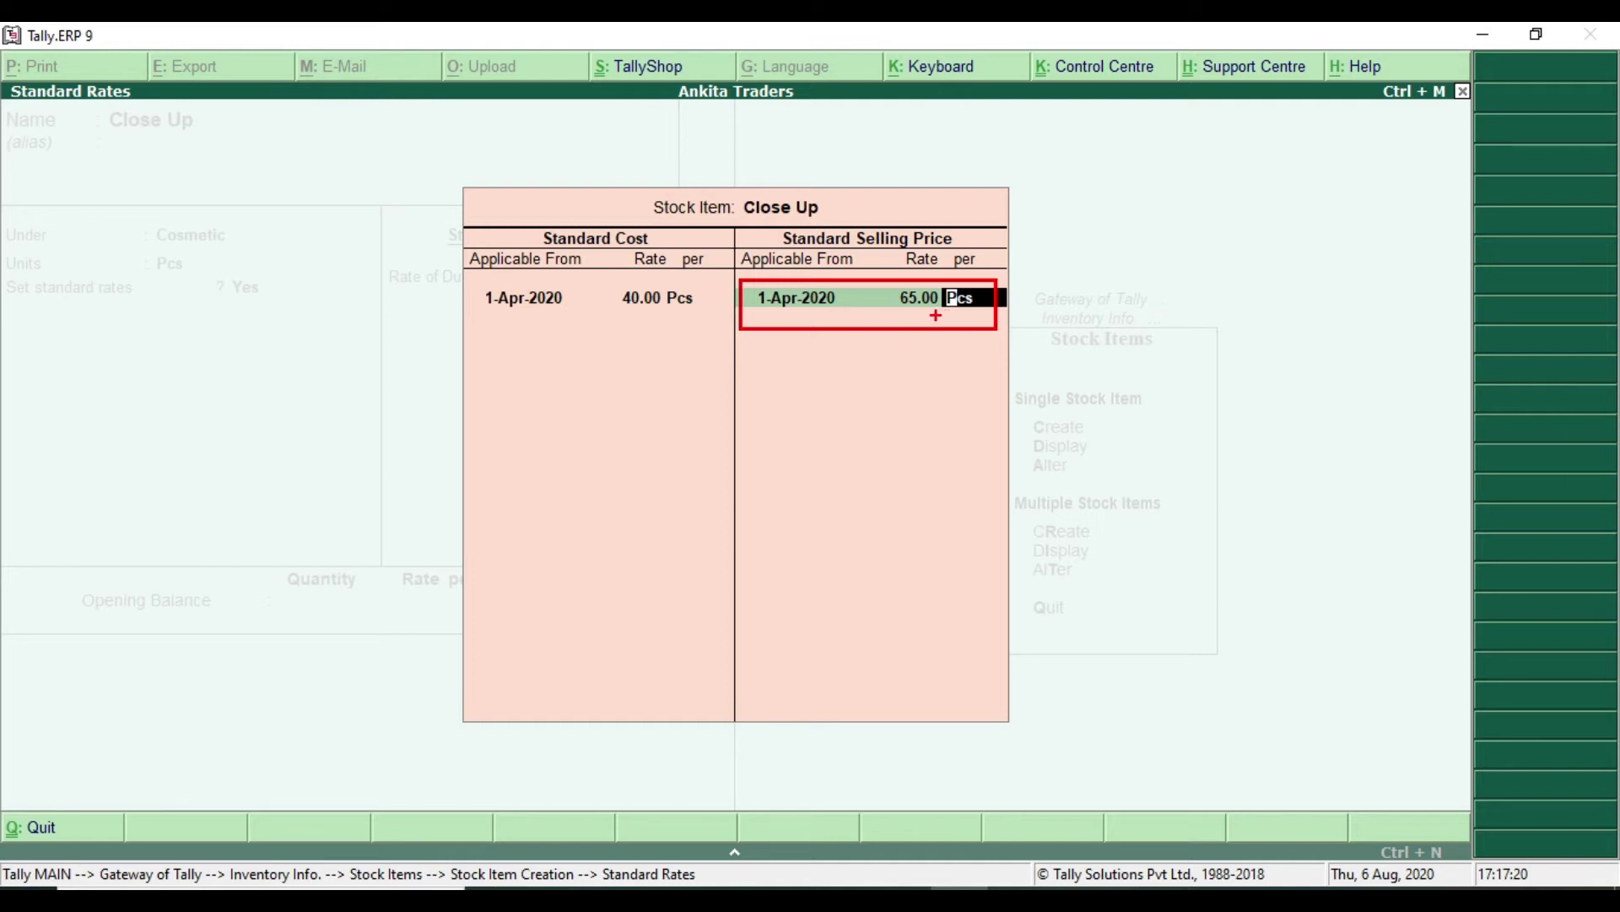
pyautogui.press('Escape')
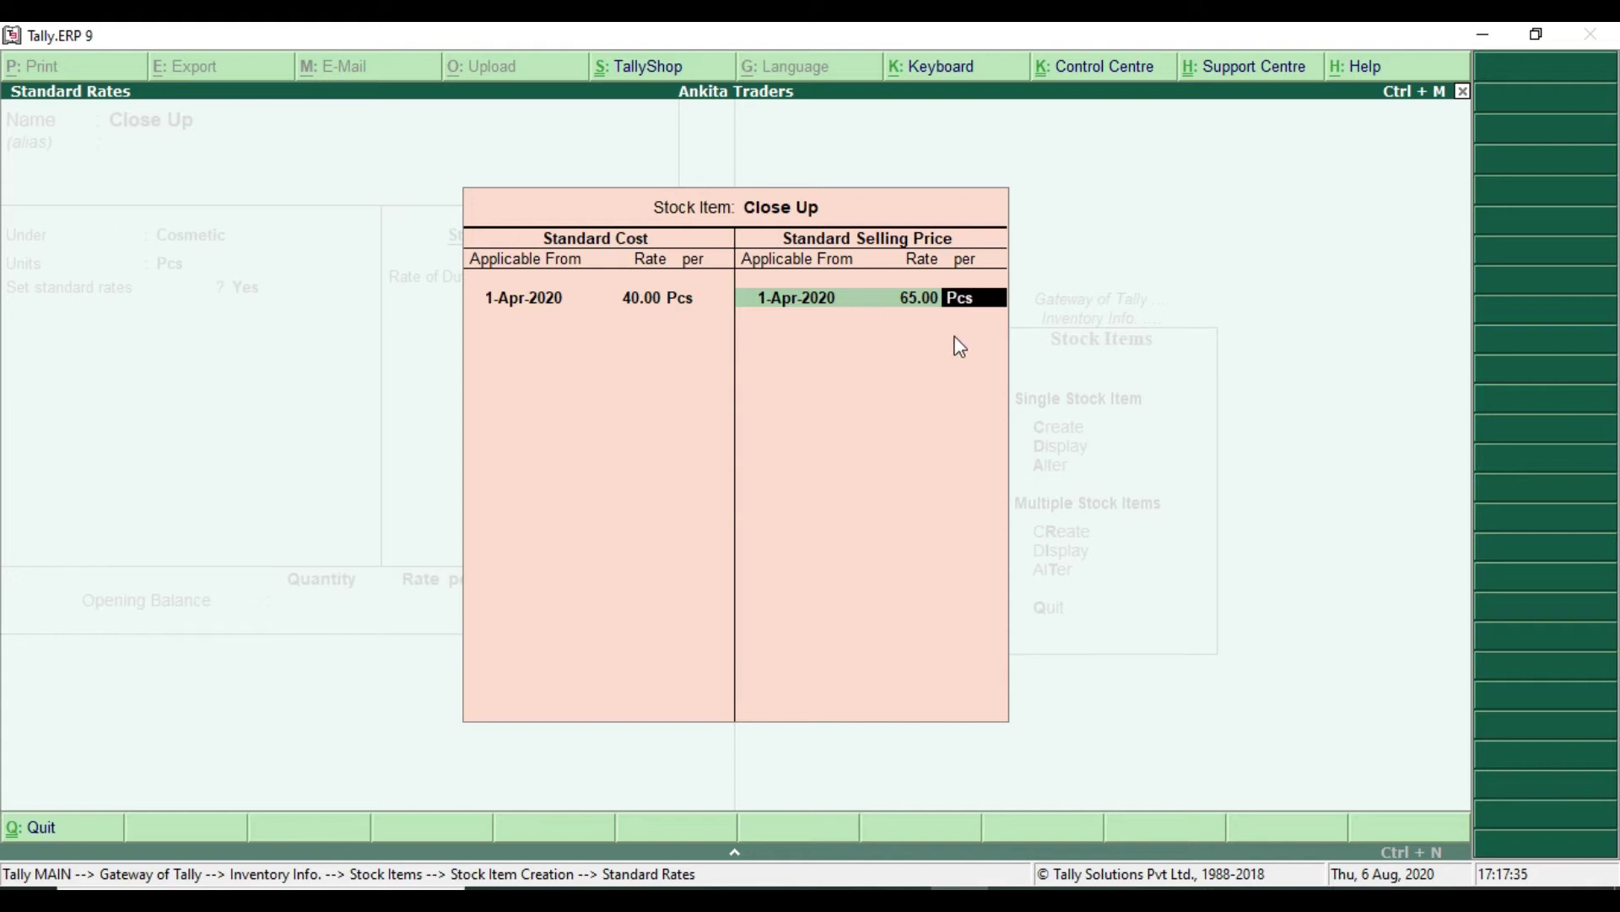
pyautogui.press('Return')
pyautogui.press('Return')
pyautogui.press('Return')
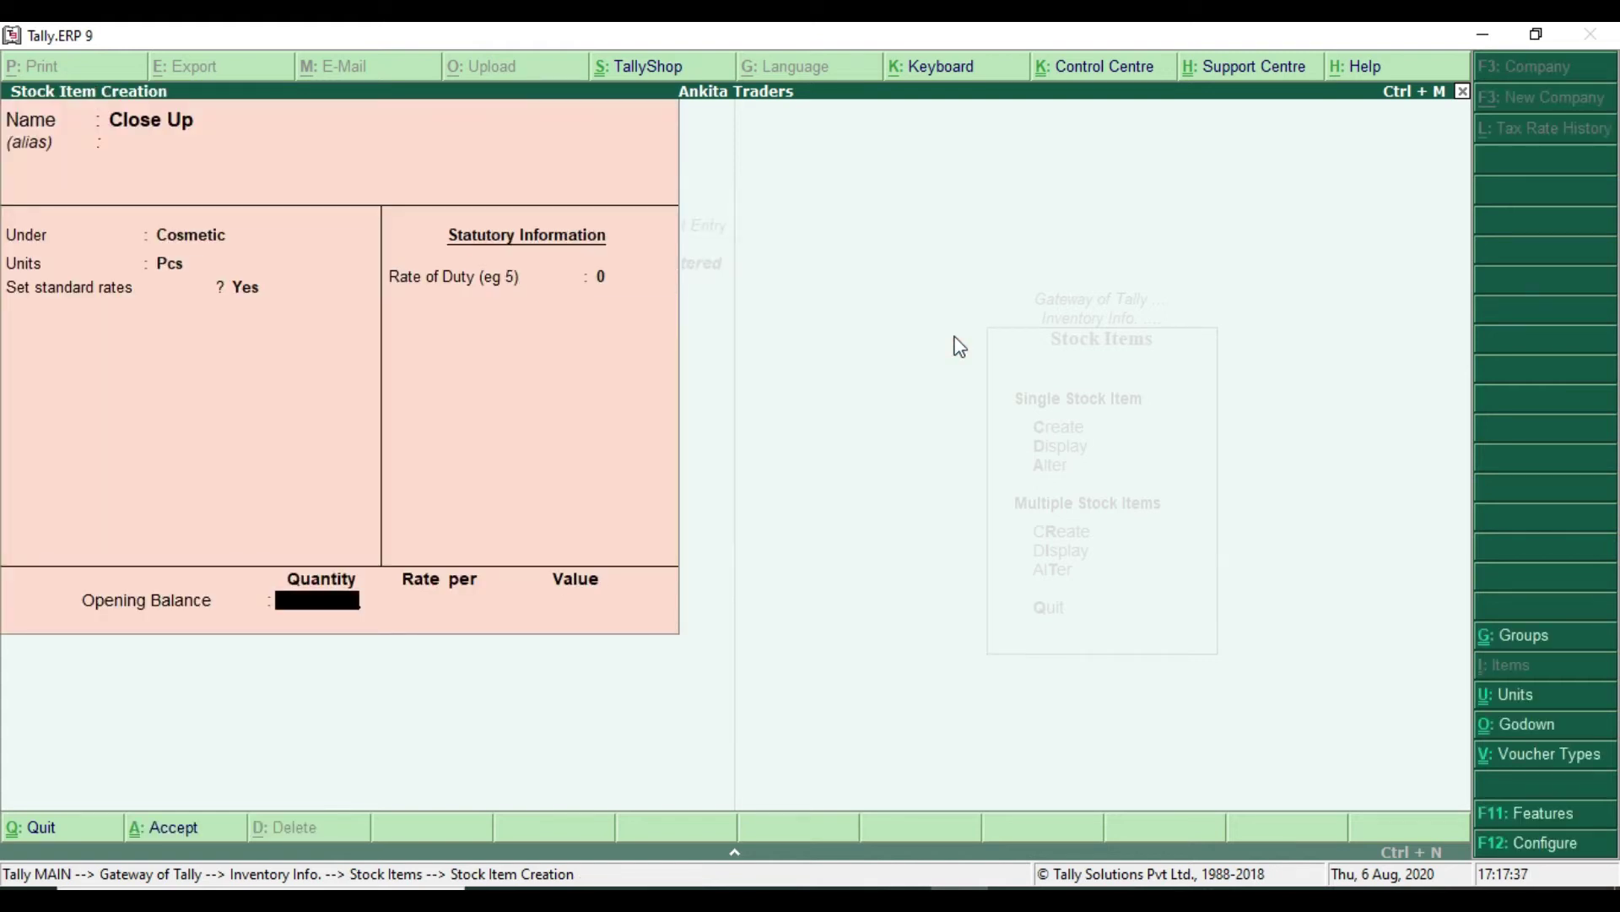
# Save Close Up without an opening balance, check the second item's name in the PDF, and name the new stock item Fair Lovely in Tally.ERP 9.
pyautogui.press('Return')
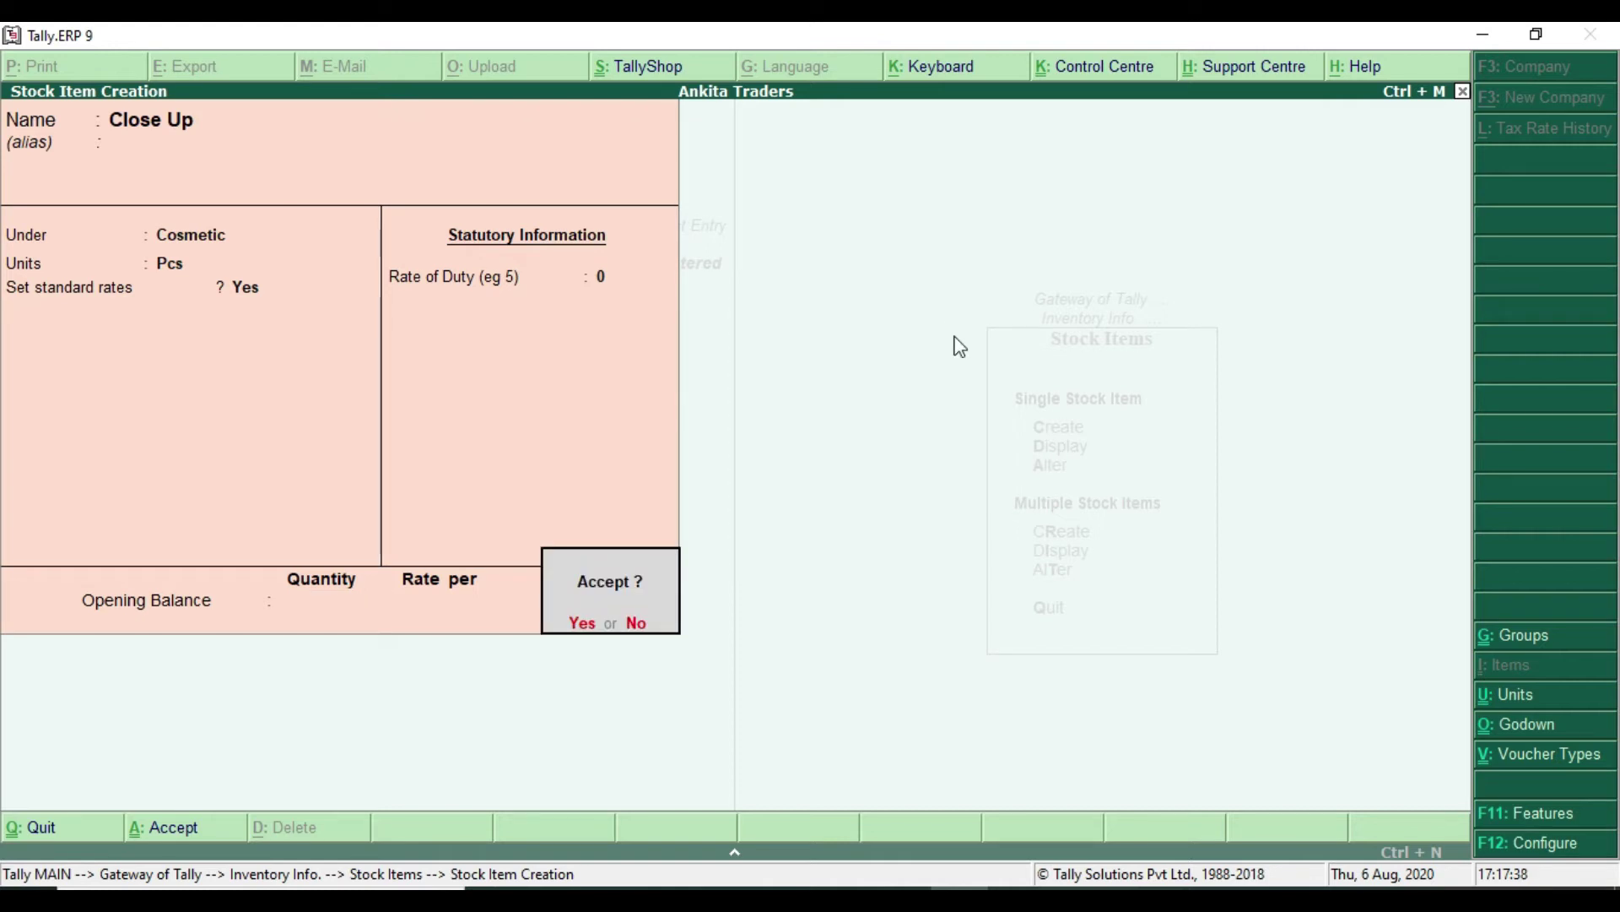
pyautogui.press('Return')
pyautogui.hotkey('alt', 'Tab')
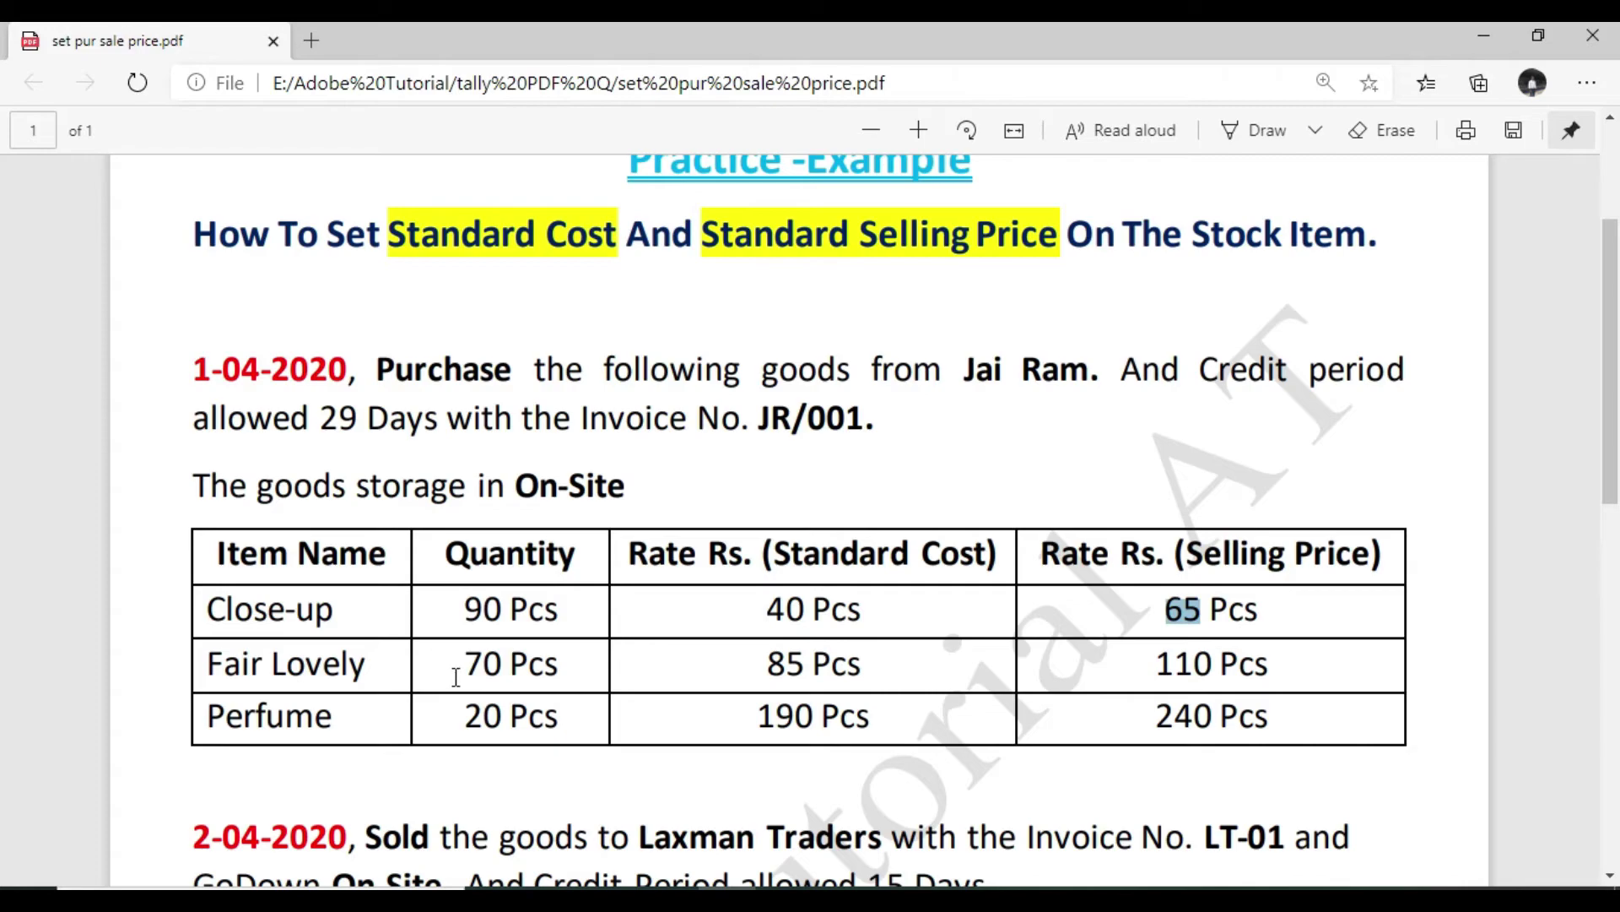
pyautogui.hotkey('alt', 'Tab')
pyautogui.write('Fair Lovely')
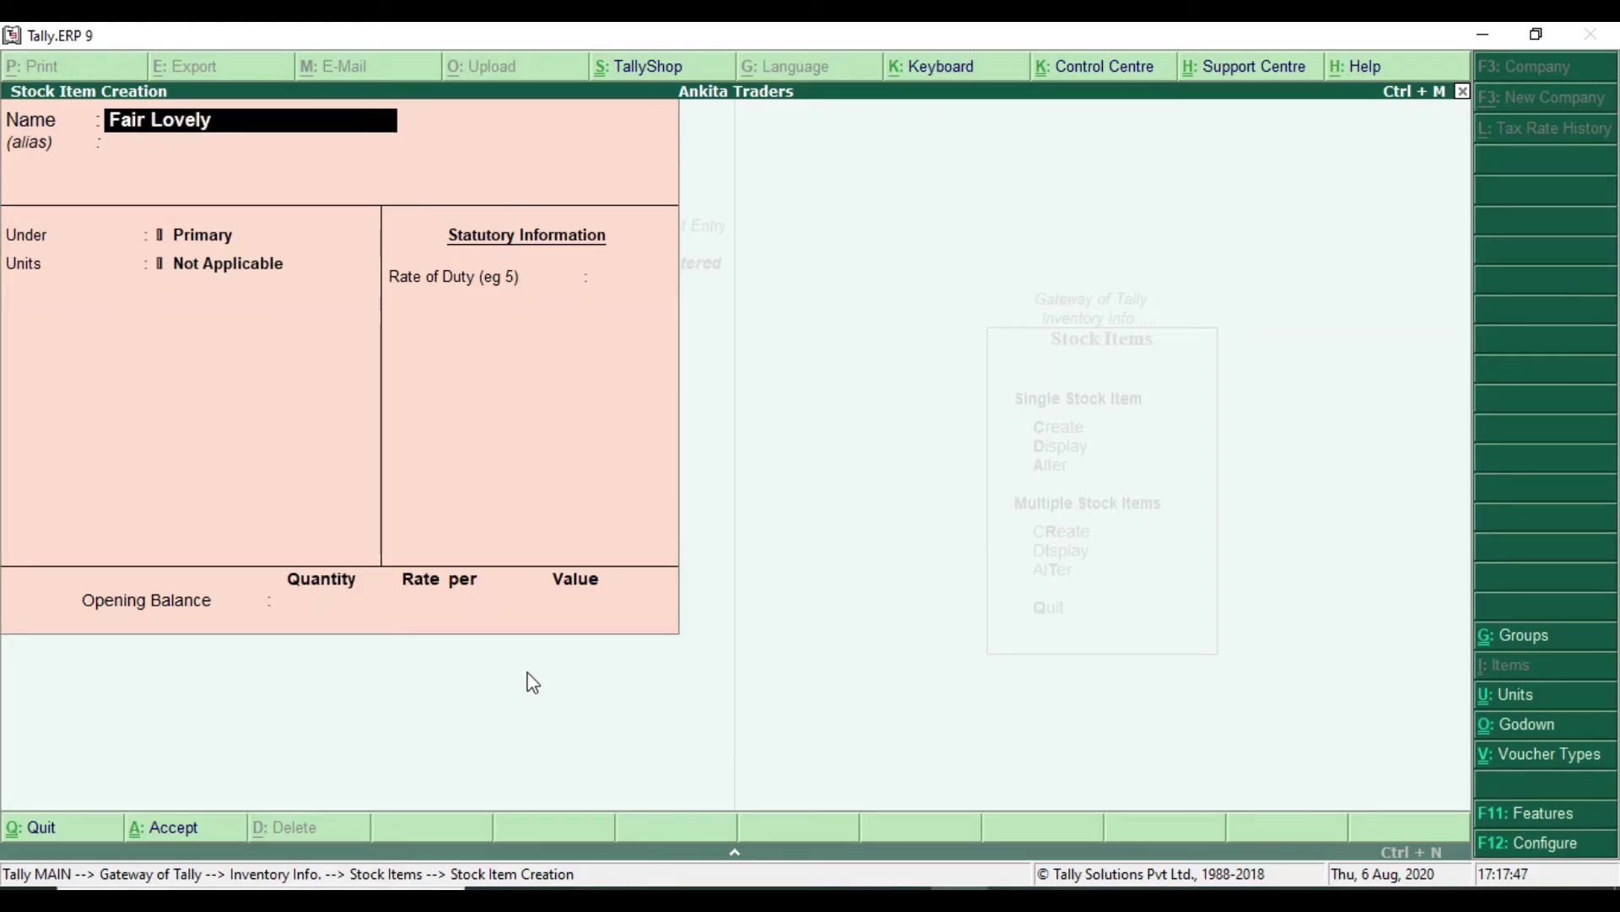
# Place the Fair Lovely item under the Cosmetic group without an alias and assign it the unit Pcs.
pyautogui.press('Return')
pyautogui.press('Return')
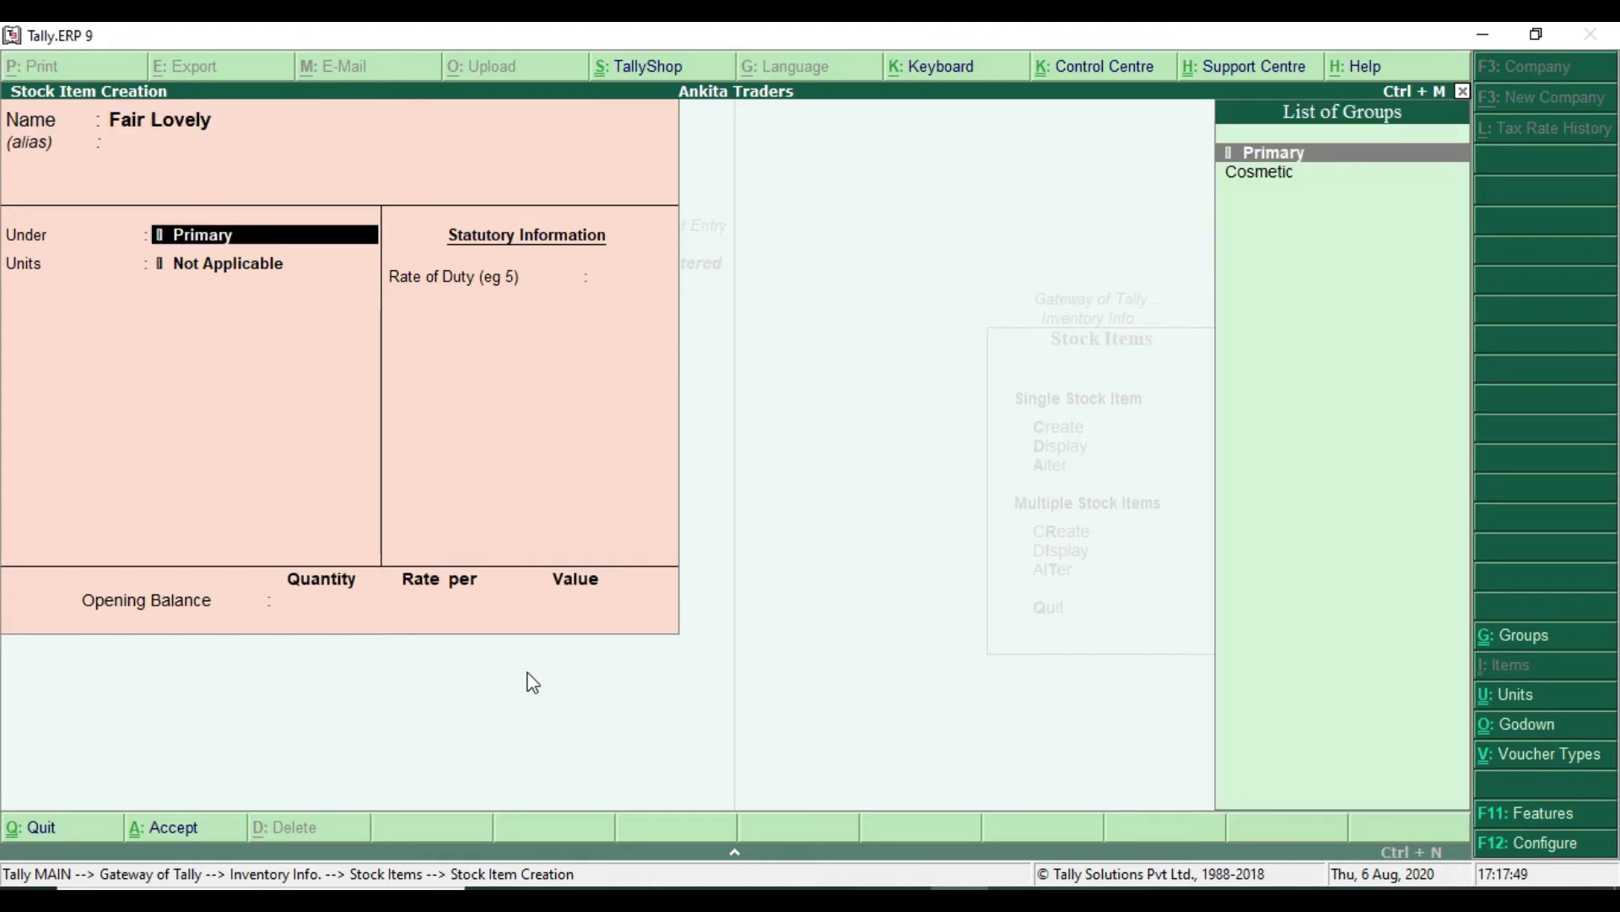
pyautogui.click(1342, 188)
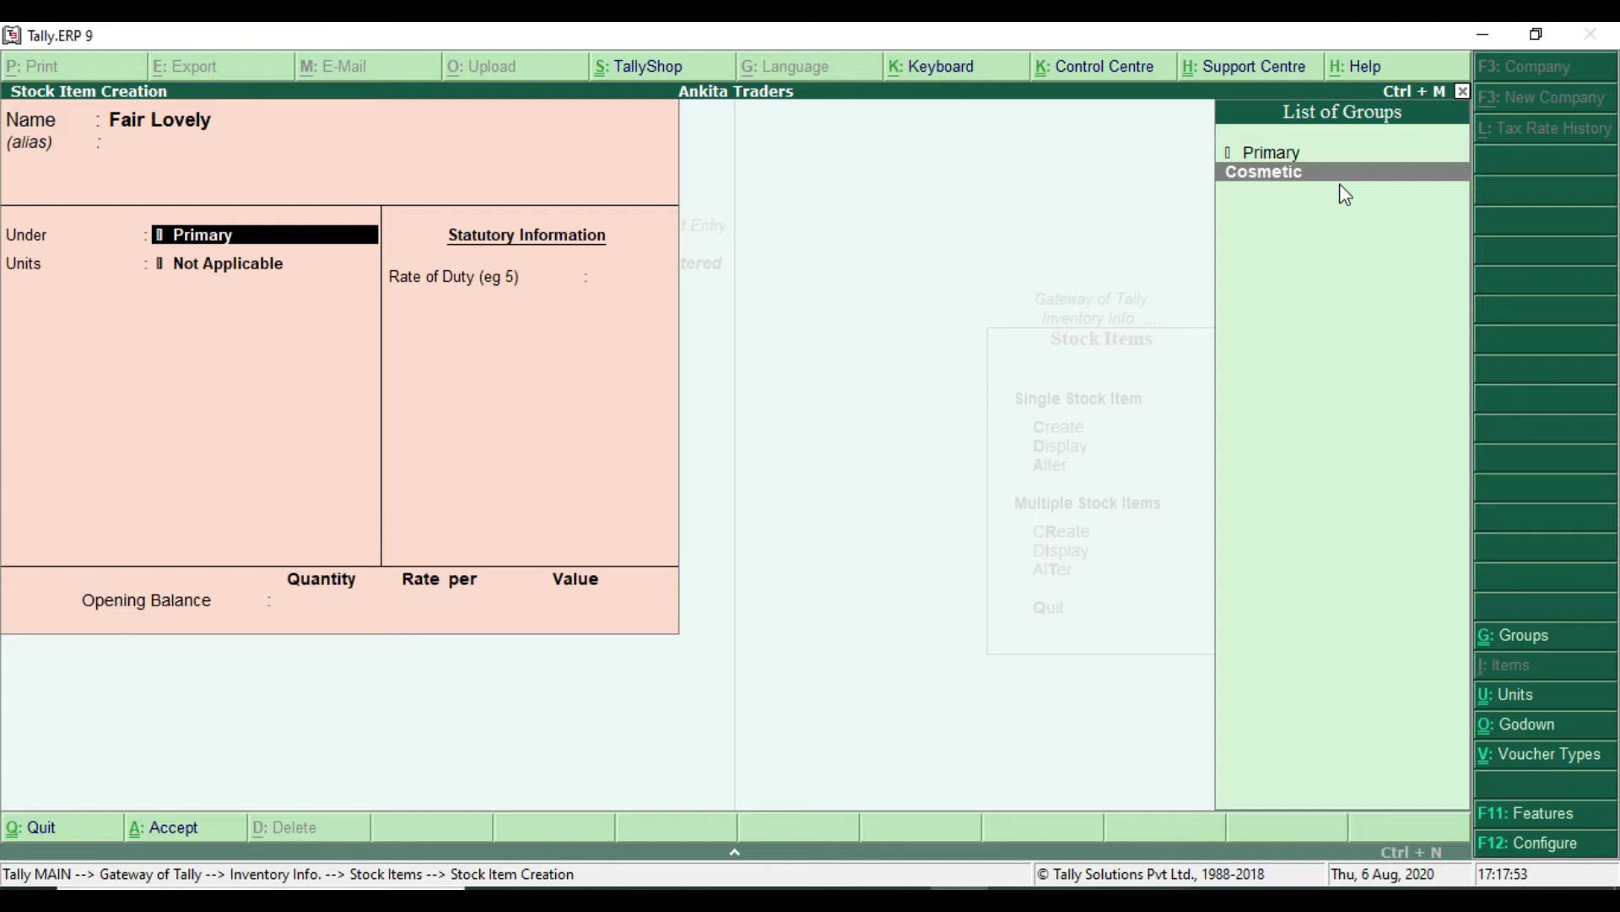
pyautogui.press('Return')
pyautogui.press('Down')
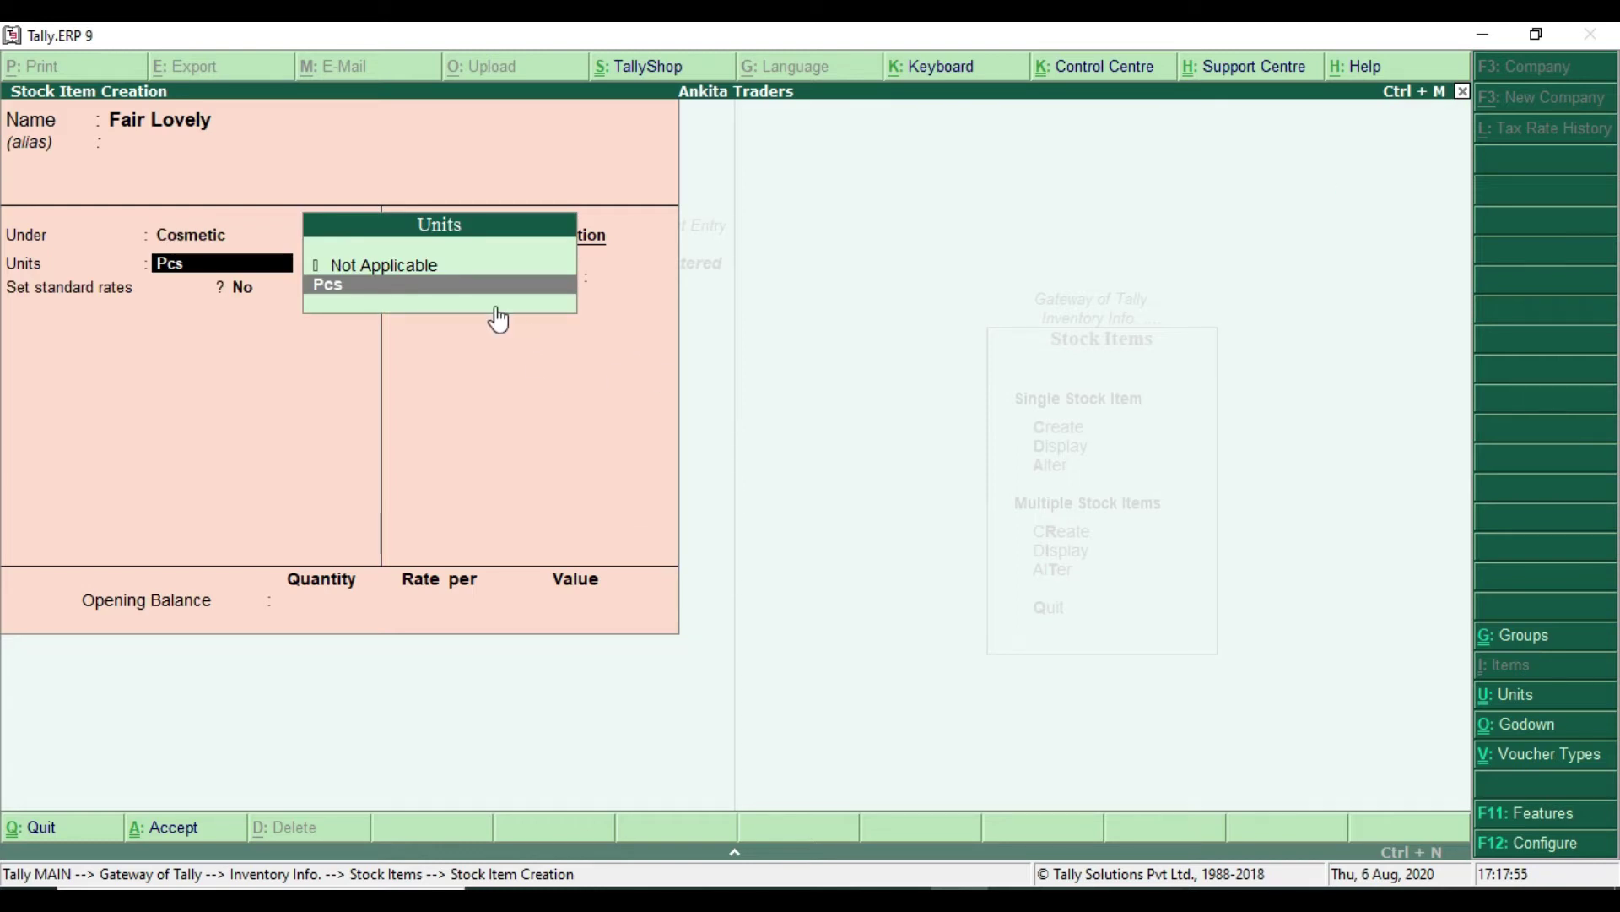
pyautogui.press('Return')
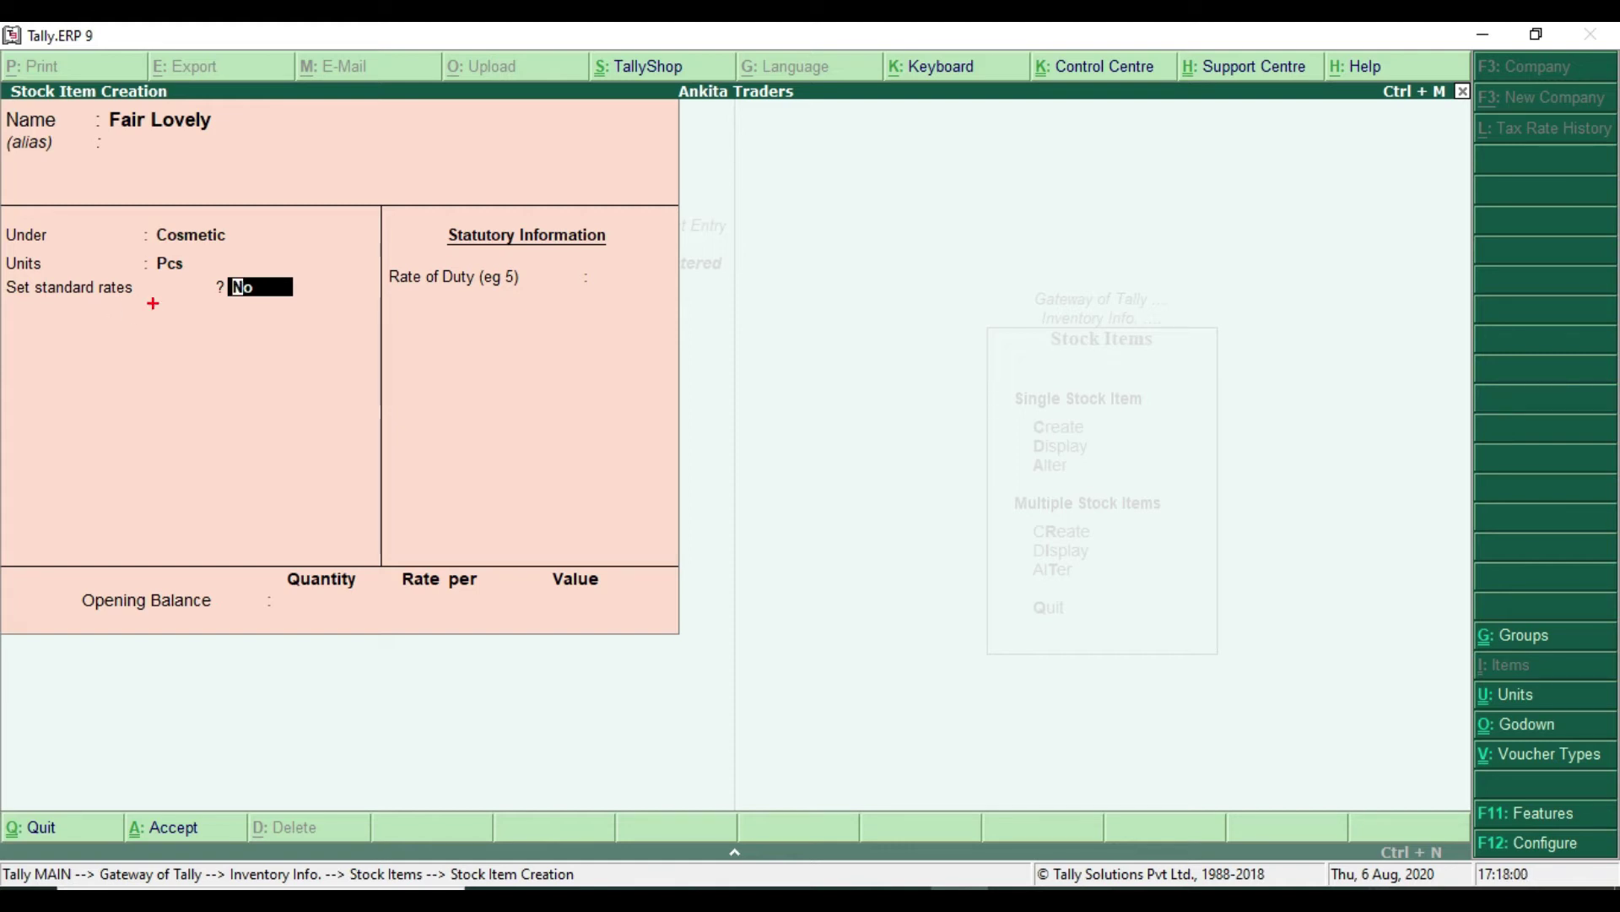
# Turn on standard rates for Fair Lovely and accept 1-Apr-2020 as its standard cost date.
pyautogui.moveTo(3, 276)
pyautogui.mouseDown()
pyautogui.moveTo(38, 305)
pyautogui.moveTo(319, 319)
pyautogui.mouseUp()
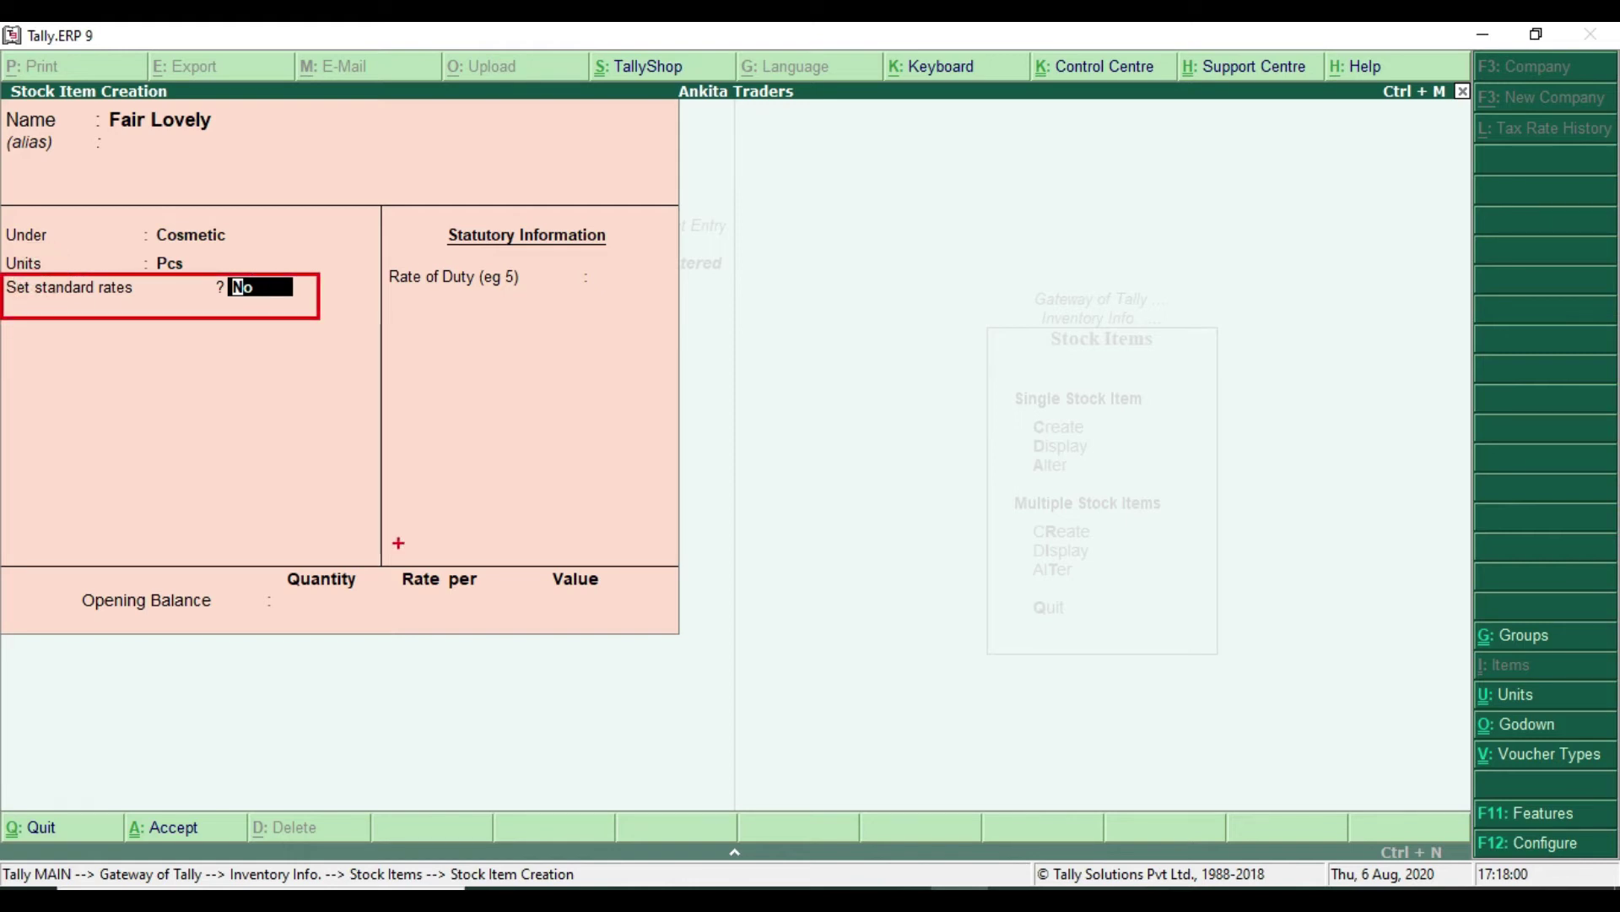
pyautogui.write('y')
pyautogui.press('Return')
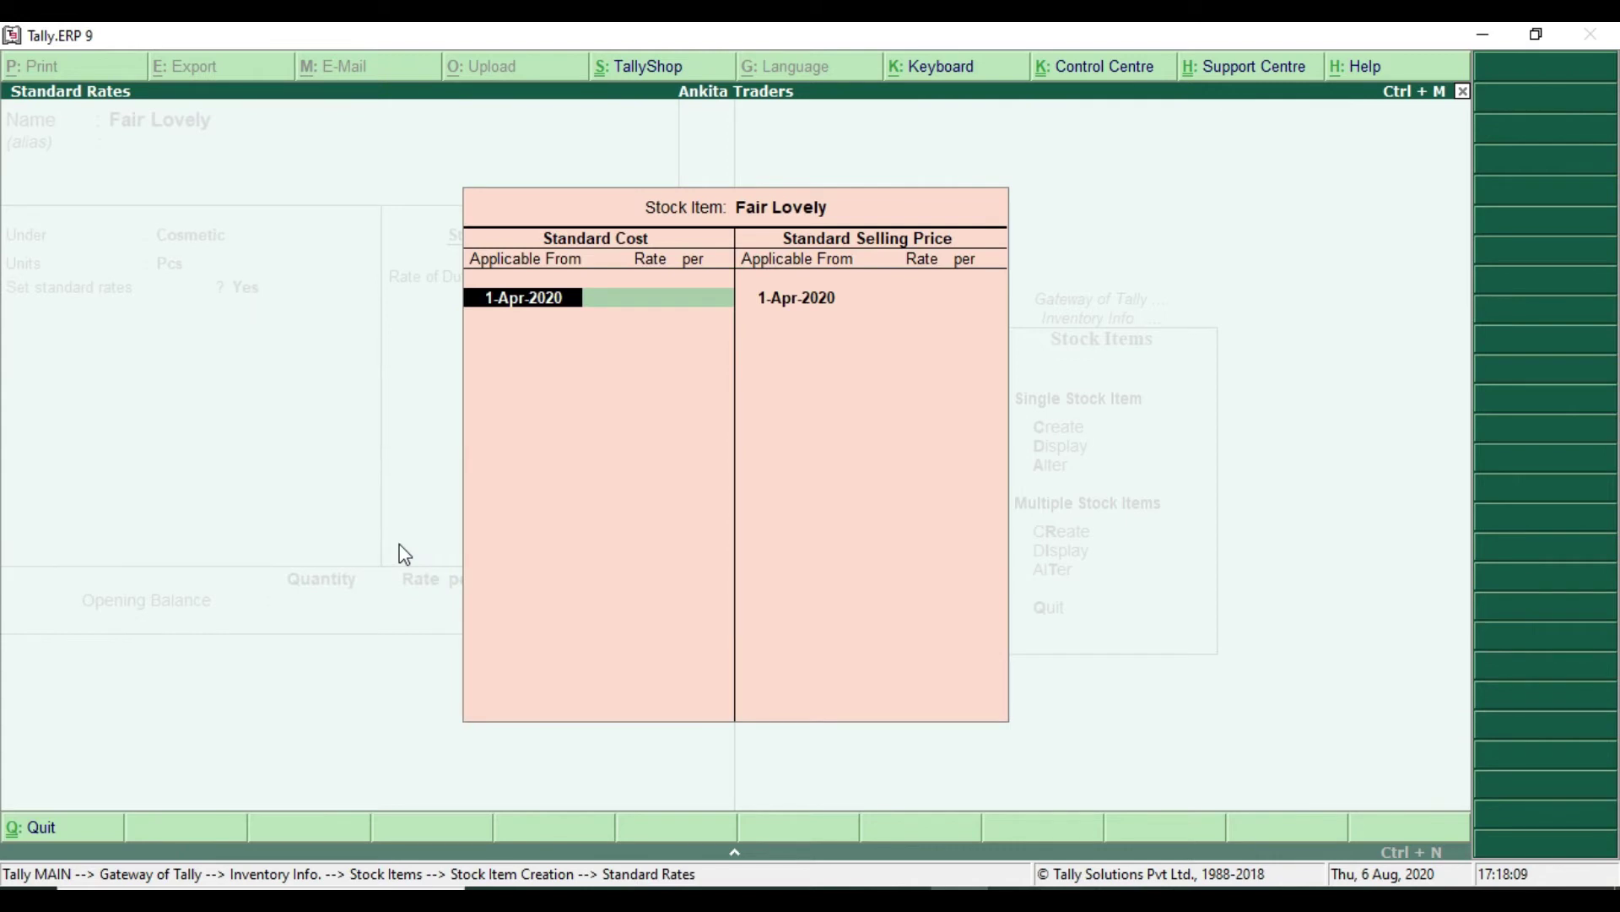
pyautogui.press('Return')
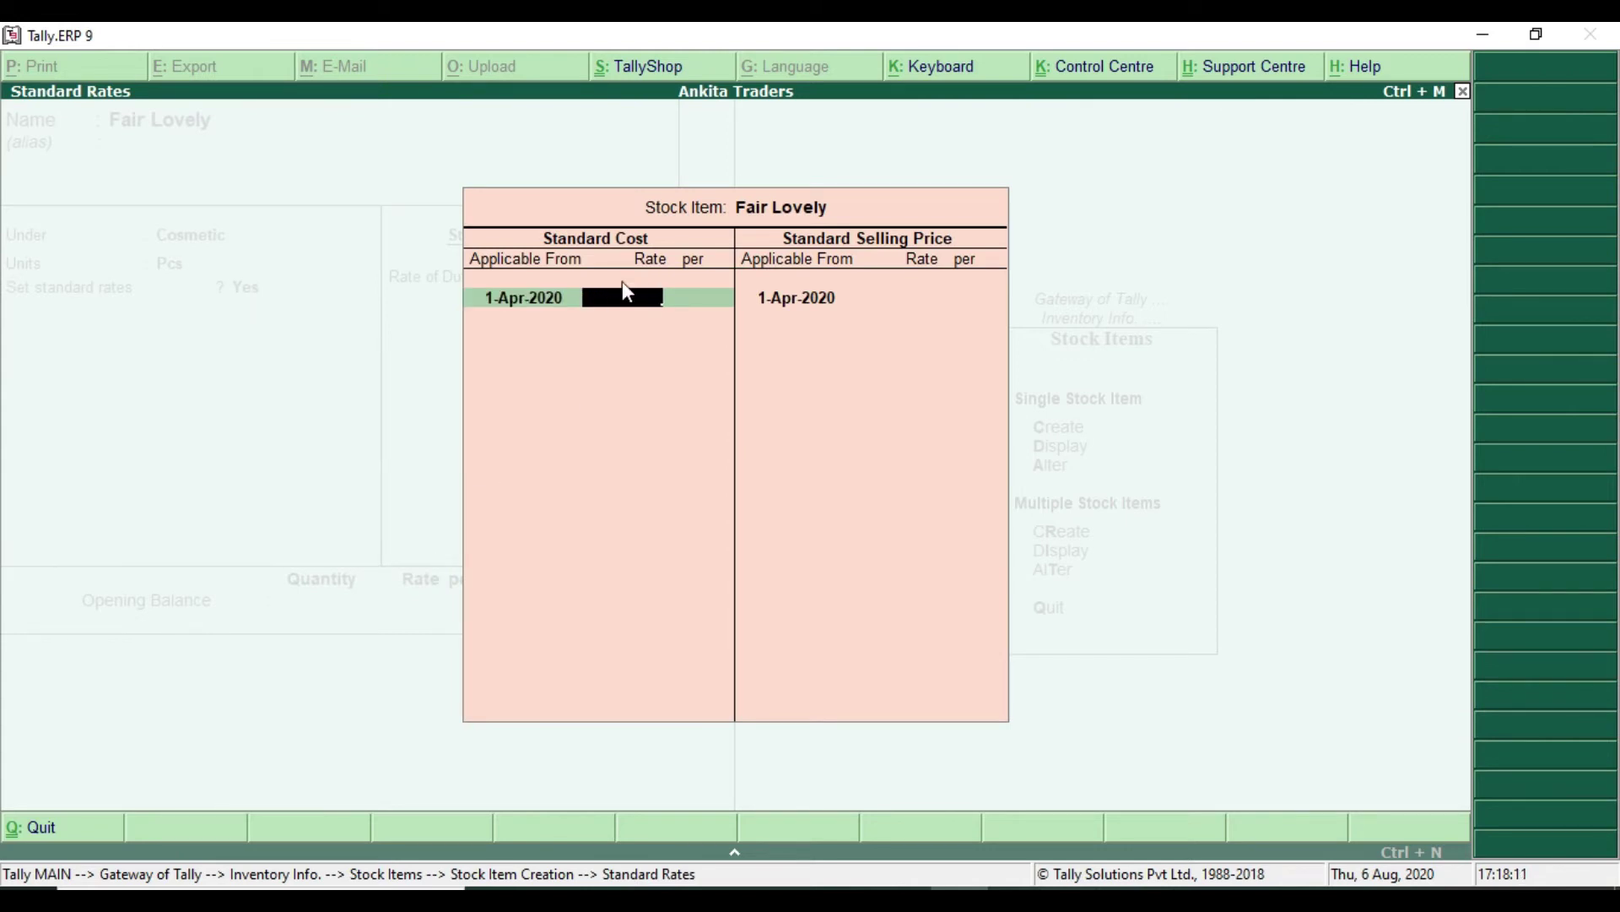
# Look up Fair Lovely's two rates in the PDF and set its standard cost in Tally.ERP 9 to 85 per Pcs.
pyautogui.hotkey('alt', 'Tab')
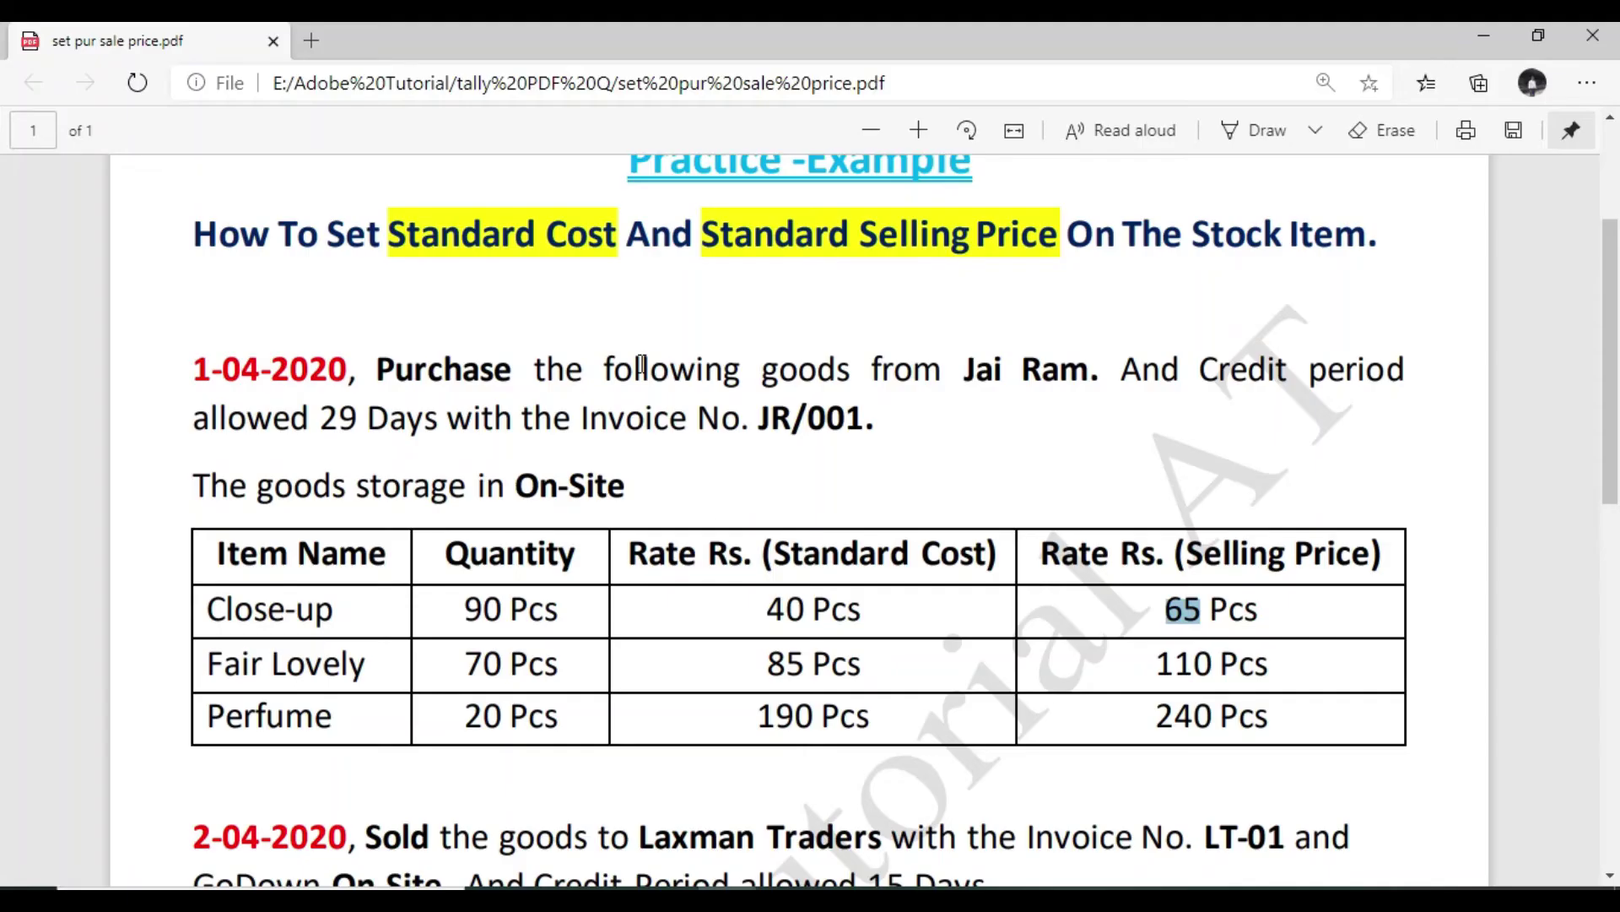
pyautogui.click(764, 666)
pyautogui.moveTo(764, 667); pyautogui.dragTo(814, 670)
pyautogui.moveTo(1154, 663); pyautogui.dragTo(1242, 662)
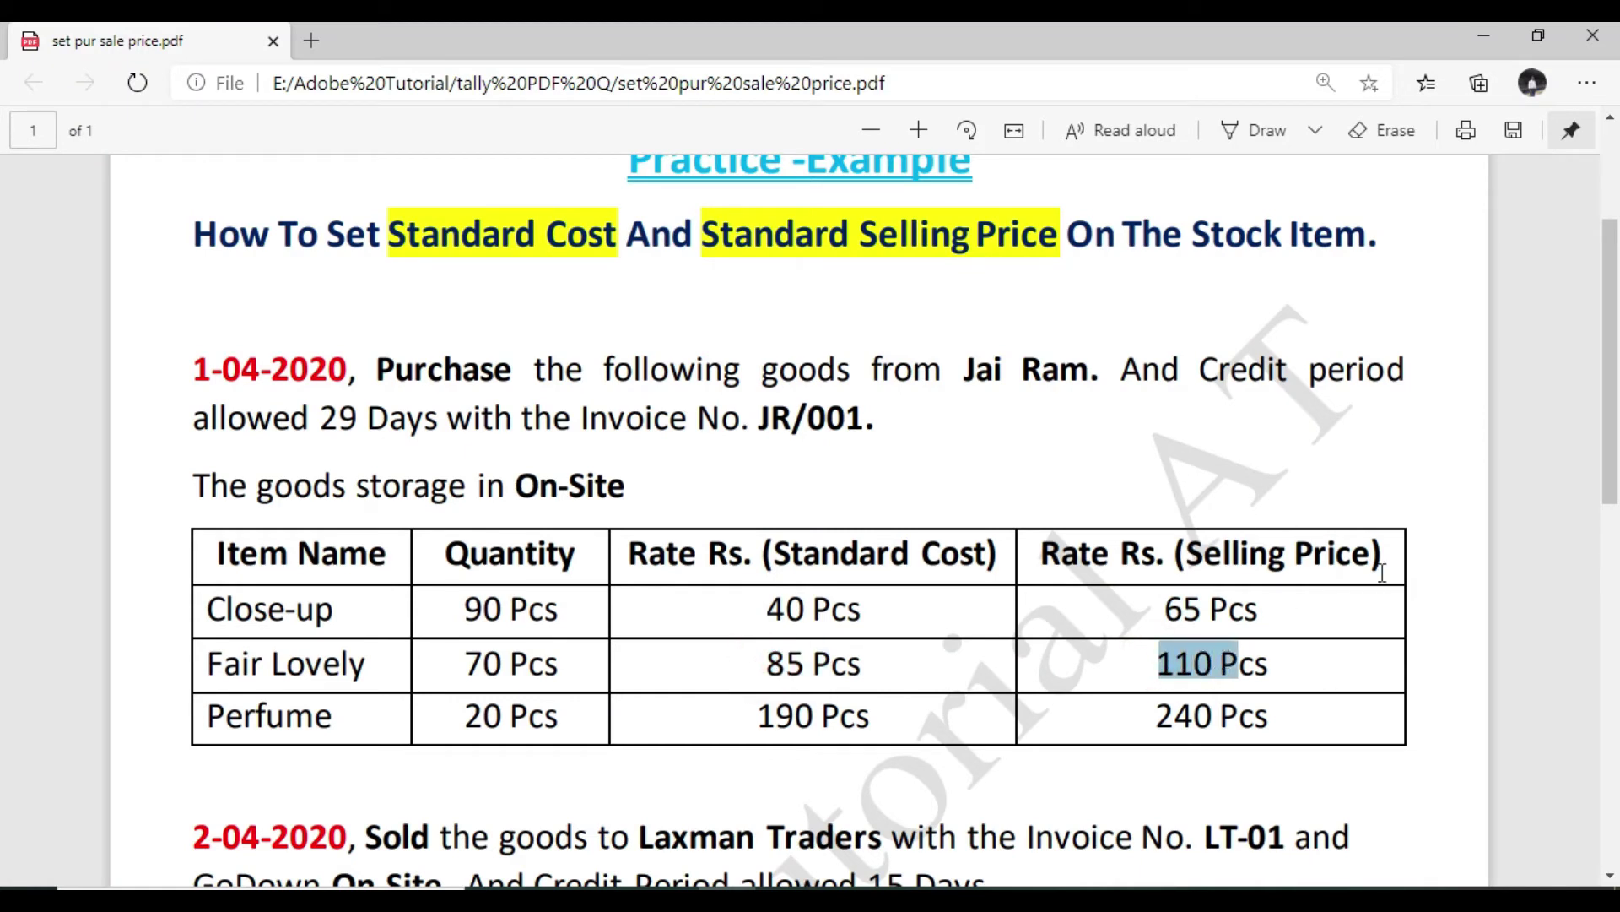
pyautogui.hotkey('alt', 'Tab')
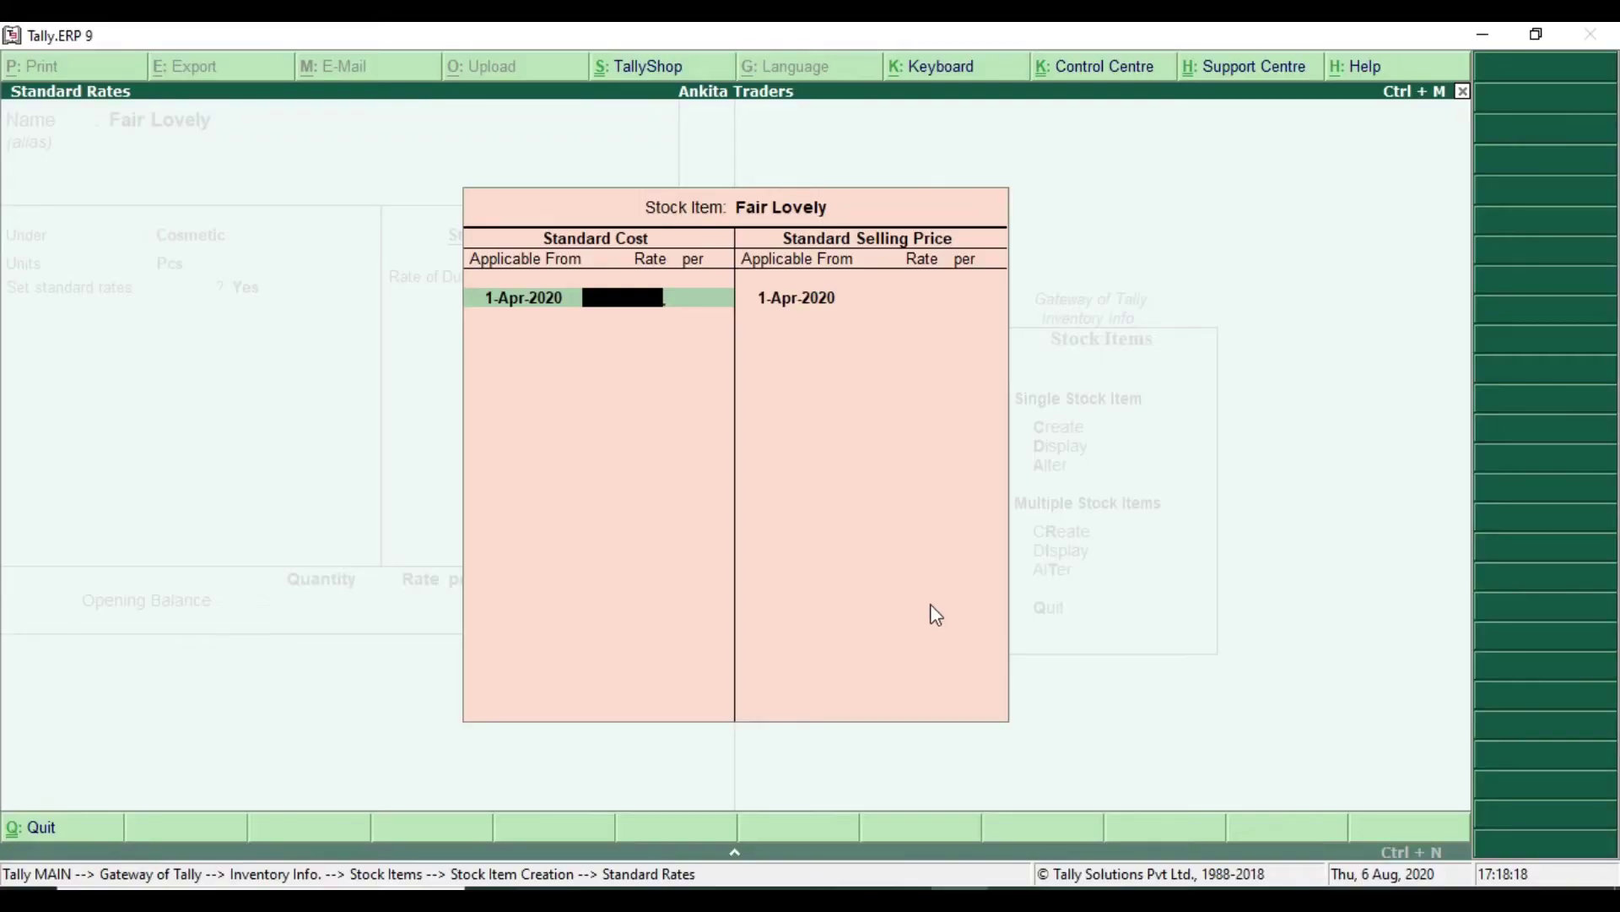
pyautogui.write('85')
pyautogui.press('Return')
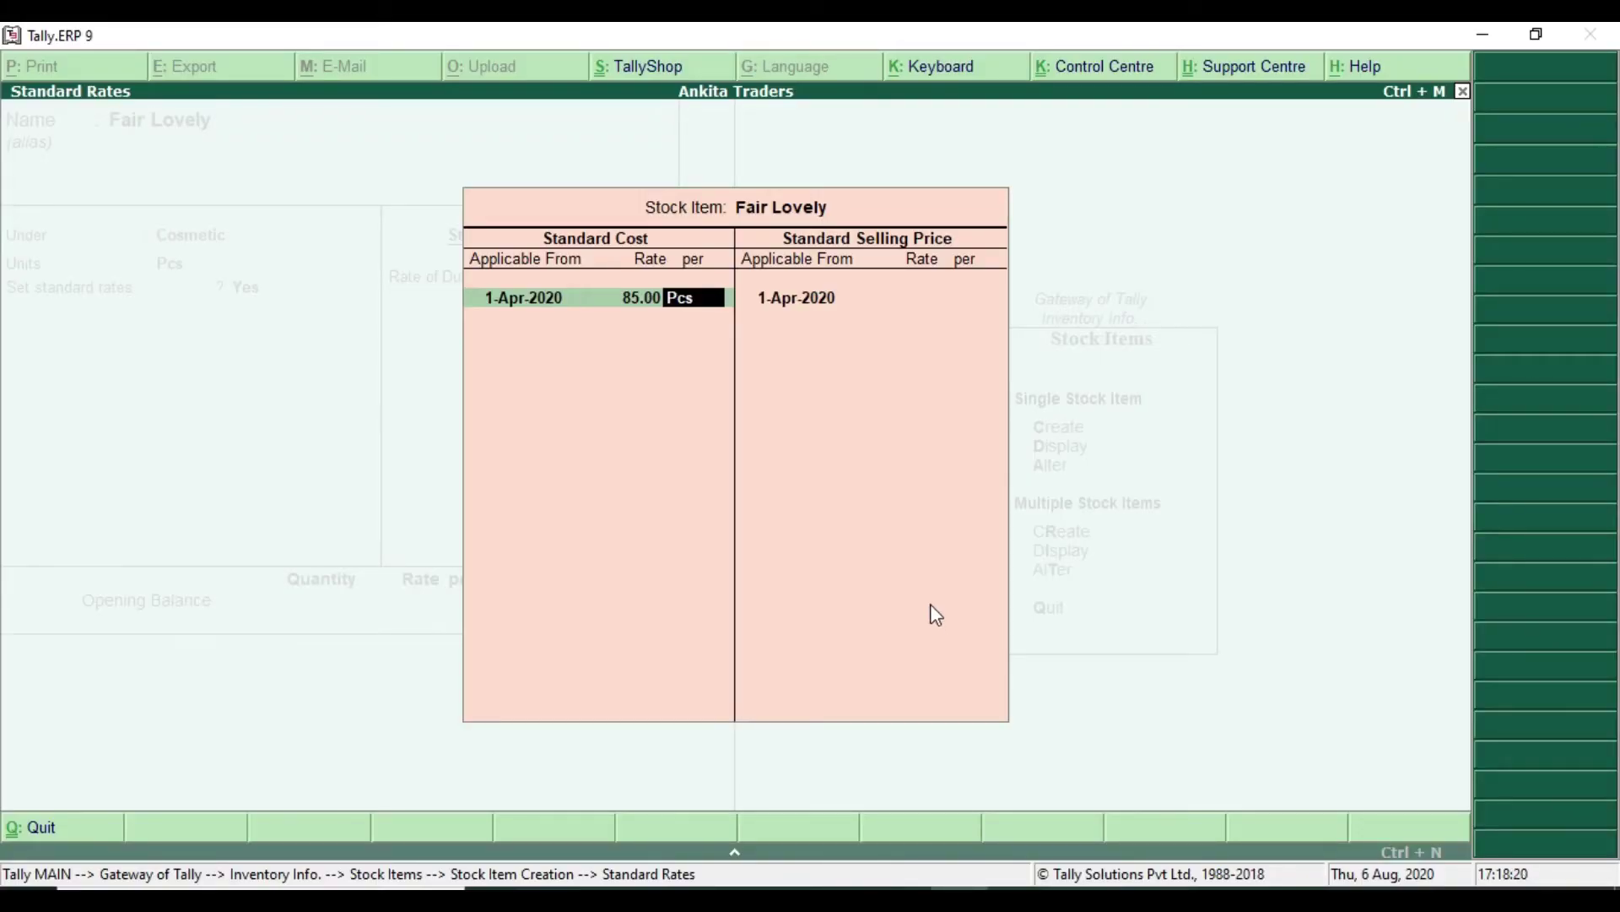
pyautogui.press('Return')
# Set Fair Lovely's standard selling price to 110 per Pcs, and save the item without a rate of duty or opening balance.
pyautogui.press('Return')
pyautogui.press('Return')
pyautogui.write('110')
pyautogui.press('Return')
pyautogui.press('Return')
pyautogui.press('Return')
pyautogui.press('Return')
pyautogui.press('Return')
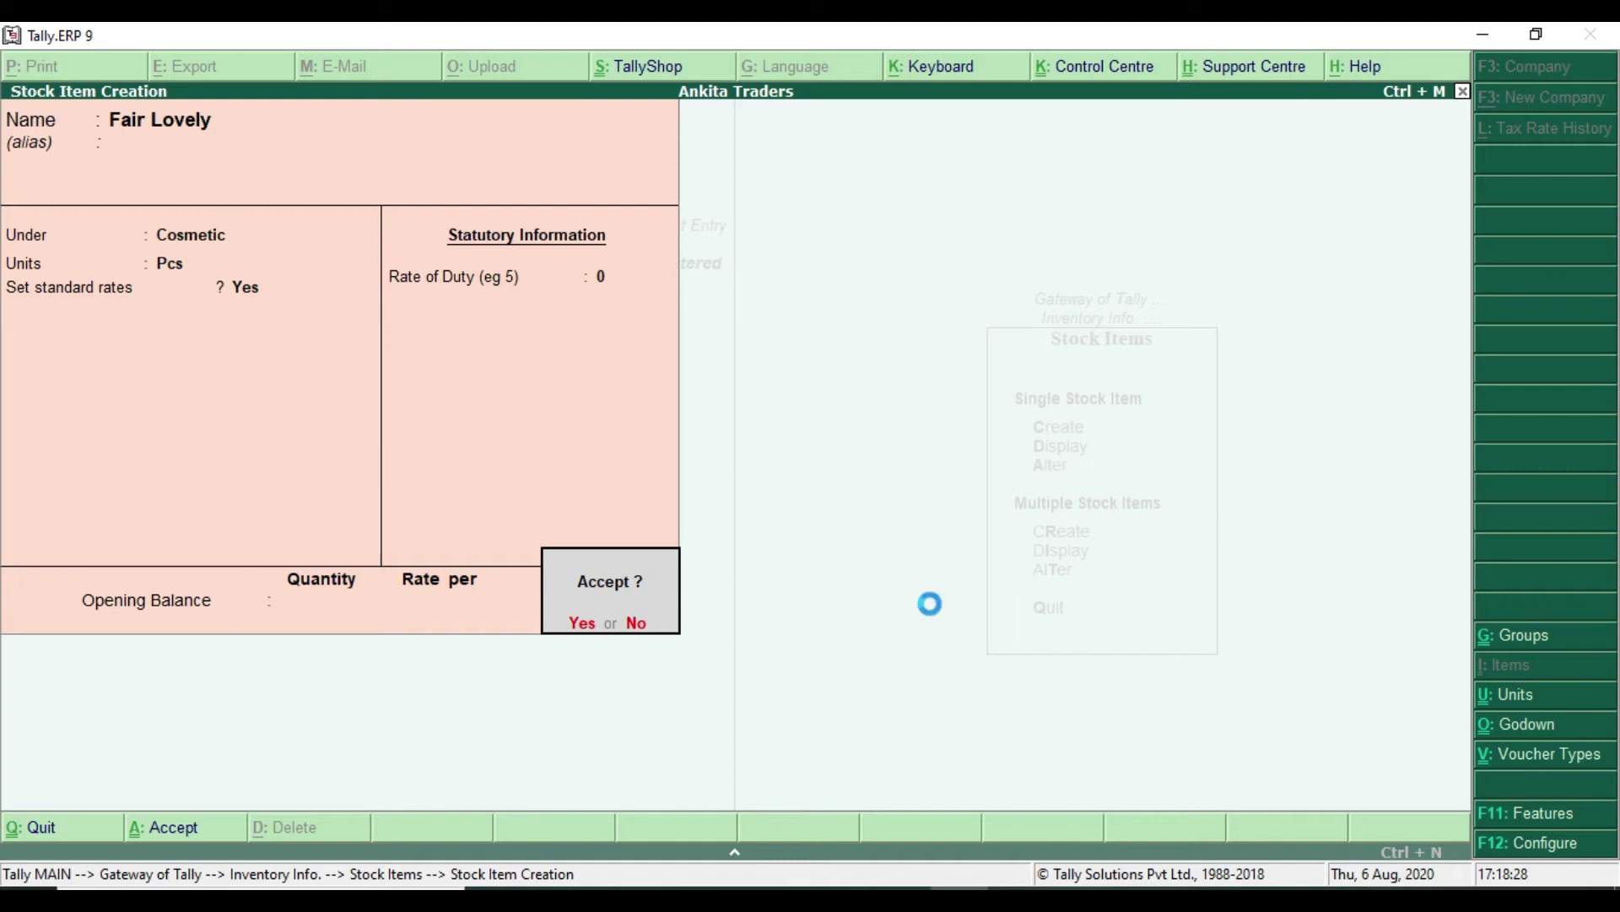
pyautogui.press('Return')
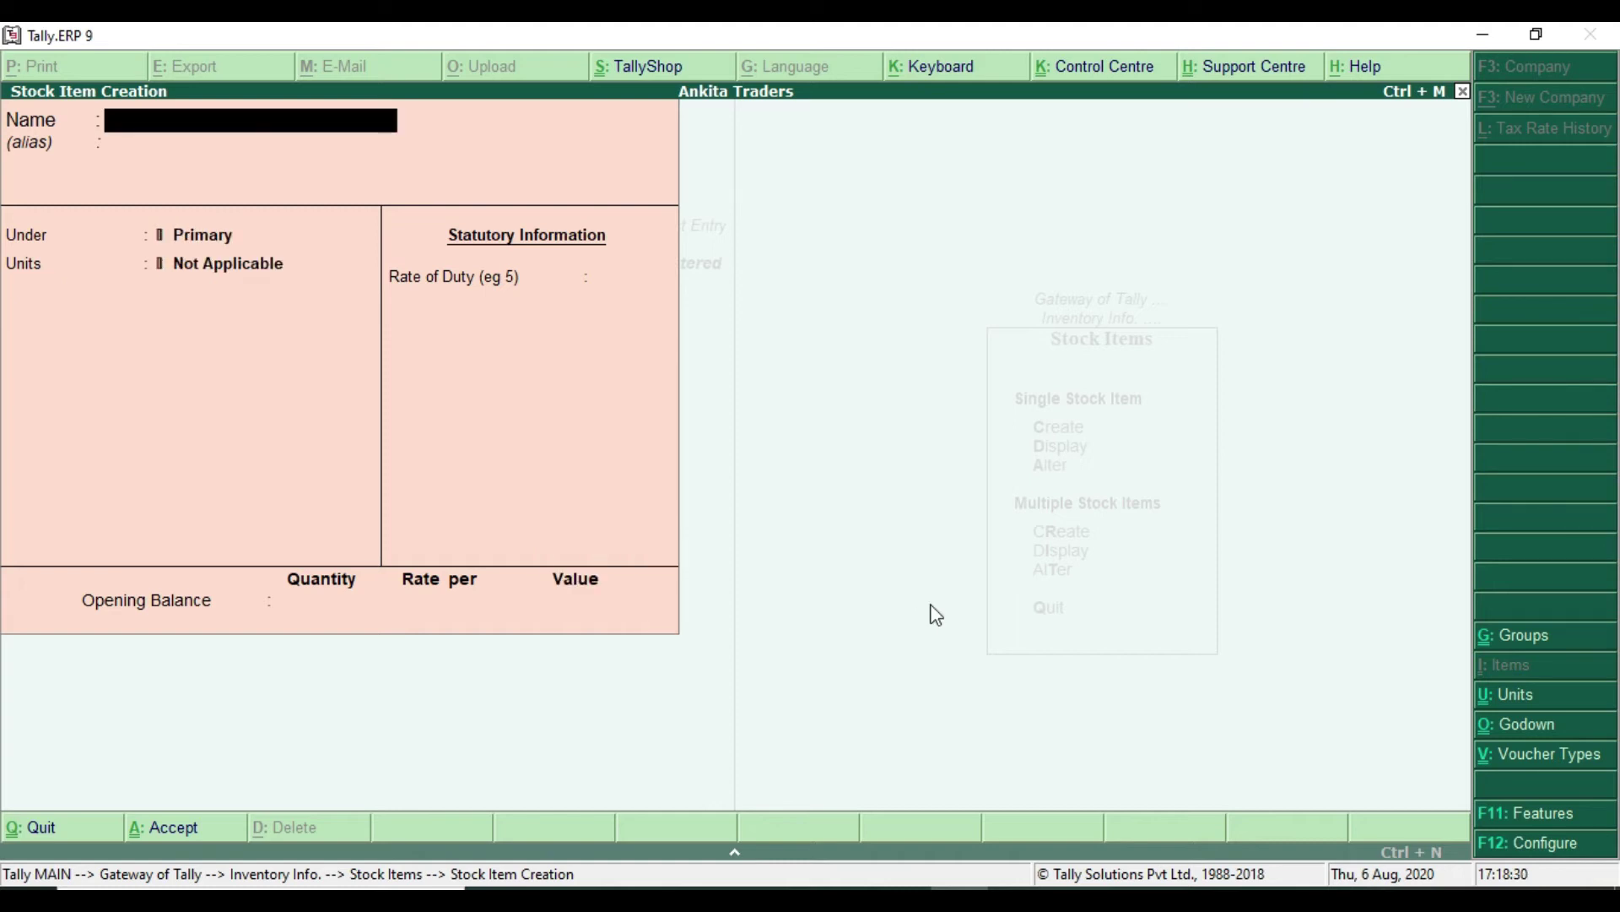
# Check the third item's name in the PDF, and enter a stock item Perfume under Cosmetic with unit Pcs in Tally.ERP 9.
pyautogui.hotkey('alt', 'Tab')
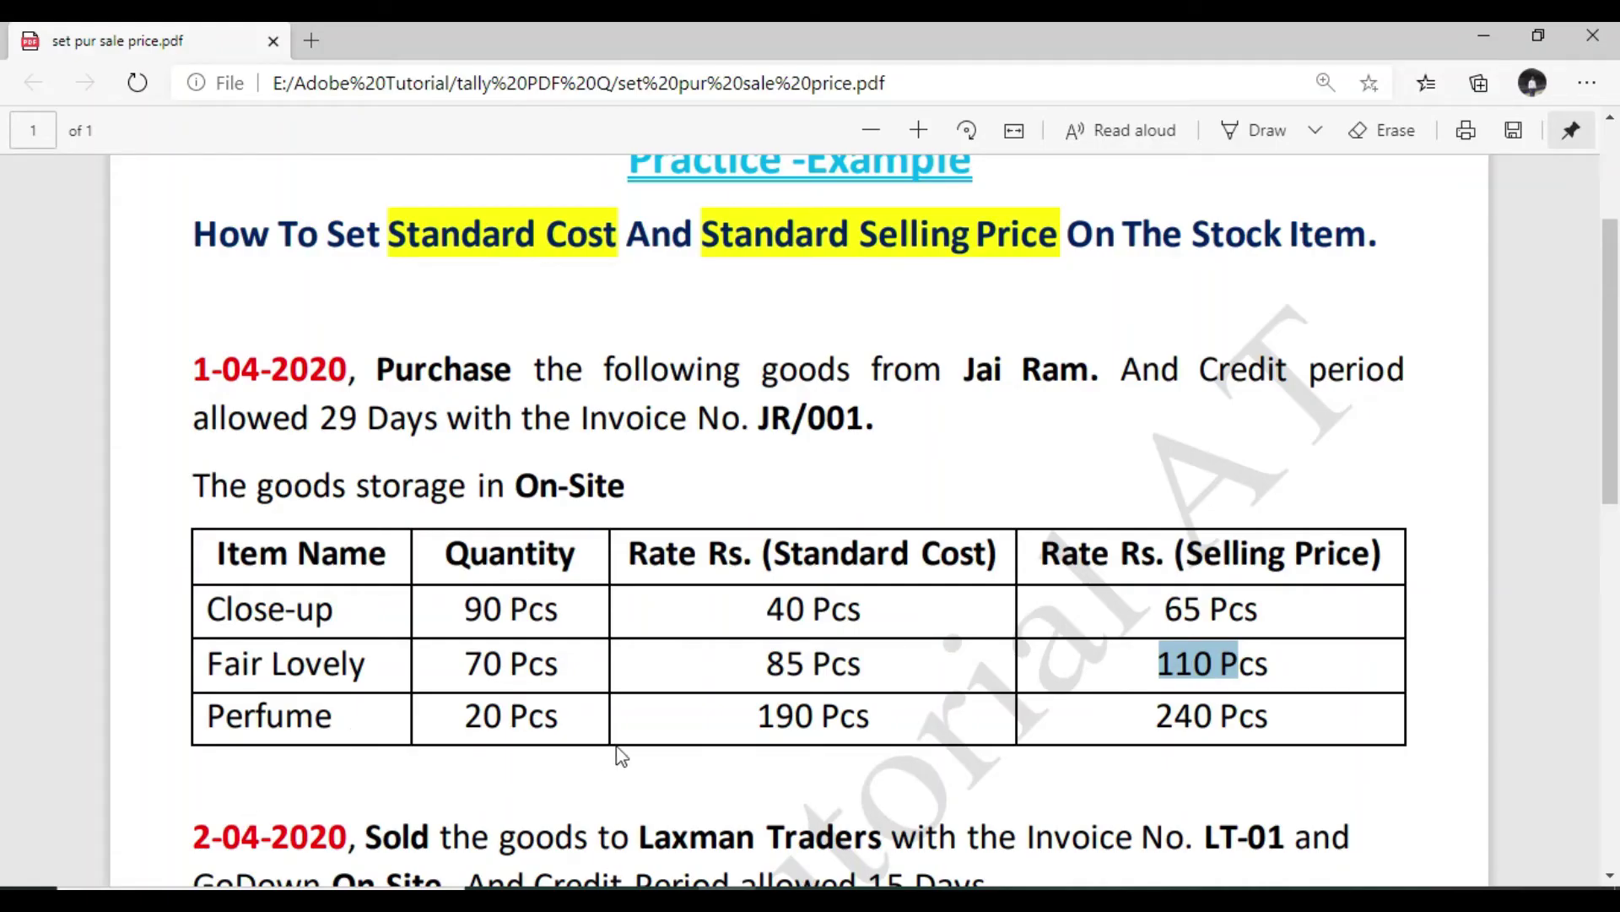
pyautogui.hotkey('alt', 'Tab')
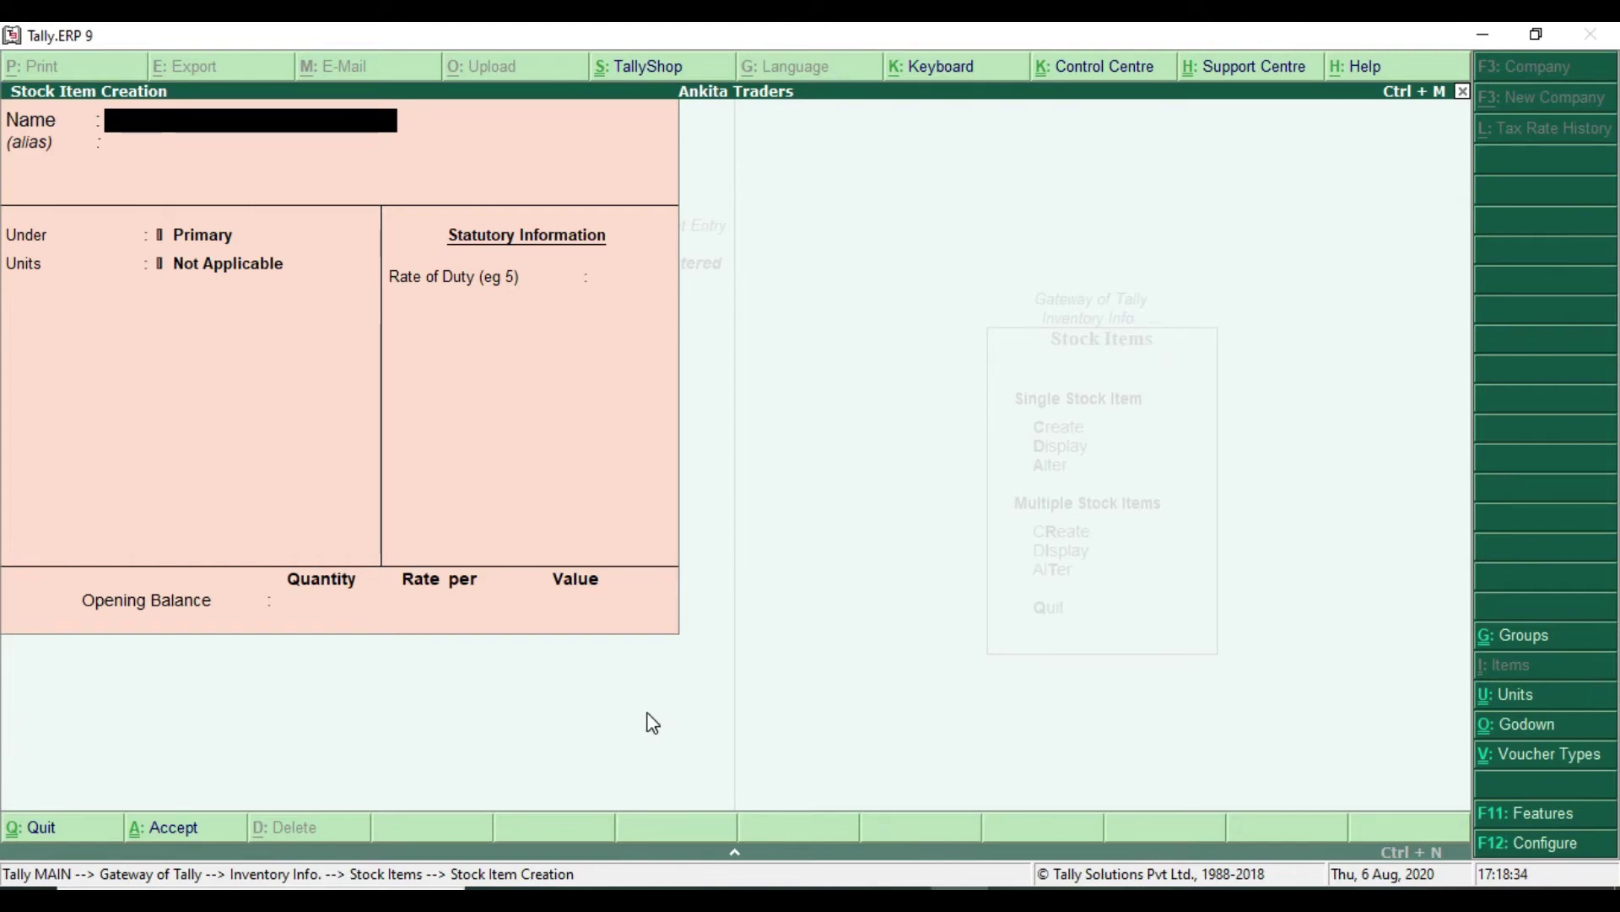
pyautogui.write('Perfume')
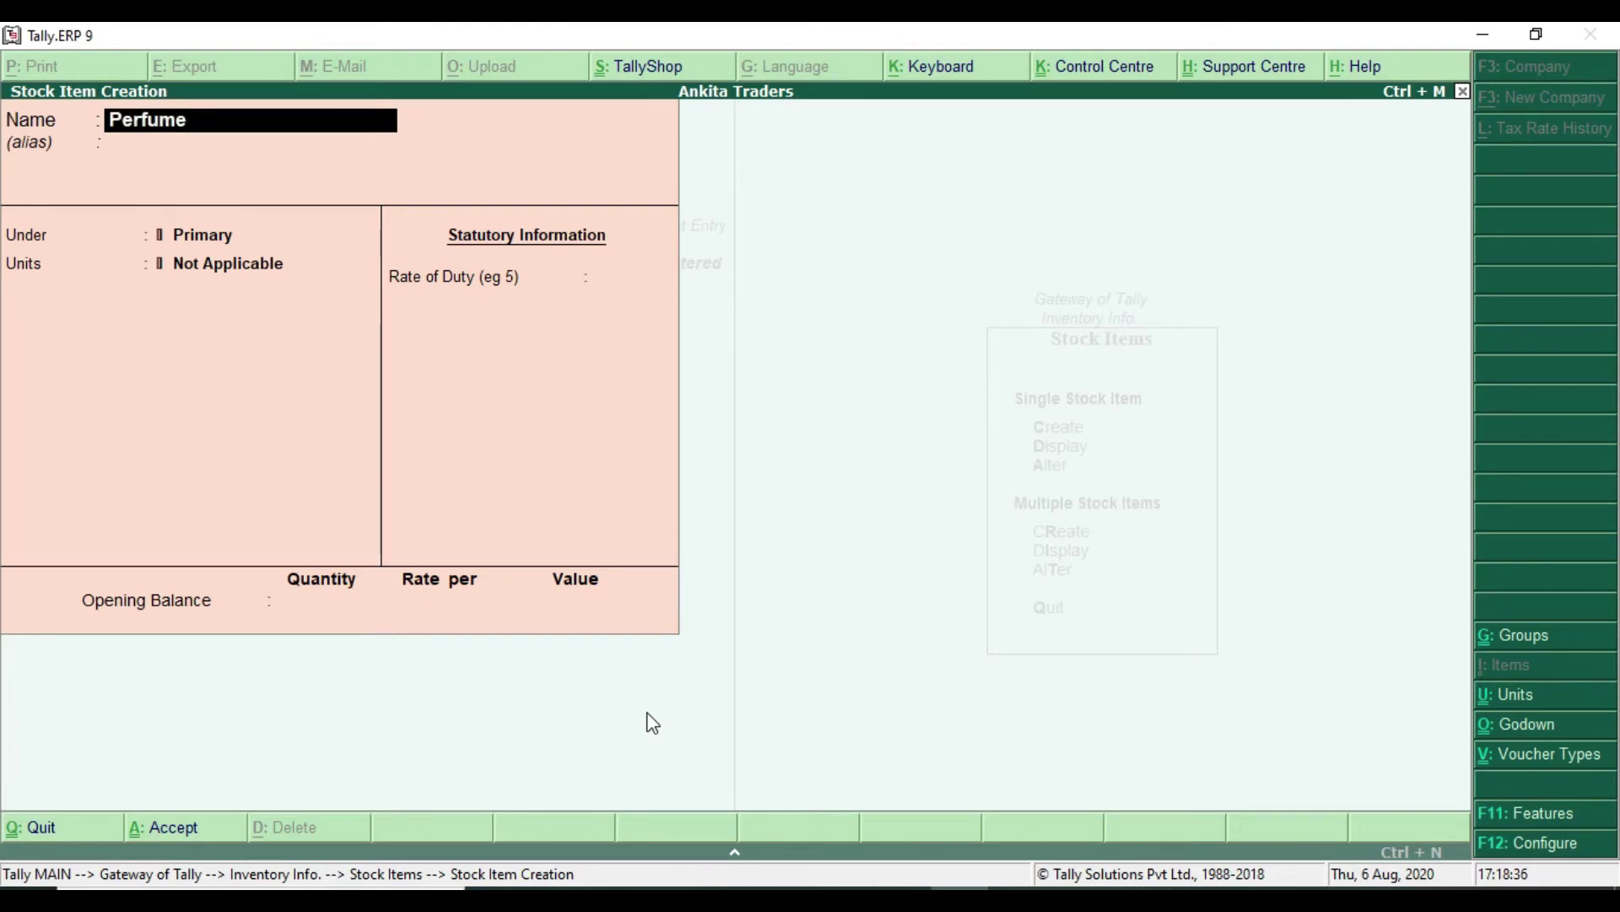
pyautogui.press('Return')
pyautogui.press('Return')
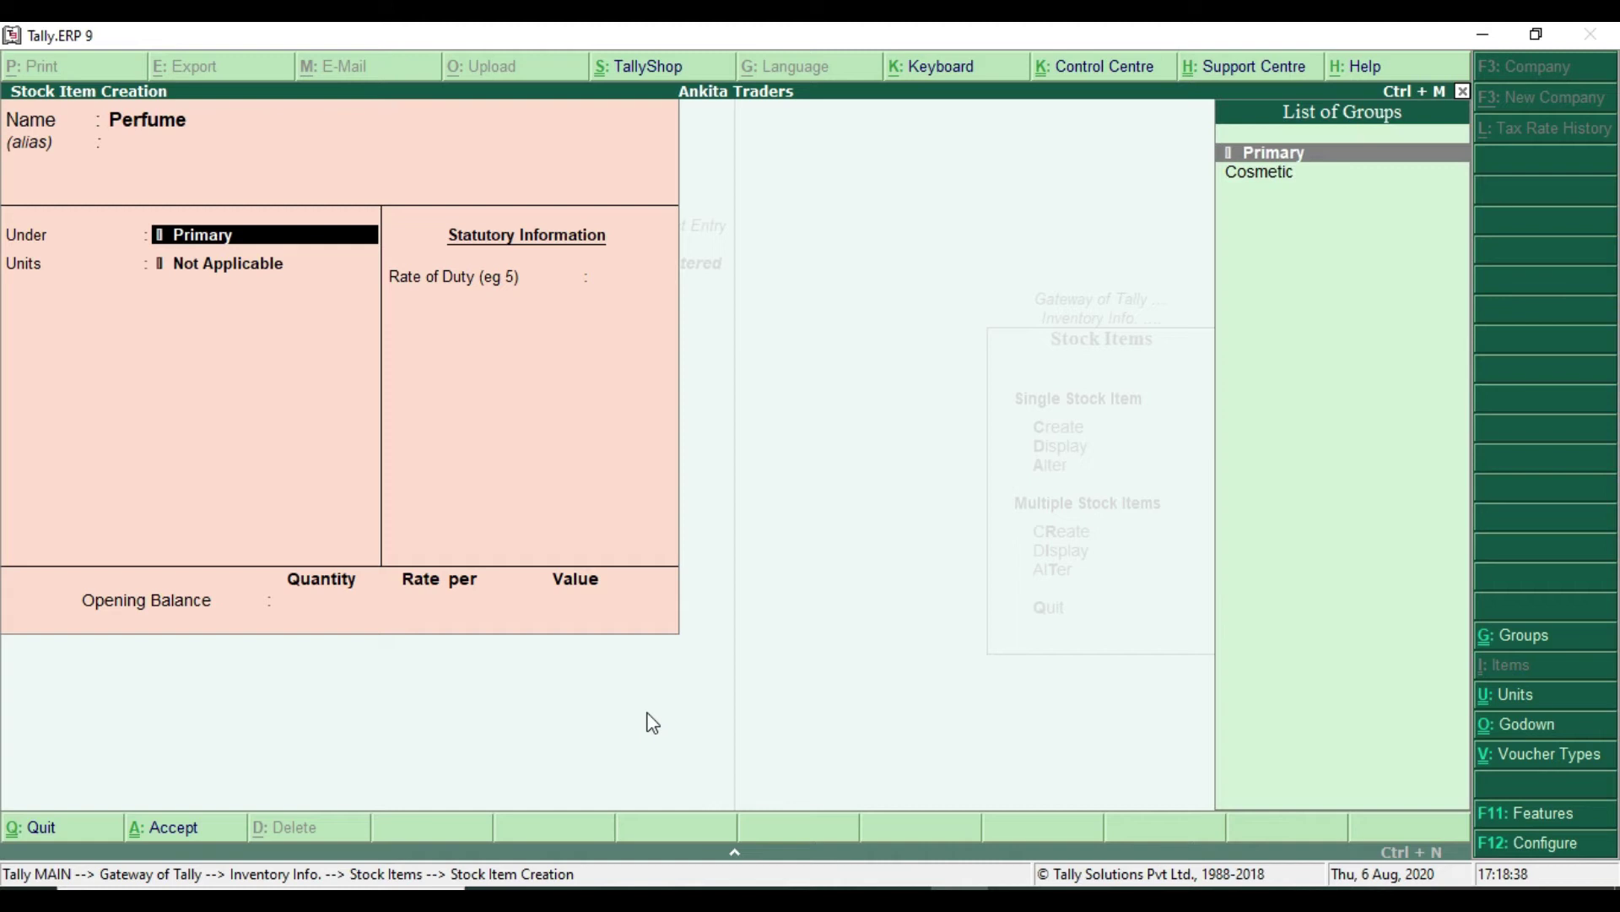
pyautogui.press('Down')
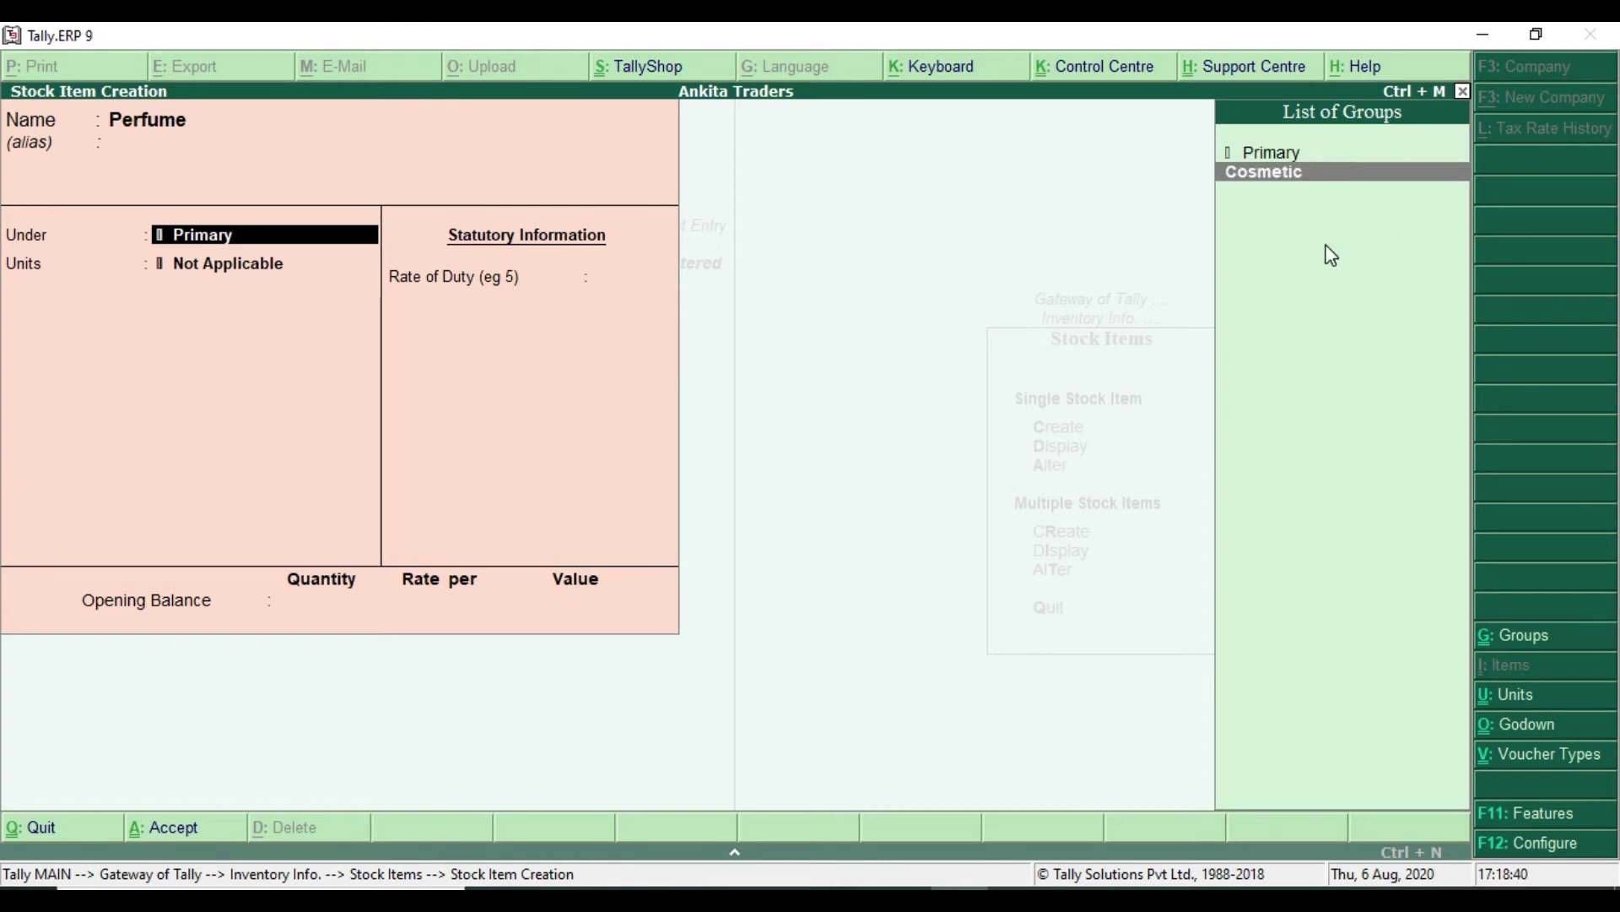
pyautogui.press('Return')
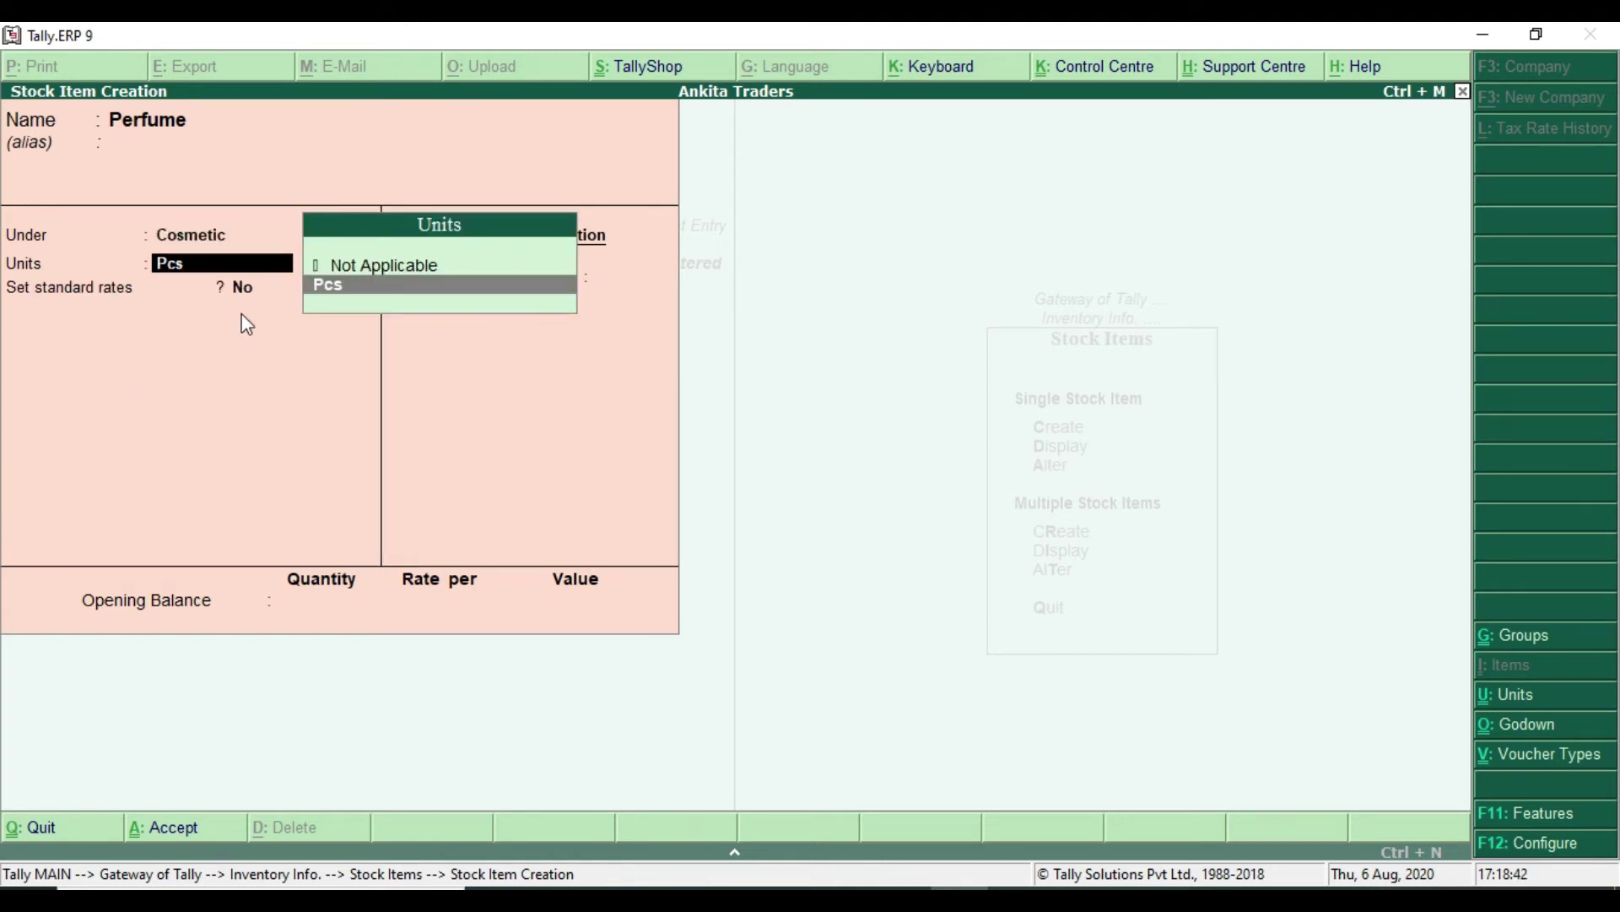
pyautogui.press('Return')
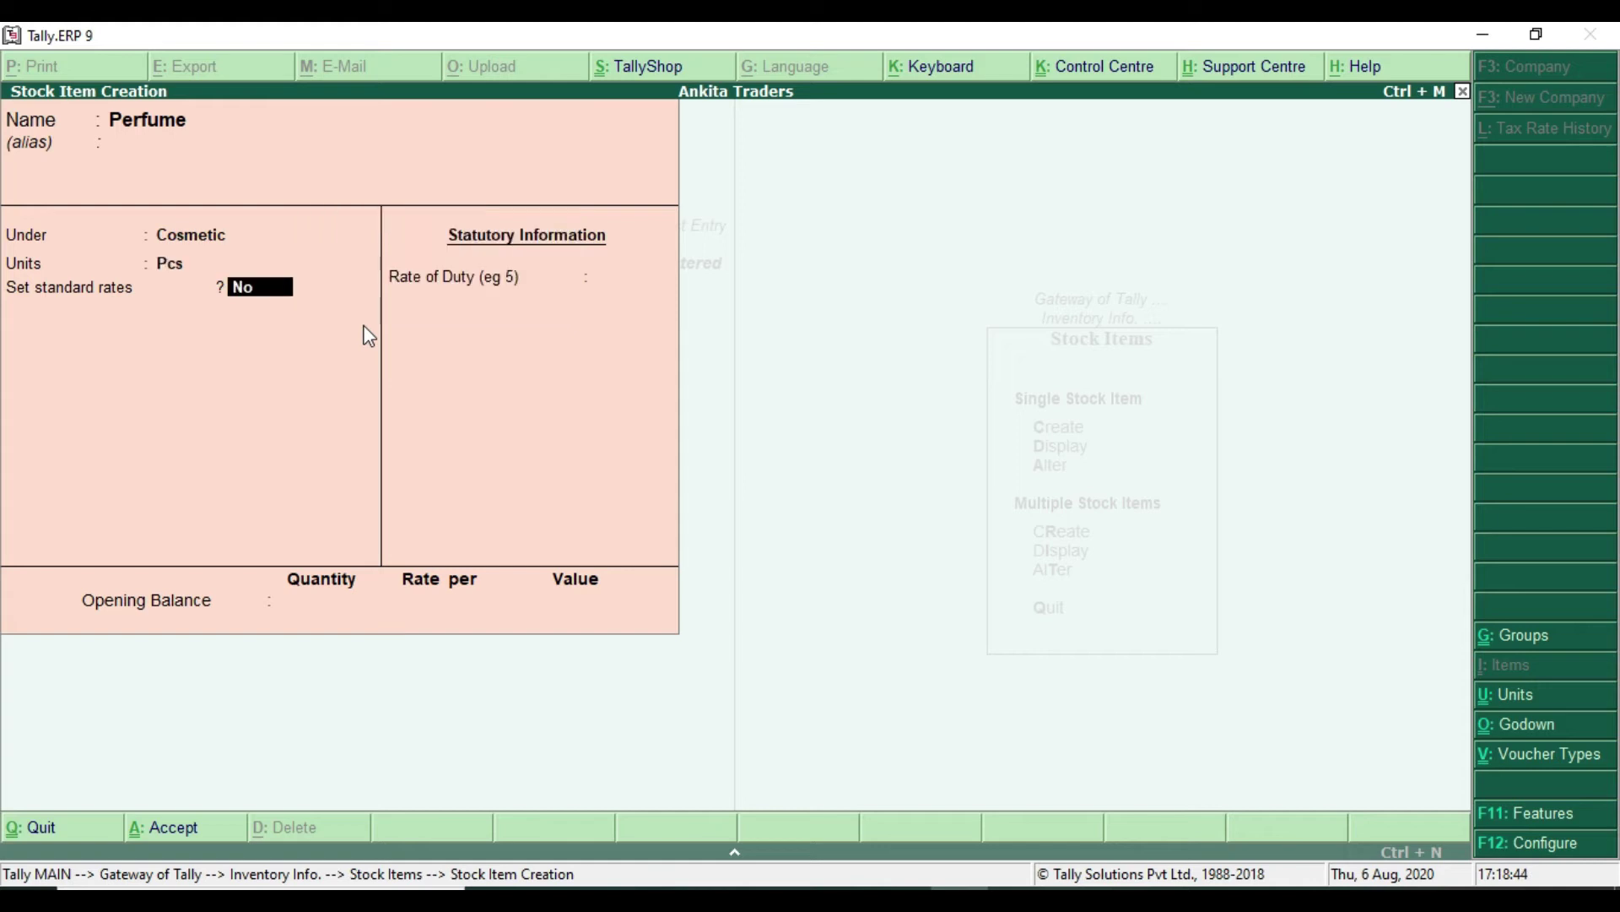
# Turn on standard rates for Perfume and accept 1-Apr-2020 as its standard cost date.
pyautogui.write('y')
pyautogui.press('Return')
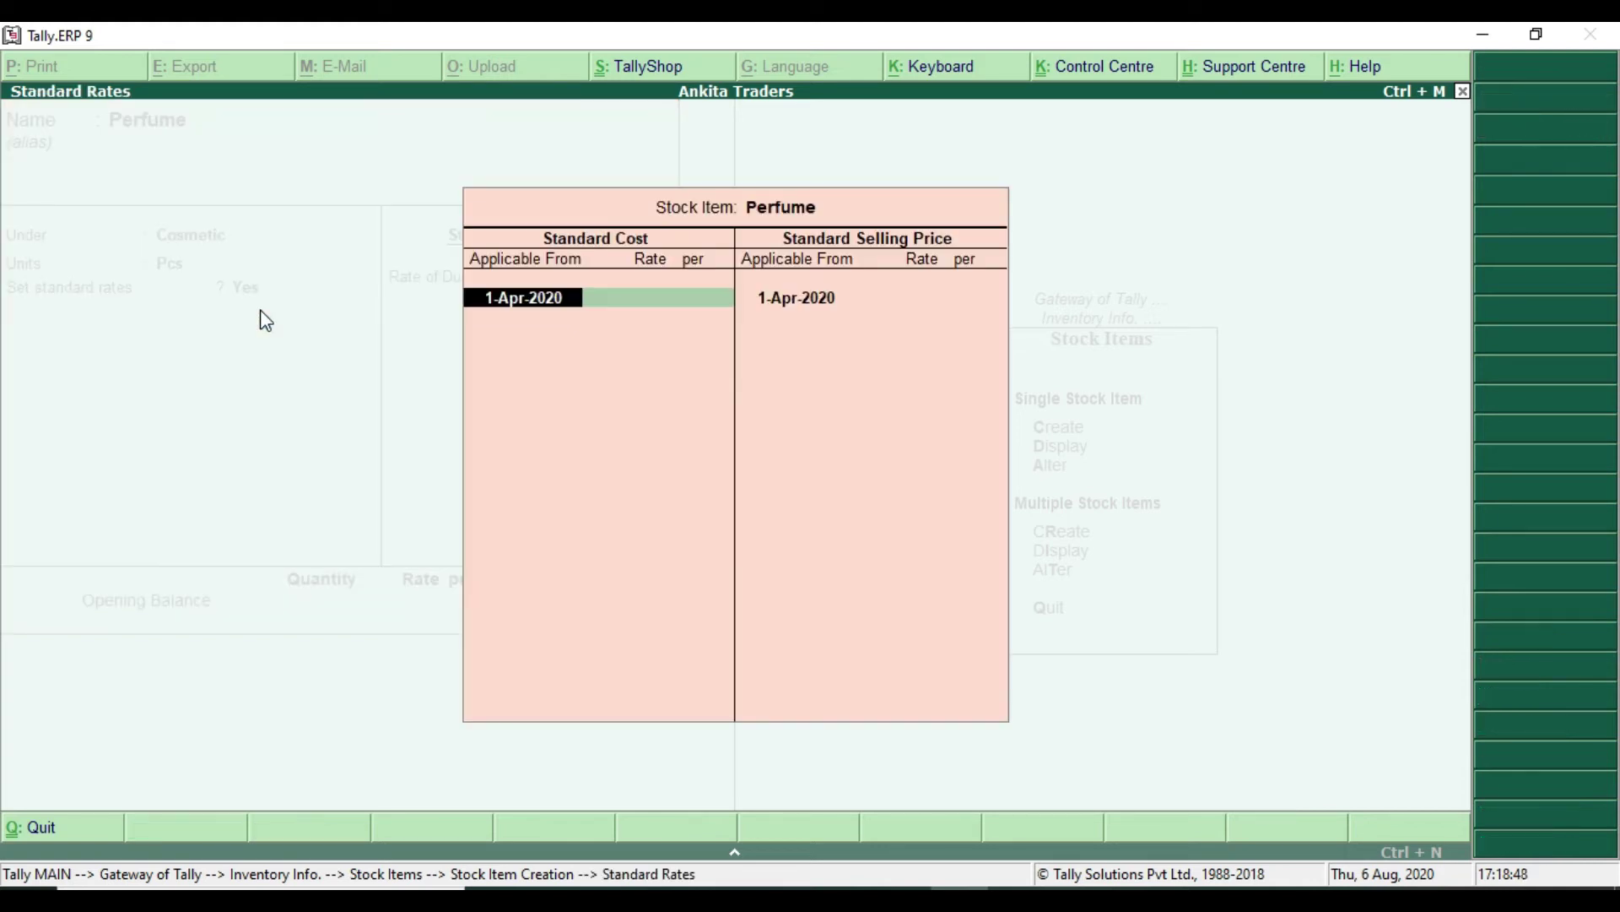
pyautogui.press('Return')
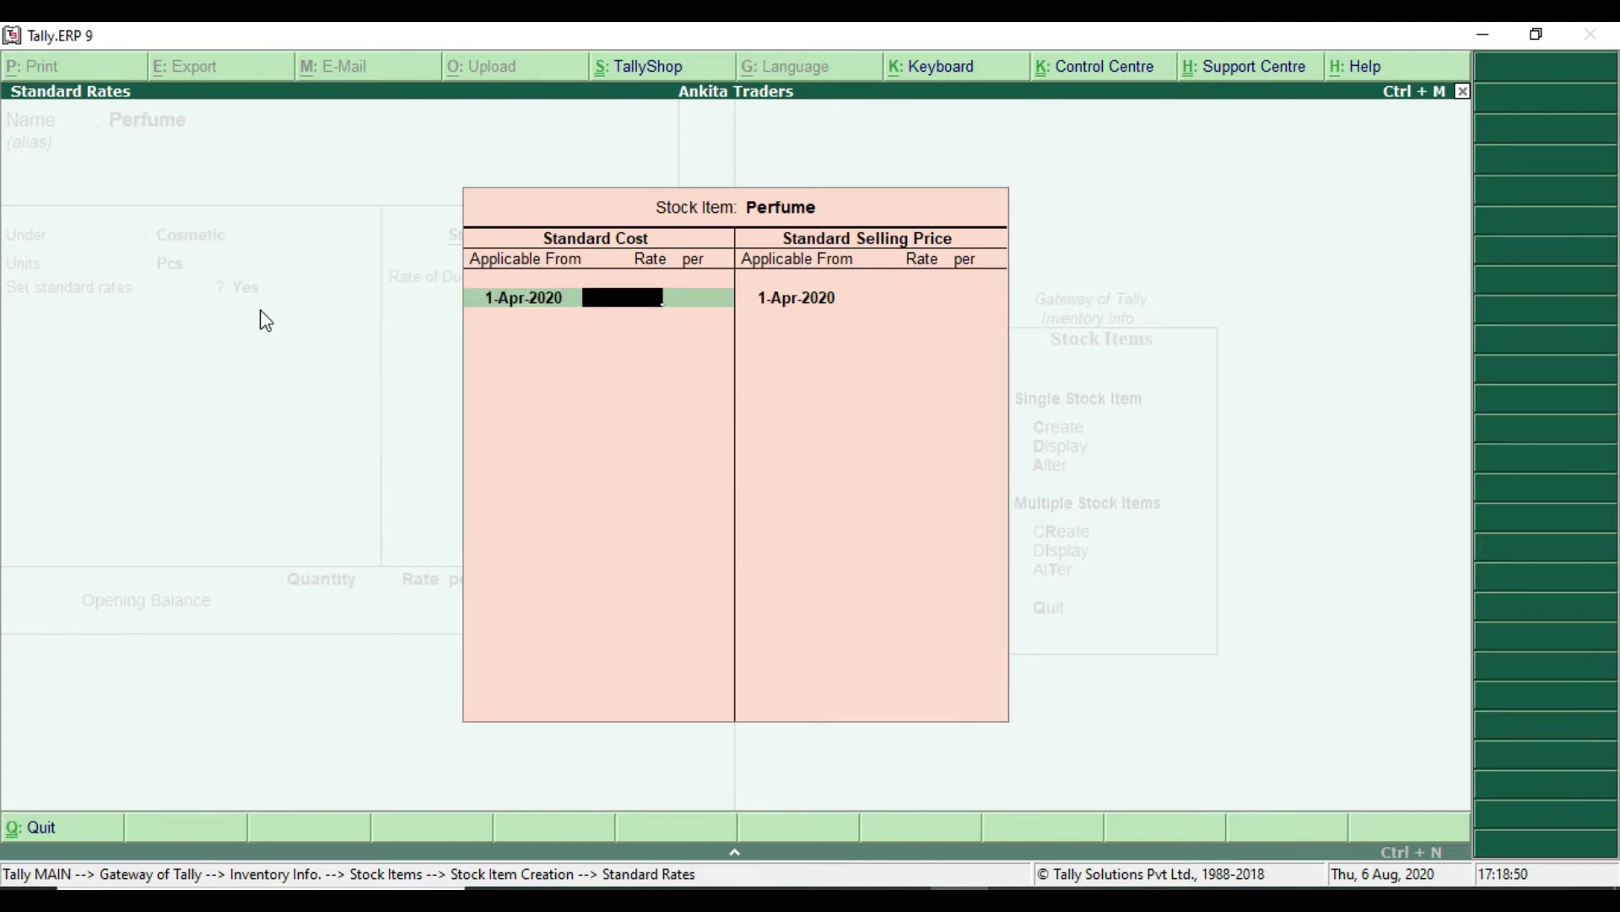
# Look up Perfume's two rates in the PDF and set its standard cost in Tally.ERP 9 to 190 per Pcs.
pyautogui.hotkey('alt', 'Tab')
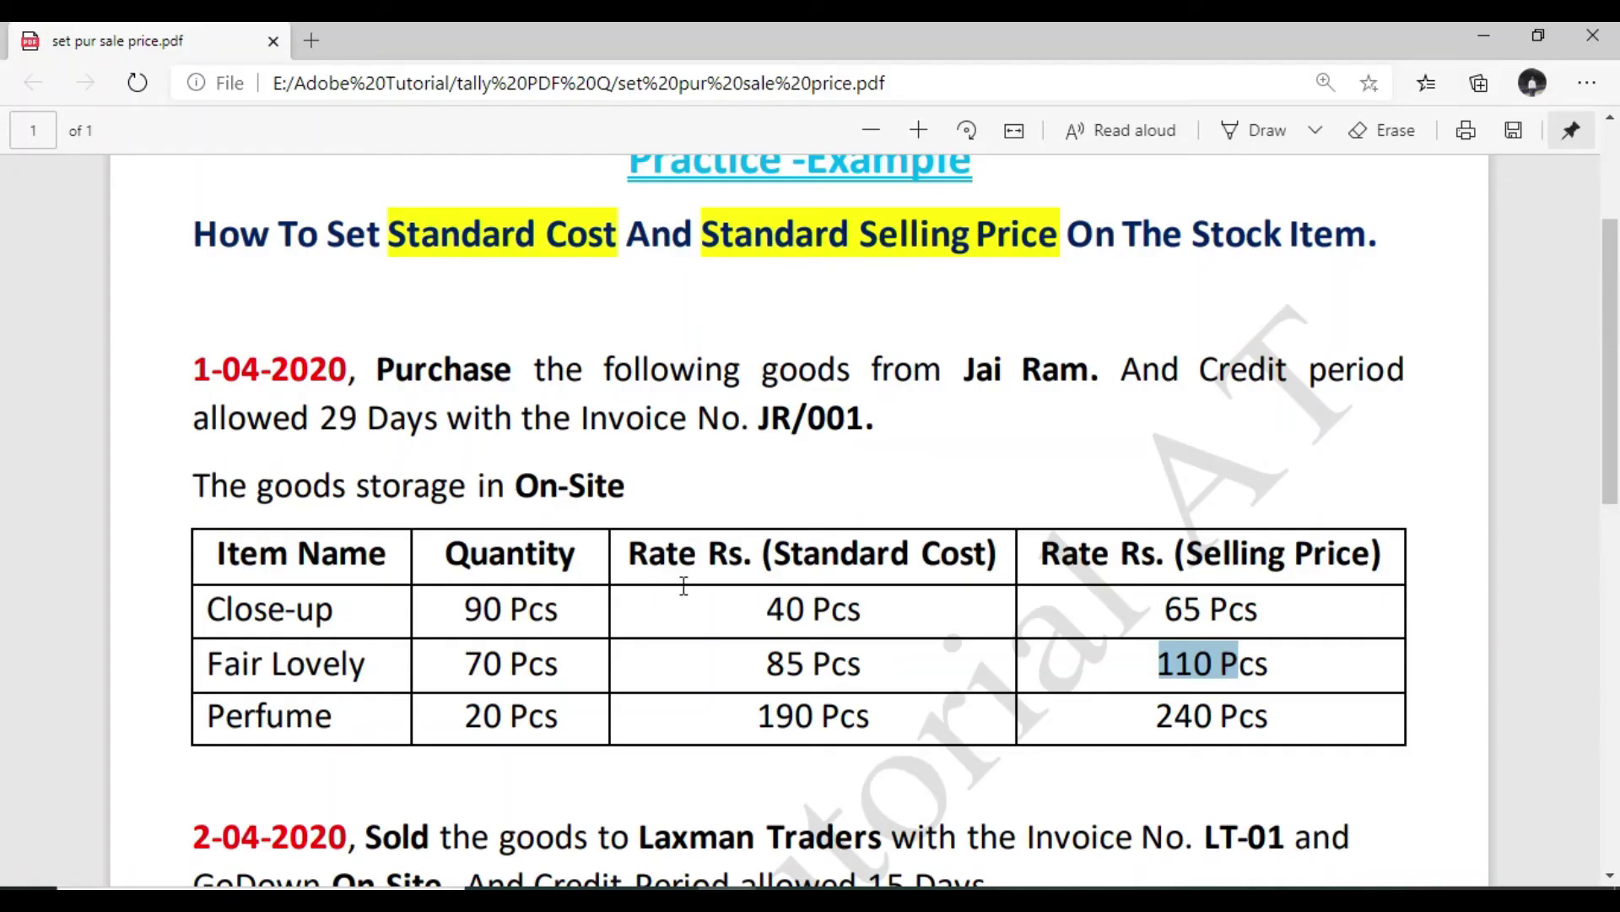
pyautogui.moveTo(756, 711); pyautogui.dragTo(884, 748)
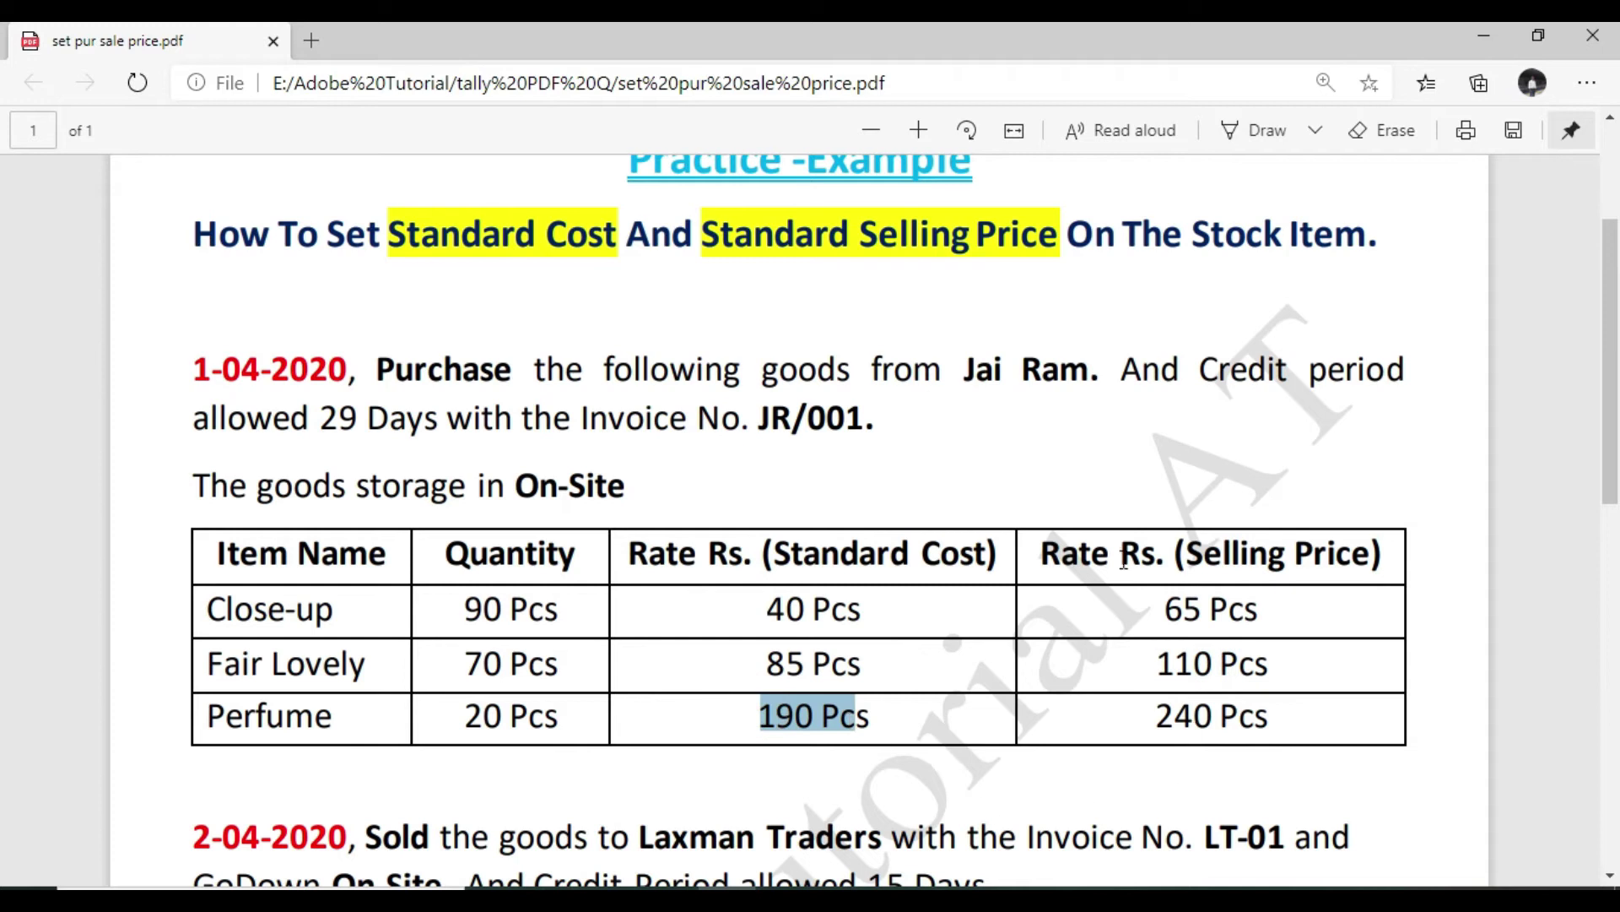
pyautogui.tripleClick(1161, 717)
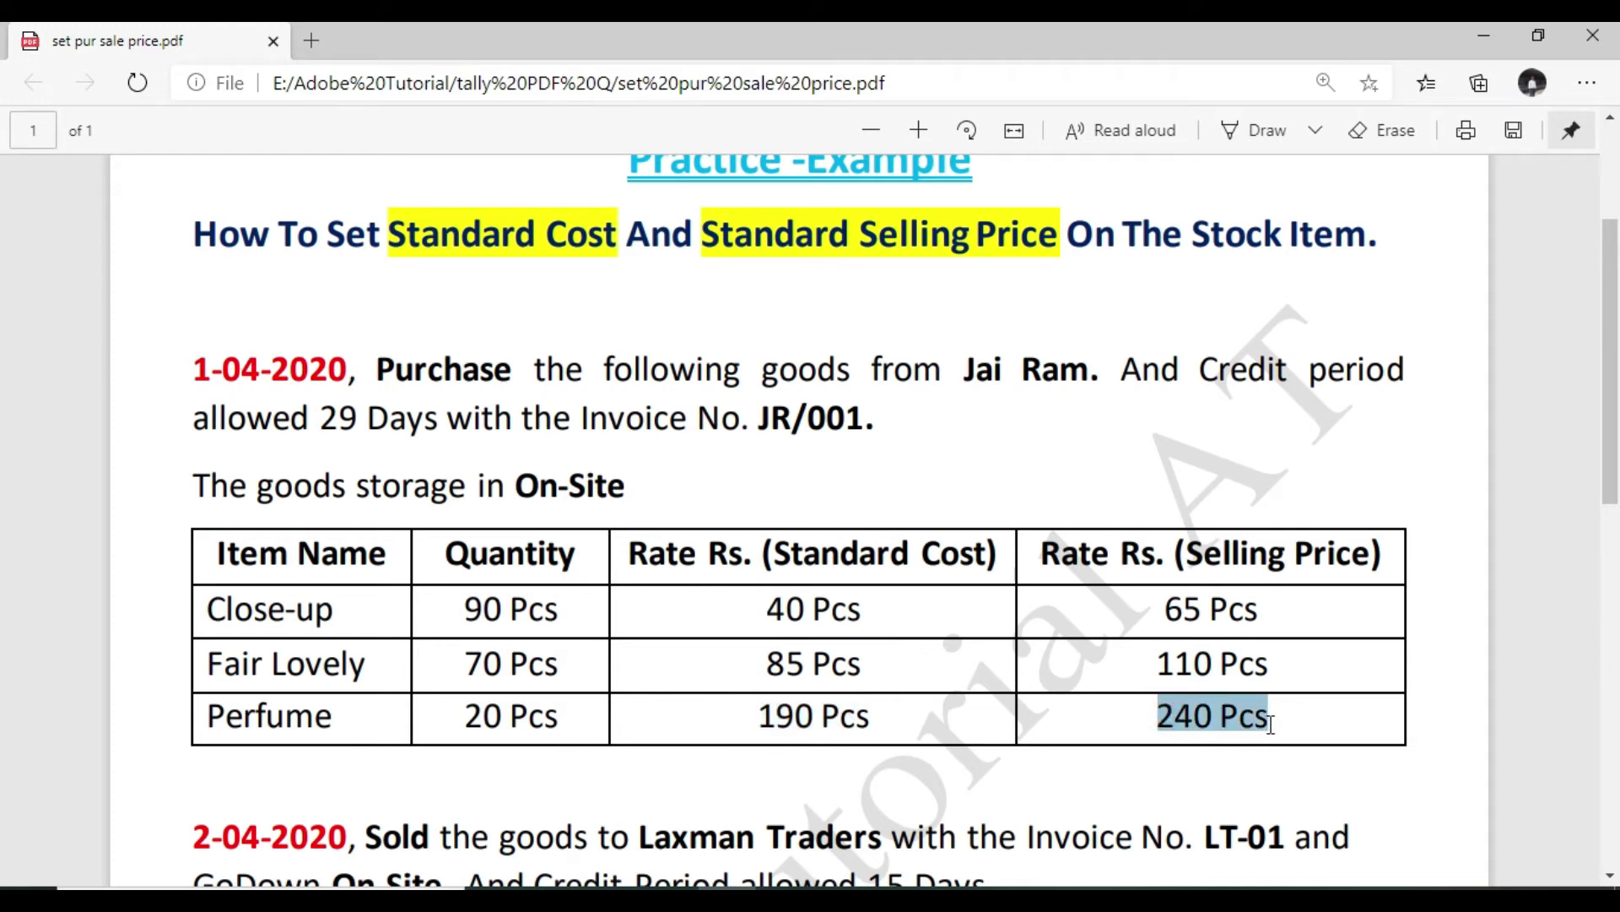
pyautogui.hotkey('alt', 'Tab')
pyautogui.write('190')
pyautogui.press('Return')
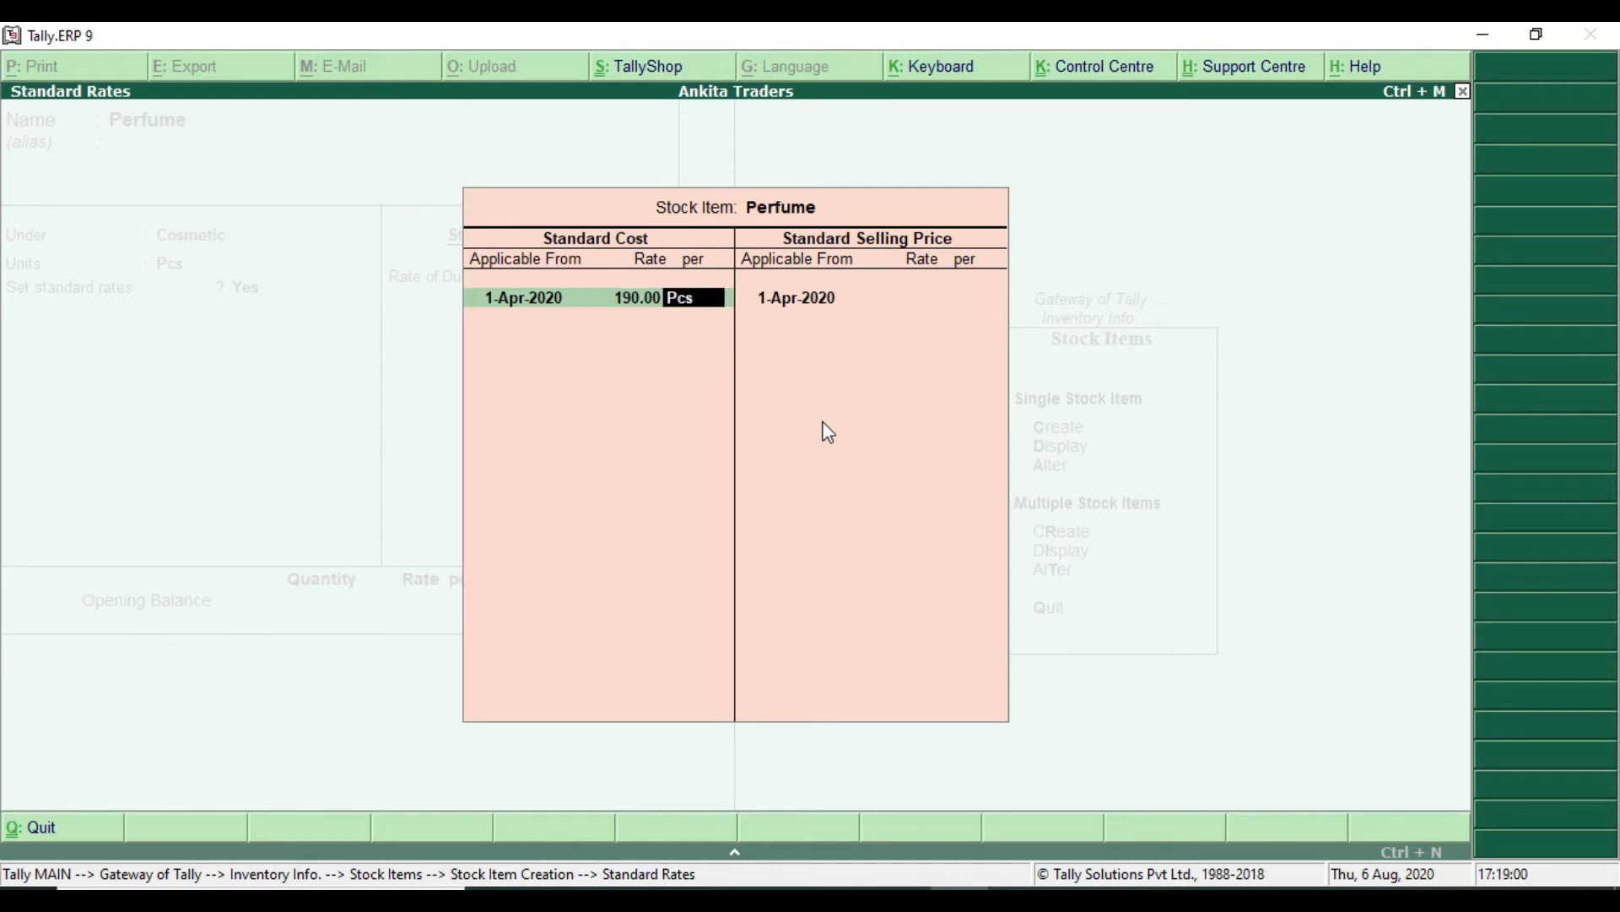
pyautogui.press('Return')
# Set Perfume's standard selling price to 240 per Pcs from 1-Apr-2020, and save the item without a rate of duty or opening balance.
pyautogui.press('Return')
pyautogui.write('240')
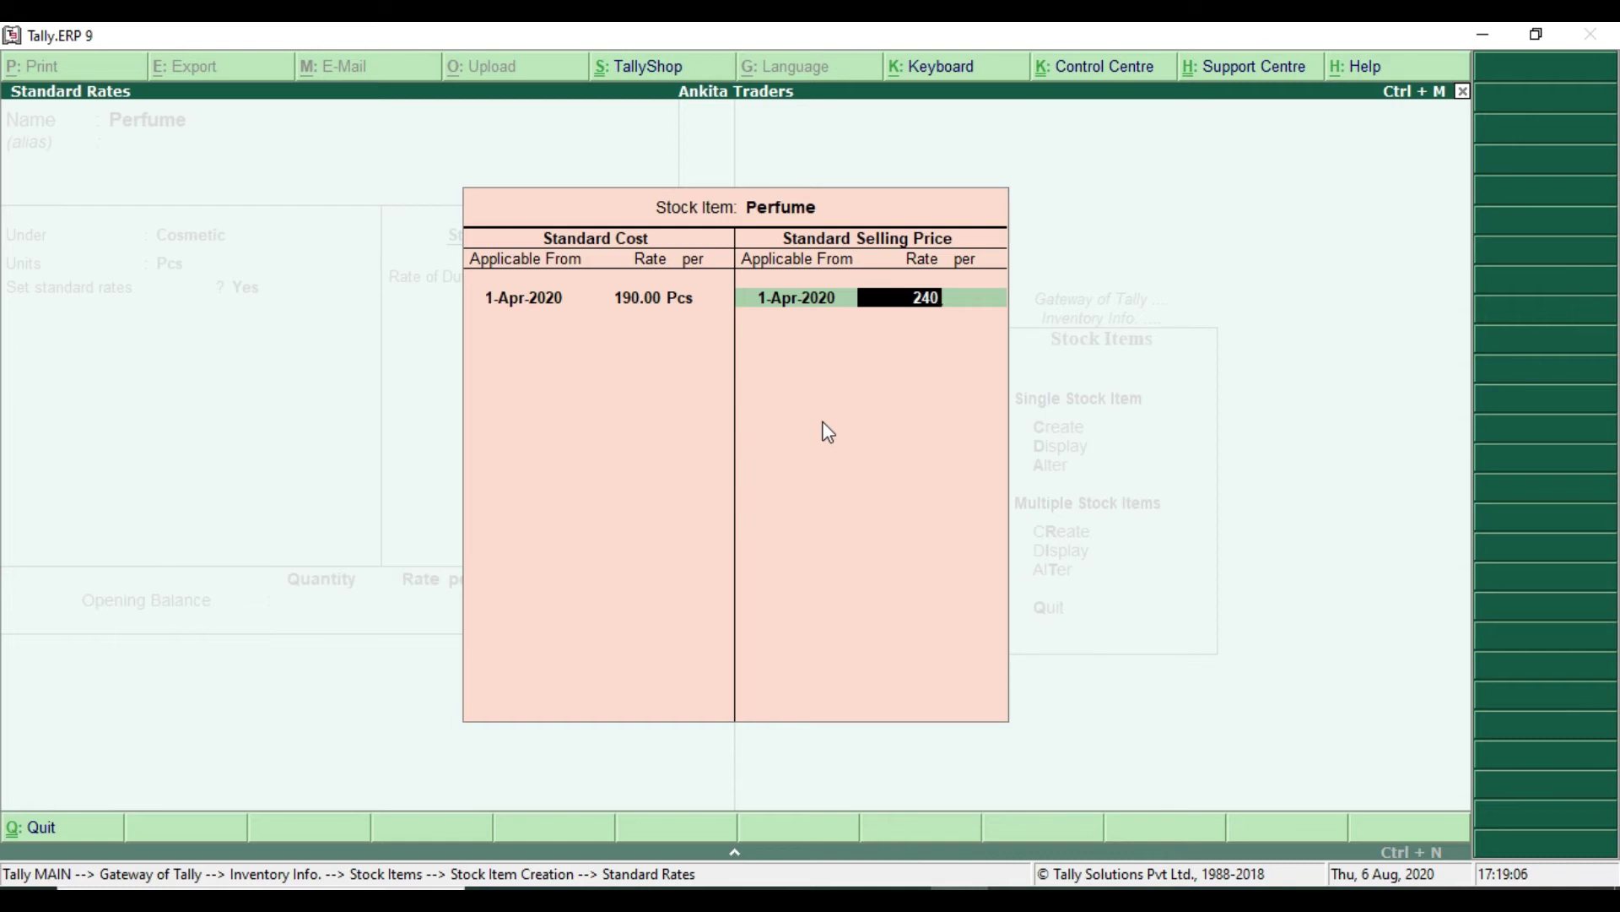
pyautogui.press('Return')
pyautogui.press('Return')
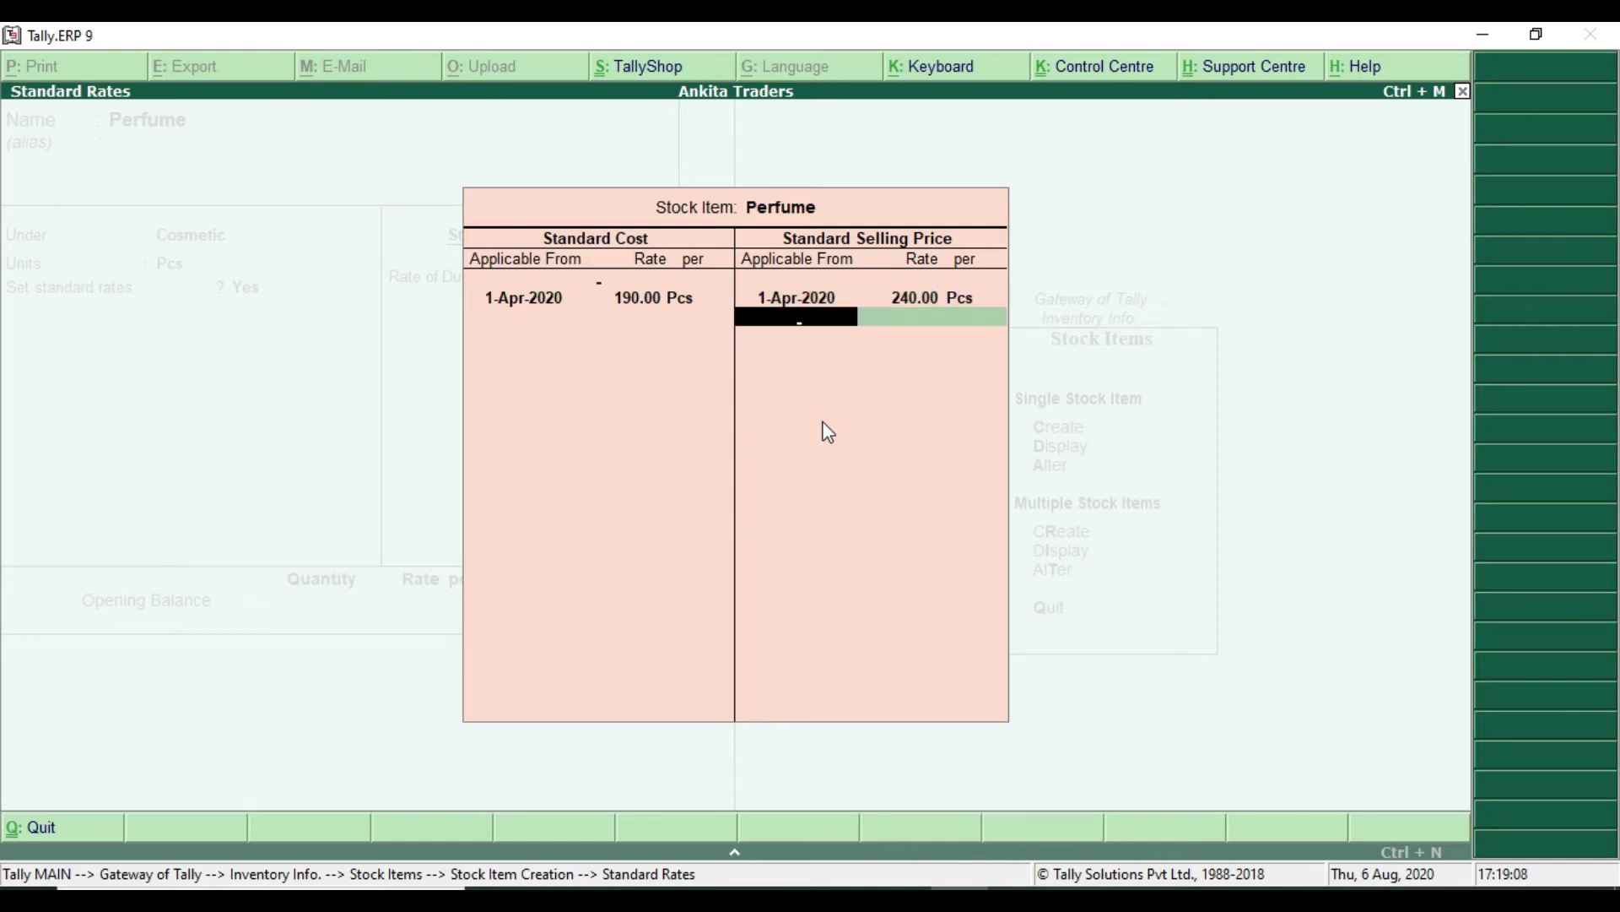
pyautogui.press('Return')
pyautogui.press('Return')
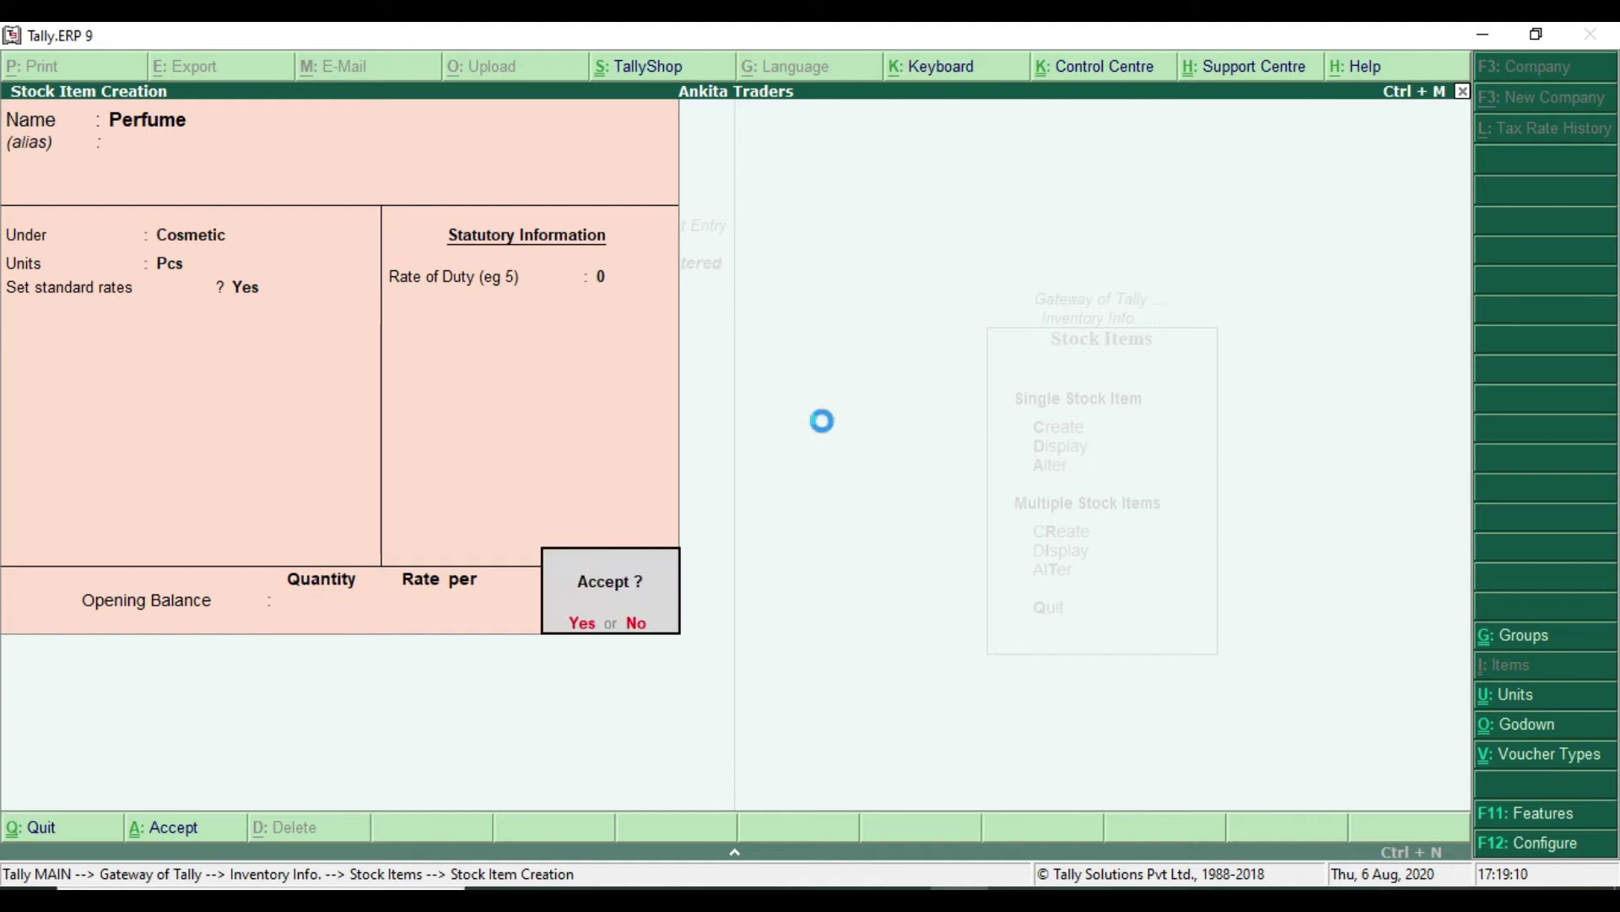
pyautogui.press('Return')
# Return to the Gateway of Tally and switch to the exercise PDF to review the 1-04-2020 purchase.
pyautogui.press('Escape')
pyautogui.press('Escape')
pyautogui.press('Escape')
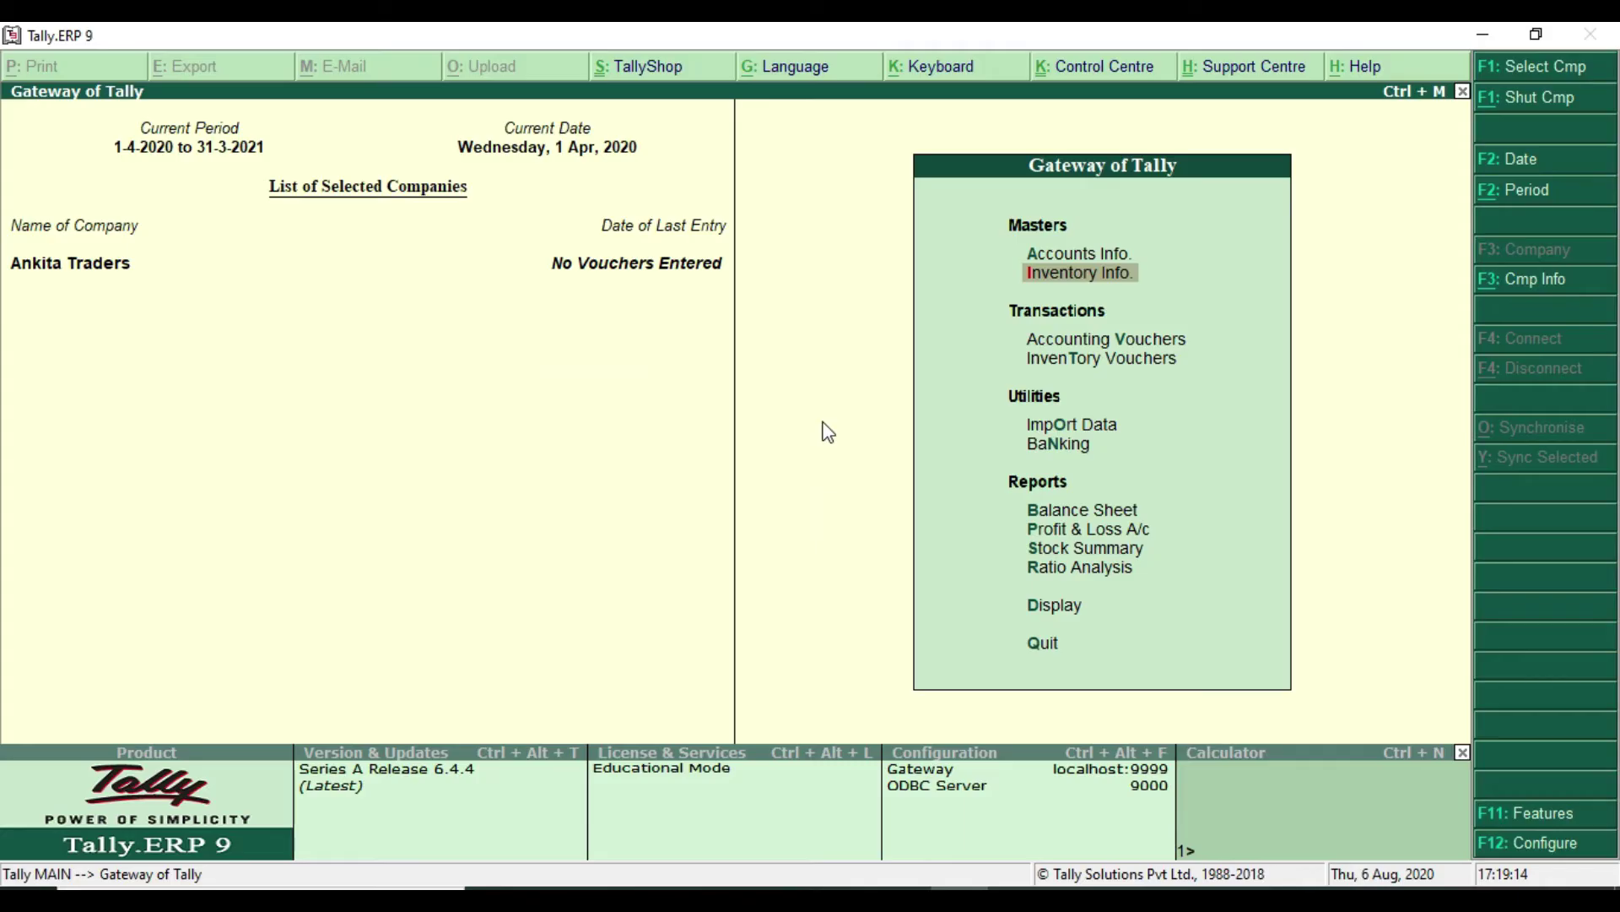
pyautogui.hotkey('alt', 'Tab')
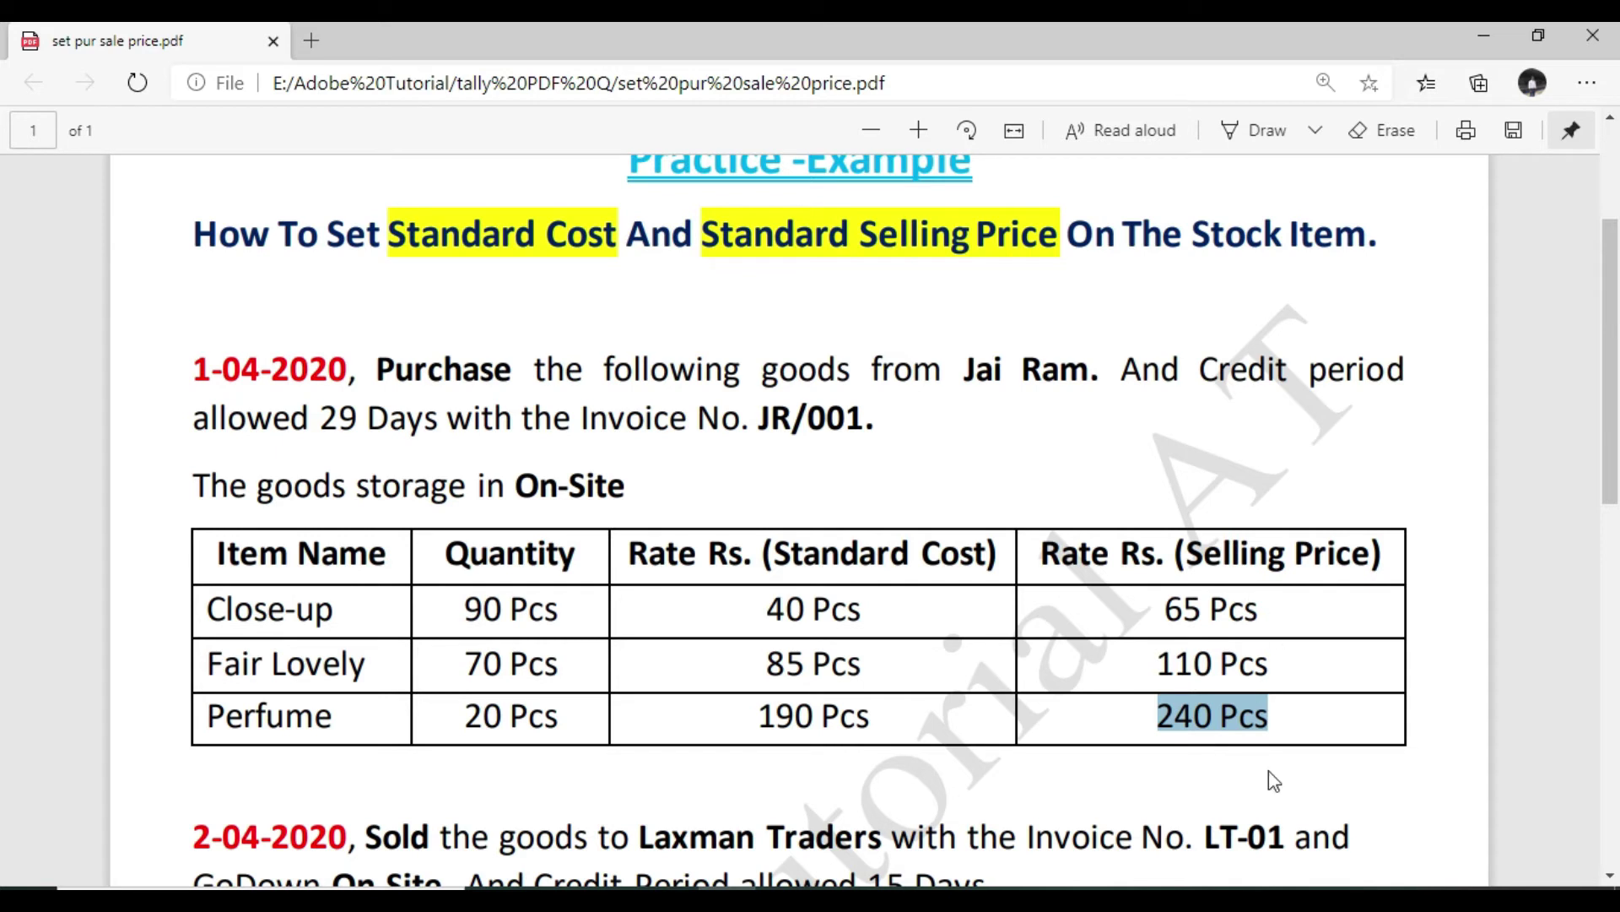
pyautogui.click(1192, 670)
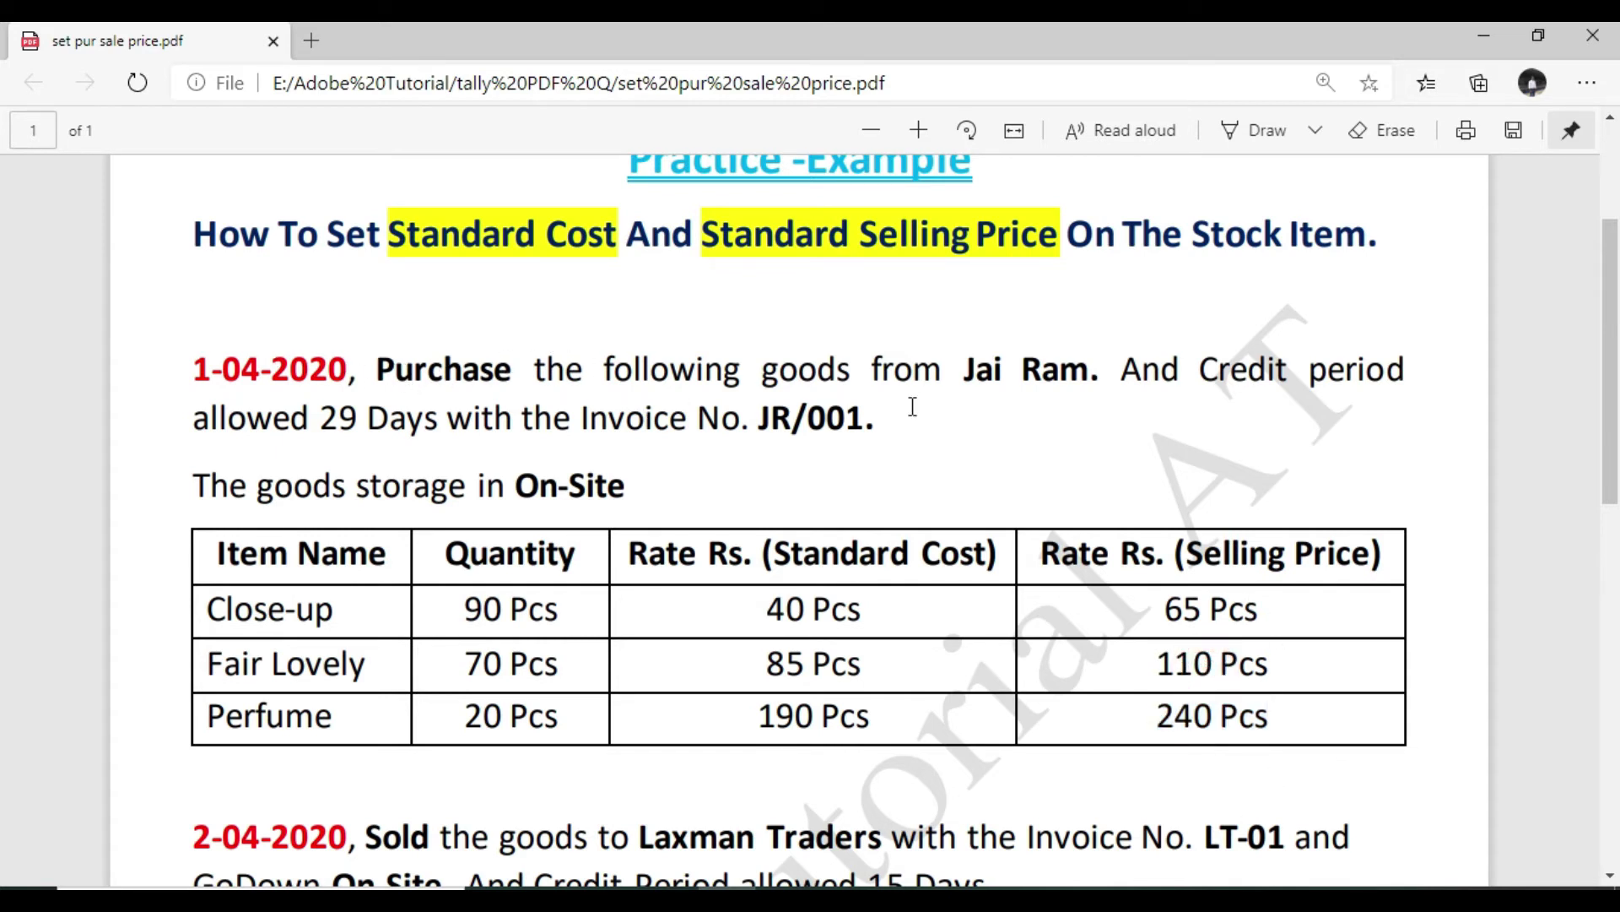
# Switch to Tally.ERP 9 and open a new Purchase accounting voucher.
pyautogui.hotkey('alt', 'Tab')
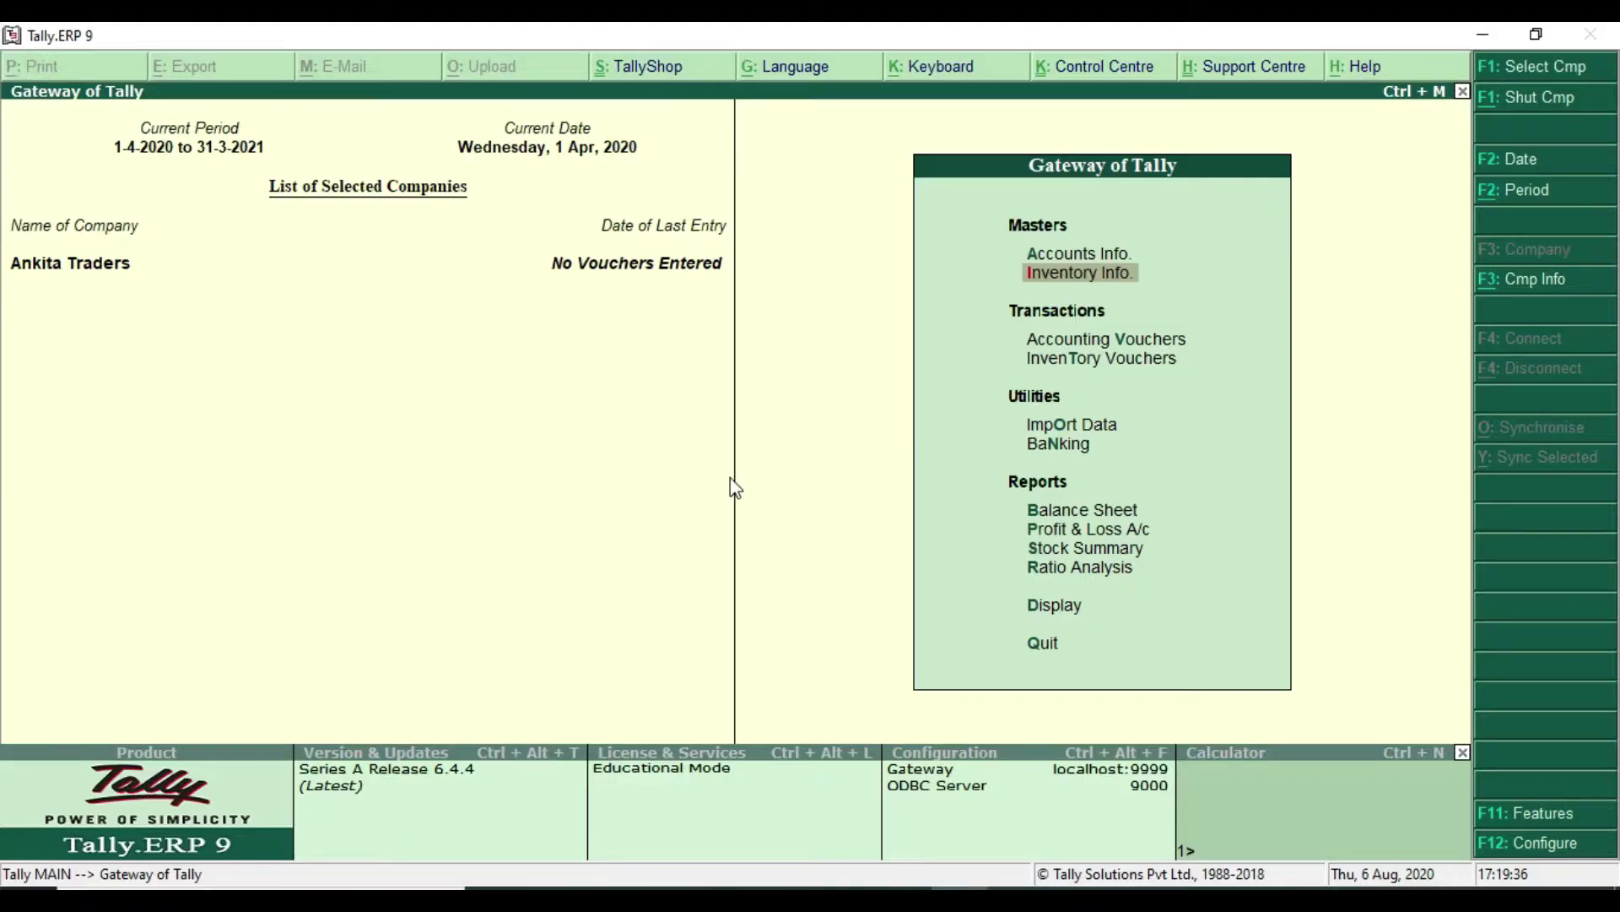
pyautogui.press('Down')
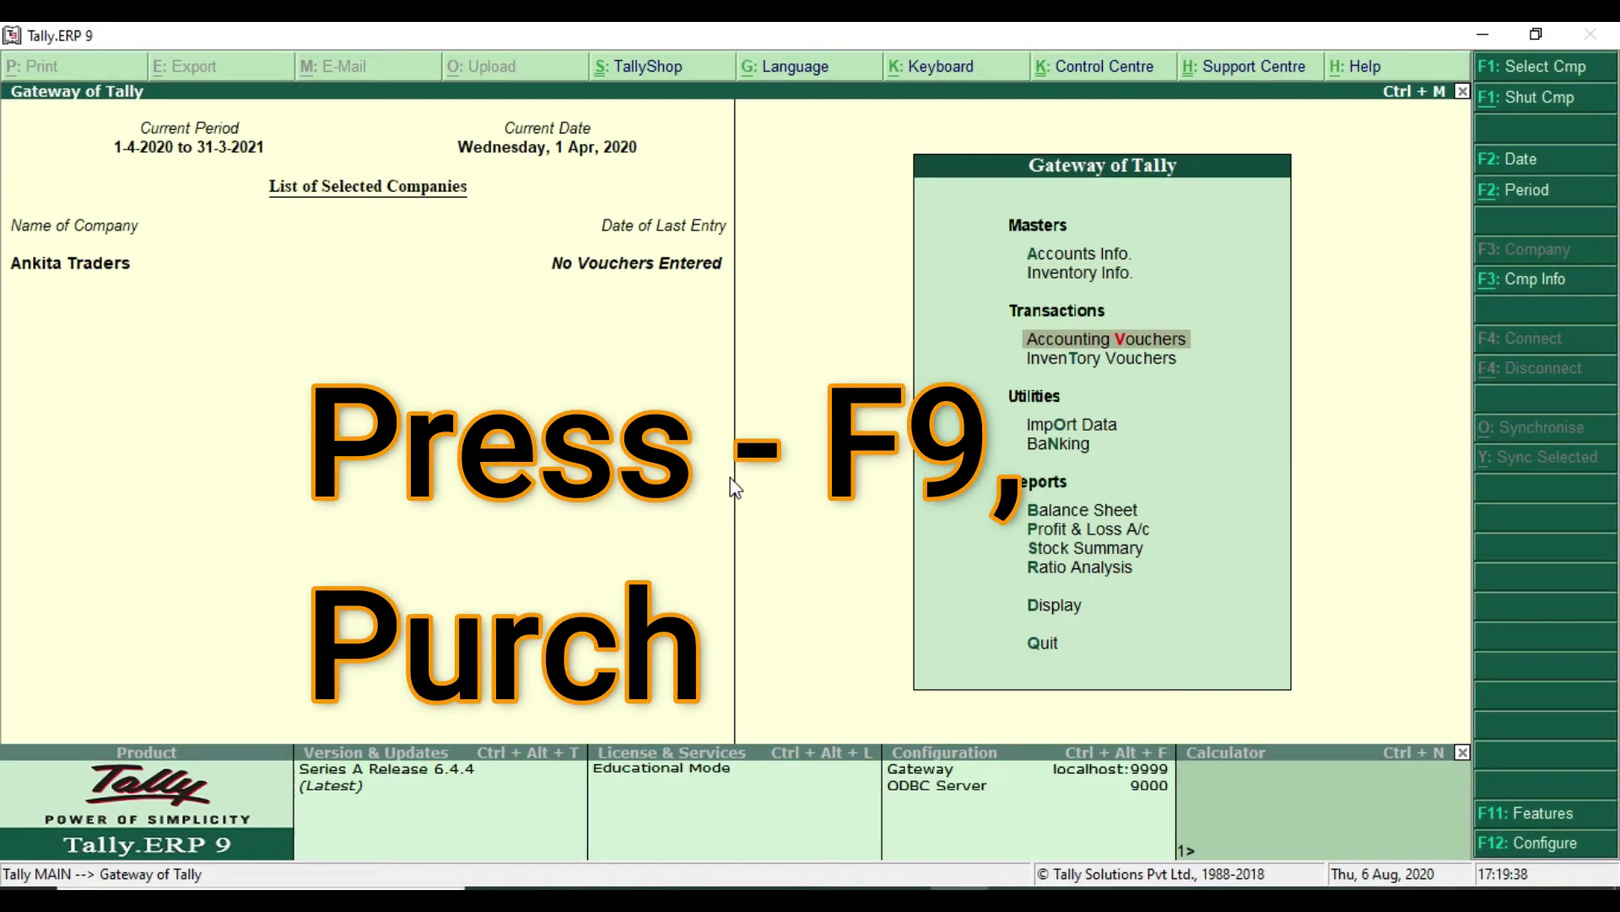
pyautogui.press('Return')
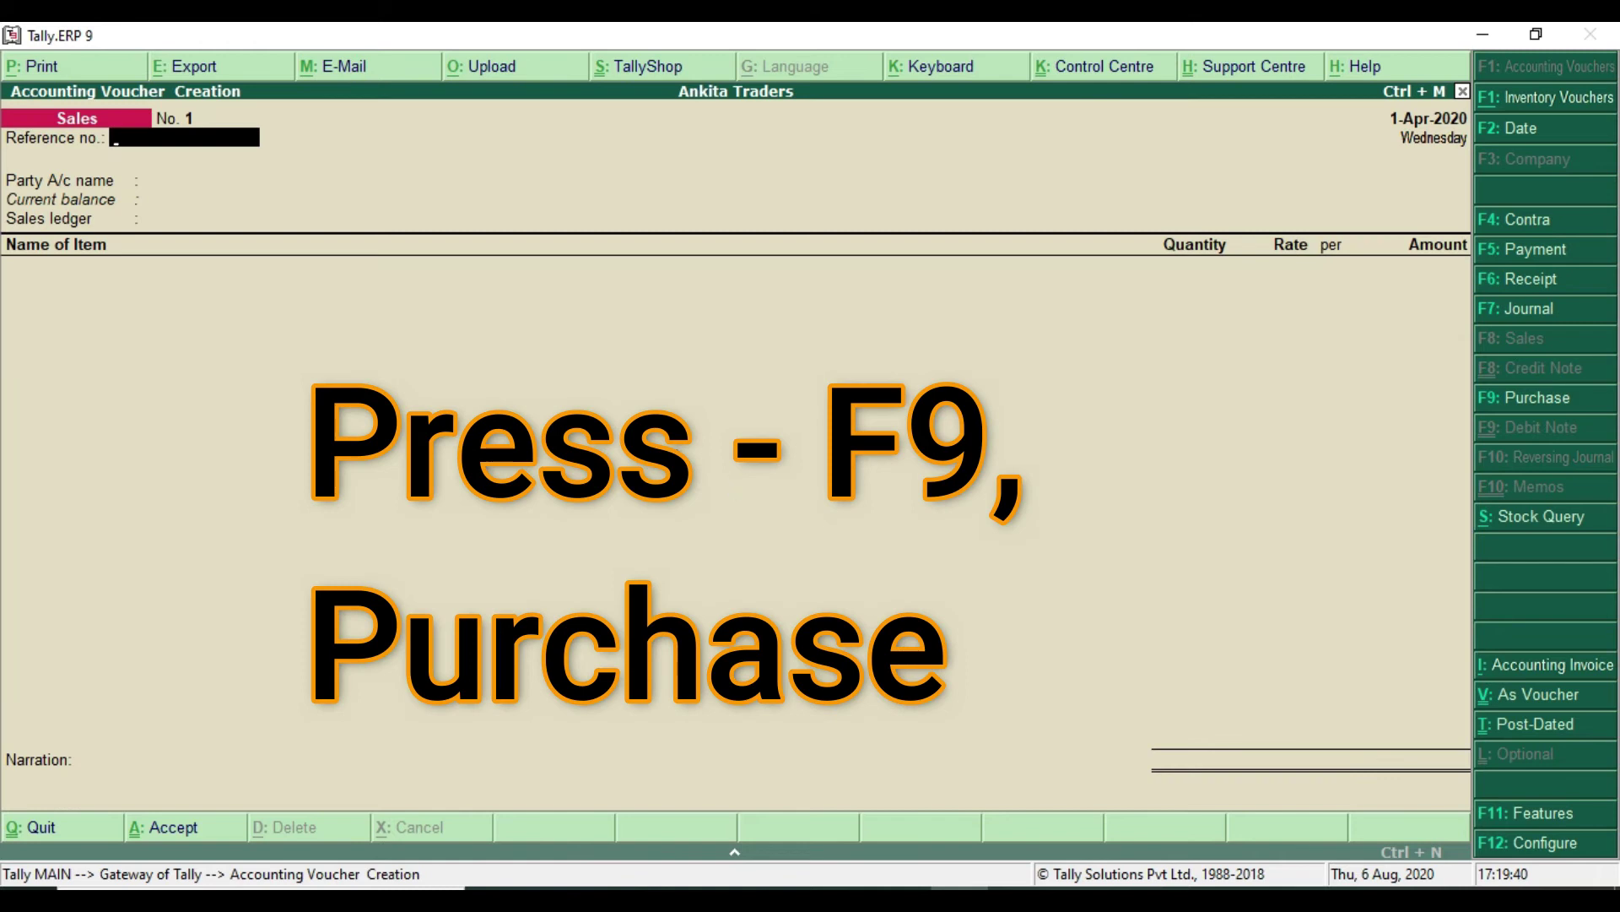
pyautogui.press('F9')
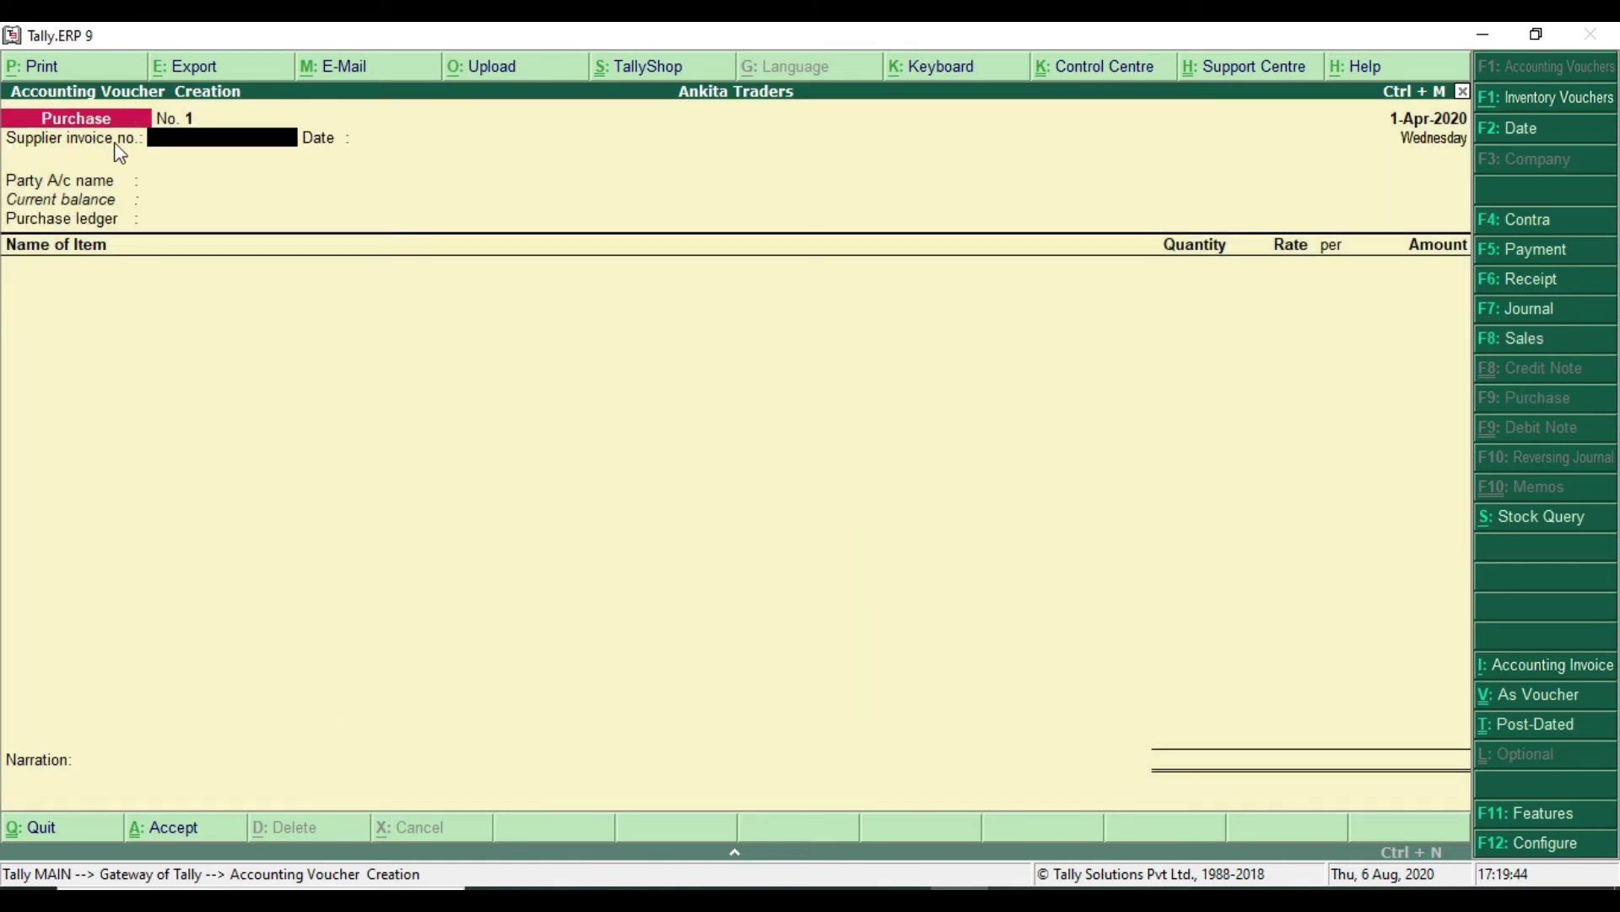
# Leave the supplier invoice number and date blank, and choose the supplier's account as party and Purchase as the purchase ledger.
pyautogui.press('Return')
pyautogui.press('Return')
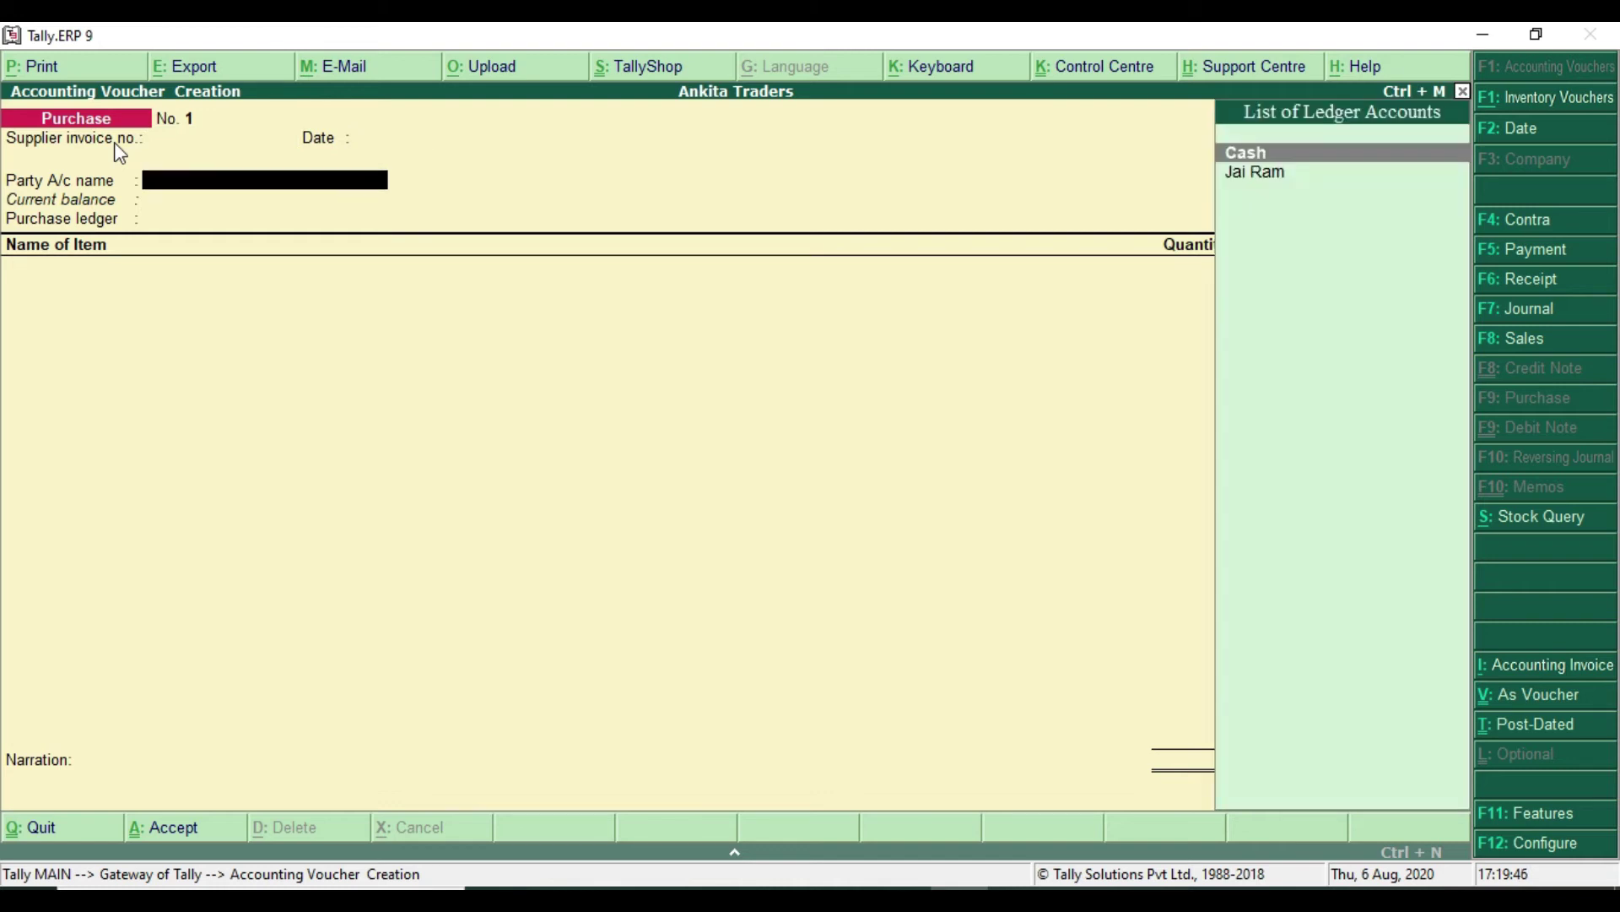
pyautogui.click(1292, 179)
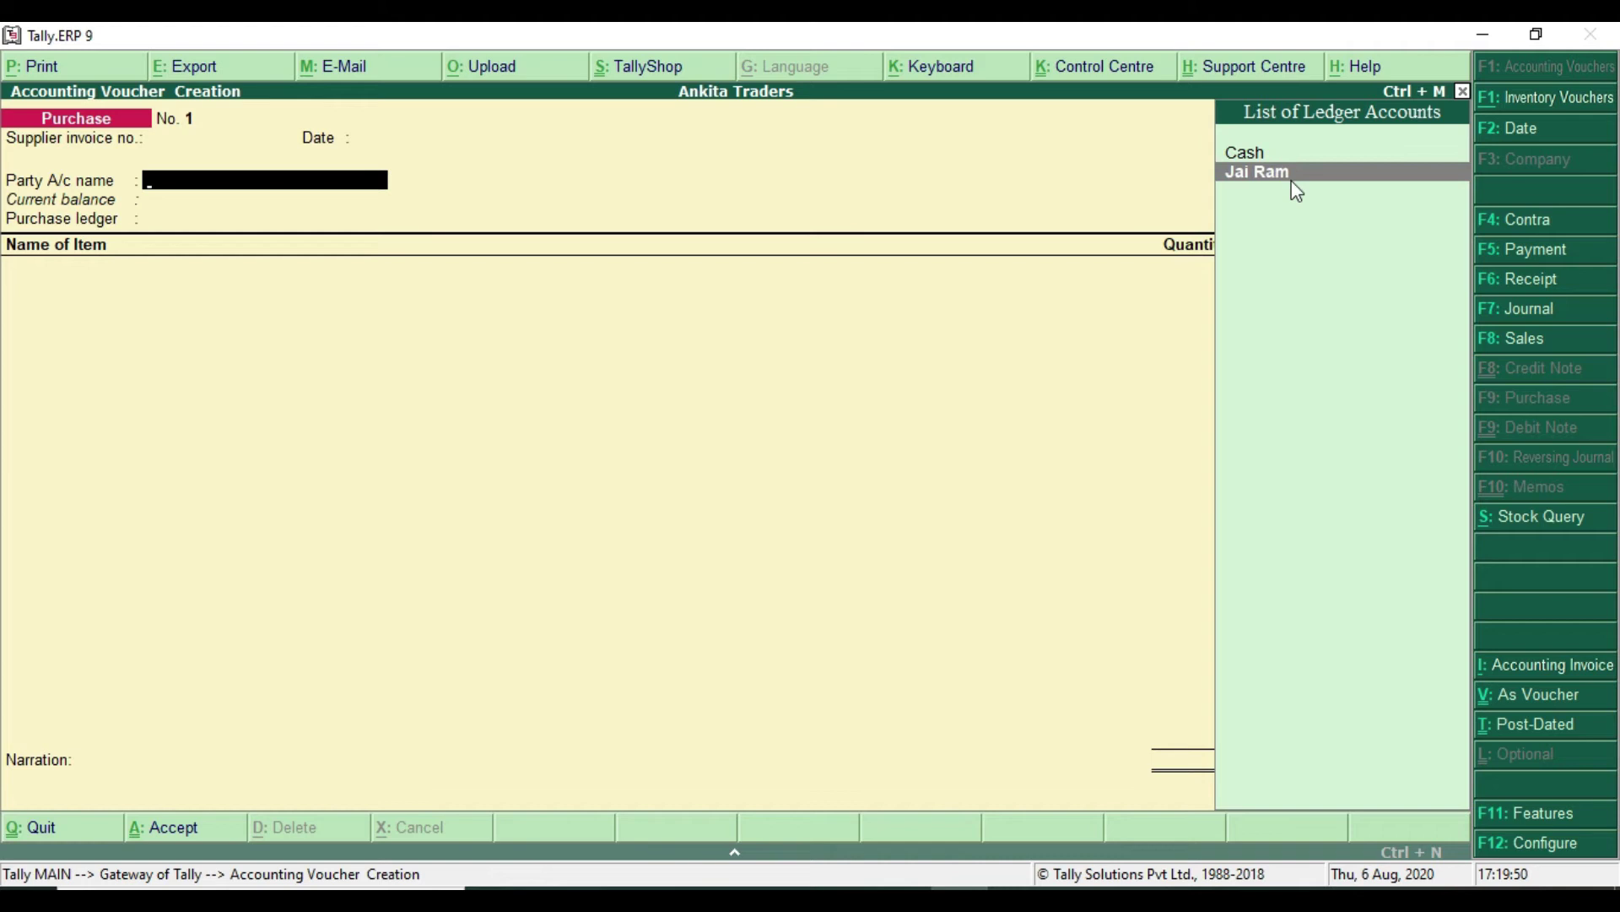
pyautogui.press('Return')
pyautogui.press('Return')
pyautogui.press('Return')
pyautogui.press('Return')
pyautogui.press('Return')
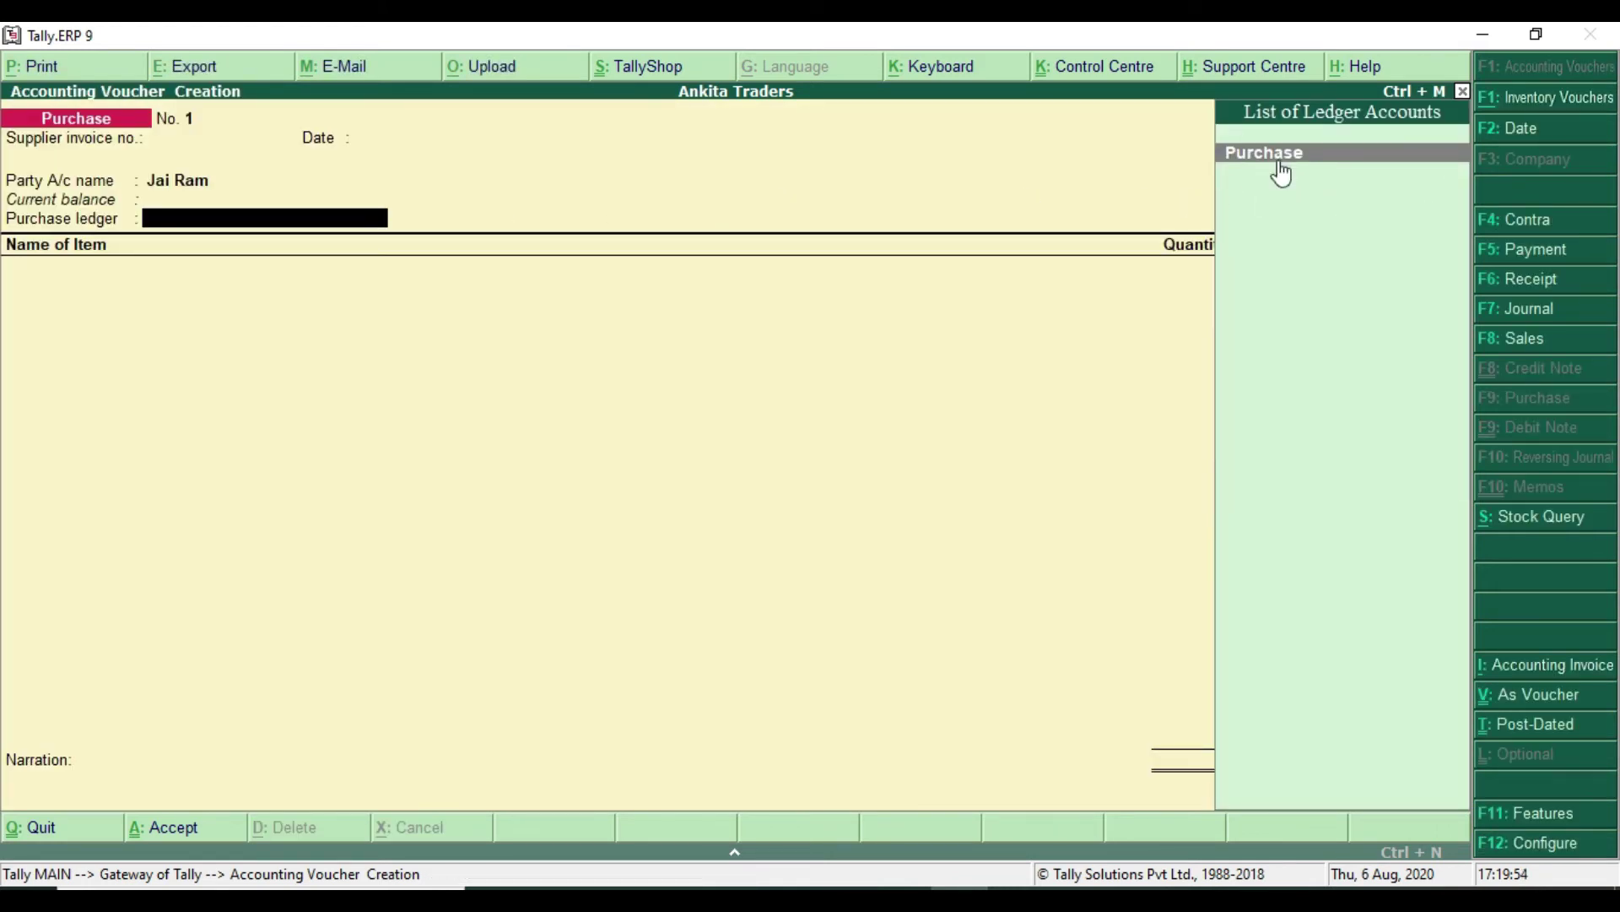
pyautogui.press('Return')
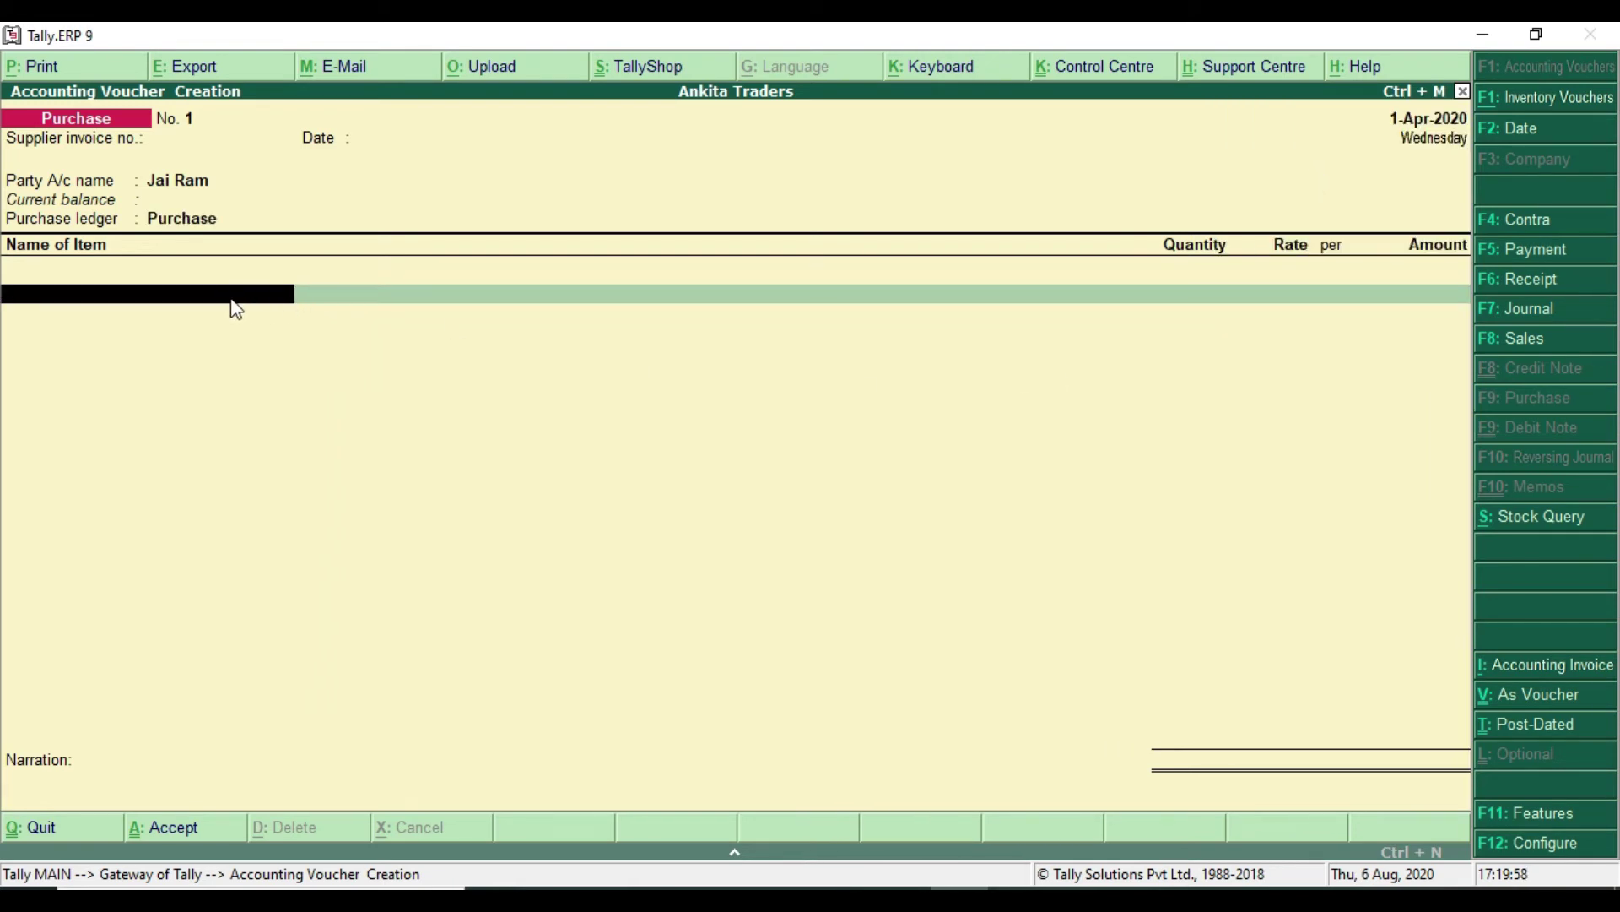
# Check the first purchase item in the exercise PDF and enter Close Up in the Tally.ERP 9 voucher with 90 Pcs for the On-Site godown.
pyautogui.hotkey('alt', 'Tab')
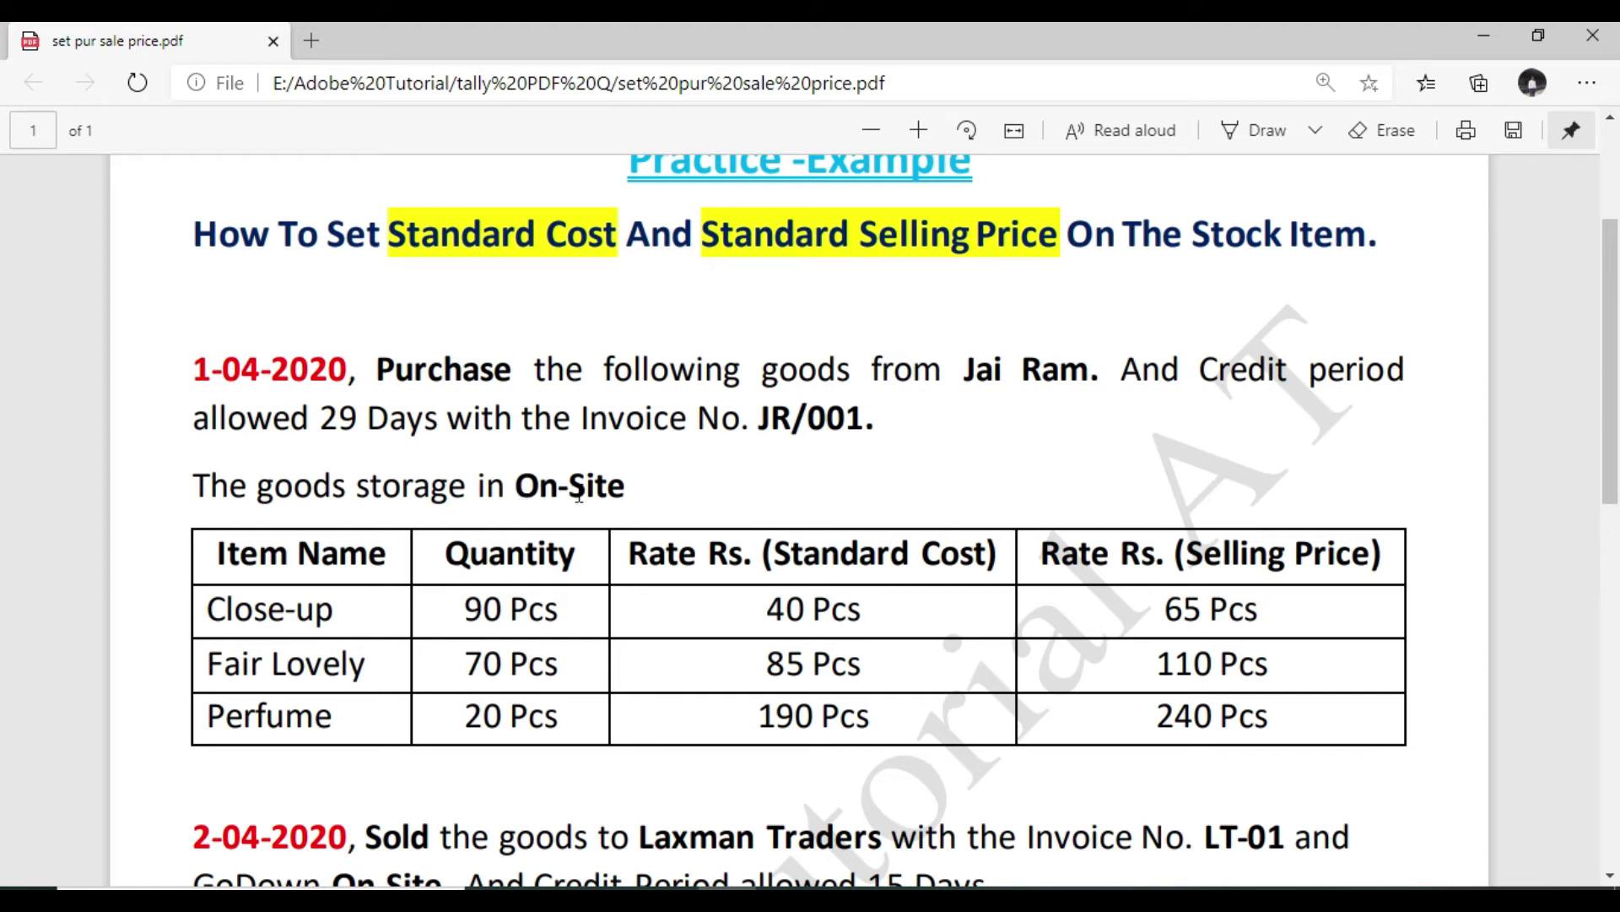
pyautogui.hotkey('alt', 'Tab')
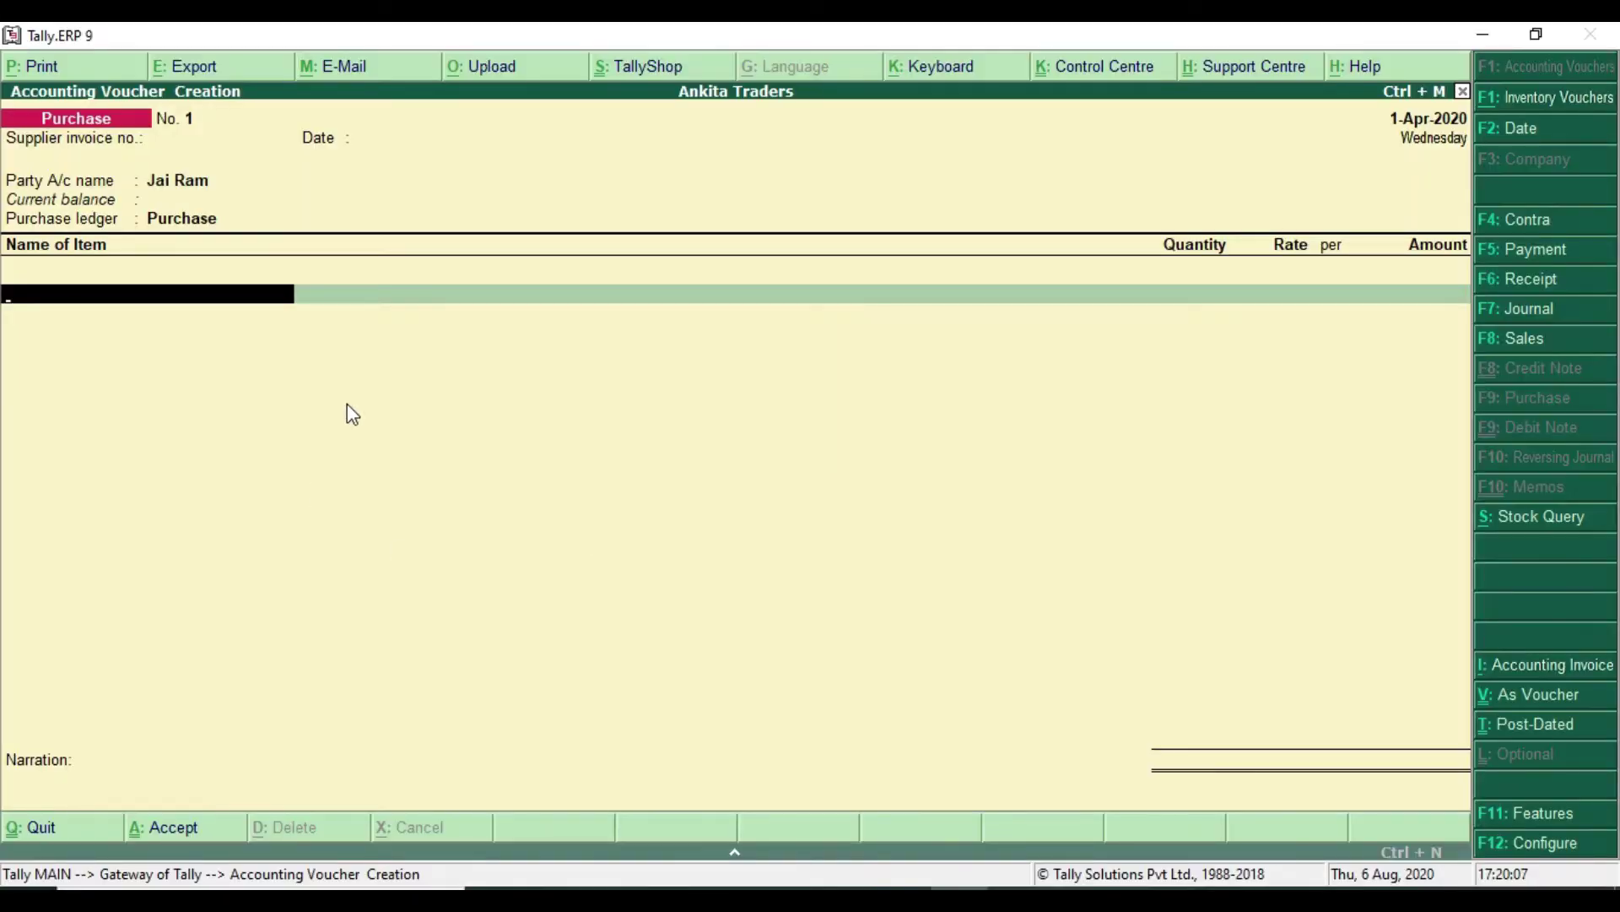
pyautogui.write('C')
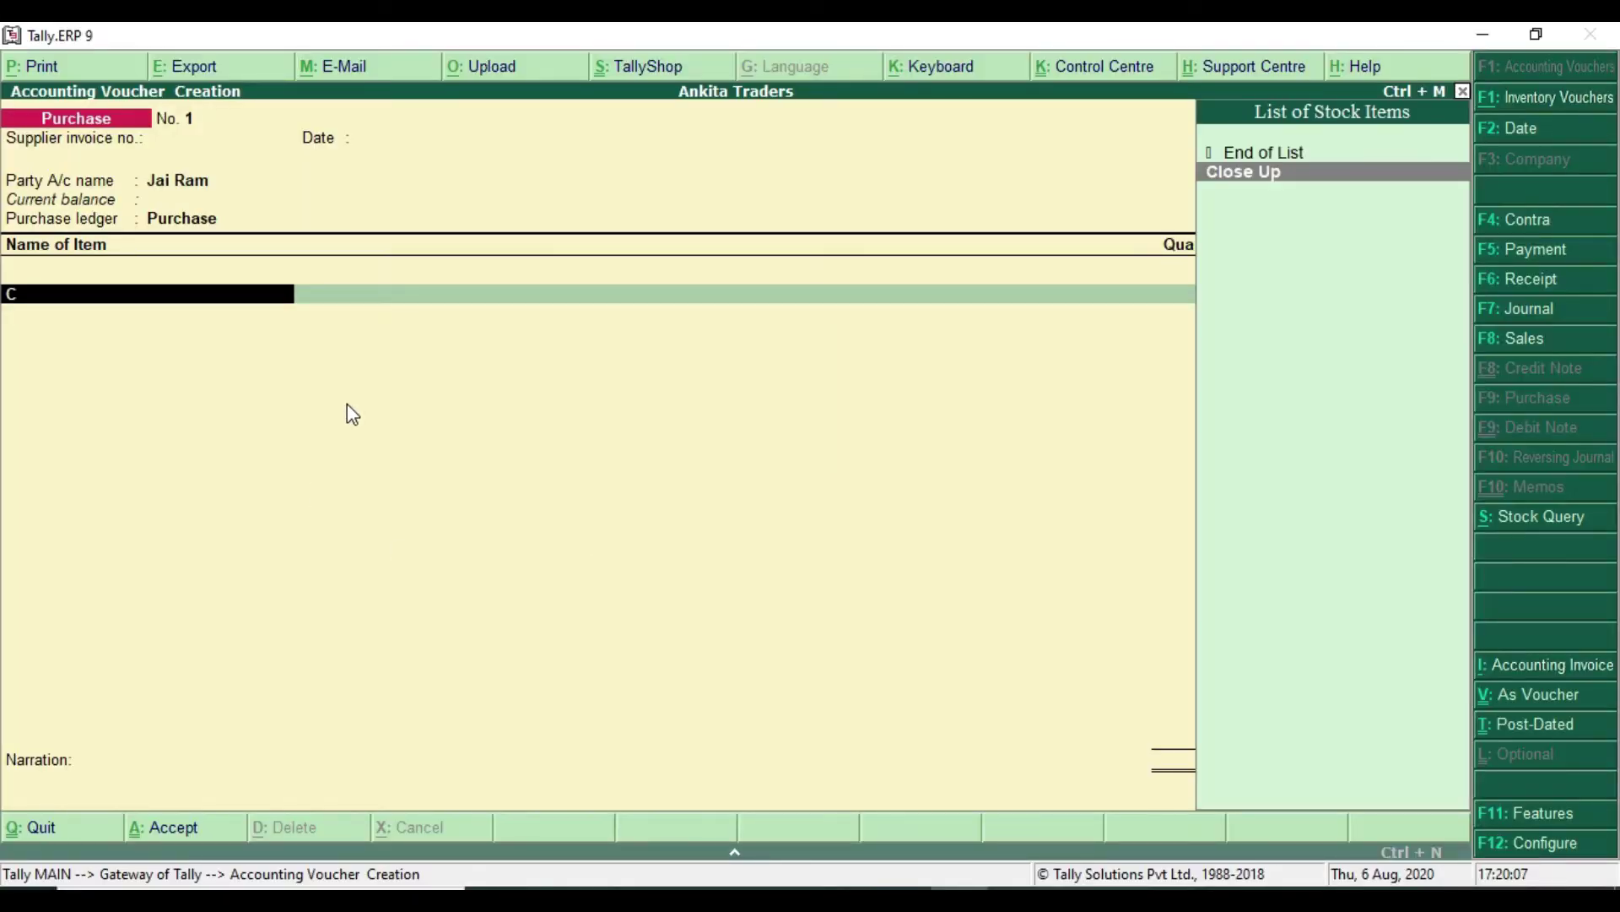
pyautogui.click(1267, 173)
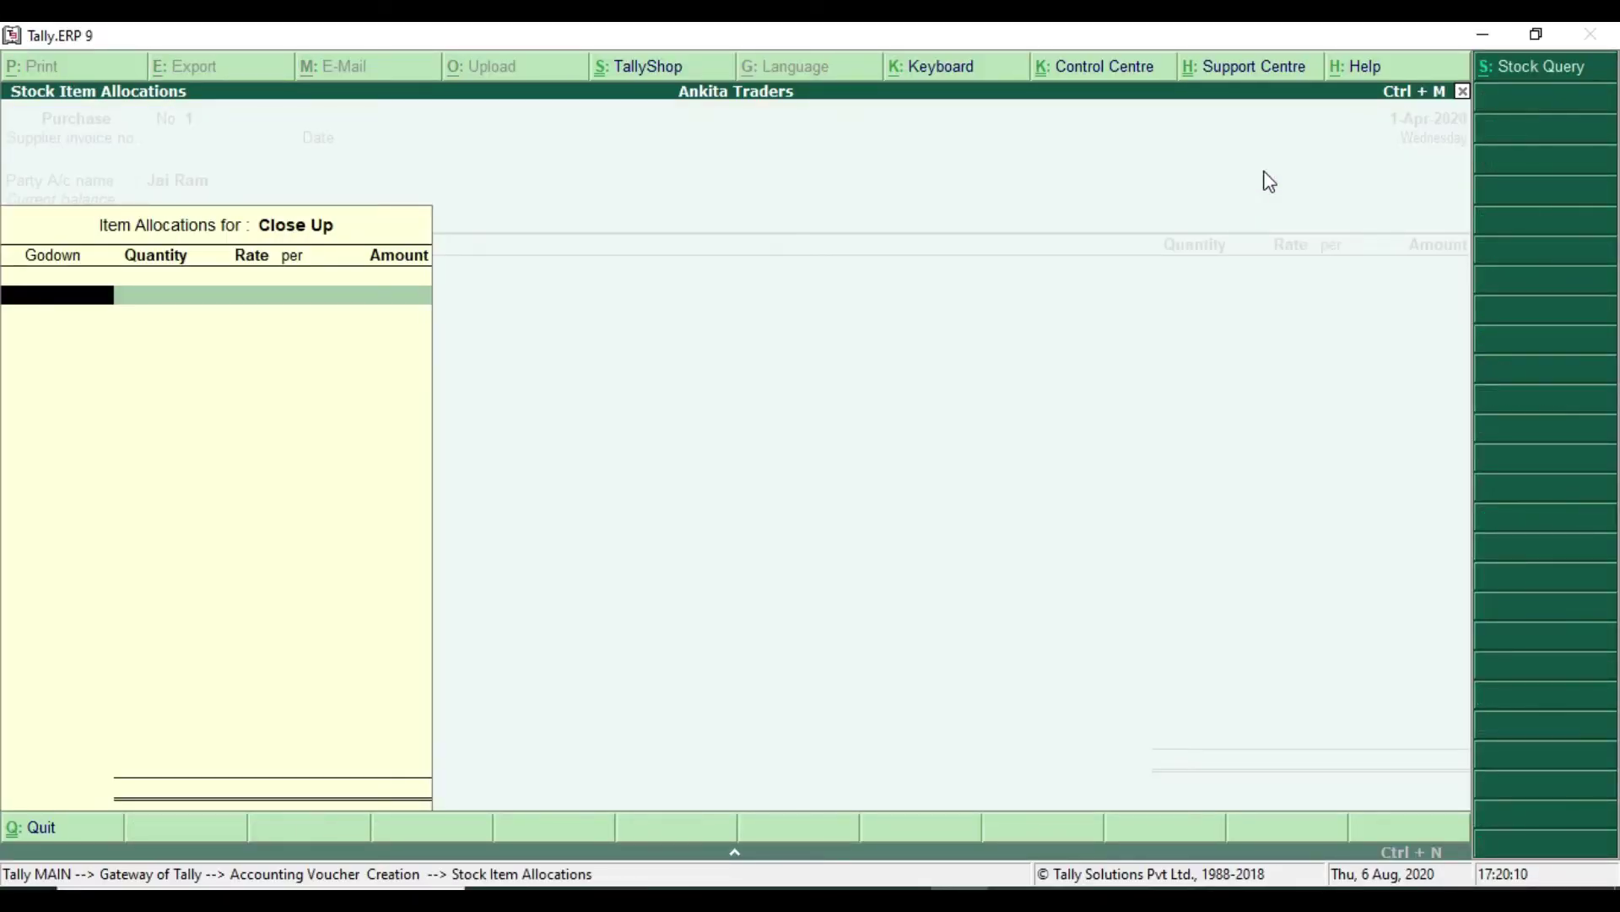
pyautogui.click(1266, 173)
pyautogui.write('90')
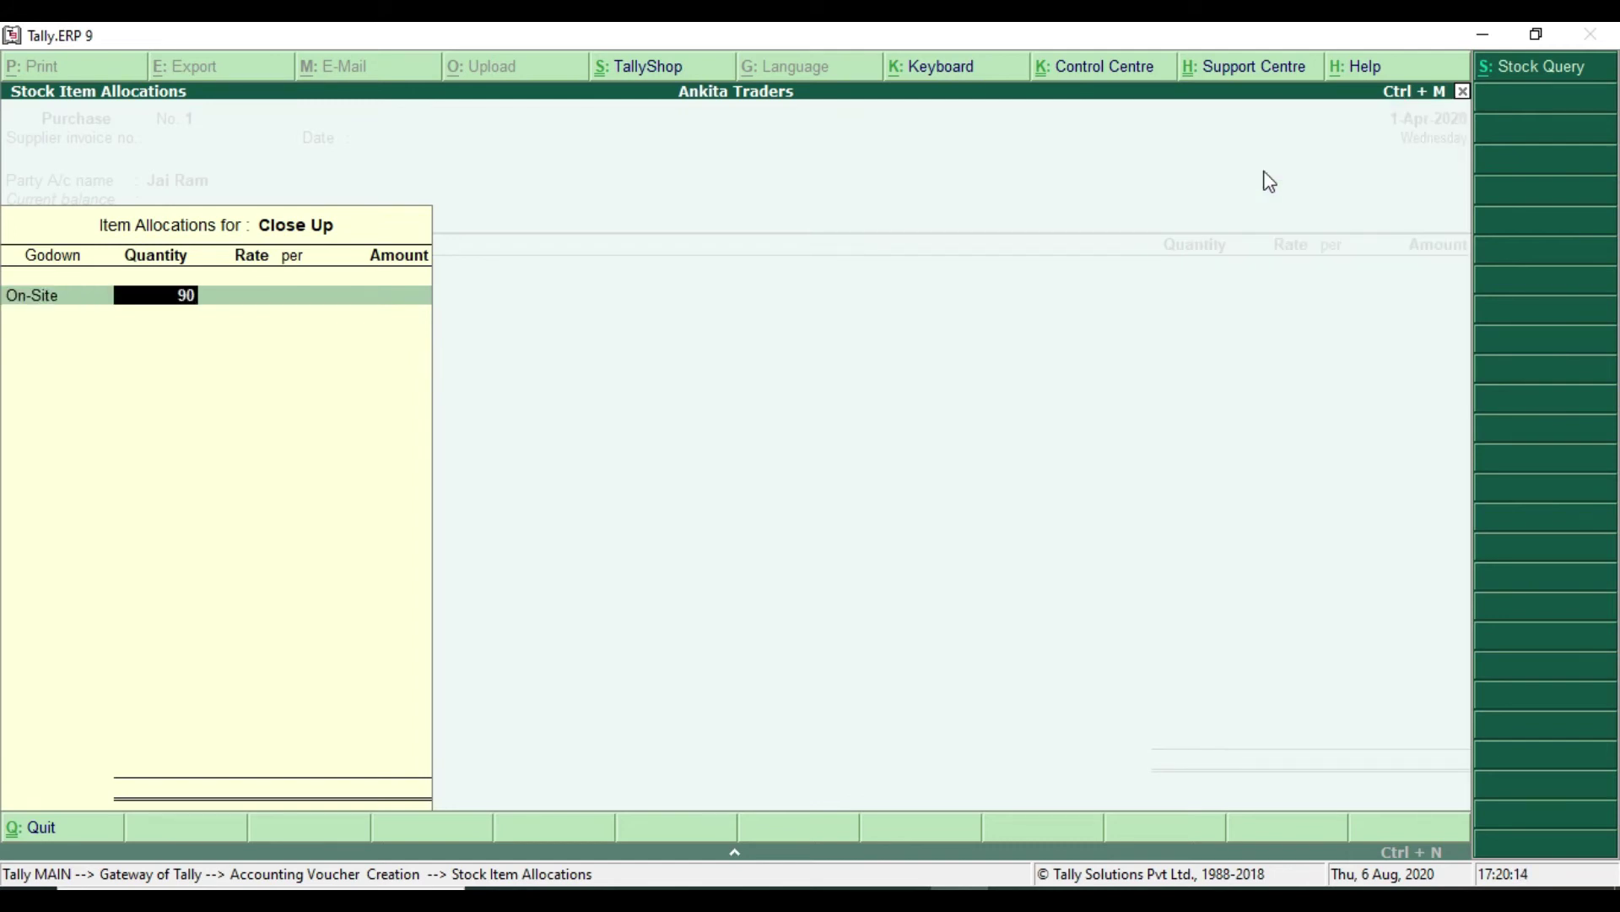
pyautogui.press('Return')
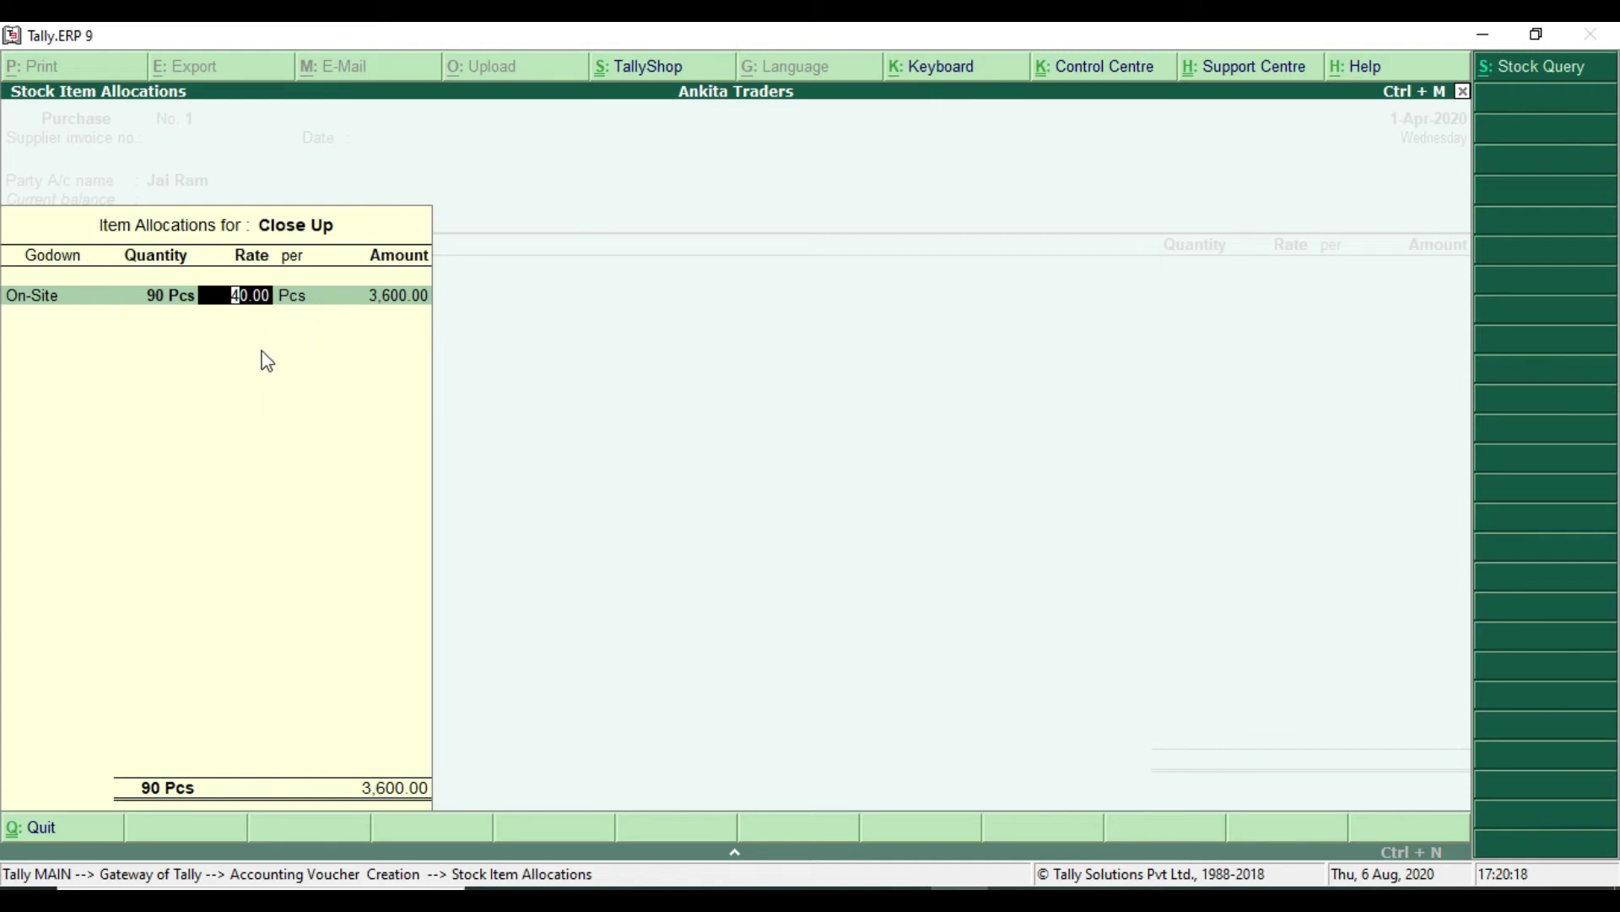
# Compare Close Up's rate with the PDF table, then accept 40.00 per Pcs in Tally.ERP 9 and finish its item allocation.
pyautogui.hotkey('alt', 'Tab')
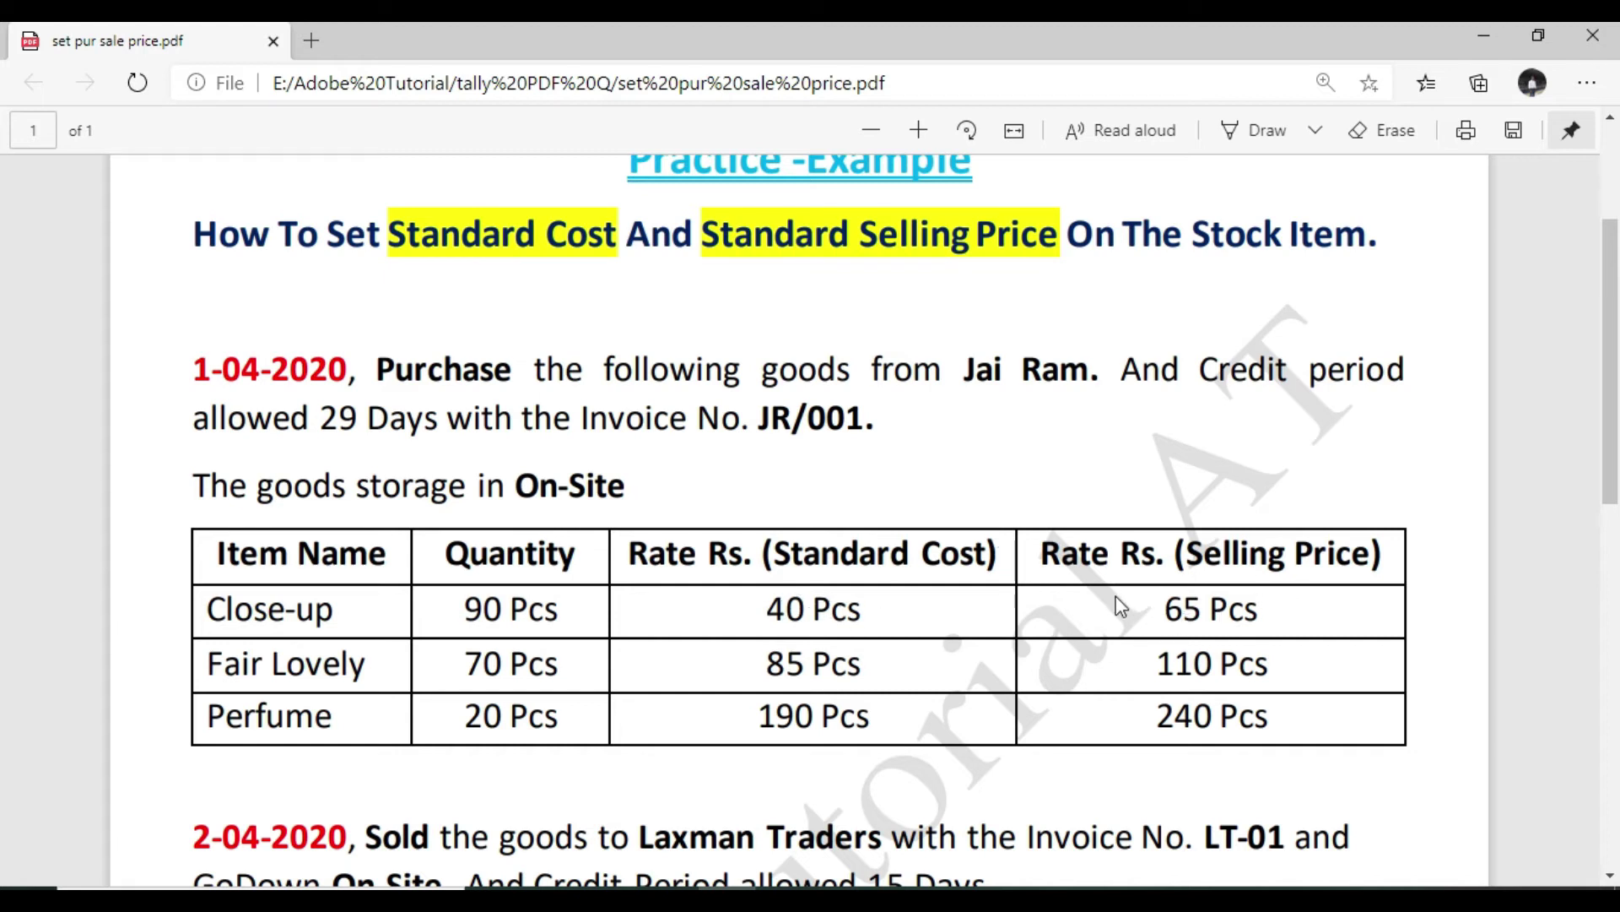
pyautogui.scroll(-2, 319, 707)
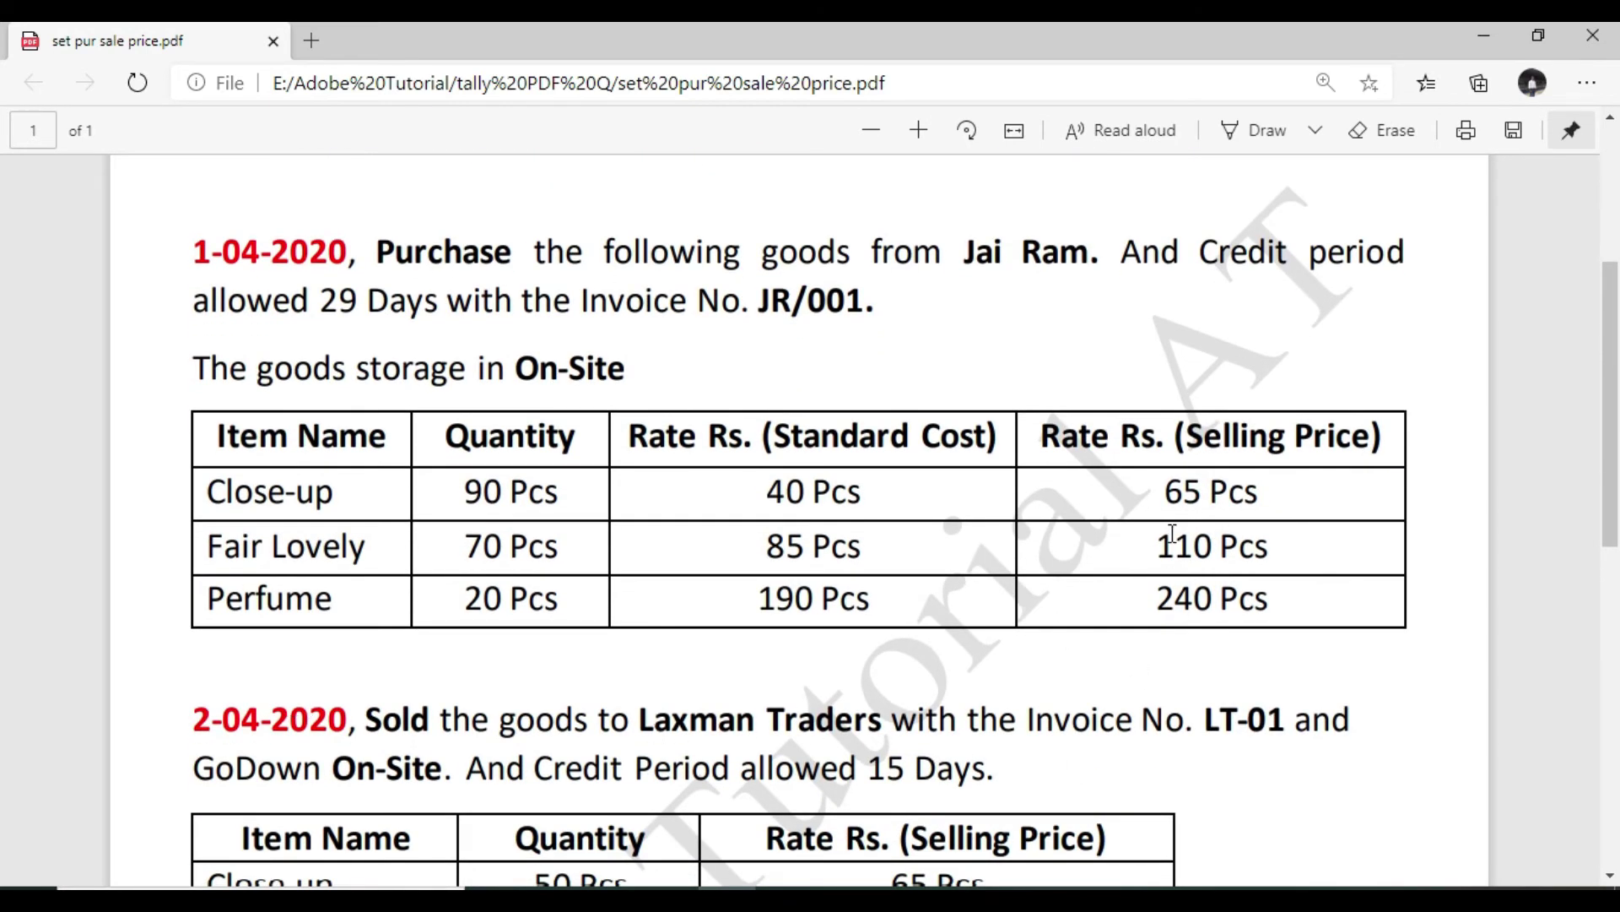
pyautogui.scroll(2, 1025, 569)
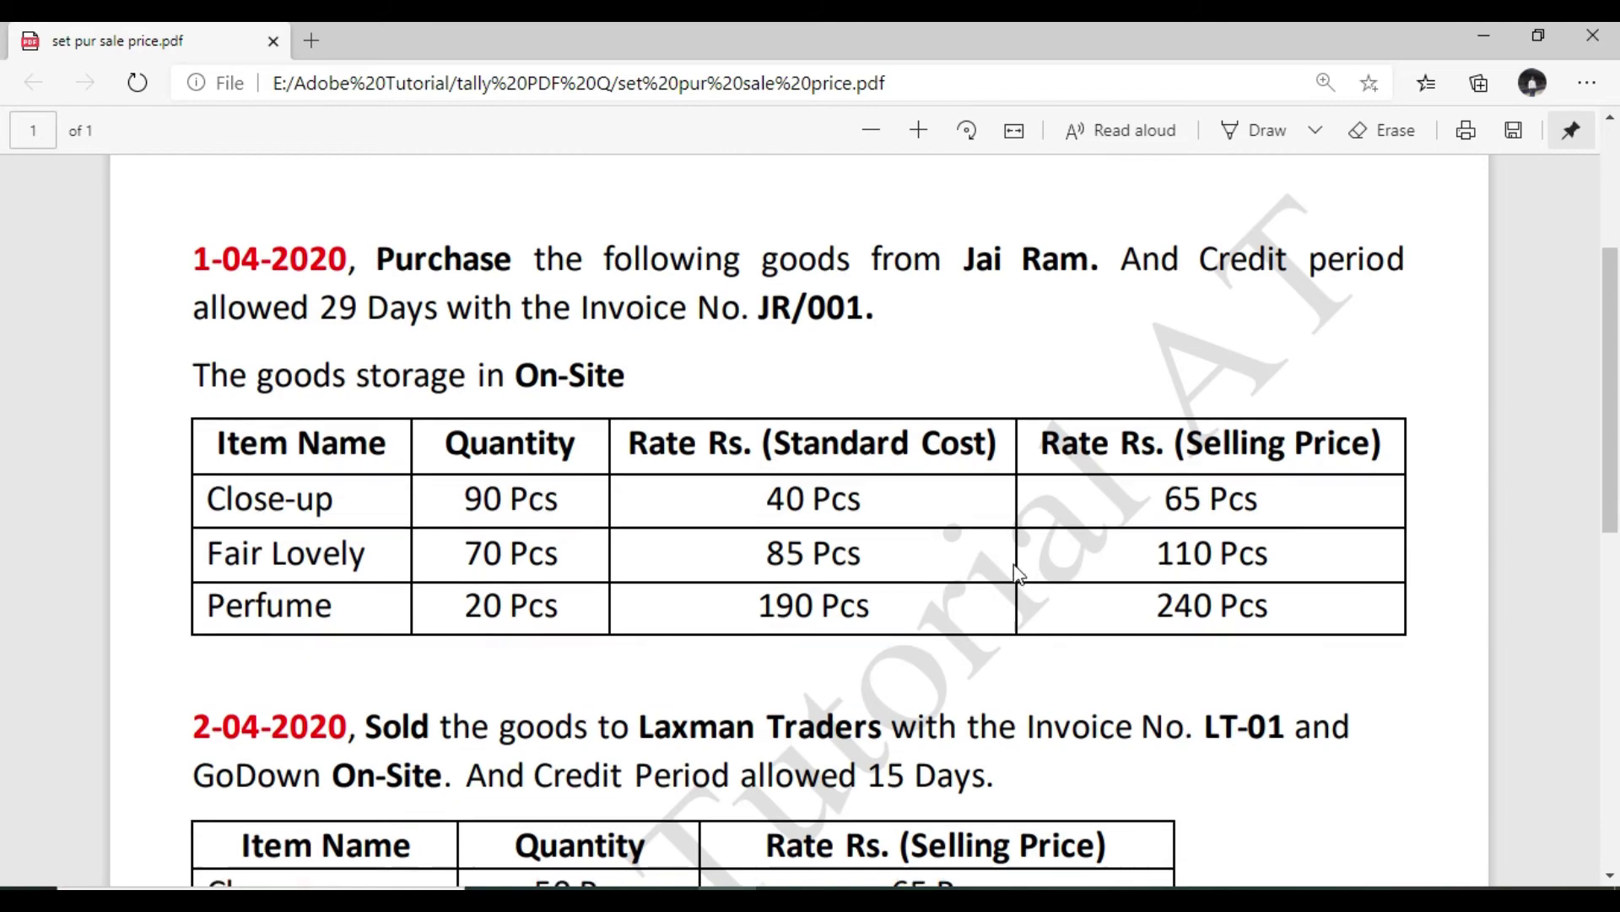
pyautogui.hotkey('alt', 'Tab')
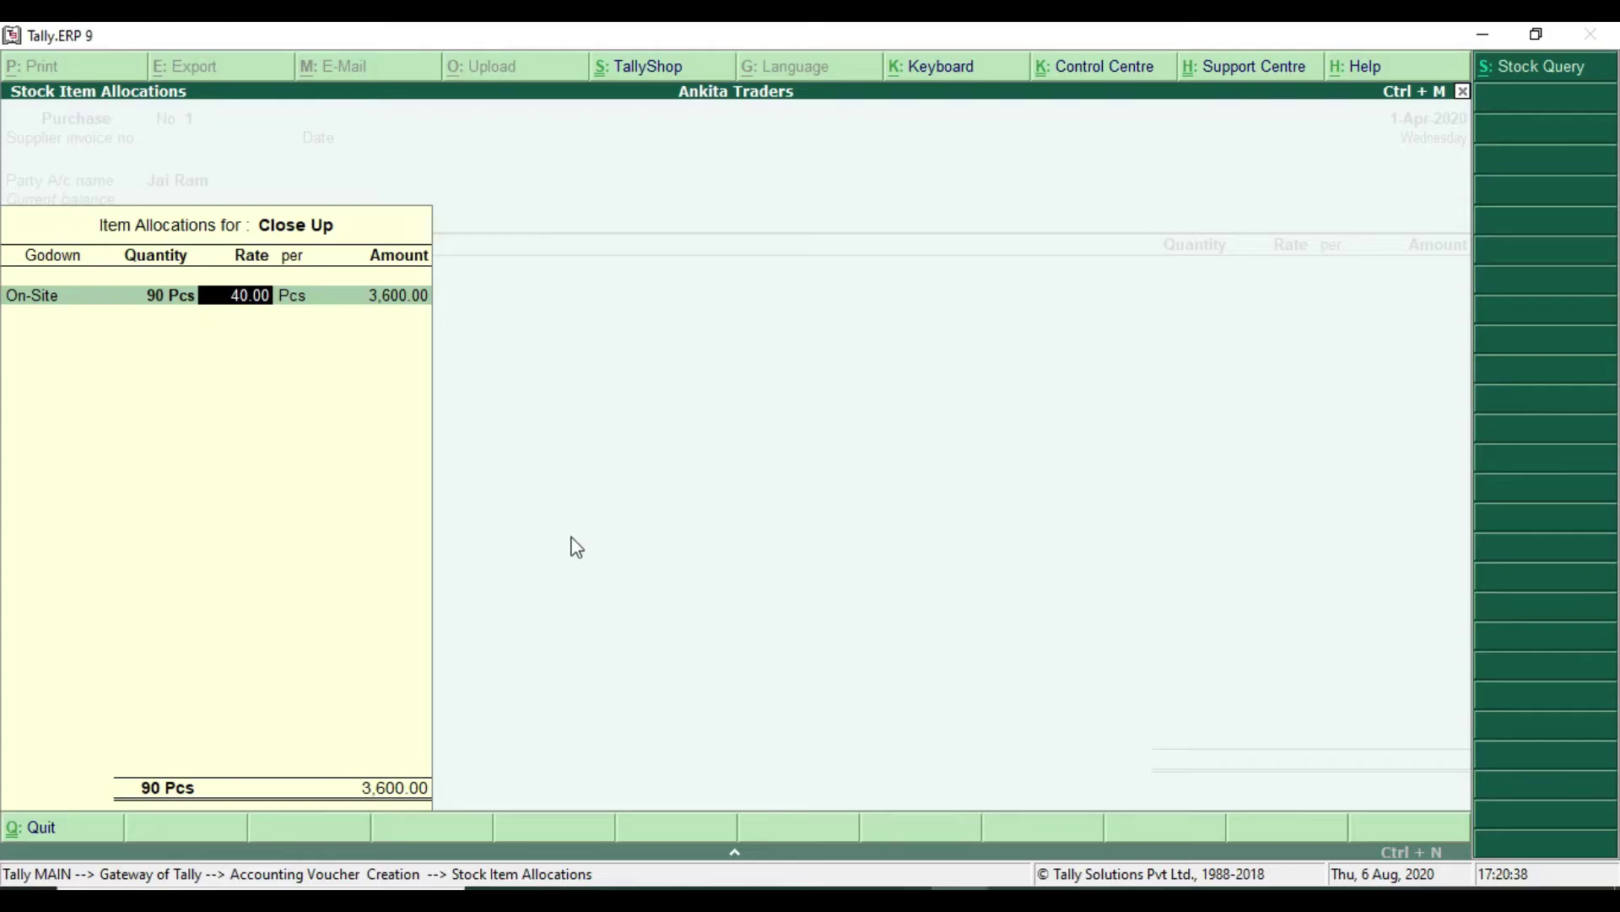
pyautogui.press('Return')
pyautogui.press('Return')
pyautogui.press('Return')
pyautogui.press('Return')
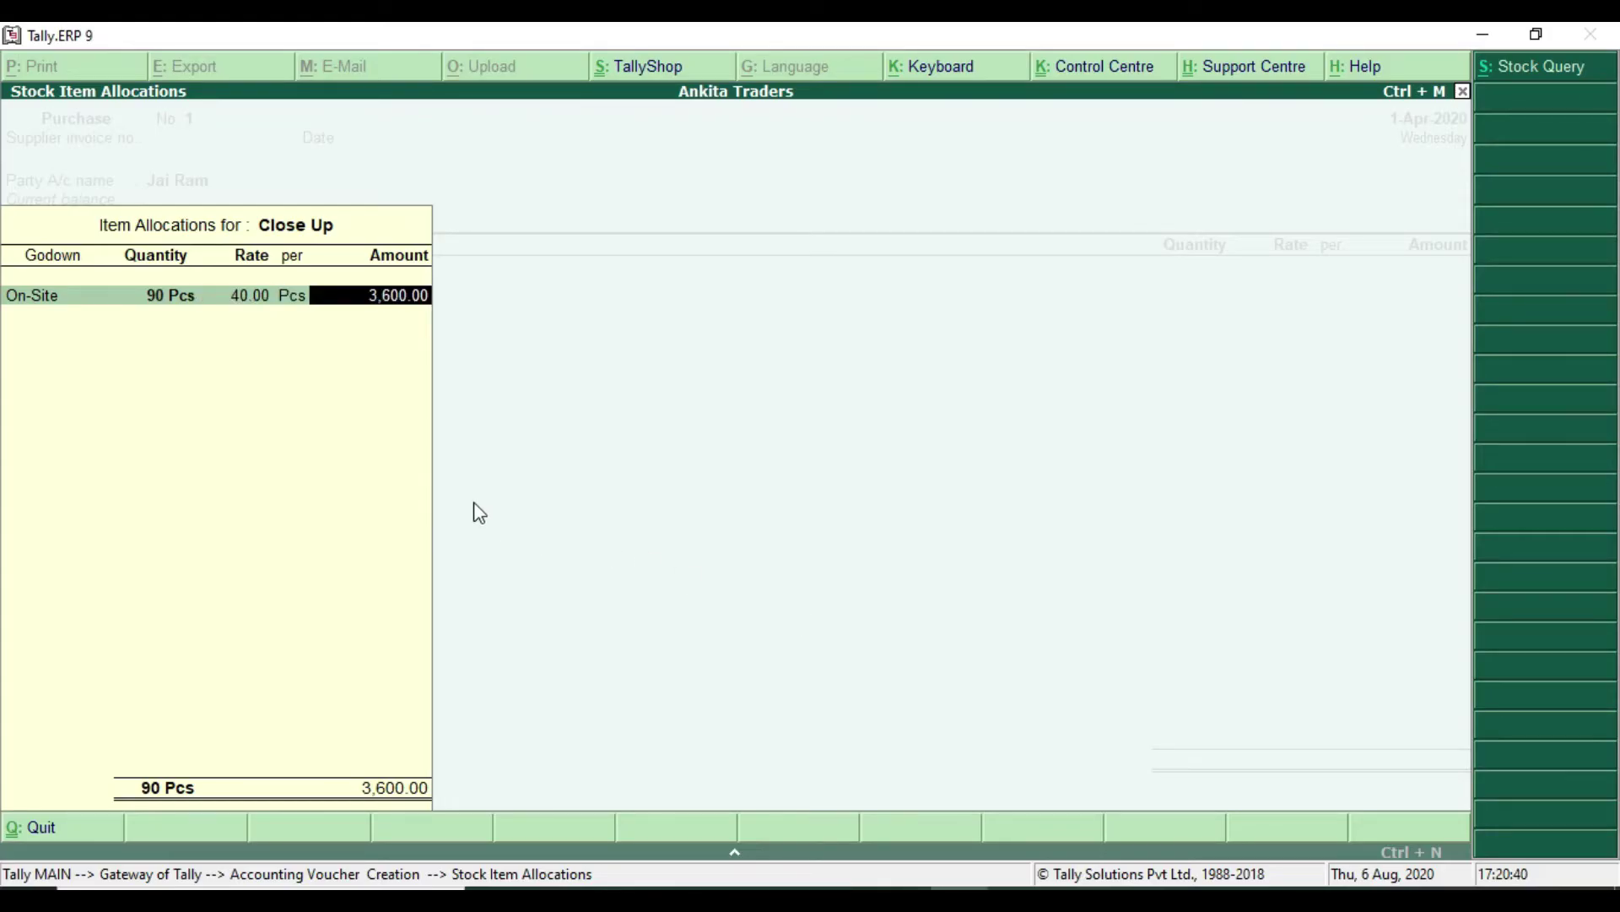
pyautogui.press('Return')
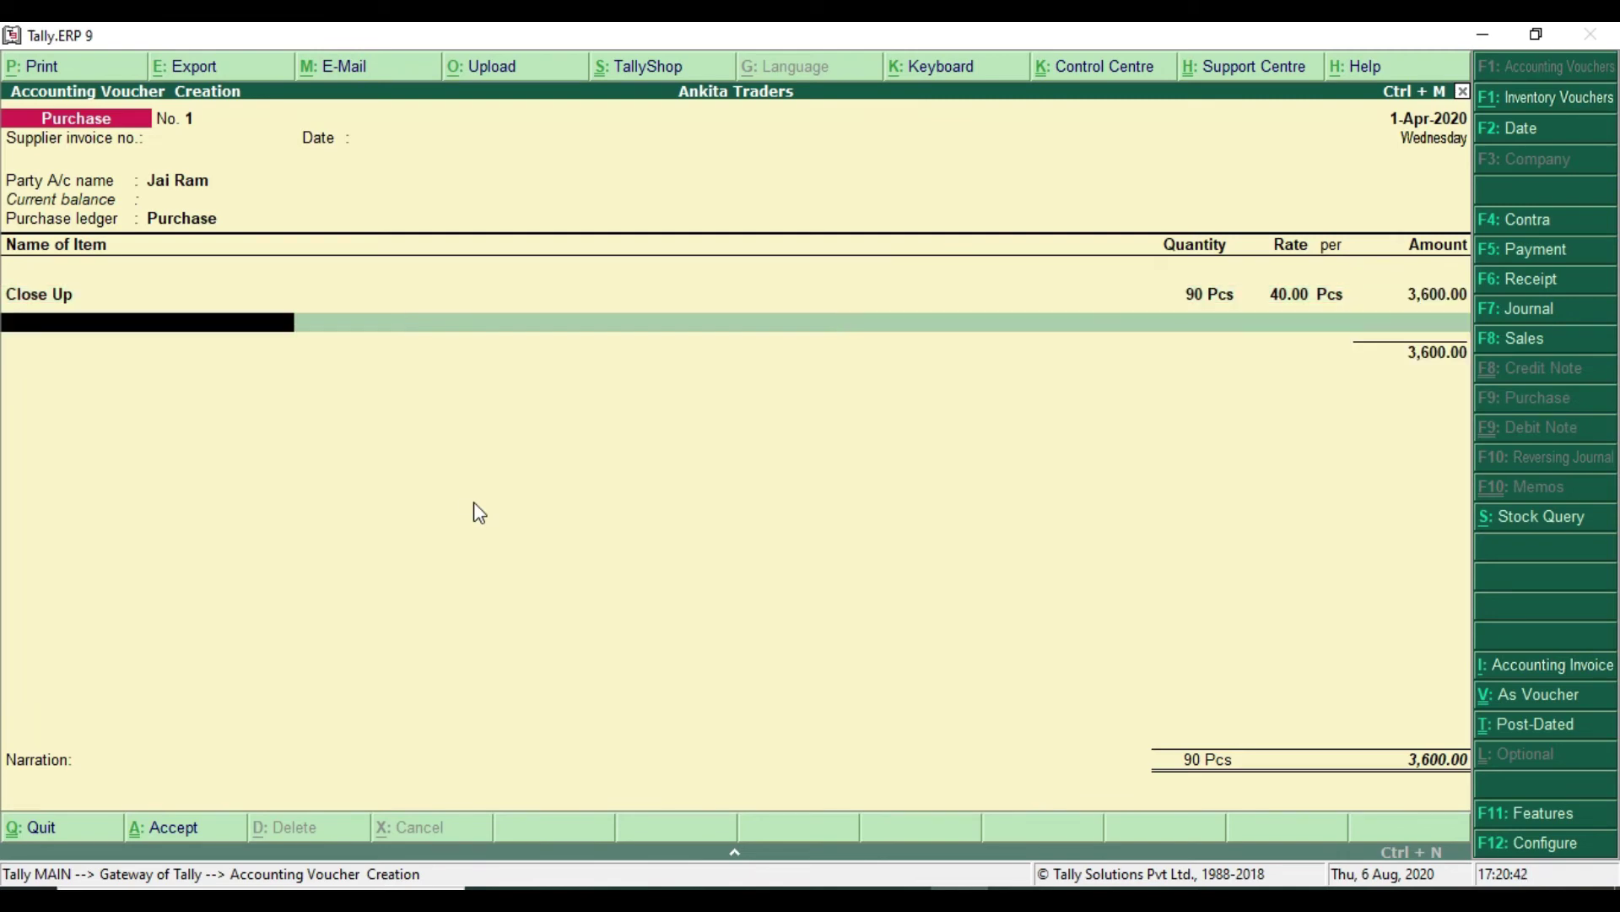
# Check the second item in the PDF and add Fair Lovely to the Tally.ERP 9 voucher: On-Site godown, 70 Pcs at 85.00 per Pcs.
pyautogui.hotkey('alt', 'Tab')
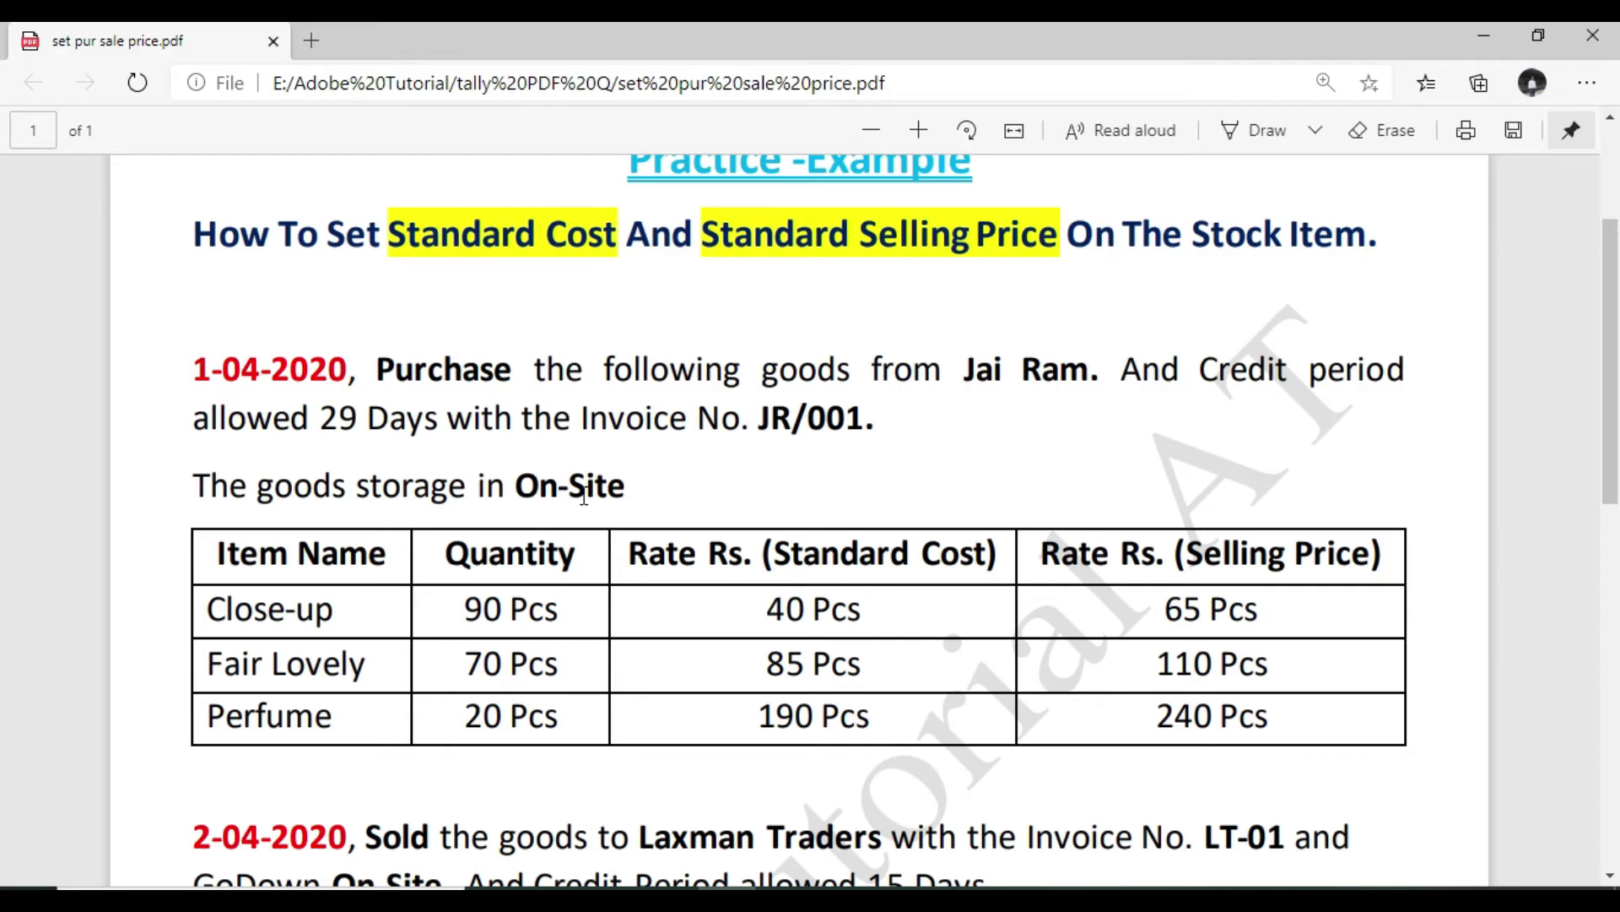
pyautogui.hotkey('alt', 'Tab')
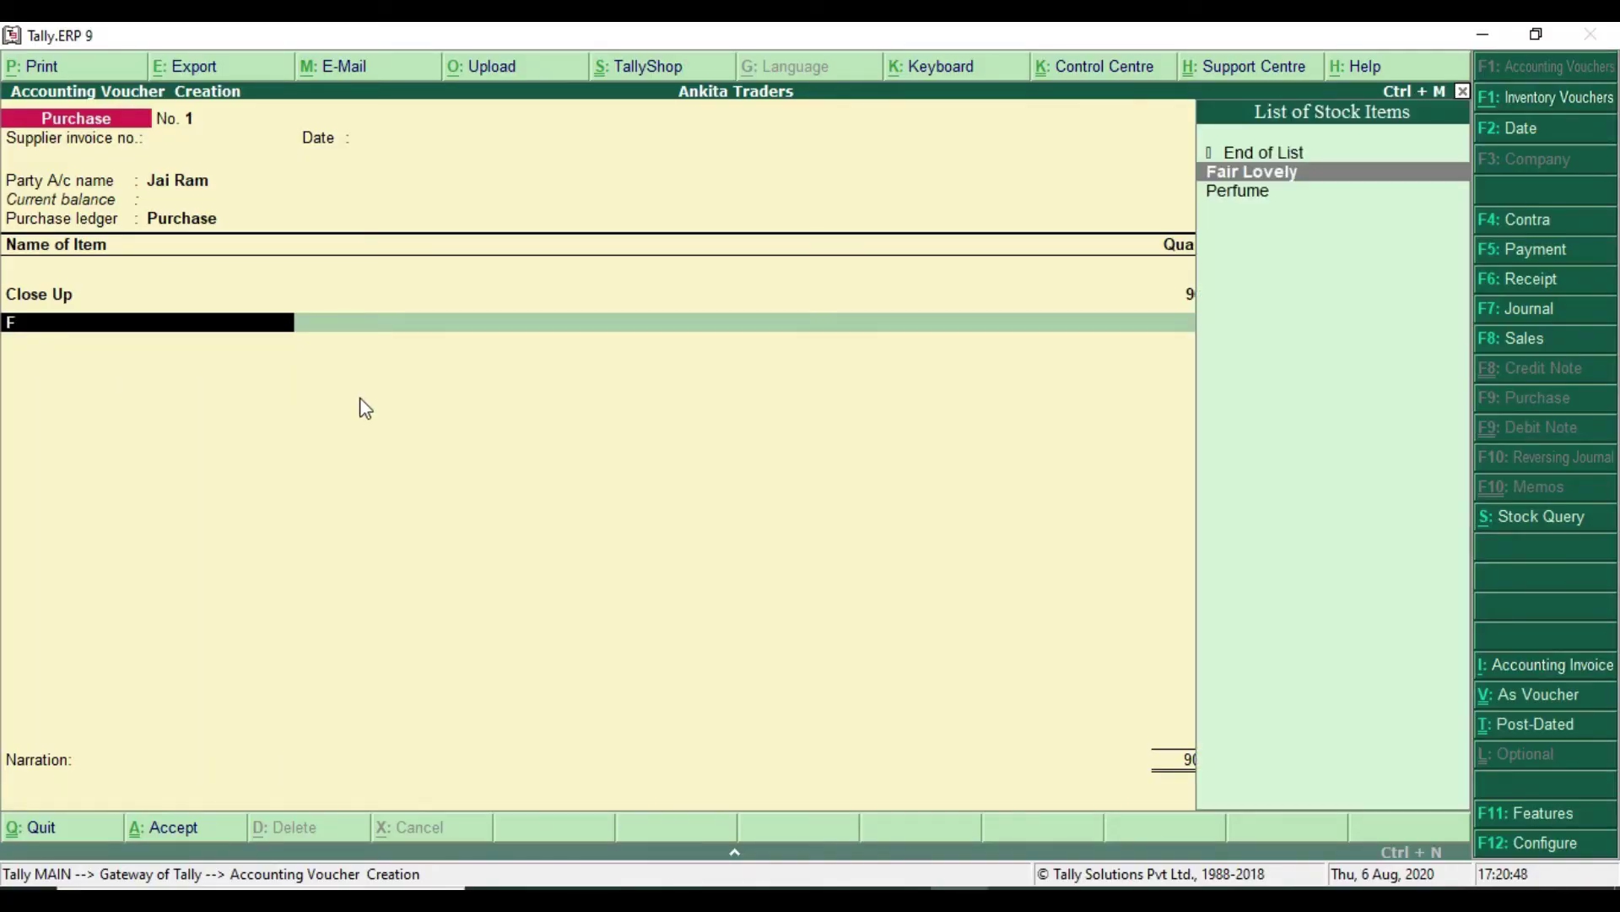
pyautogui.press('Return')
pyautogui.write('O')
pyautogui.press('Return')
pyautogui.write('70')
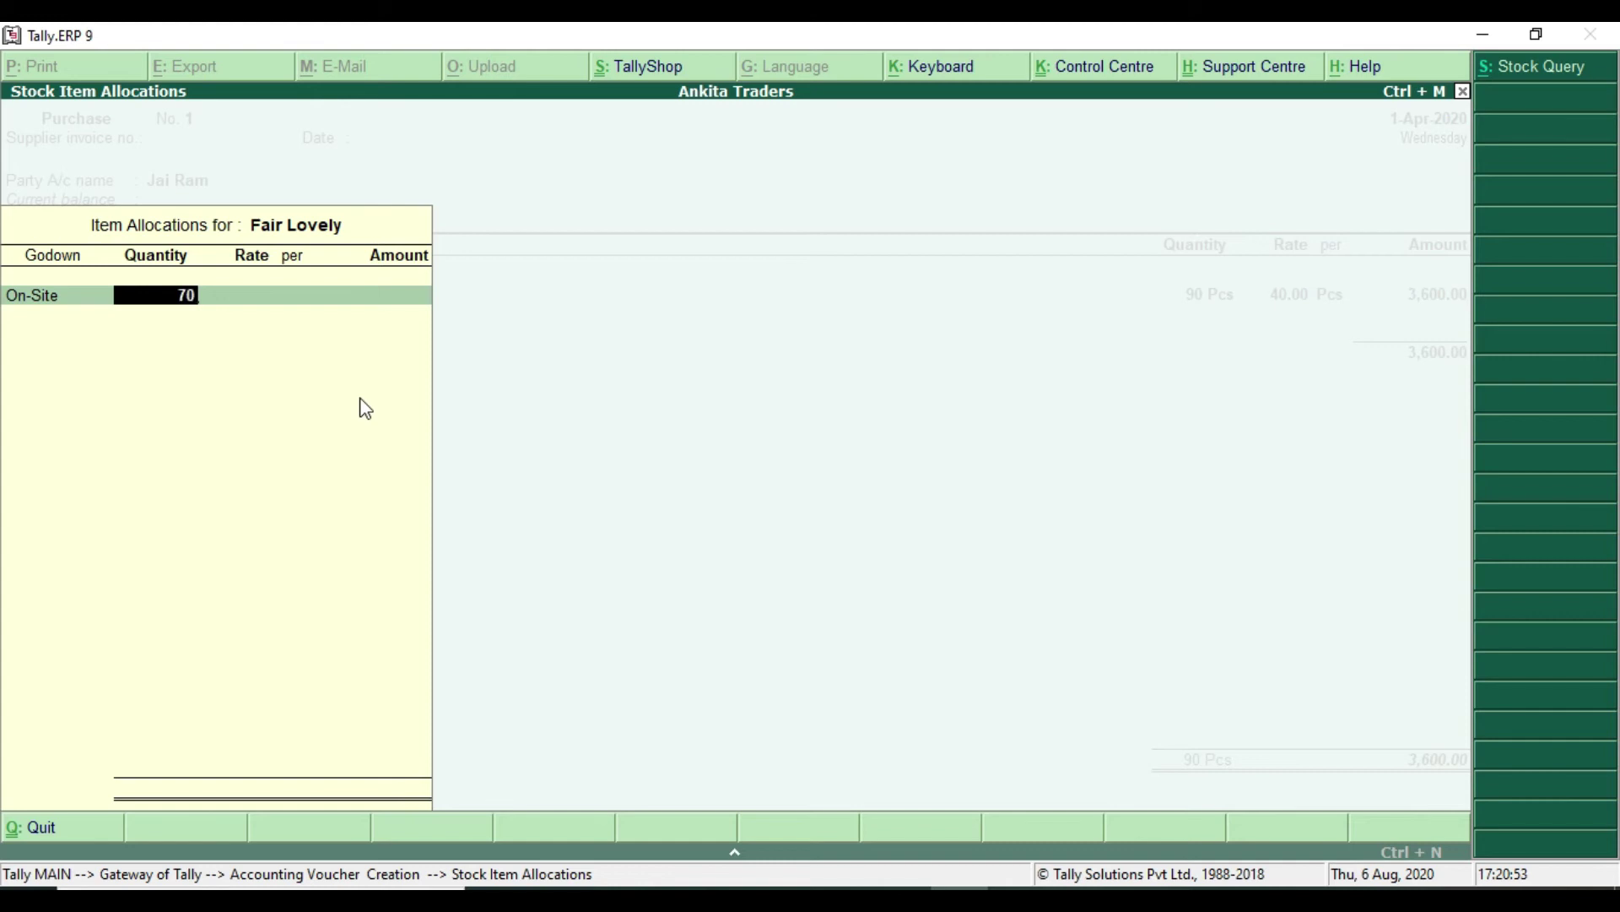
pyautogui.press('Return')
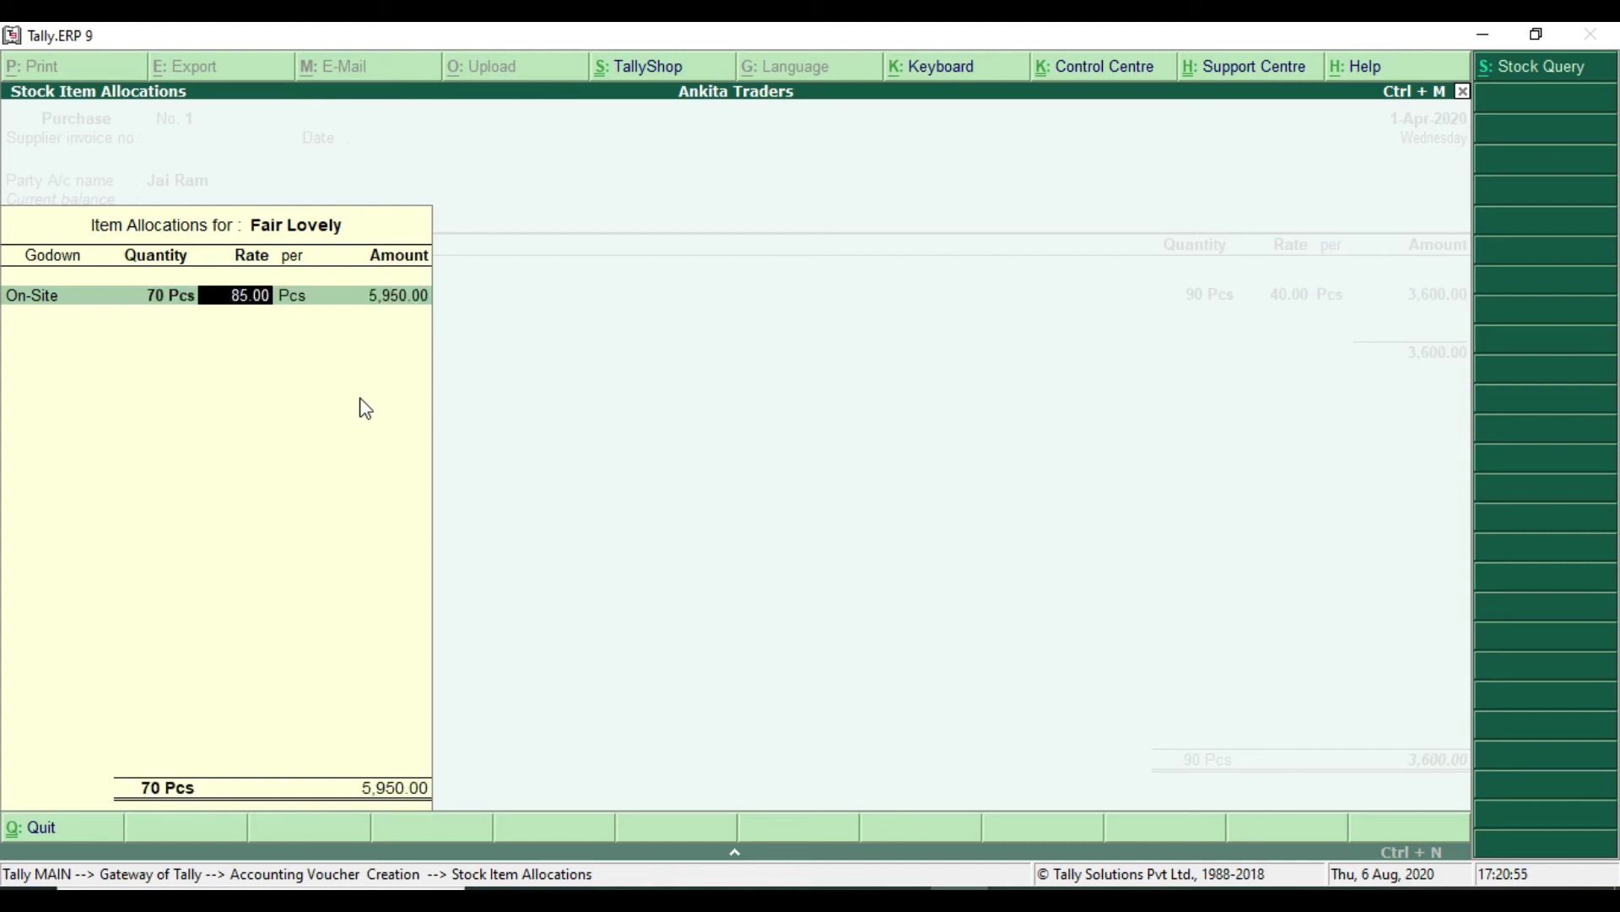
pyautogui.press('Return')
pyautogui.press('Return')
pyautogui.press('Return')
pyautogui.press('Return')
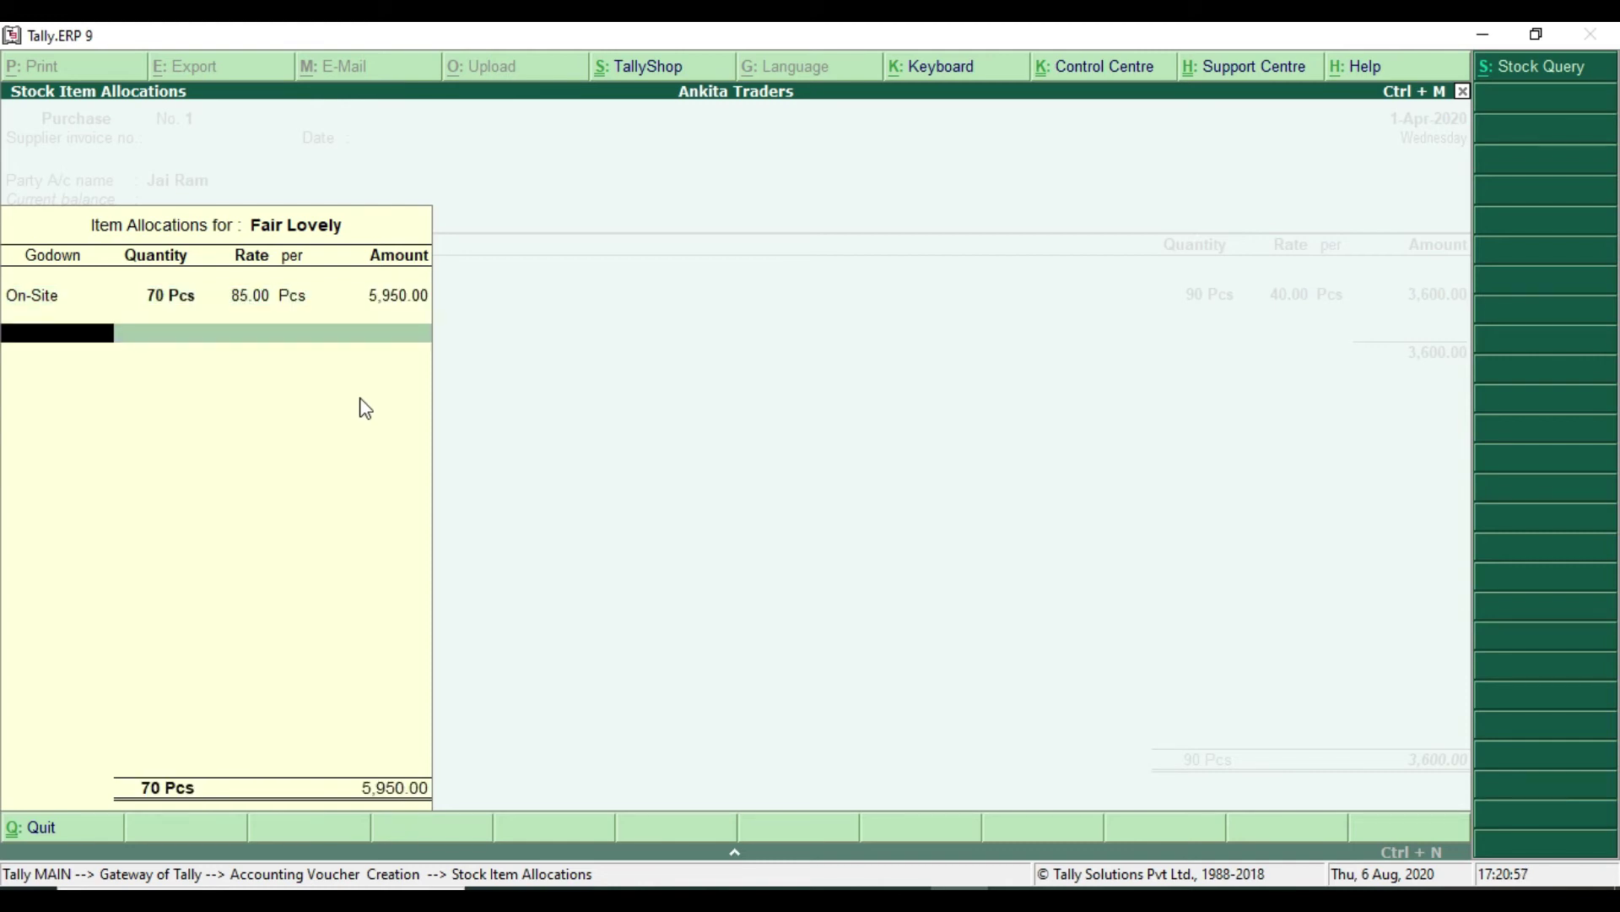
pyautogui.press('Return')
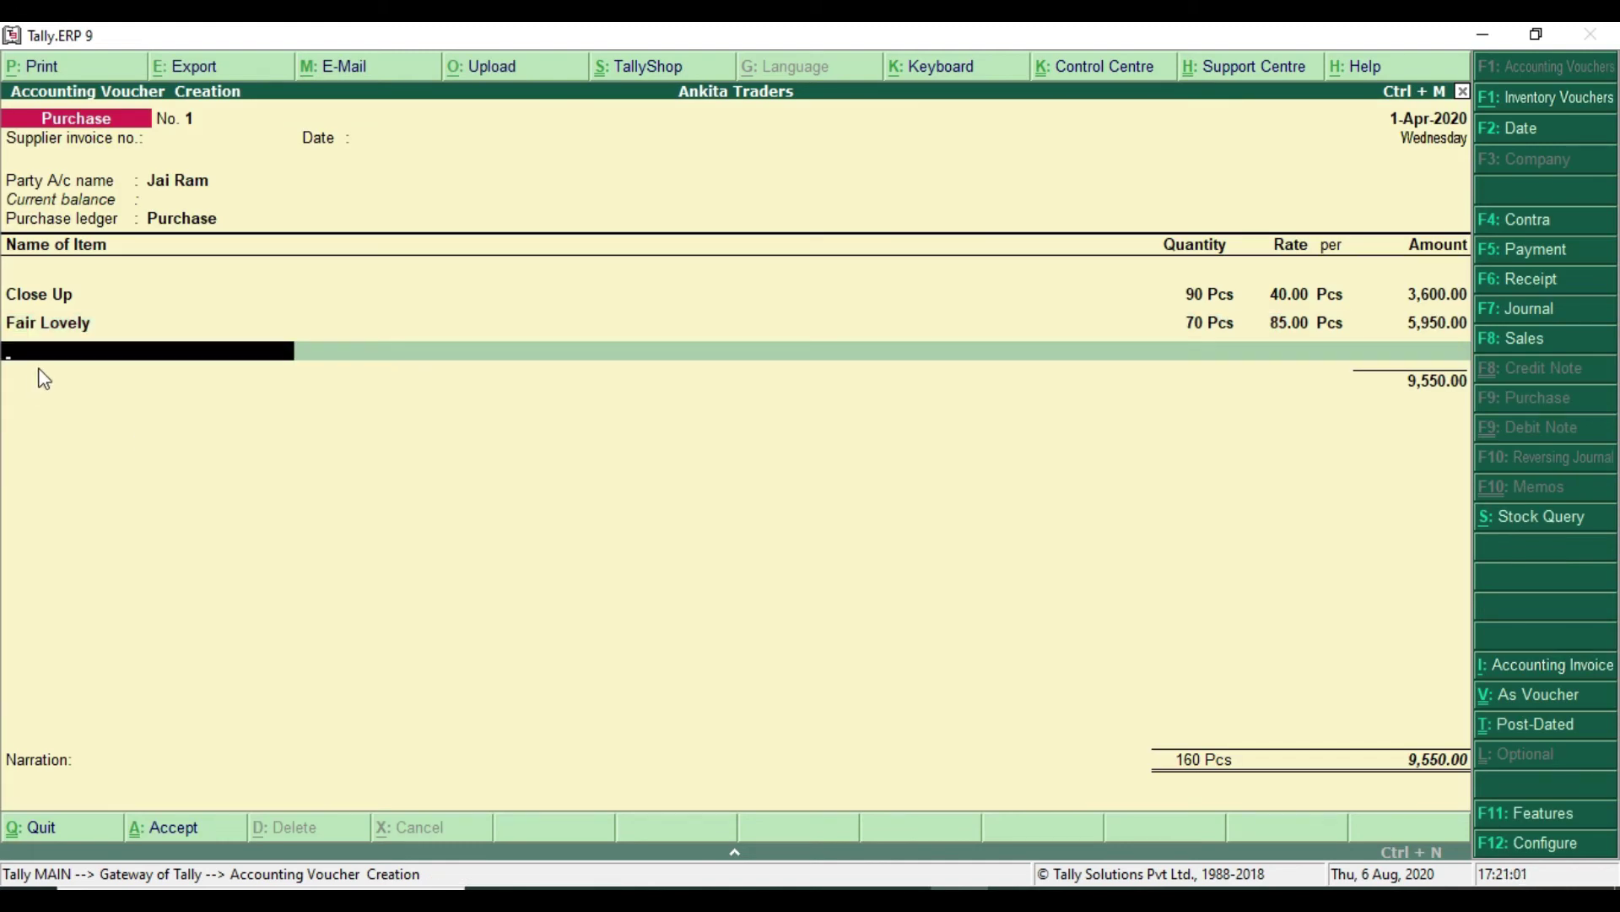
# Check the third item in the PDF and add Perfume to the Tally.ERP 9 voucher: On-Site godown, 20 Pcs at 190.00 per Pcs.
pyautogui.hotkey('alt', 'Tab')
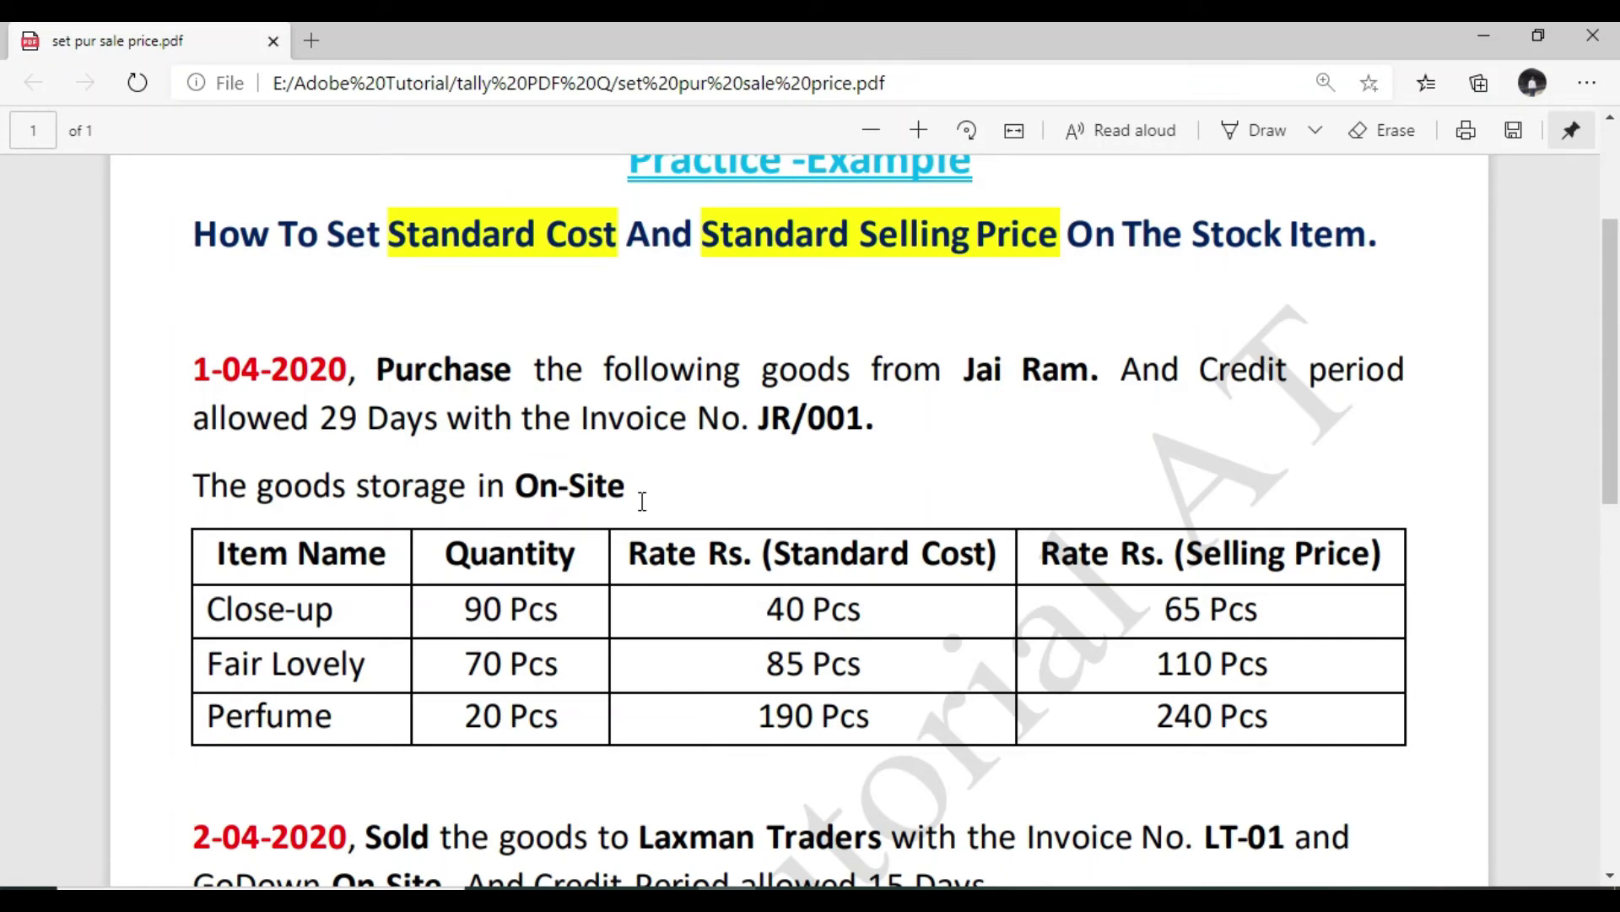
pyautogui.hotkey('alt', 'Tab')
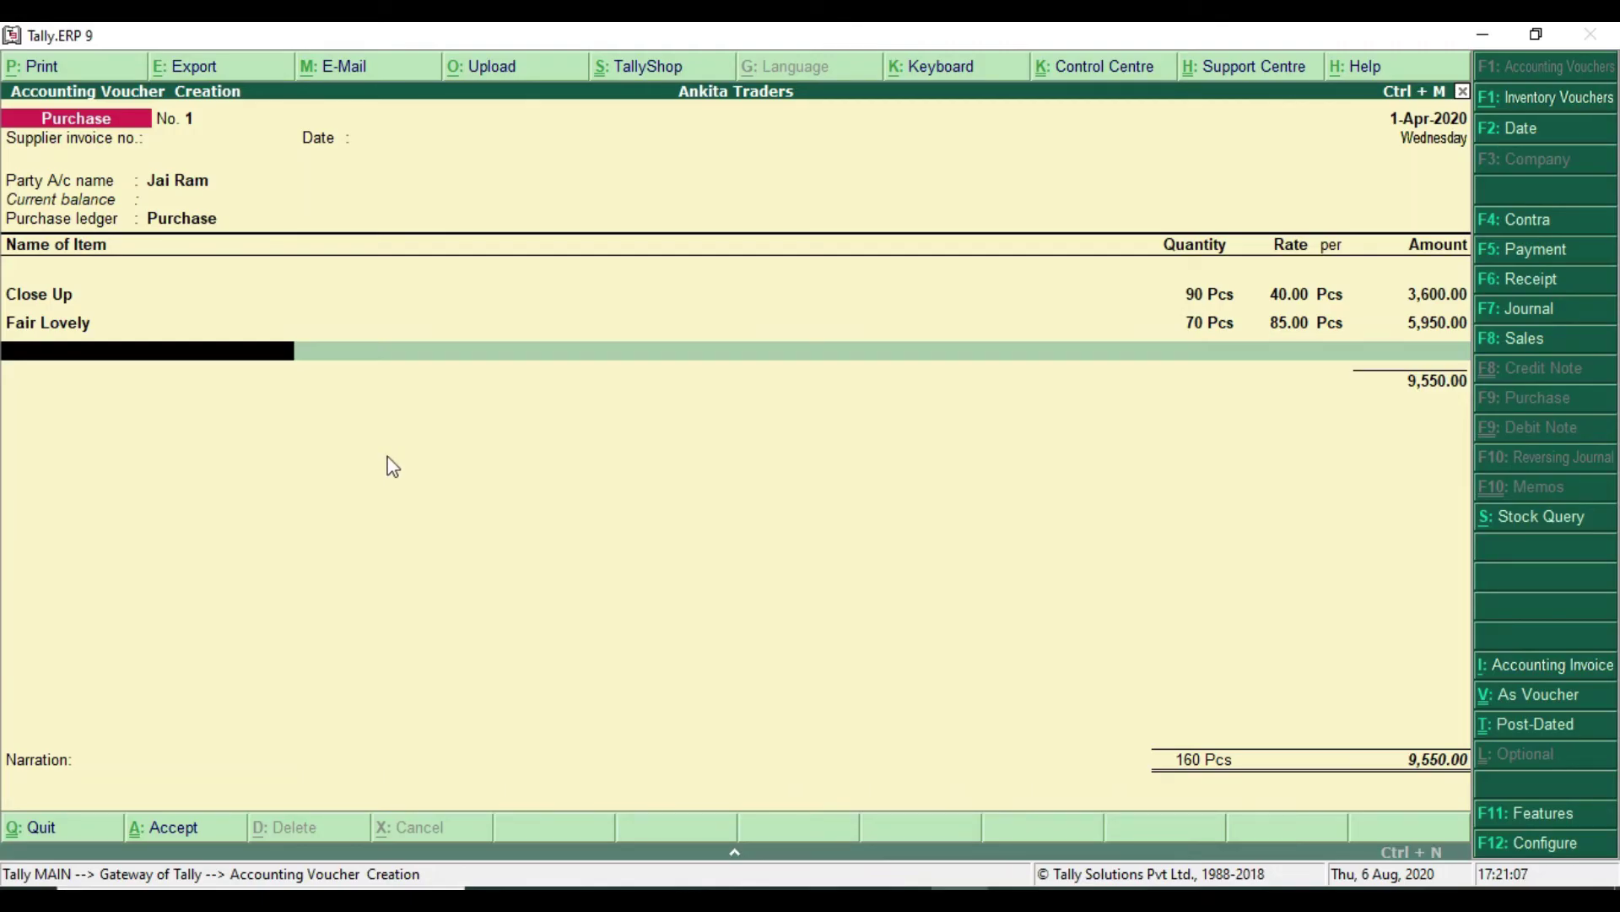
pyautogui.write('P')
pyautogui.press('Return')
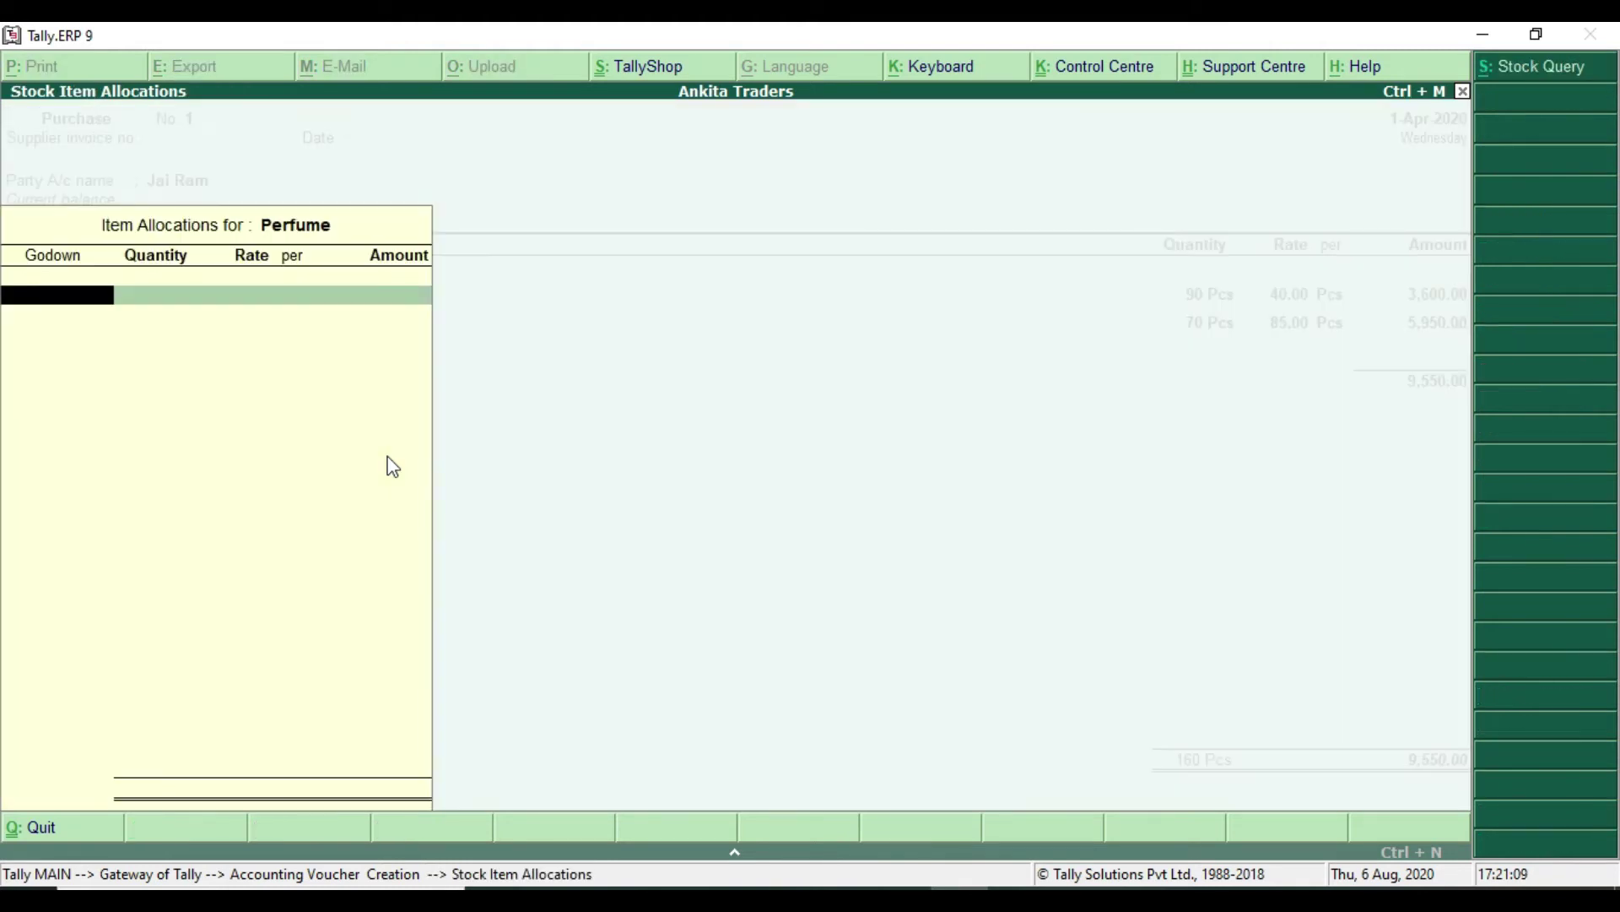
pyautogui.write('O')
pyautogui.press('Return')
pyautogui.write('20')
pyautogui.press('Return')
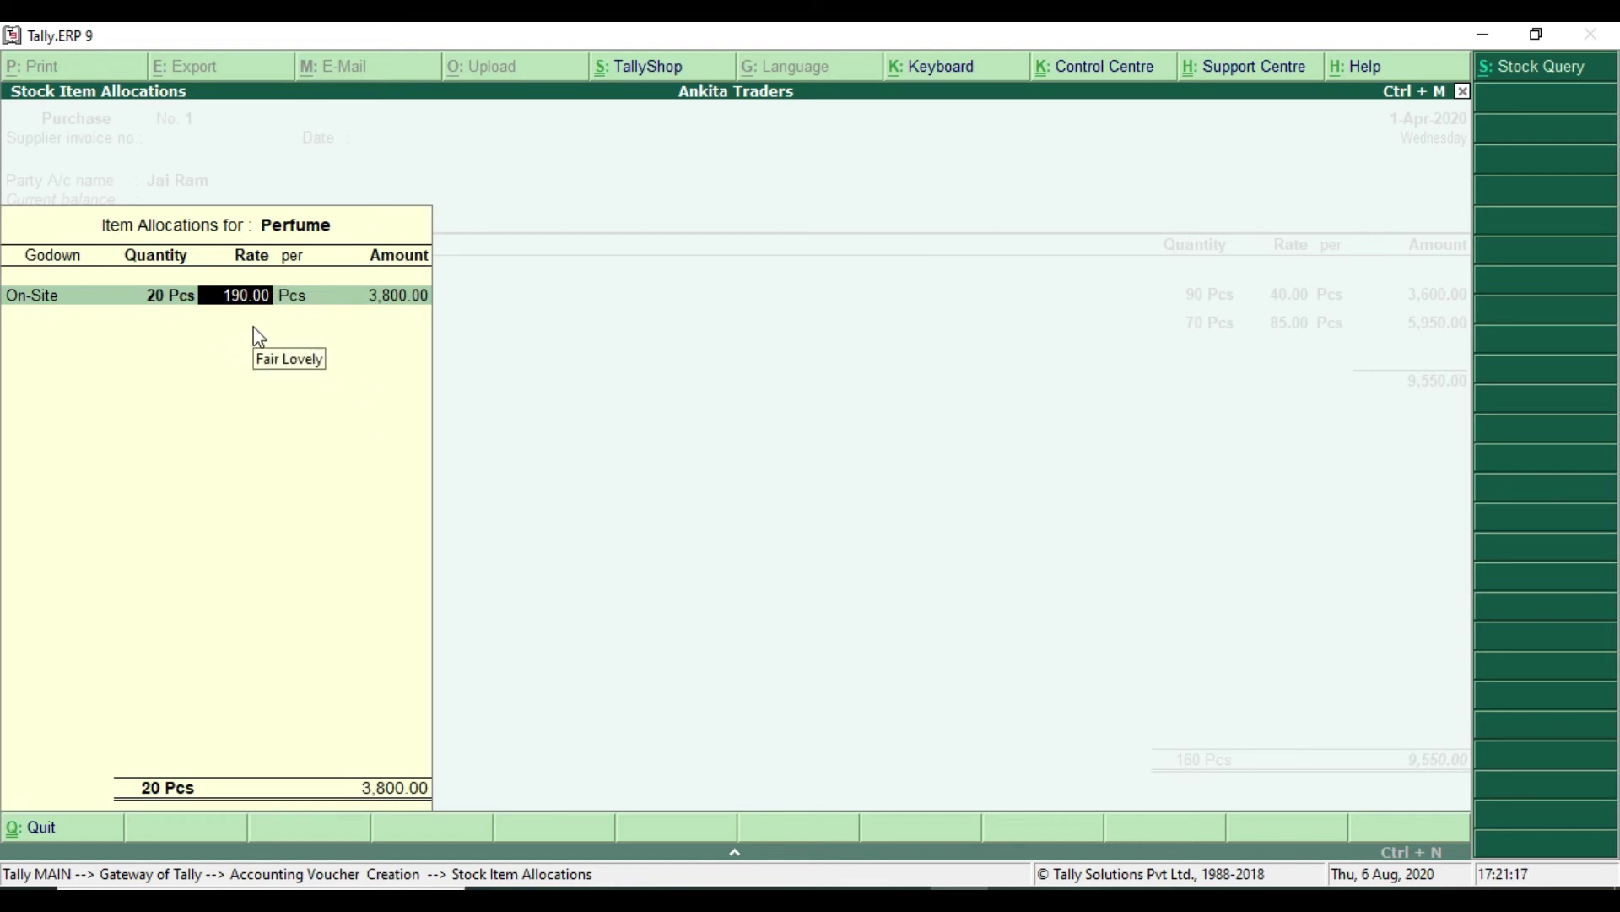
pyautogui.press('Return')
pyautogui.press('Return')
pyautogui.press('Return')
pyautogui.press('Return')
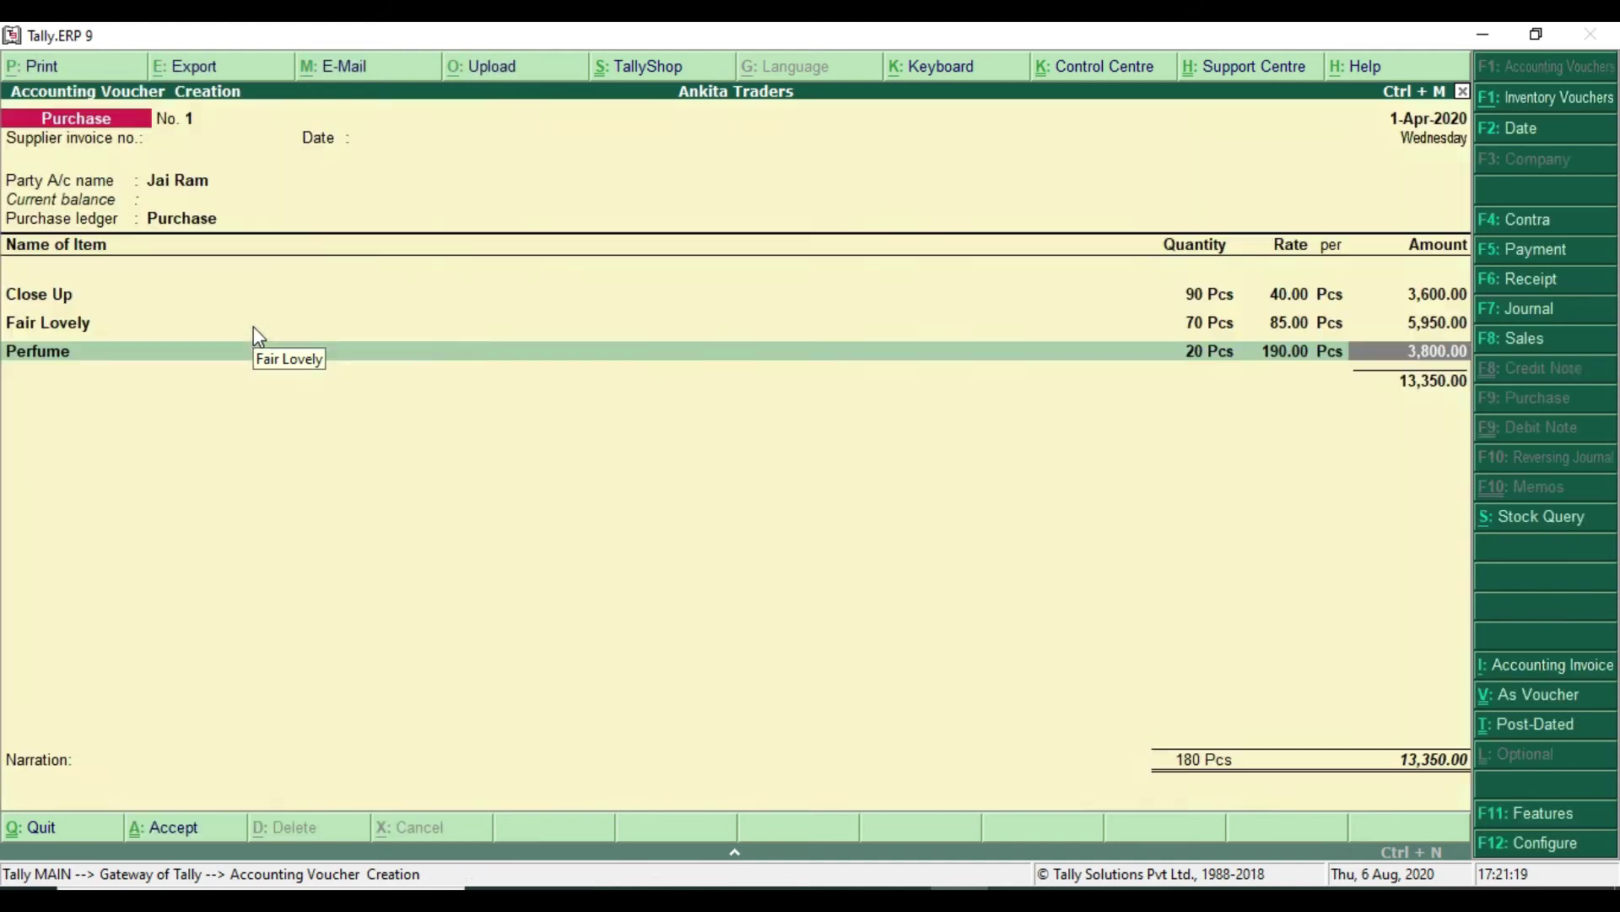
# Finish the purchase item list, check the invoice number in the PDF, and enter JR/001 as a New Ref in Tally.ERP 9's bill-wise details.
pyautogui.press('Return')
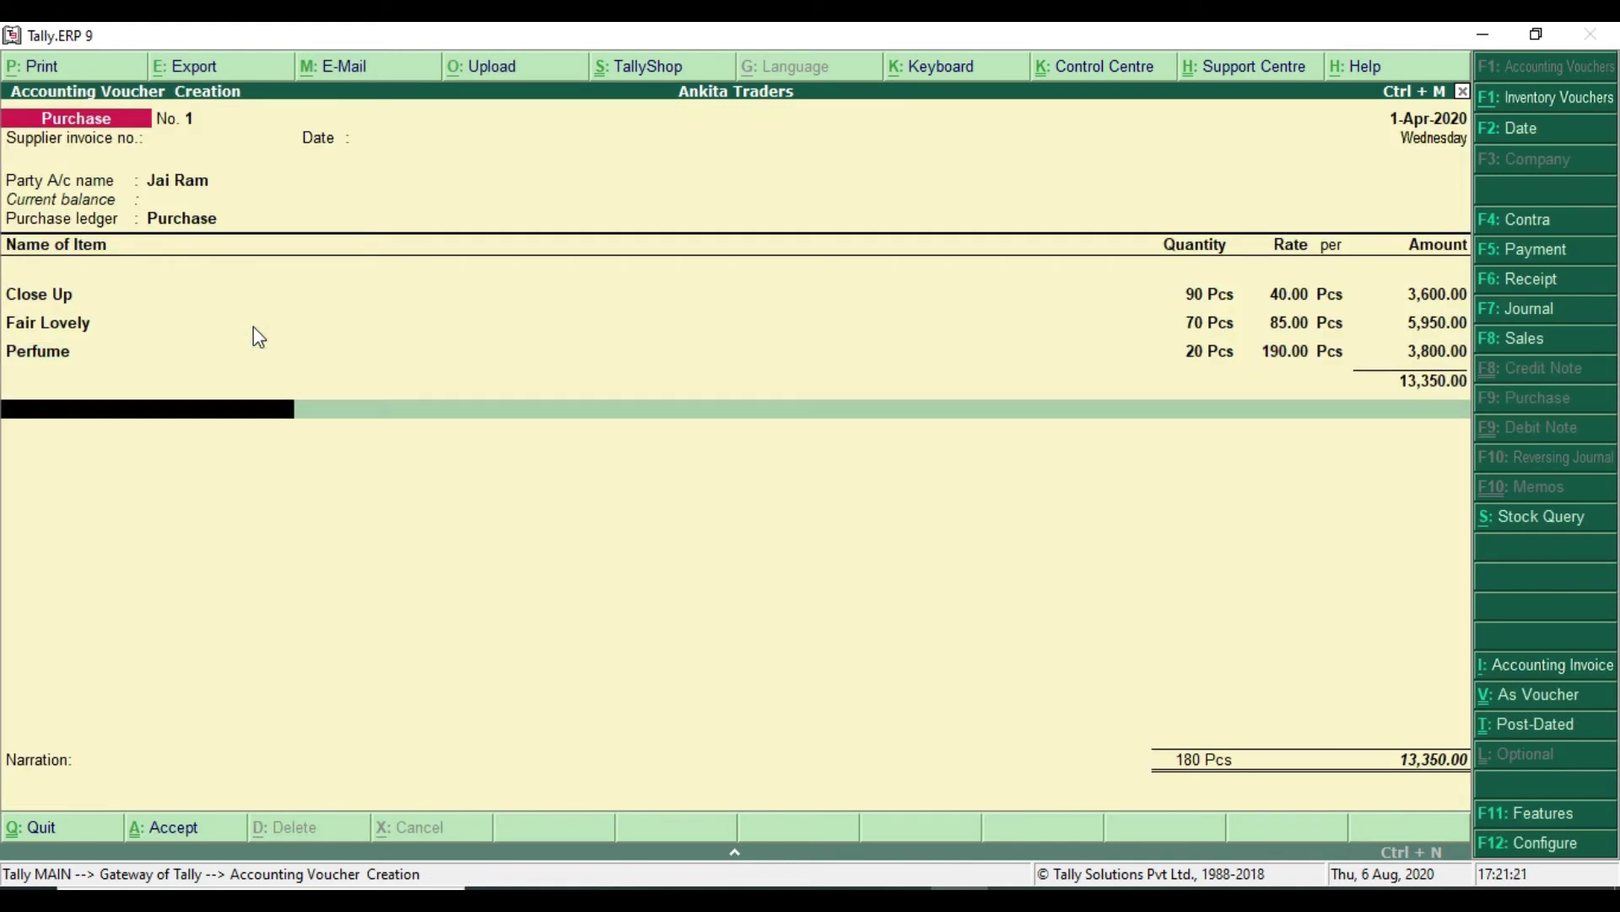
pyautogui.press('Return')
pyautogui.press('Return')
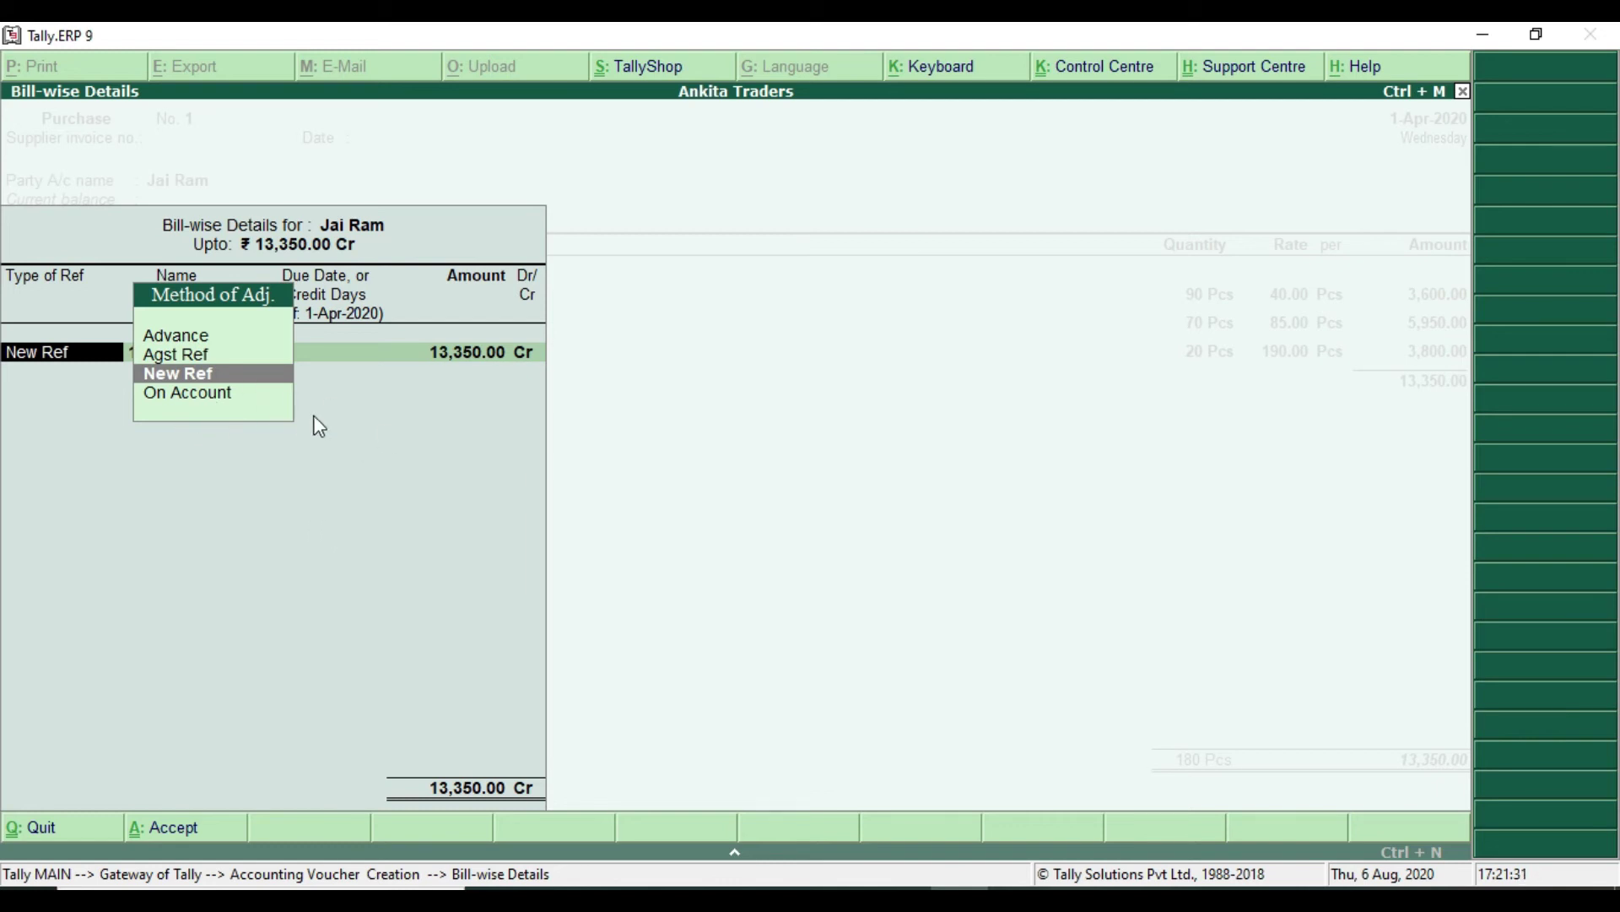
pyautogui.press('Return')
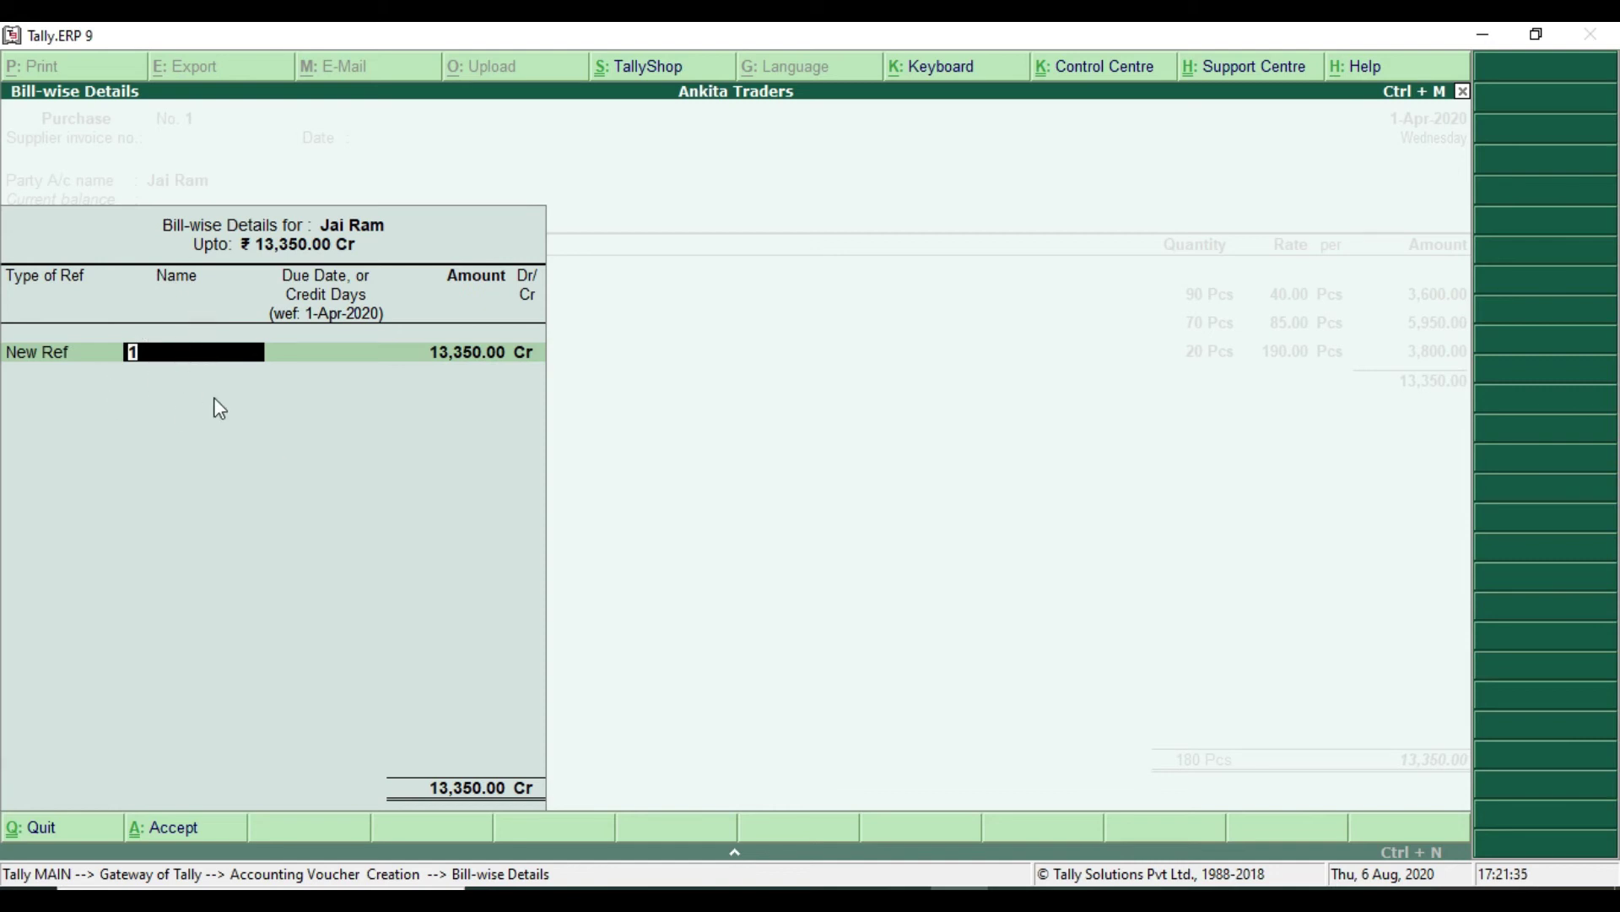
pyautogui.hotkey('alt', 'Tab')
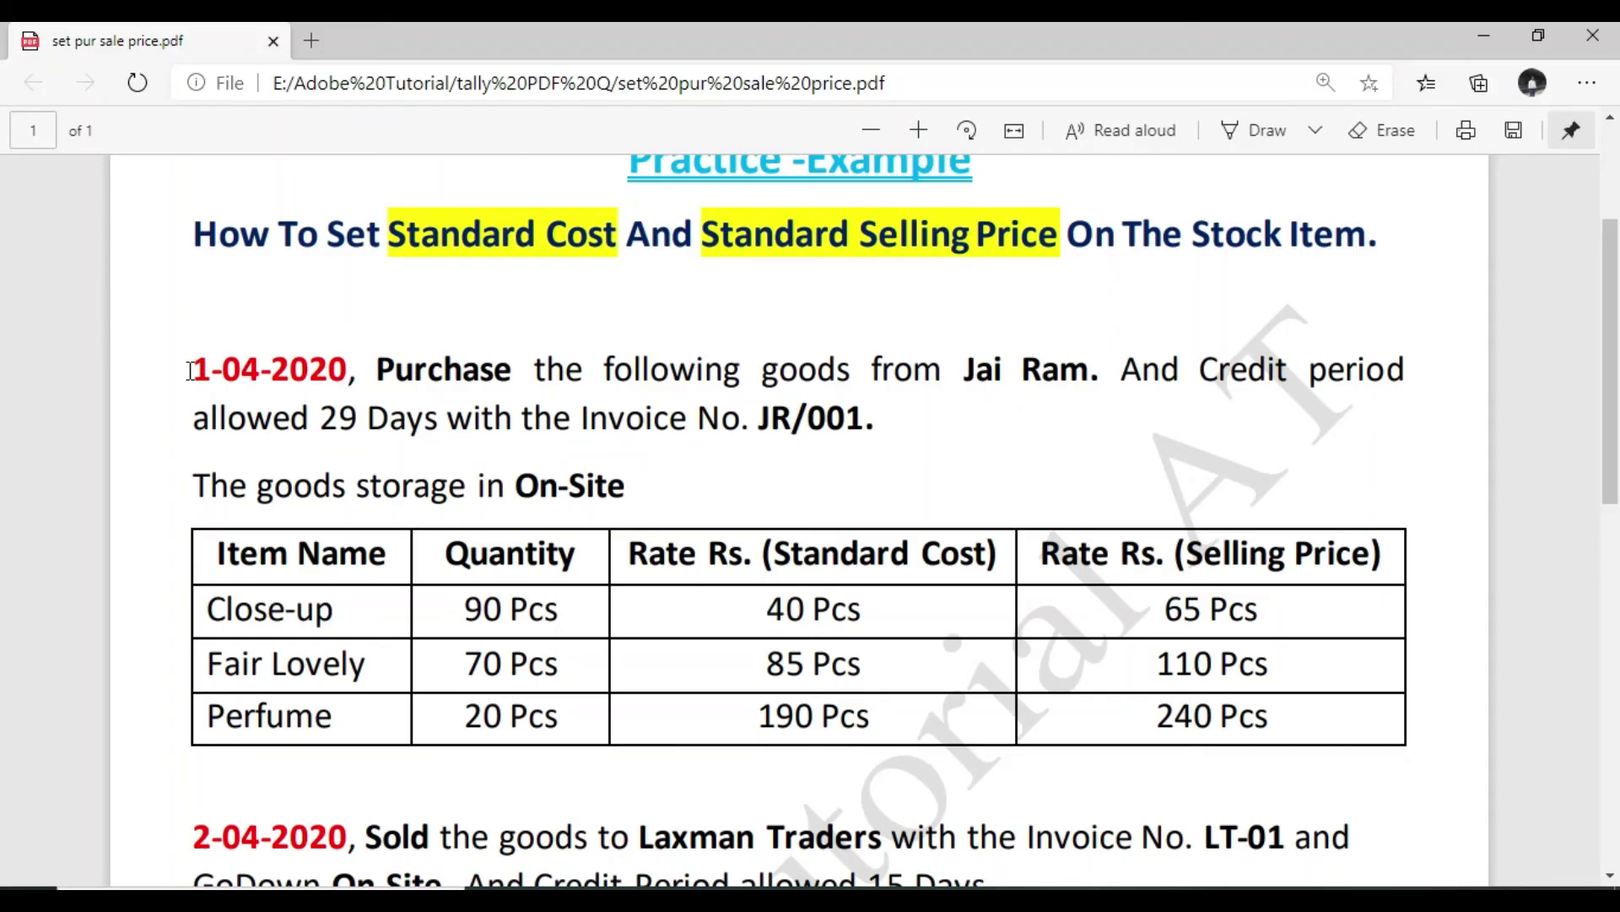
pyautogui.moveTo(750, 420); pyautogui.dragTo(863, 422)
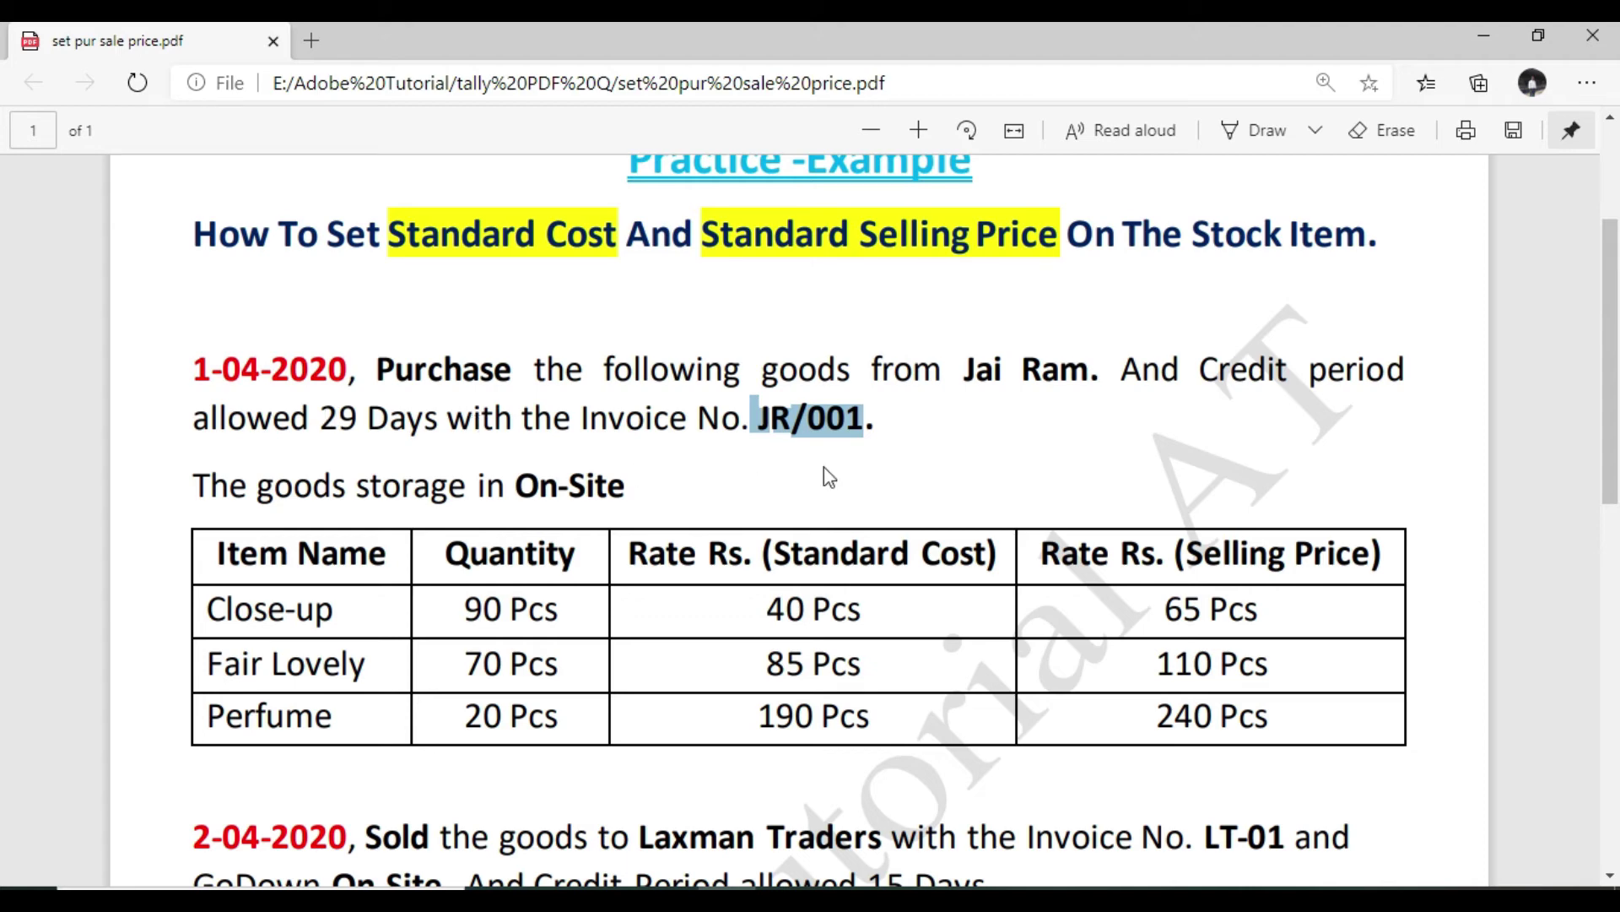
pyautogui.hotkey('alt', 'Tab')
pyautogui.write('J')
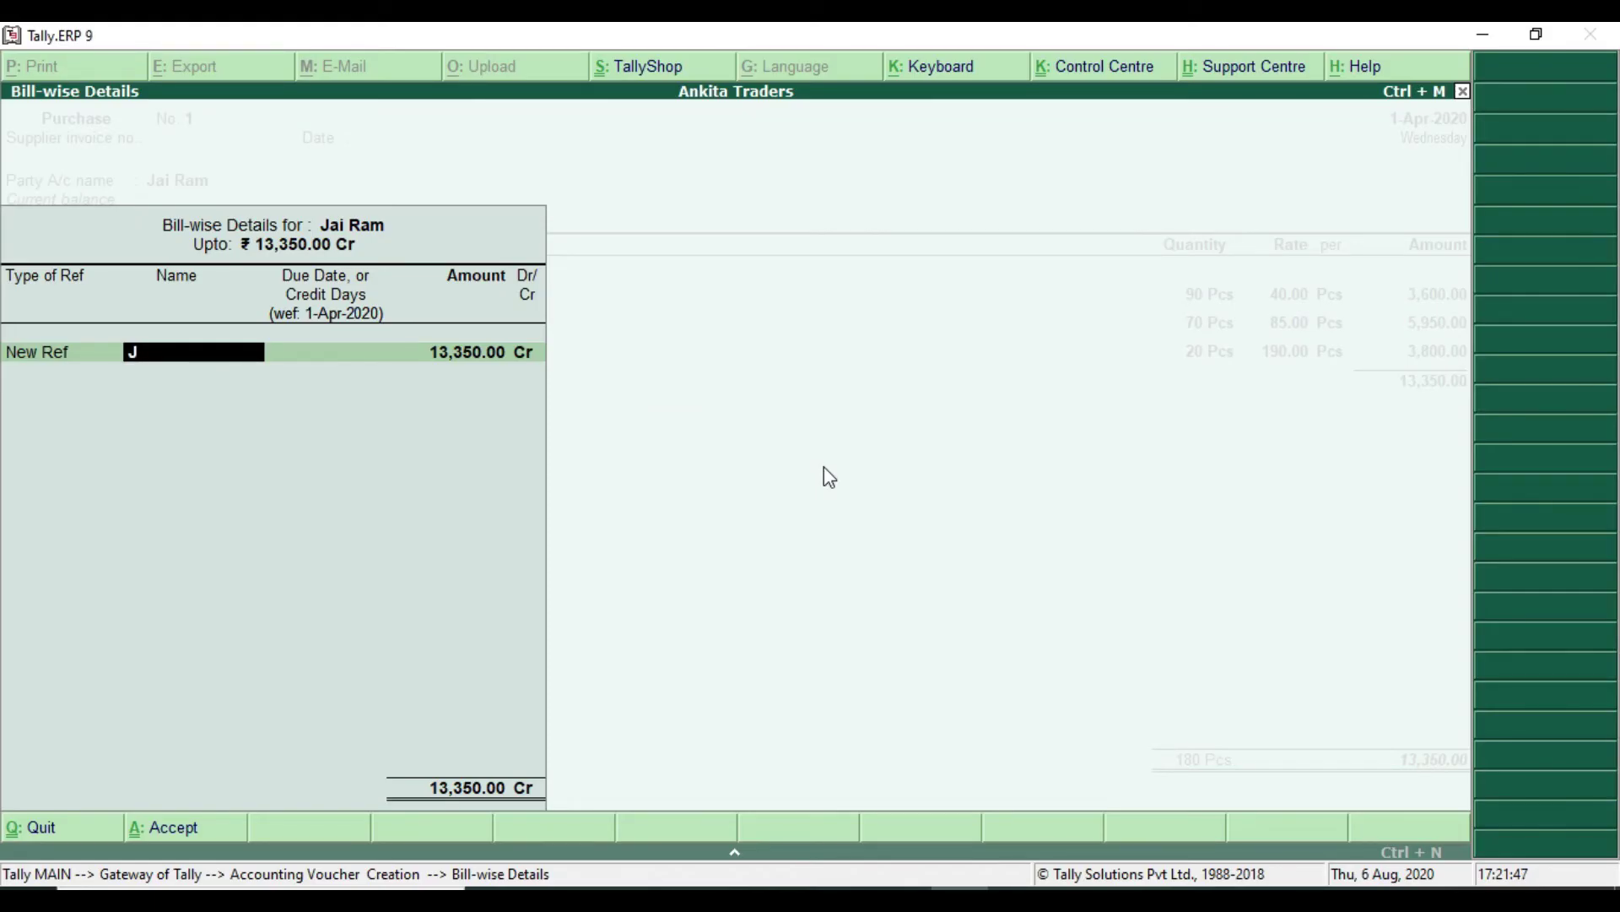
pyautogui.write('R/001')
pyautogui.press('Return')
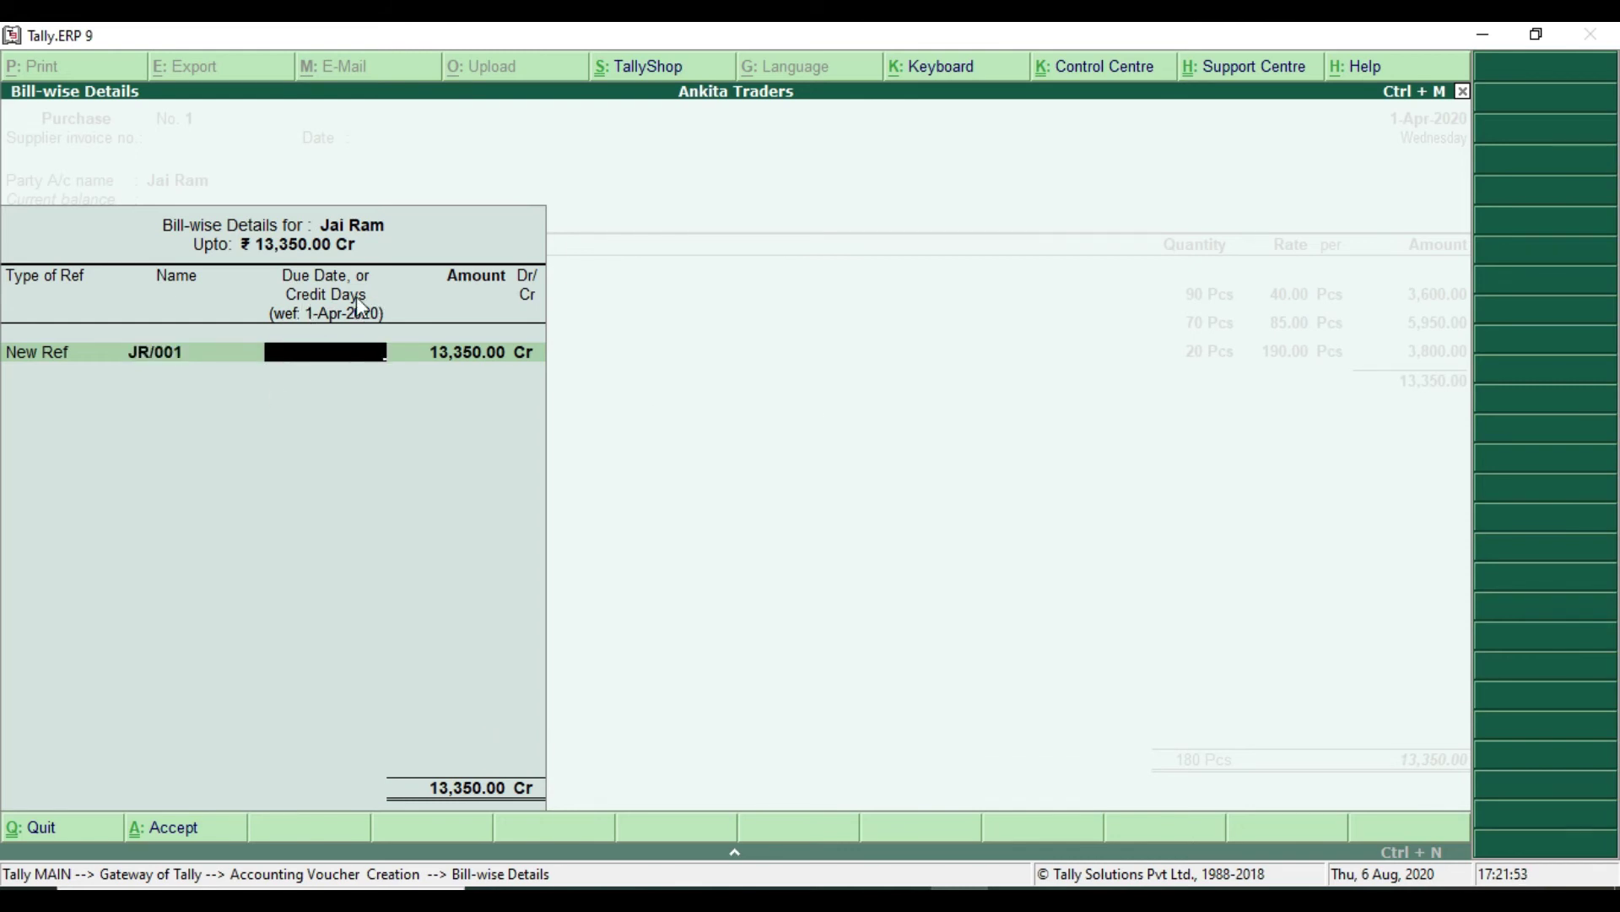
# Check the purchase credit period in the PDF and set the JR/001 bill's credit period to 29 Days in Tally.ERP 9.
pyautogui.hotkey('alt', 'Tab')
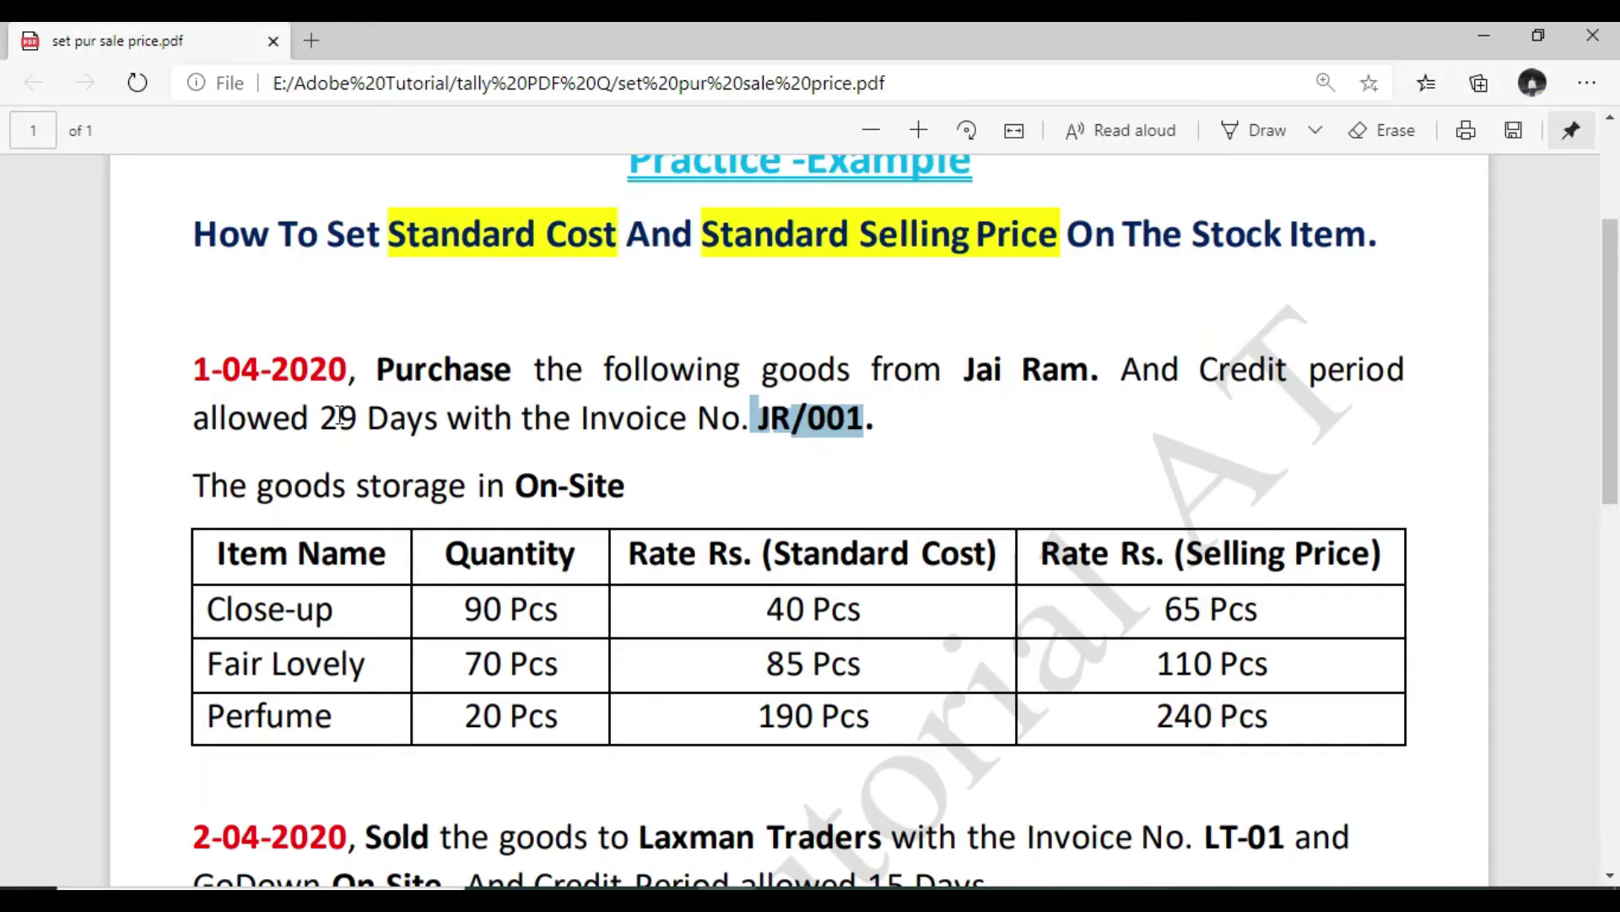
pyautogui.moveTo(1207, 369); pyautogui.dragTo(1408, 376)
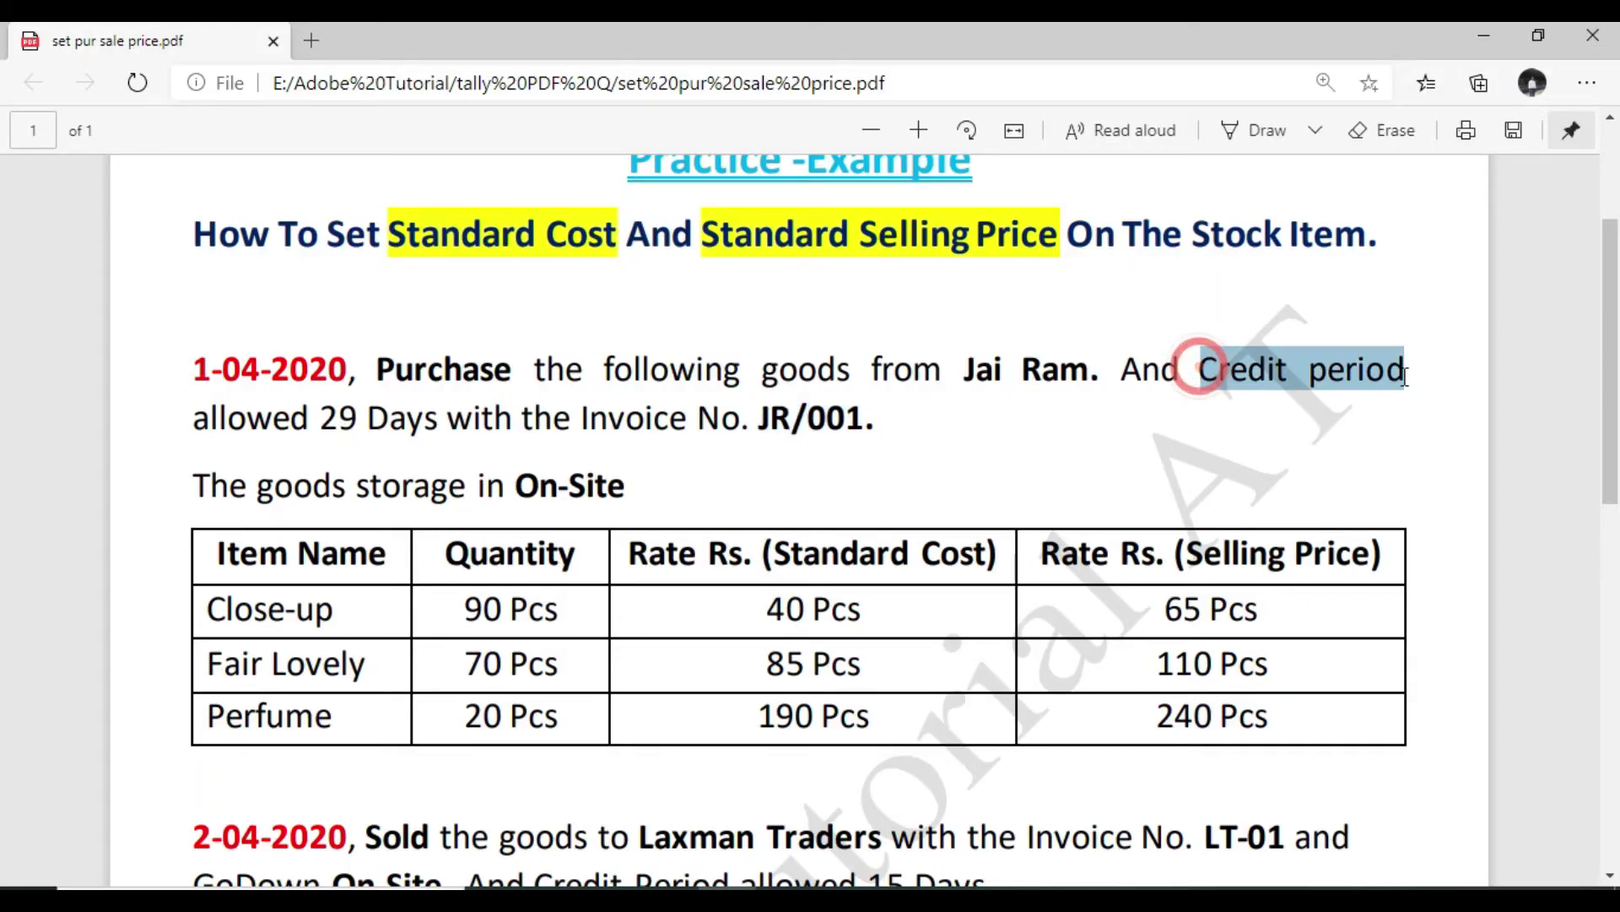
pyautogui.click(188, 420)
pyautogui.moveTo(318, 429); pyautogui.dragTo(357, 425)
pyautogui.hotkey('alt', 'Tab')
pyautogui.write('29')
pyautogui.press('Return')
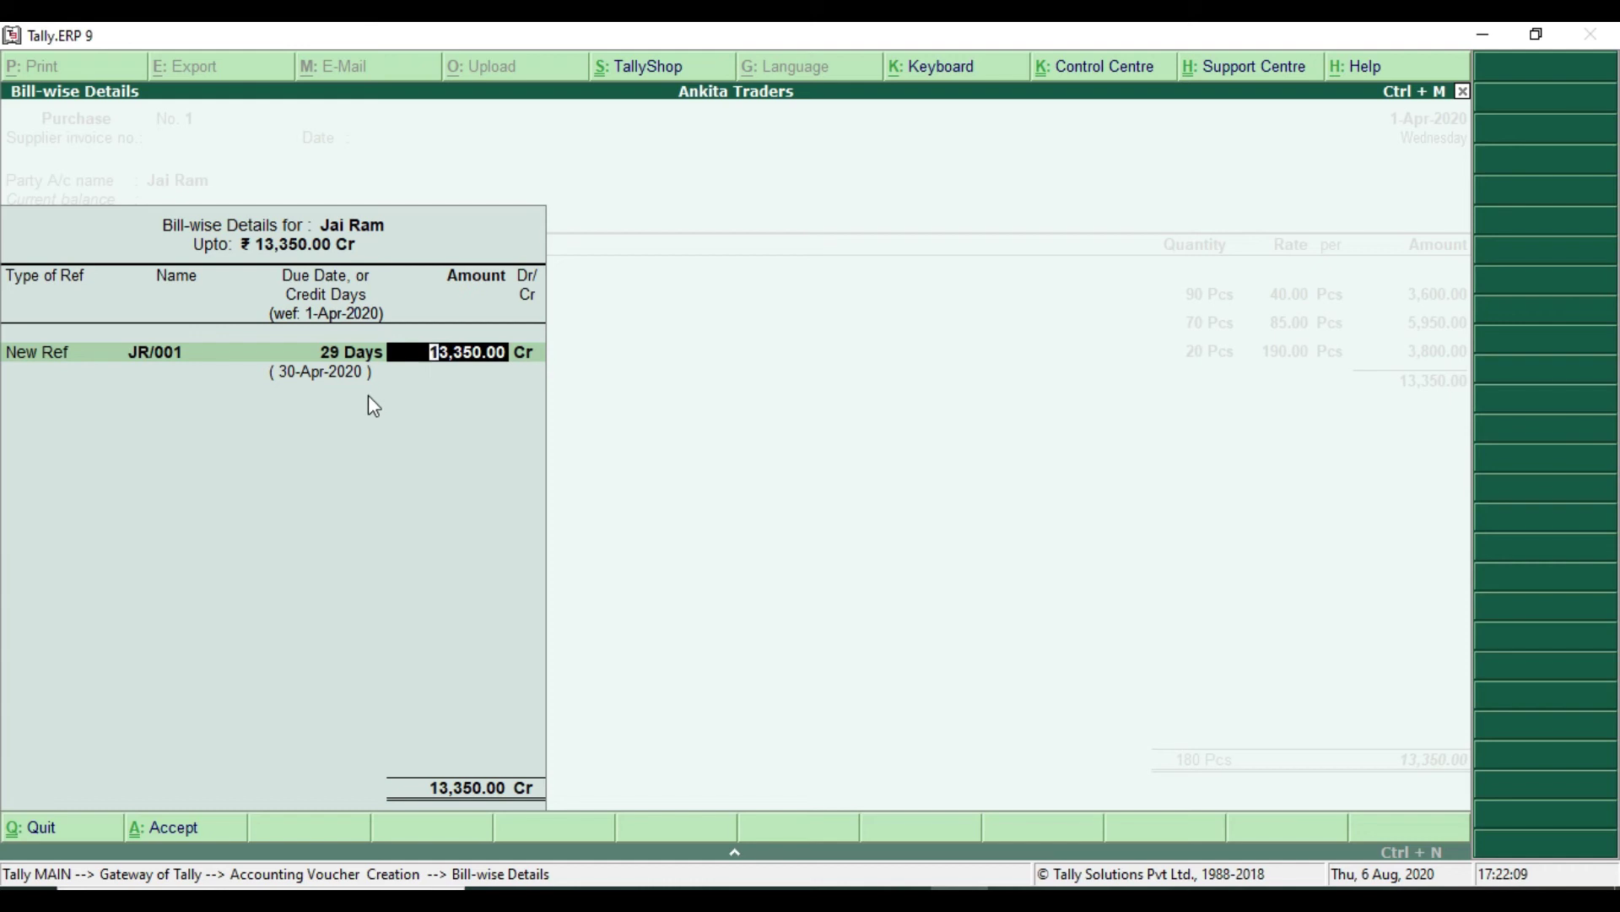
# Accept the bill-wise details, save the purchase voucher without narration, and return to the Gateway of Tally.
pyautogui.press('Return')
pyautogui.press('Return')
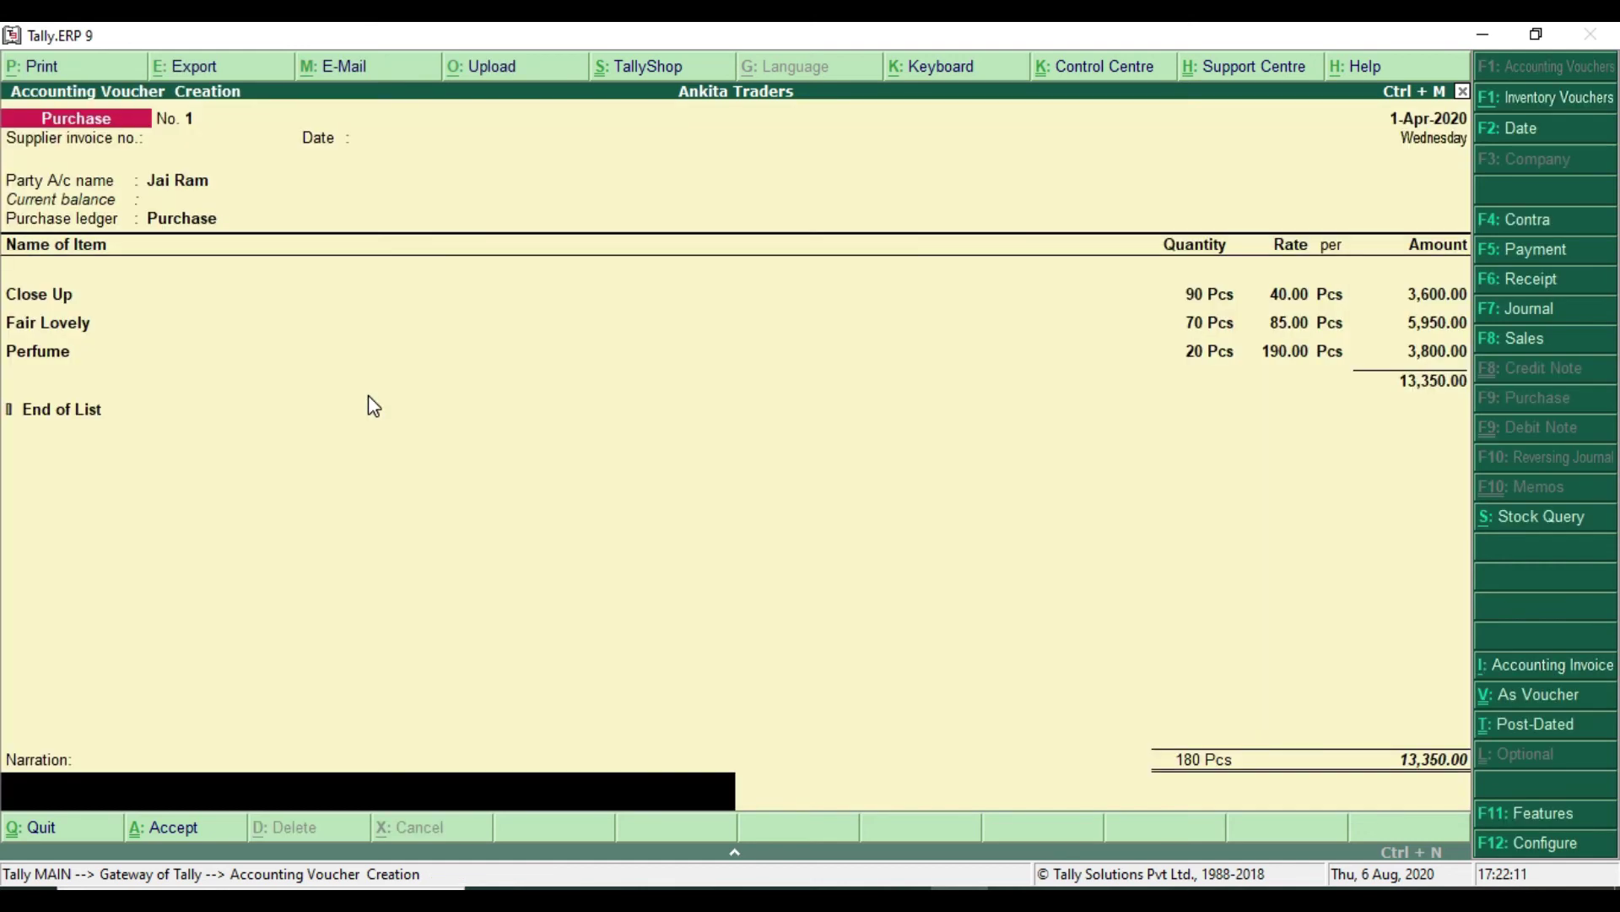
pyautogui.press('Return')
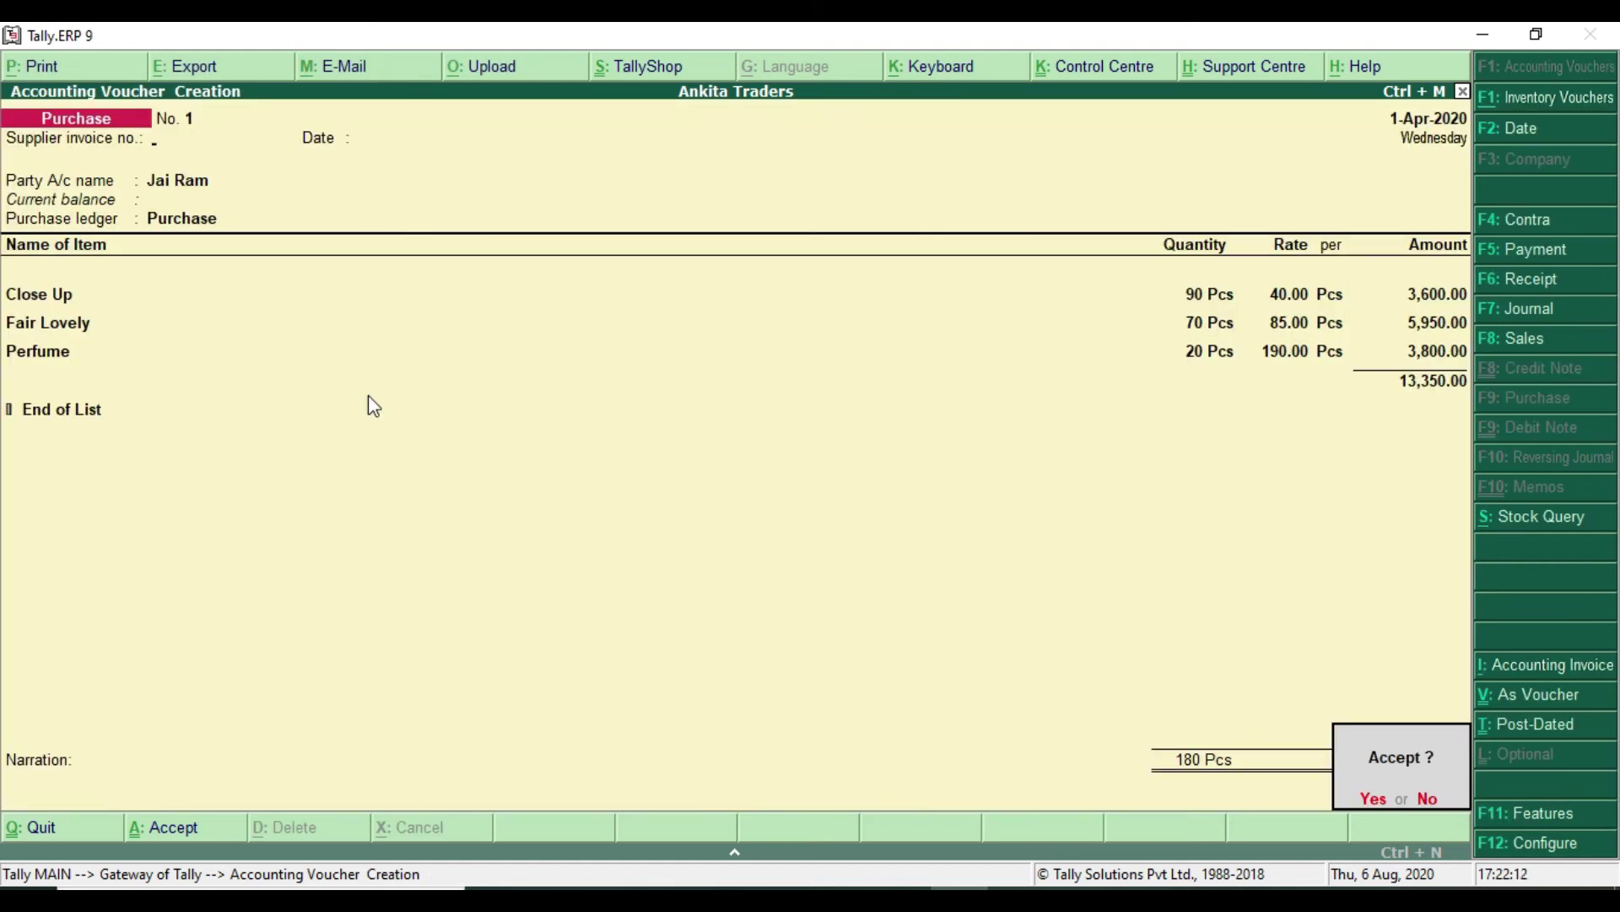
pyautogui.press('Return')
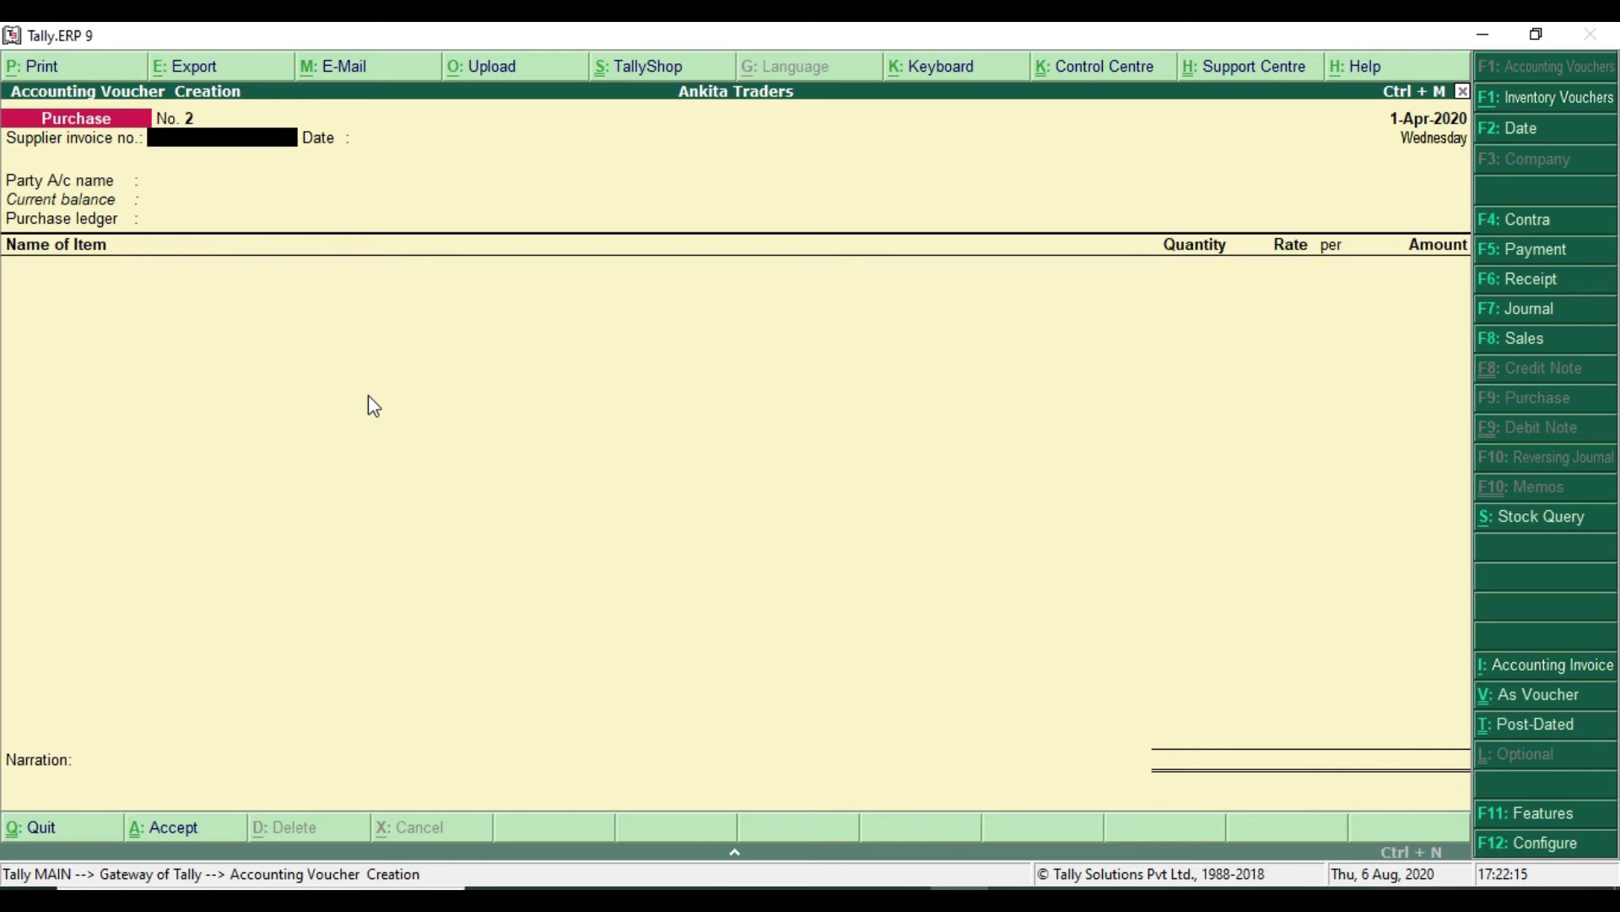
pyautogui.press('Escape')
pyautogui.press('Escape')
pyautogui.press('Escape')
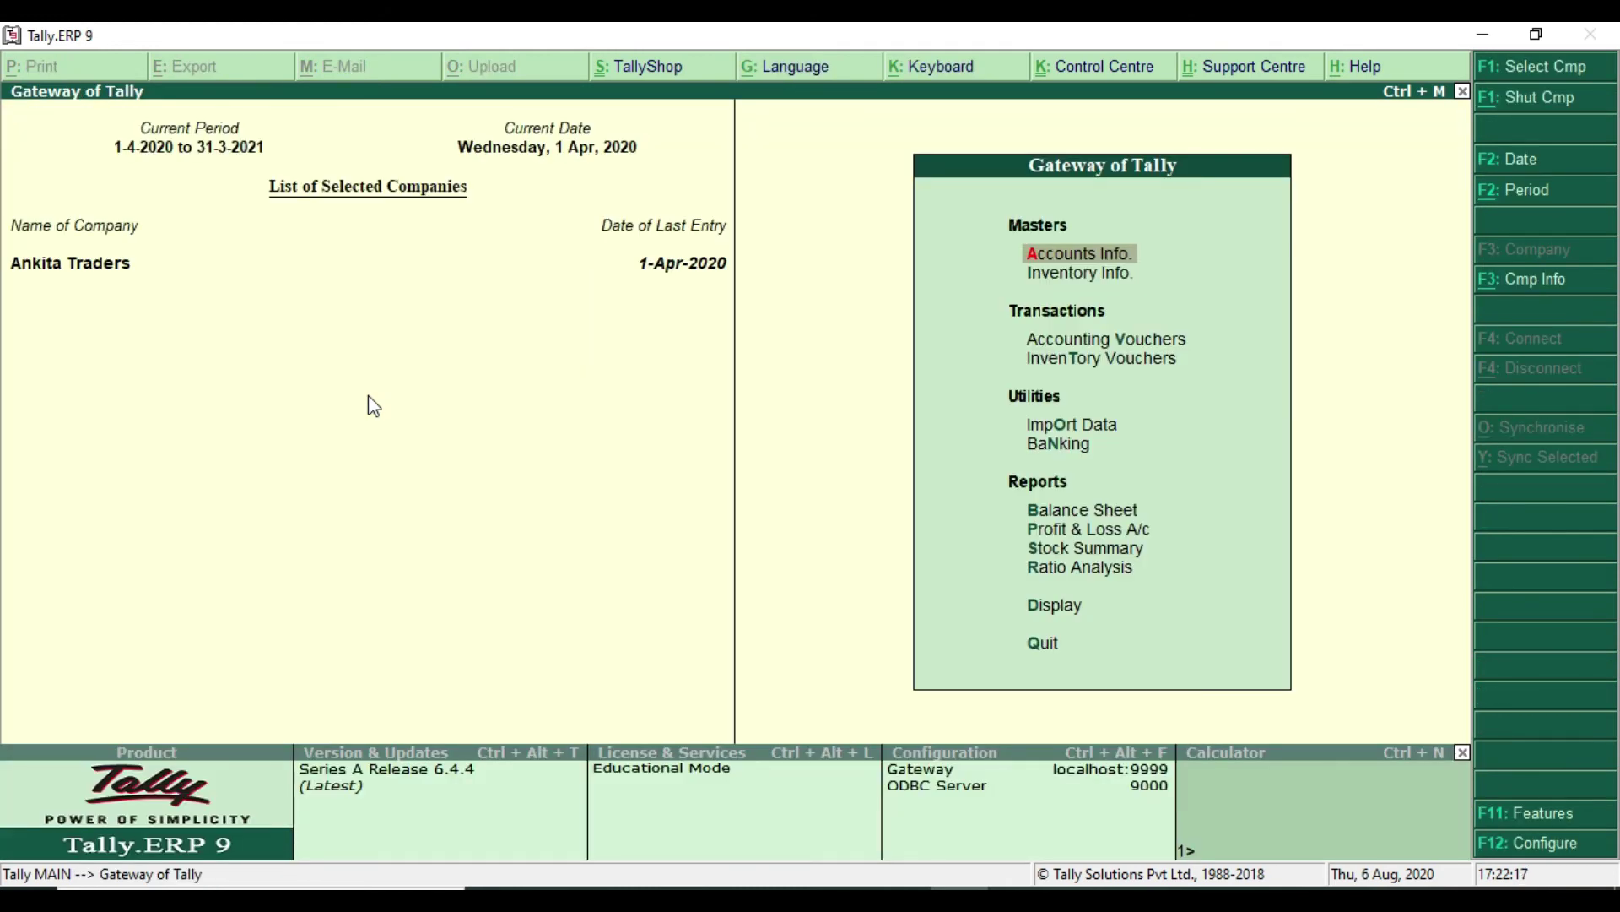
# Examine the 2-04-2020 sales transaction in the exercise PDF for the ledgers it requires.
pyautogui.hotkey('alt', 'Tab')
pyautogui.scroll(-4, 731, 564)
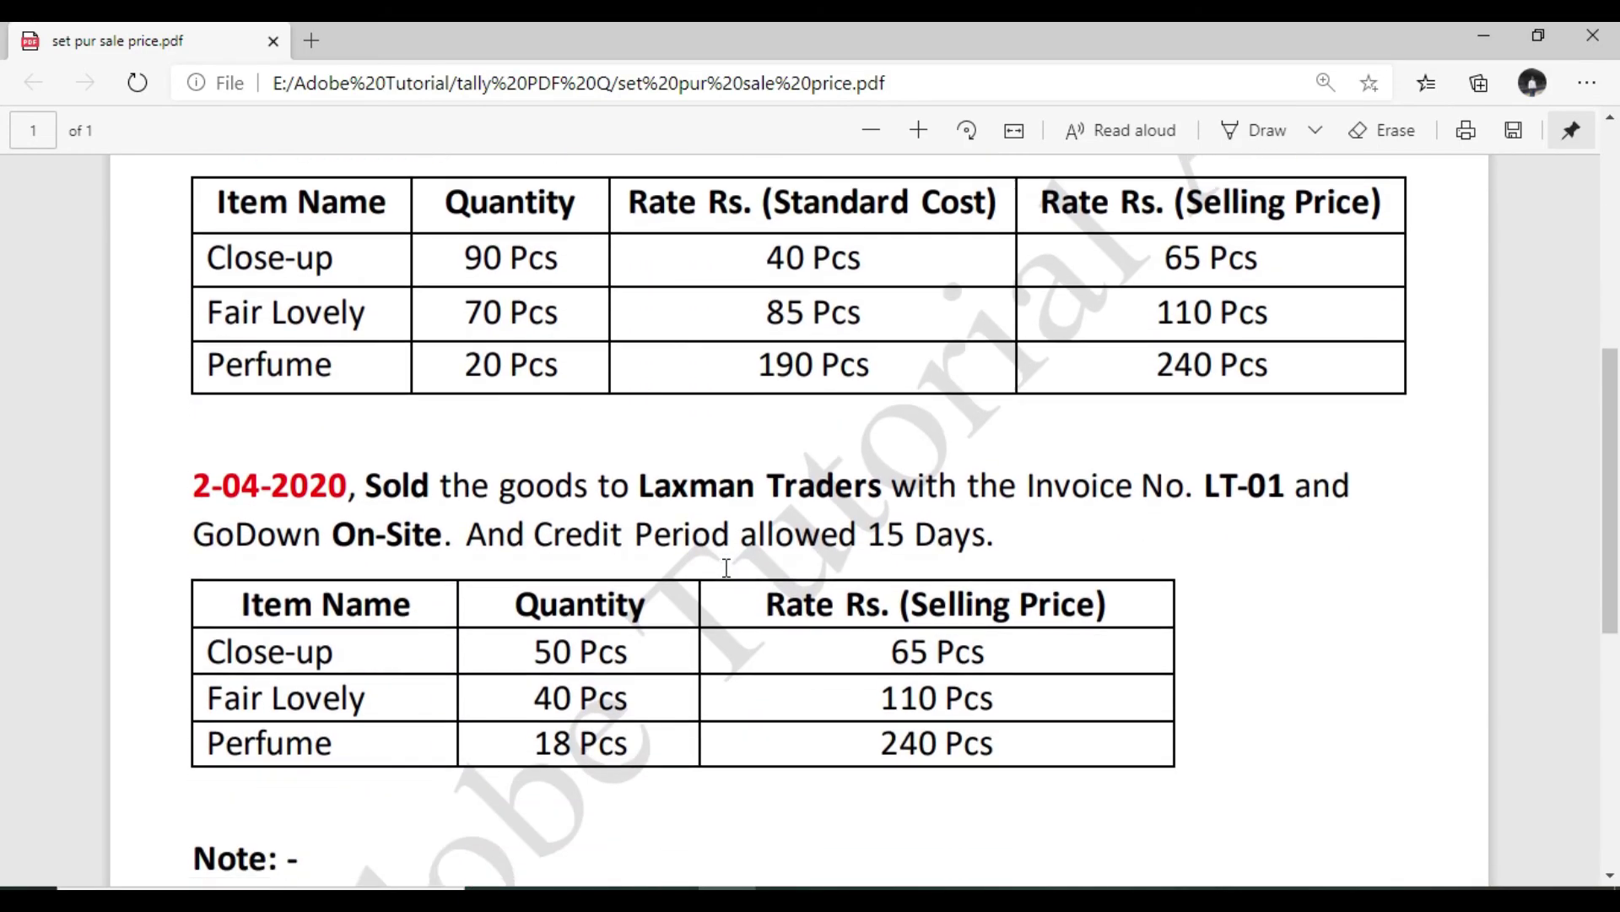
pyautogui.scroll(-1, 726, 568)
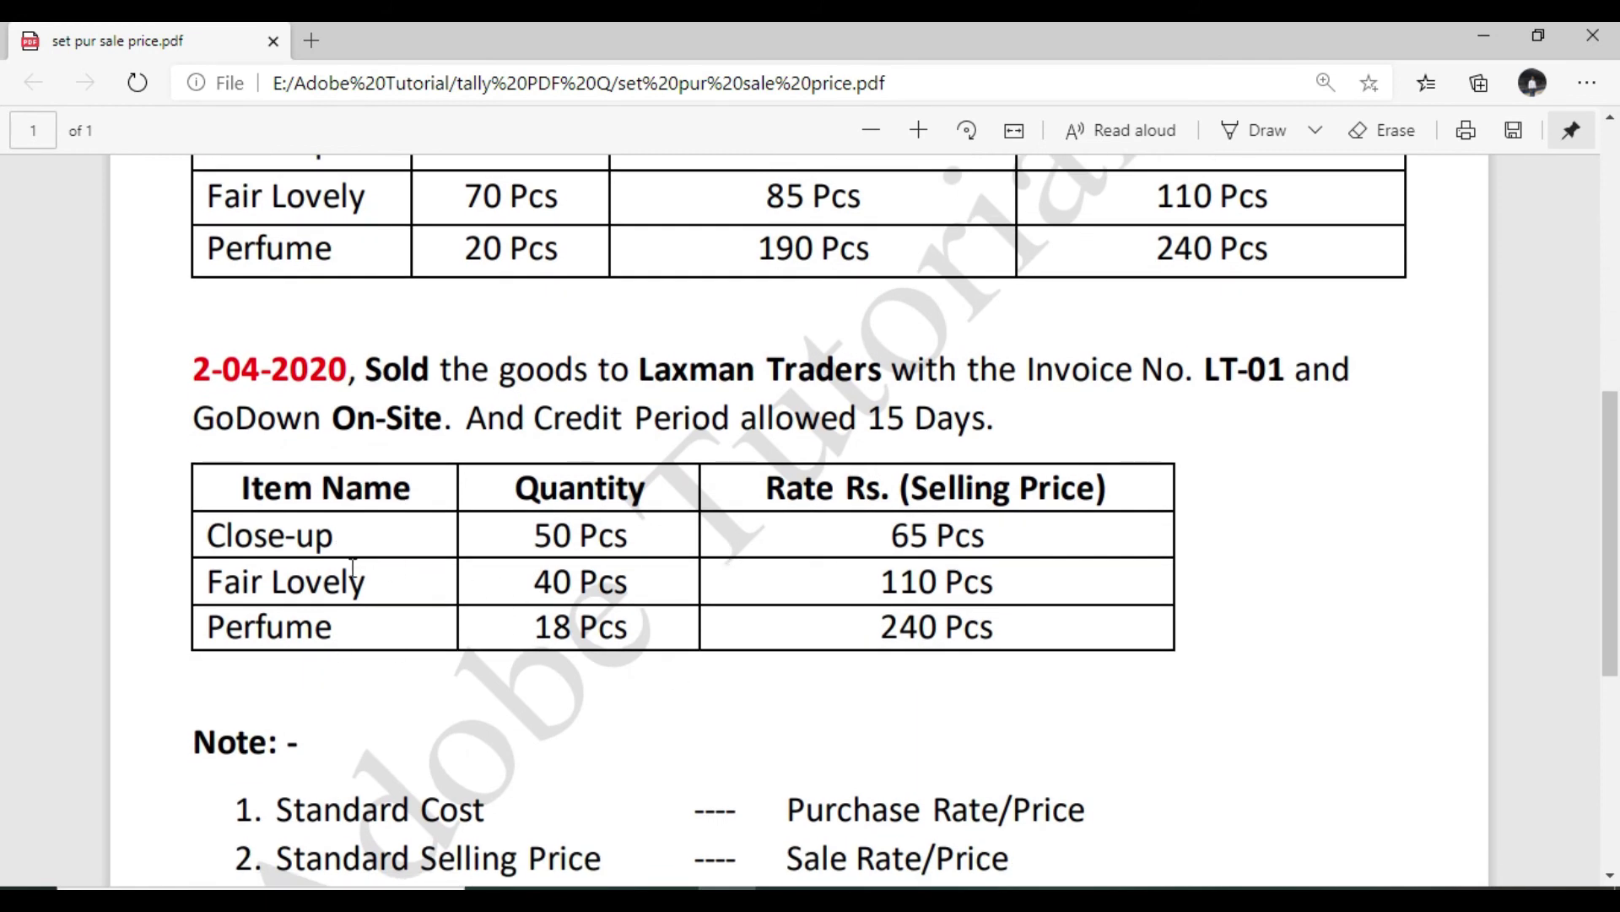
pyautogui.moveTo(358, 368); pyautogui.dragTo(879, 381)
pyautogui.click(659, 377)
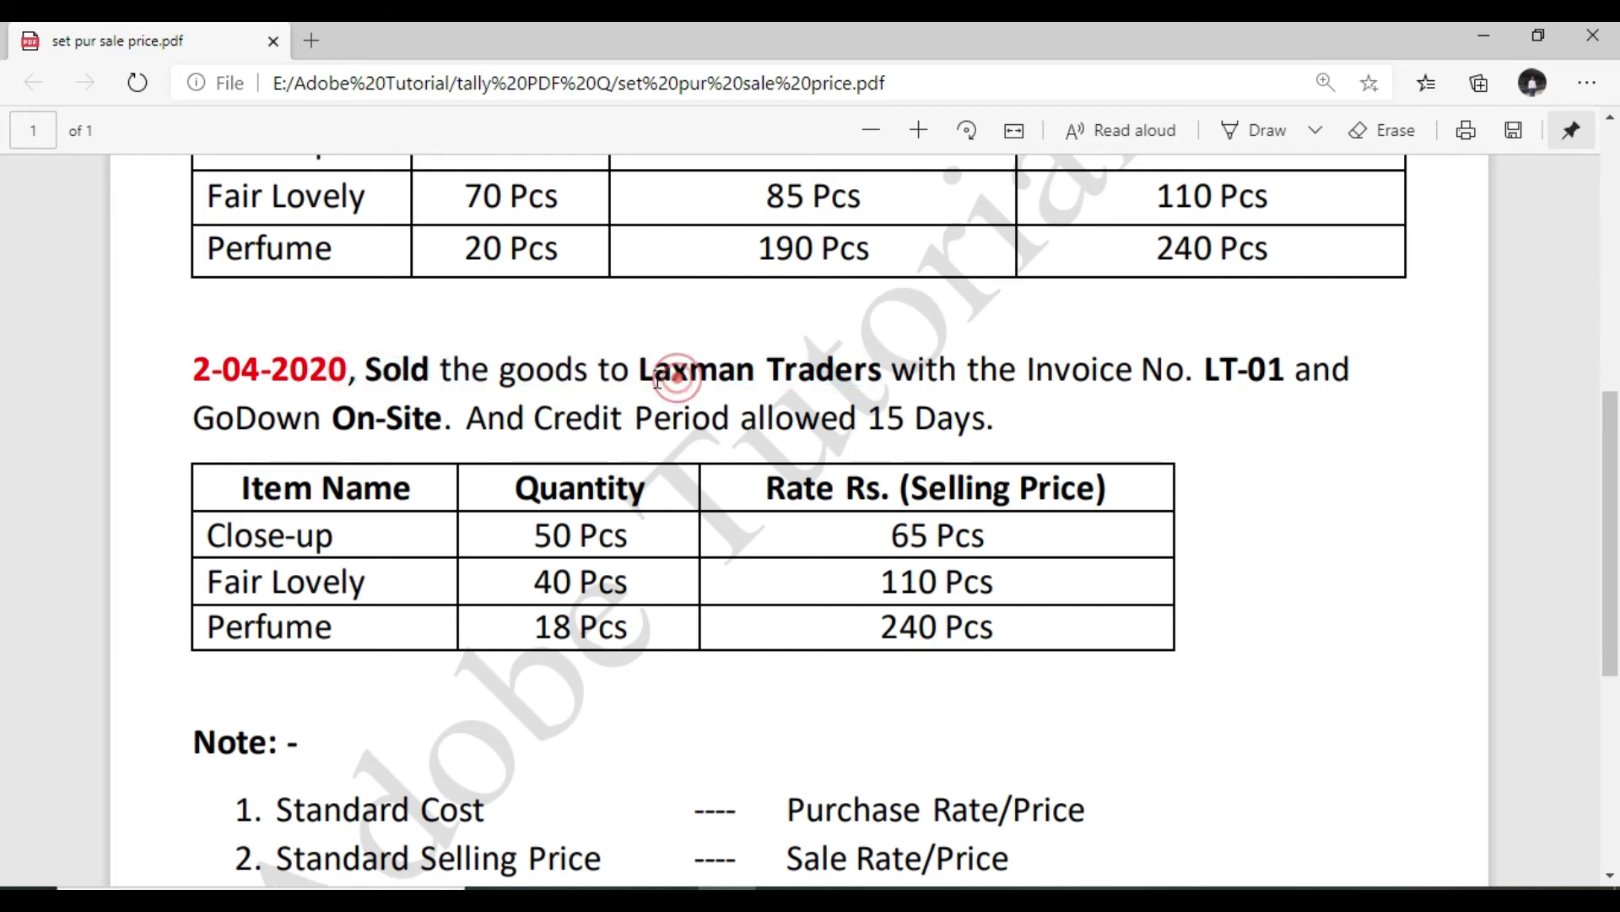
pyautogui.moveTo(635, 373); pyautogui.dragTo(874, 384)
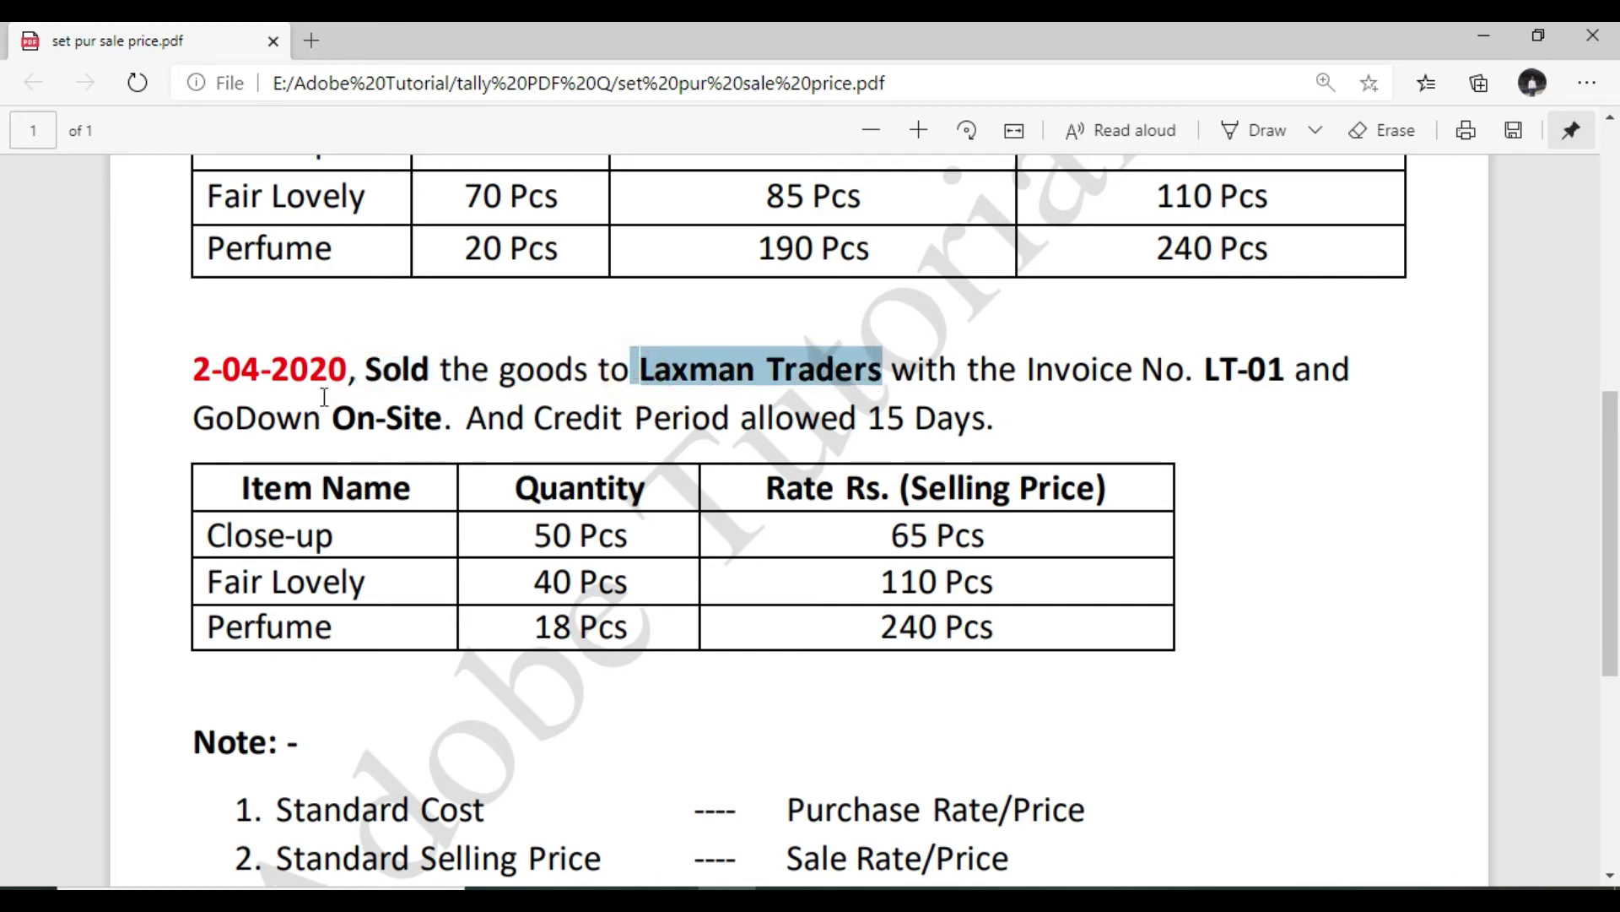
pyautogui.moveTo(358, 376); pyautogui.dragTo(426, 381)
pyautogui.moveTo(640, 377); pyautogui.dragTo(881, 380)
pyautogui.moveTo(363, 378); pyautogui.dragTo(422, 378)
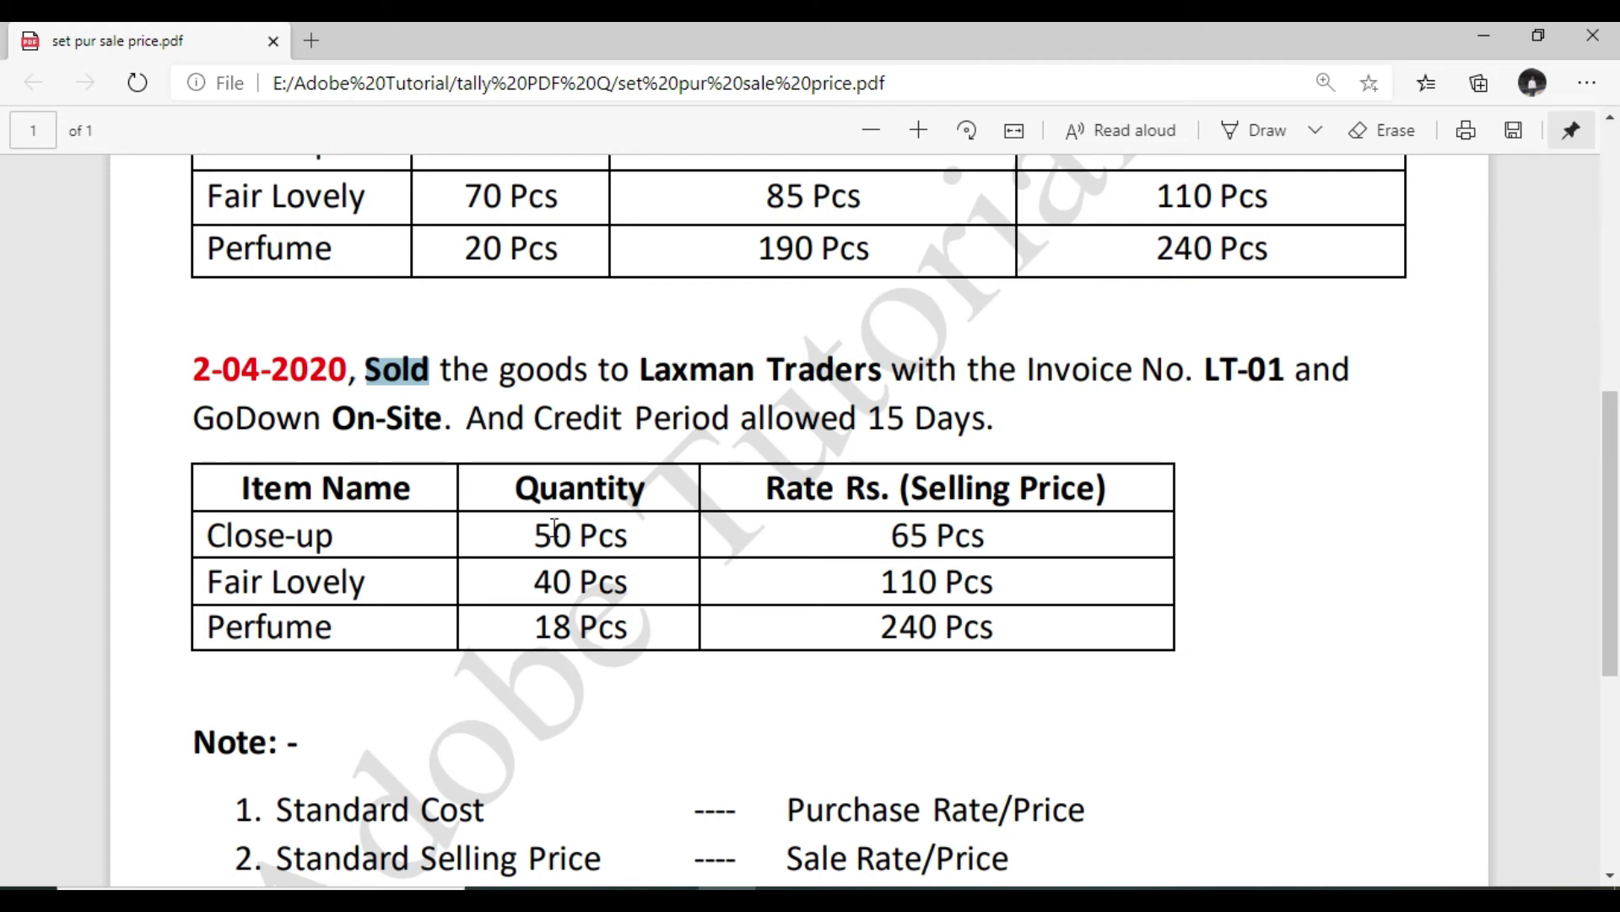
# Begin creating a single ledger in Tally.ERP 9 and name it Sale, leaving the alias blank.
pyautogui.hotkey('alt', 'Tab')
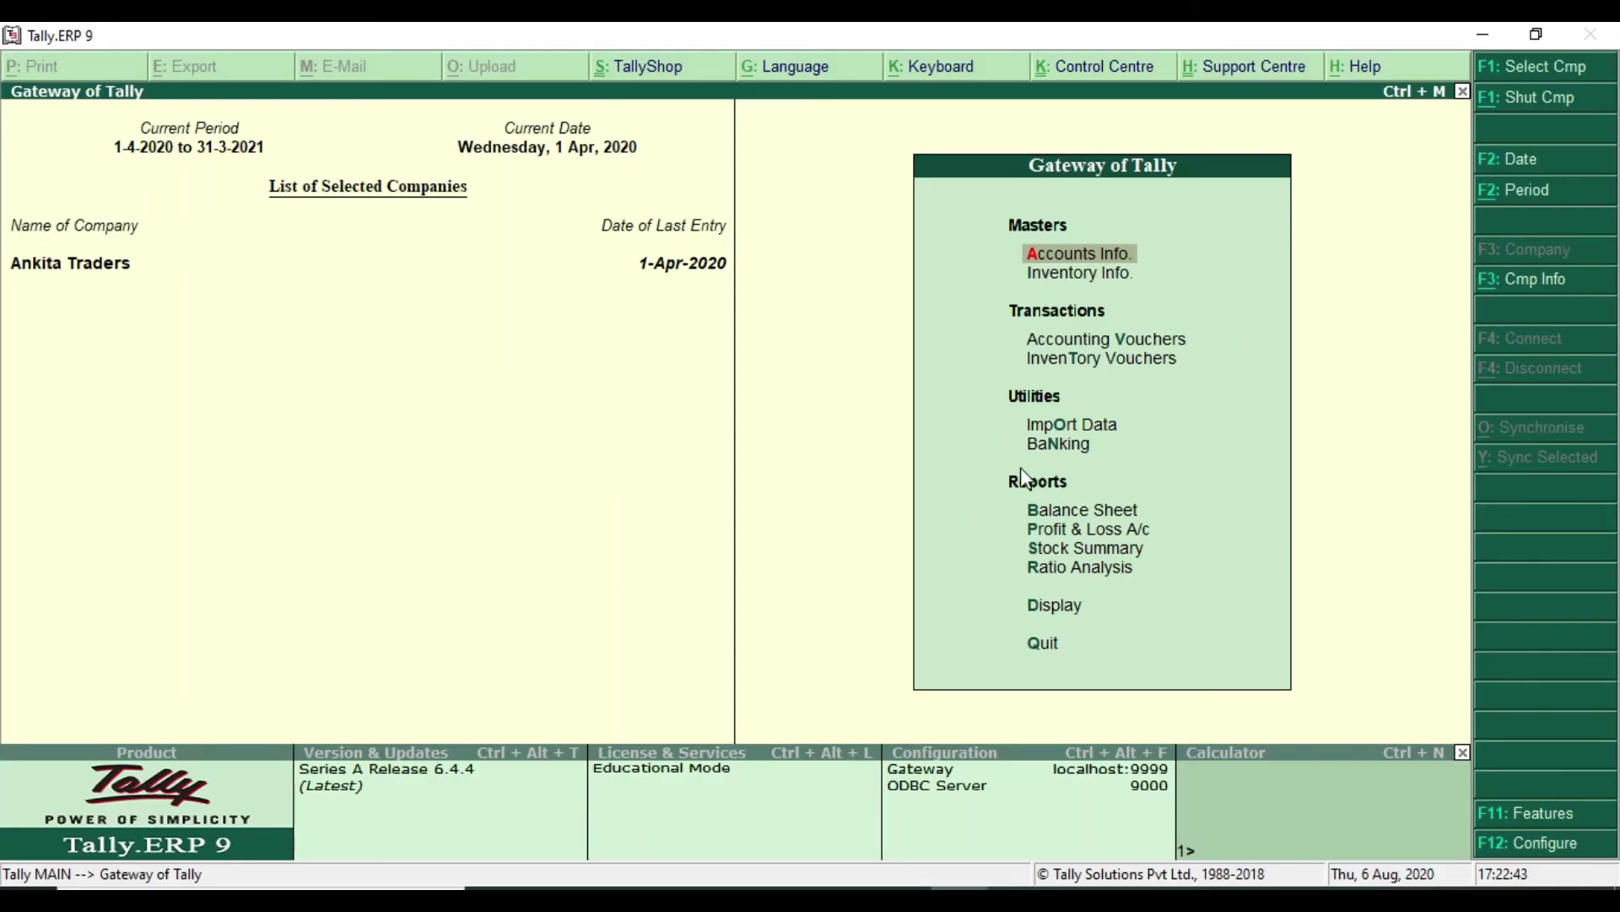
pyautogui.press('Return')
pyautogui.press('Down')
pyautogui.press('Return')
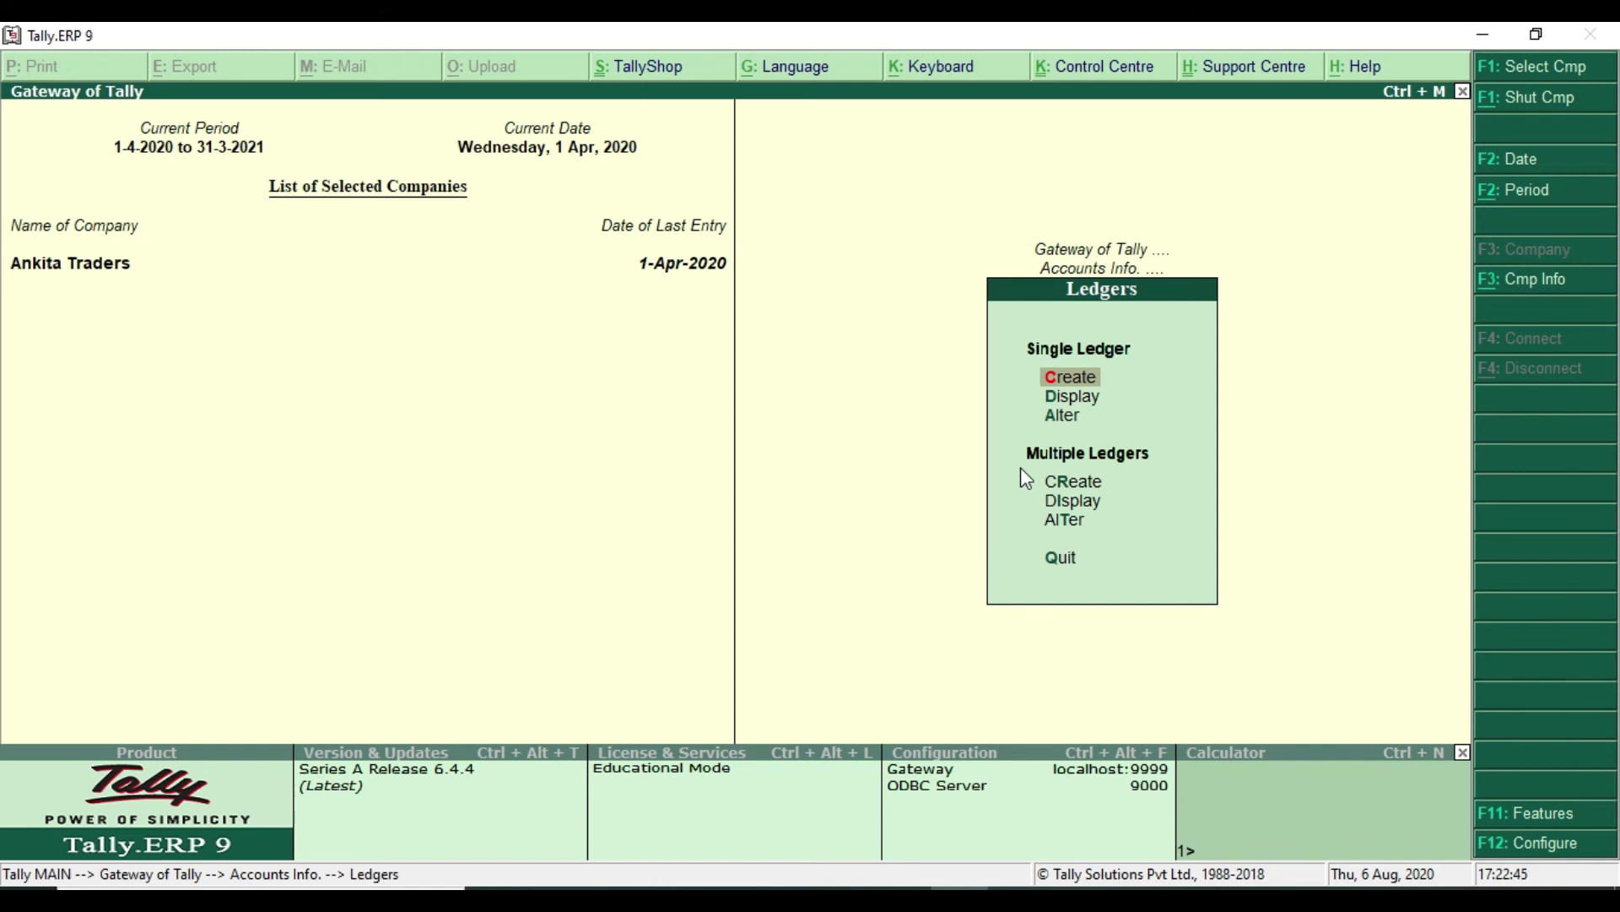
pyautogui.press('Return')
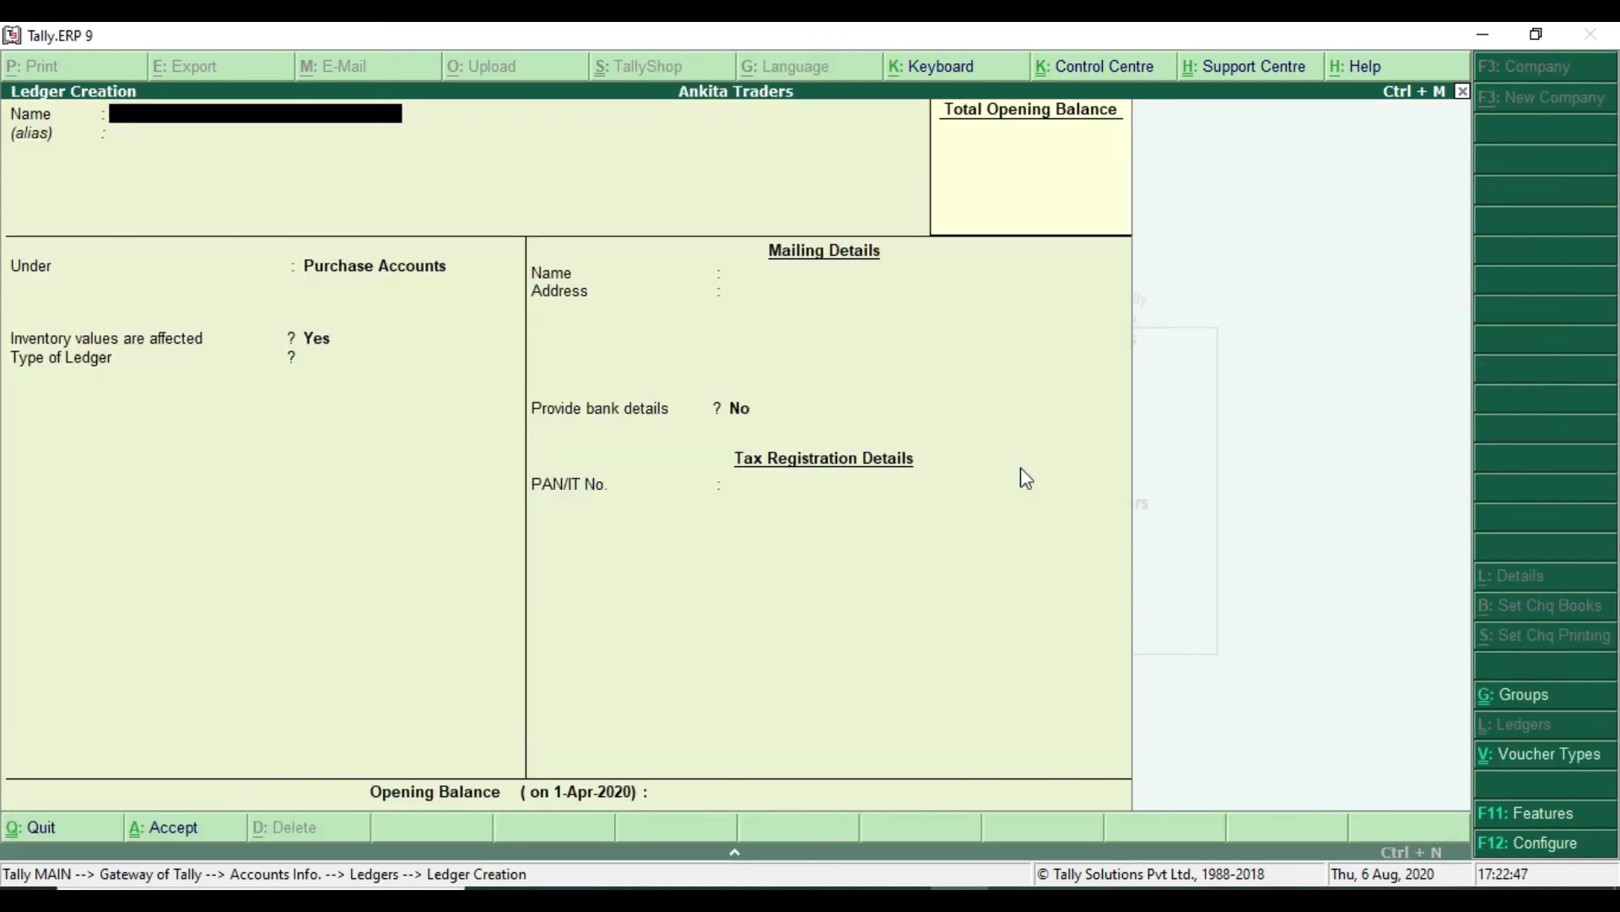
pyautogui.write('SAL')
pyautogui.press('BackSpace')
pyautogui.press('BackSpace')
pyautogui.press('BackSpace')
pyautogui.press('Return')
pyautogui.press('Return')
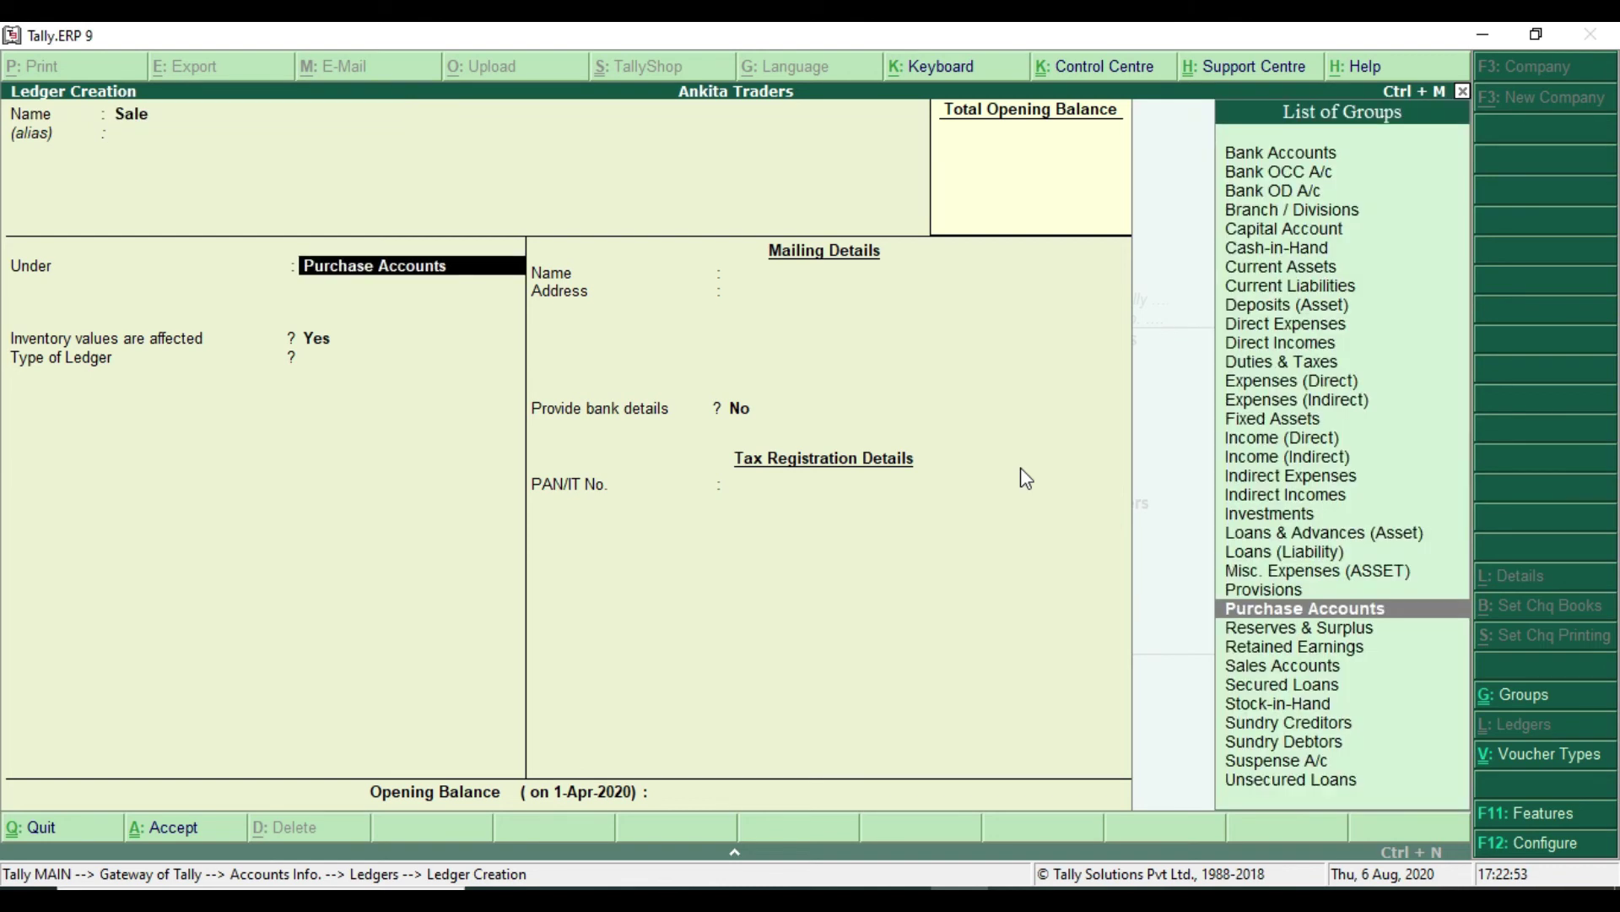
# Place the Sale ledger under Sales Accounts with inventory values affected and ledger type Not Applicable, and save it.
pyautogui.write('S')
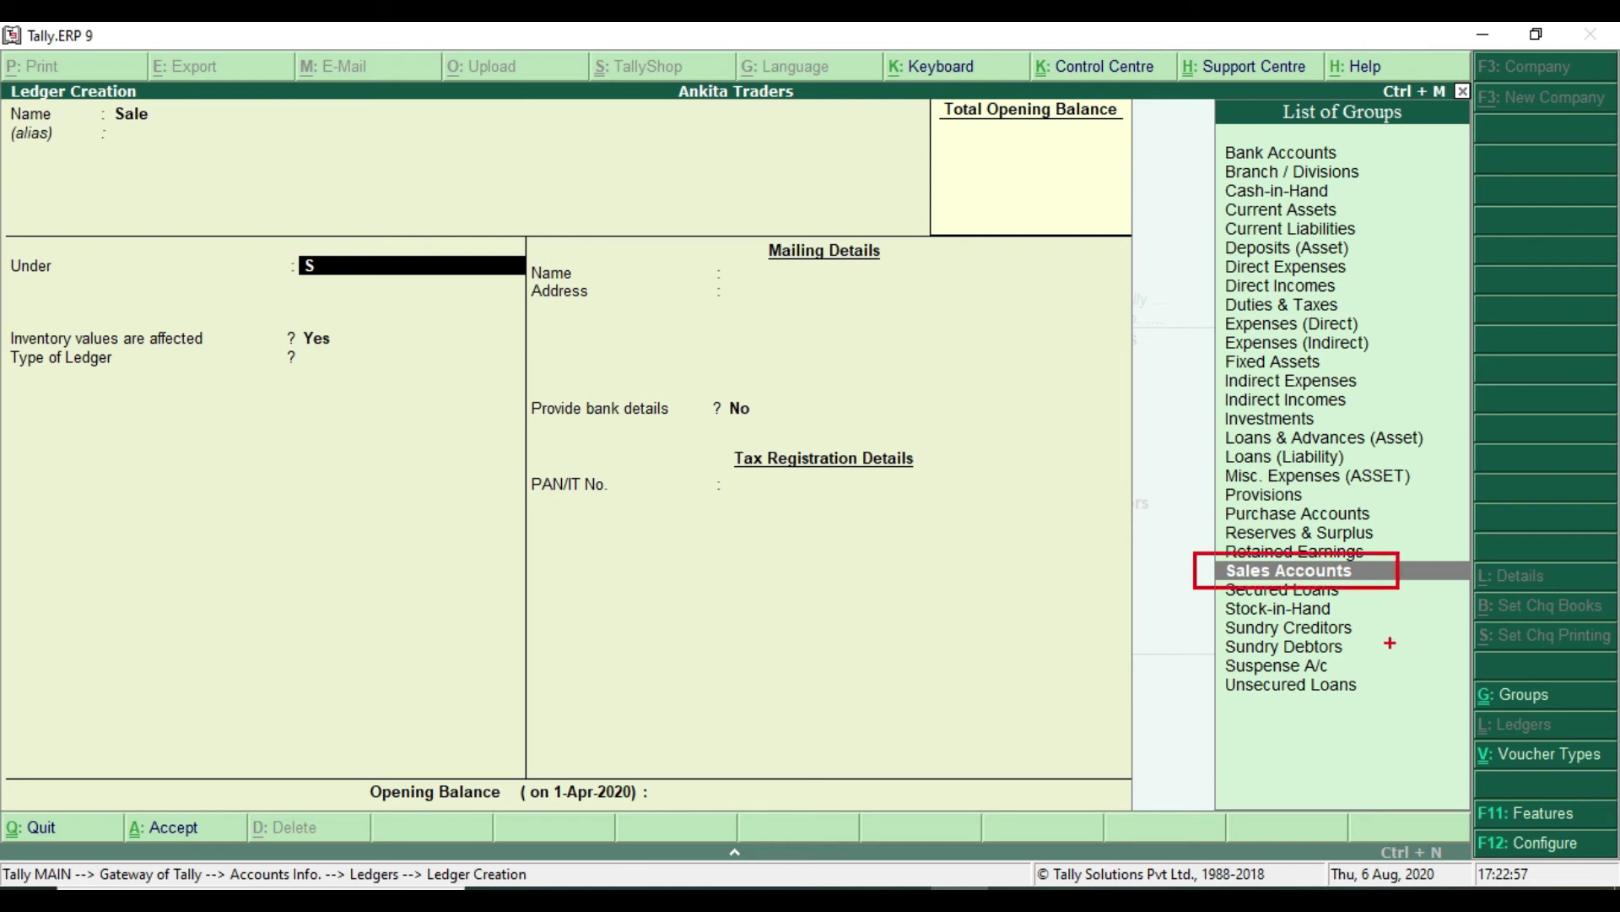
pyautogui.press('Return')
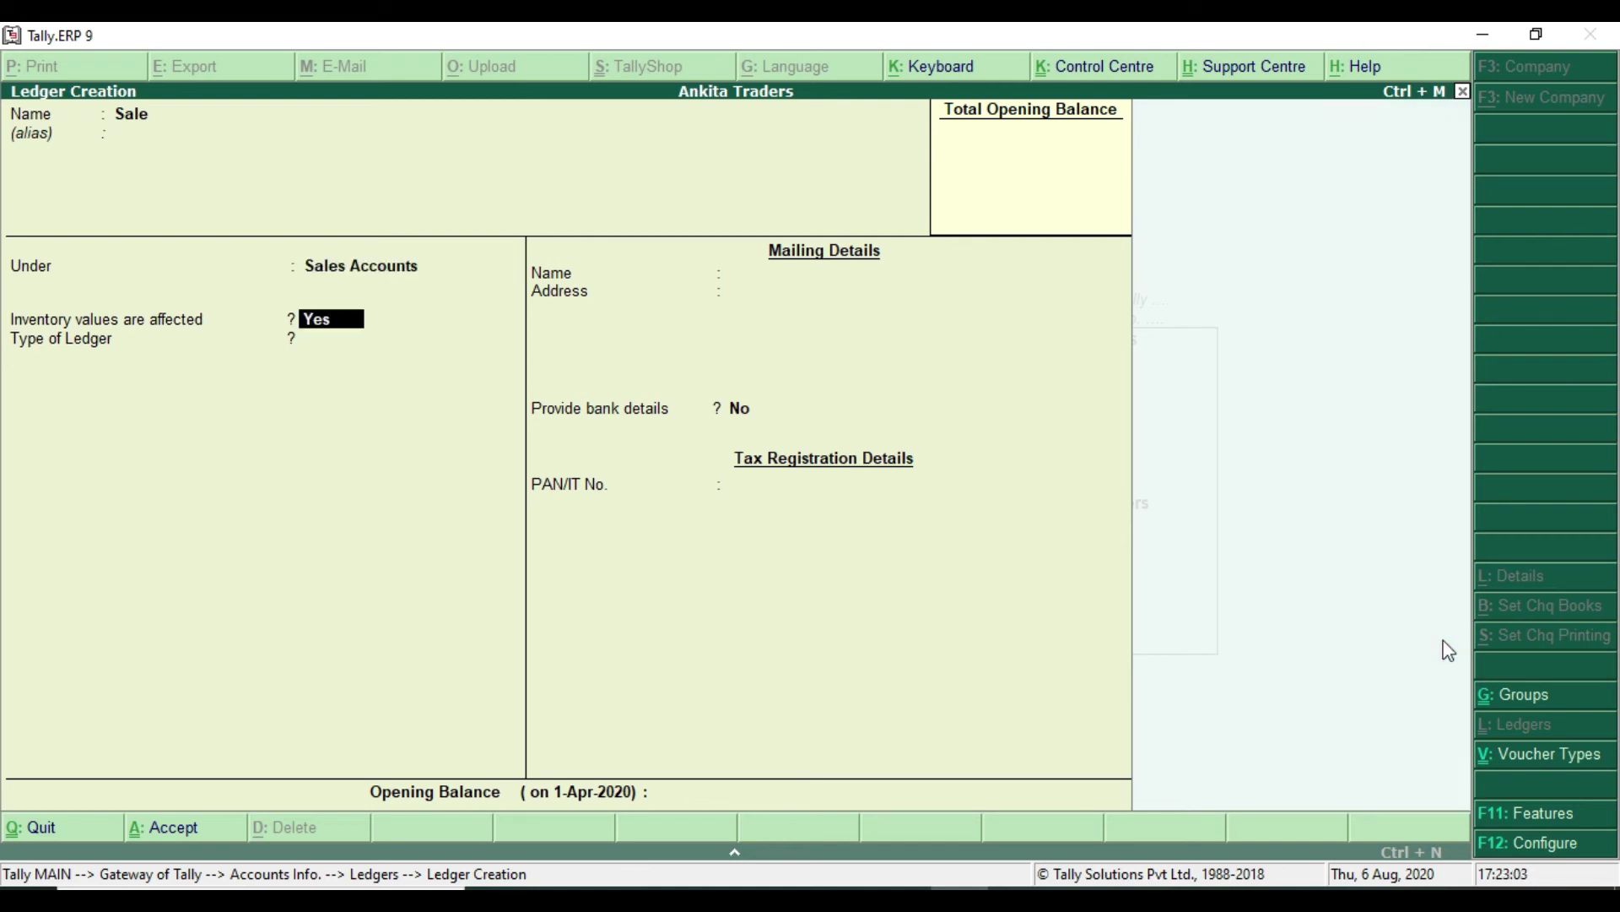
pyautogui.press('Return')
pyautogui.press('Return')
pyautogui.press('Return')
pyautogui.press('Return')
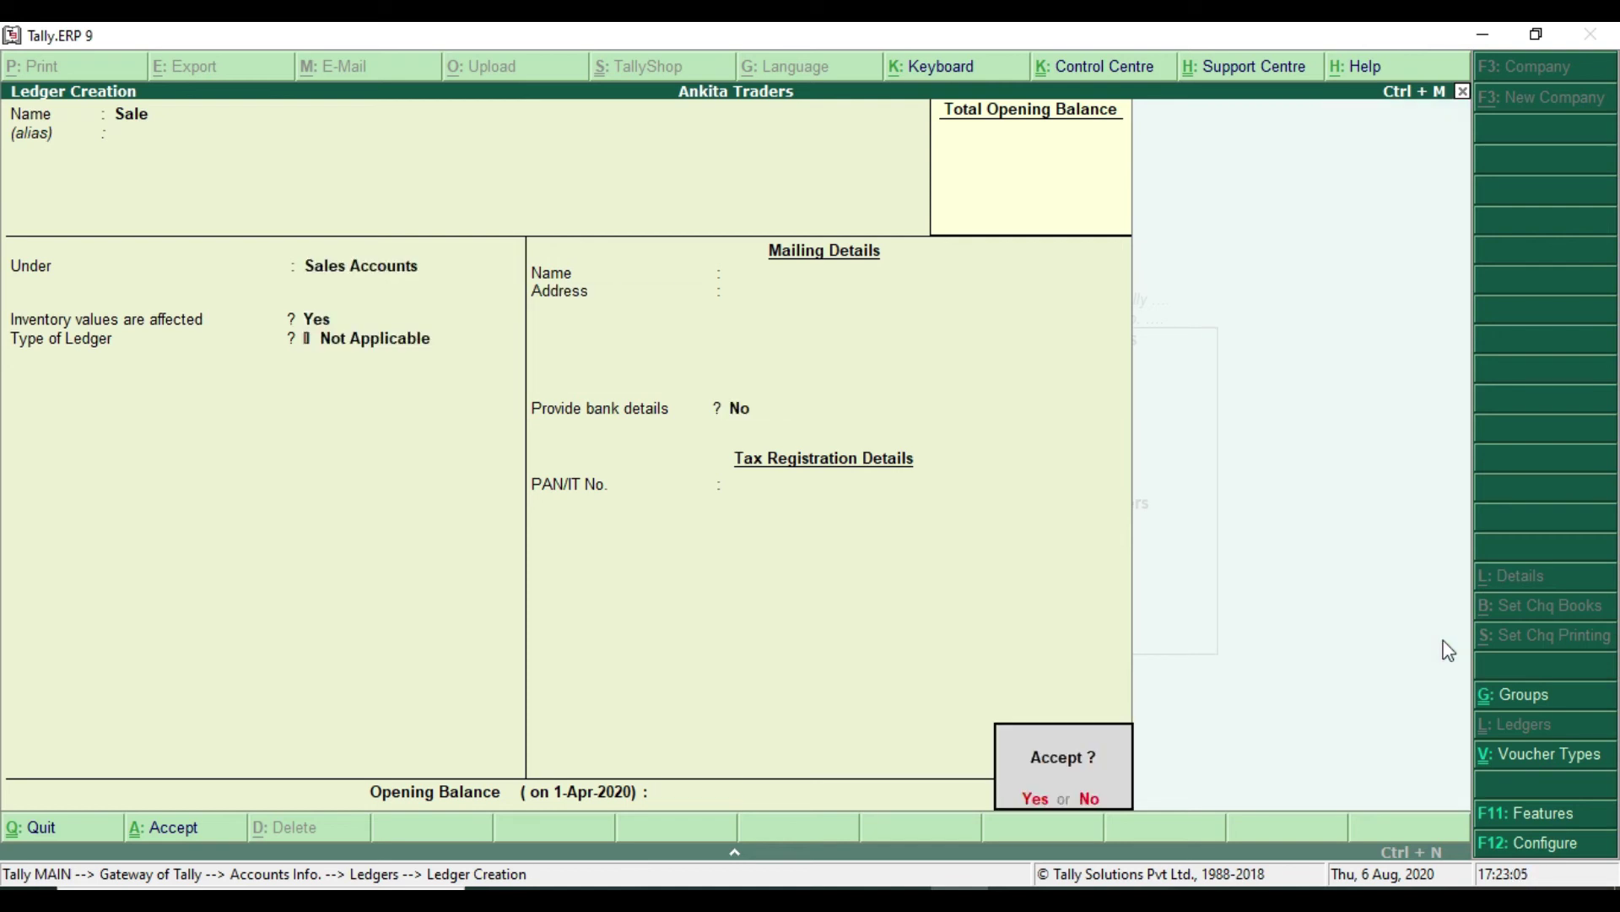
pyautogui.press('Return')
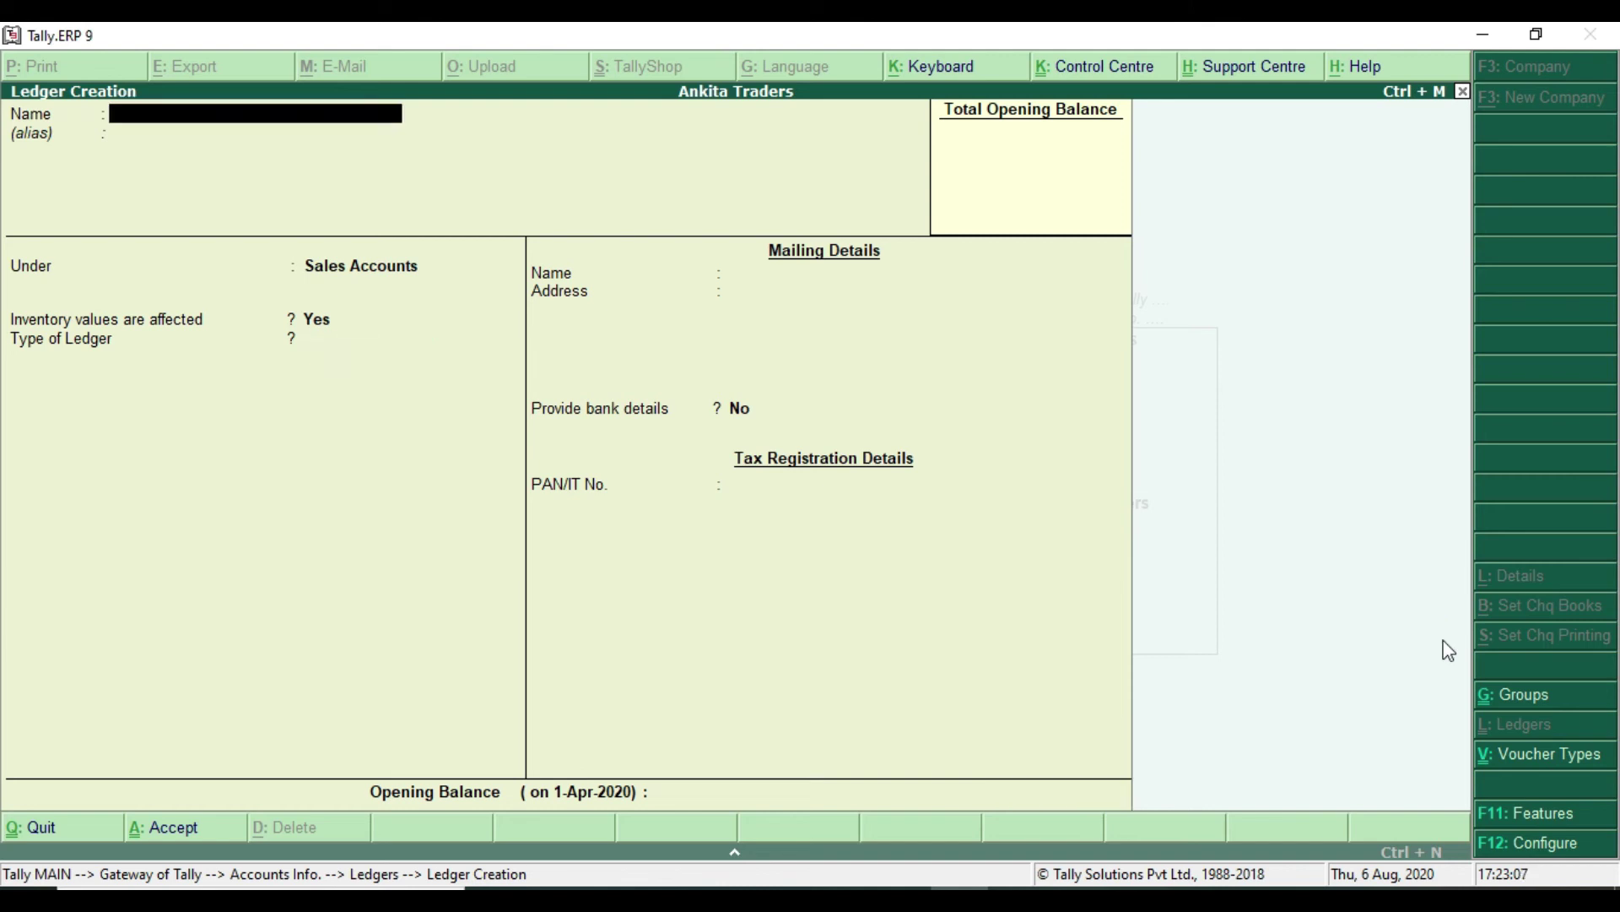
# Name the new ledger Laxman Traders and place it under Sundry Debtors.
pyautogui.write('Laxman Traders')
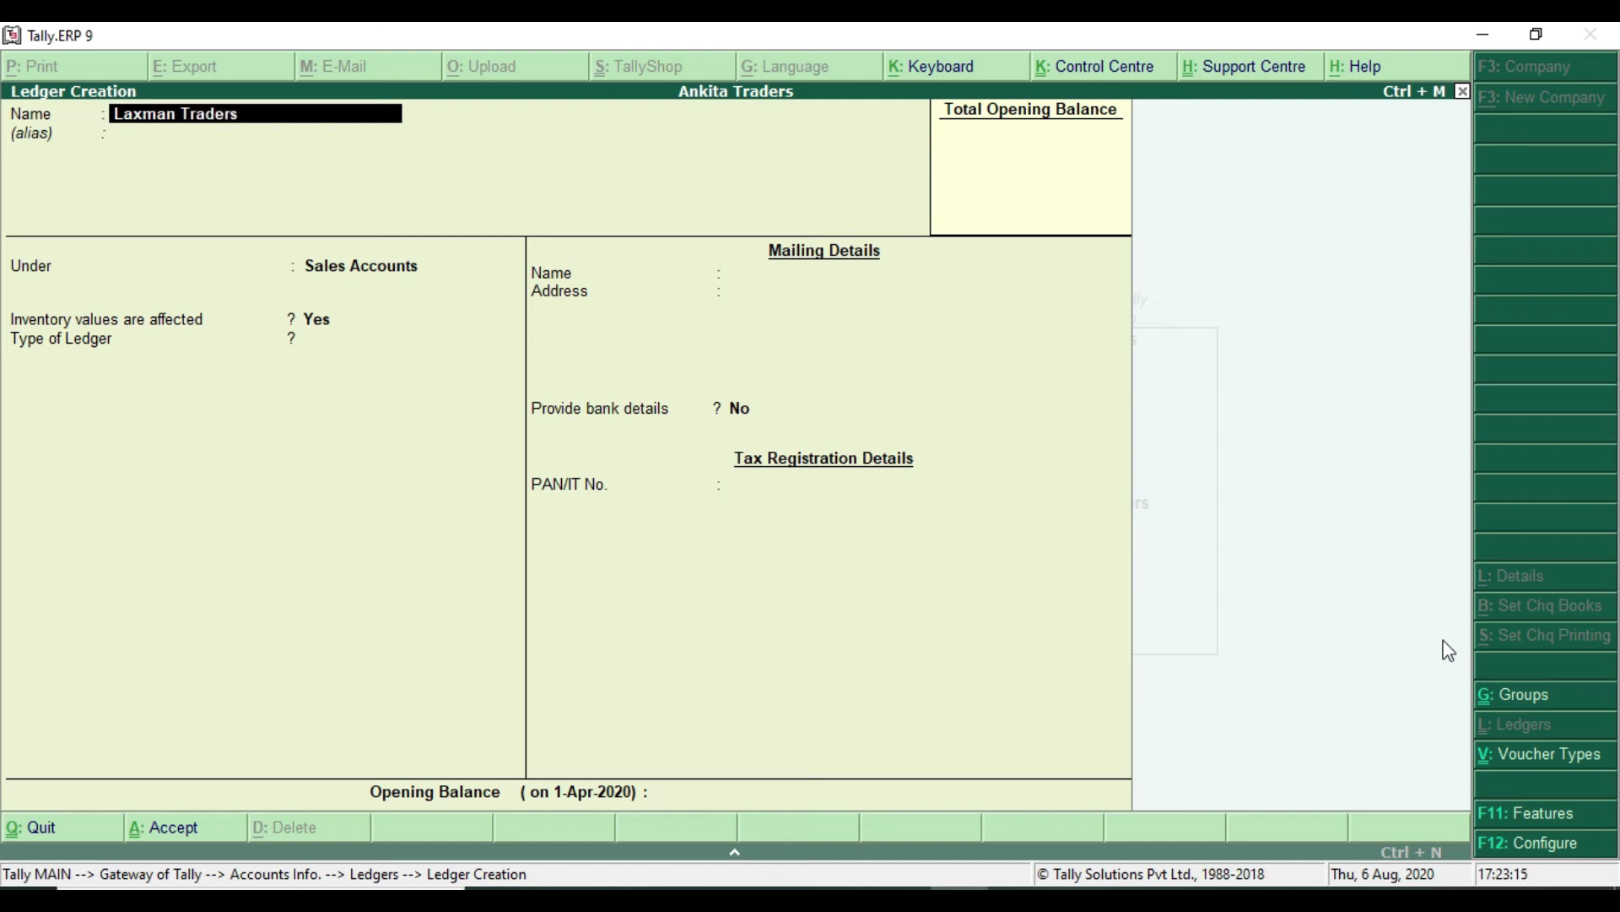
pyautogui.press('Return')
pyautogui.press('Return')
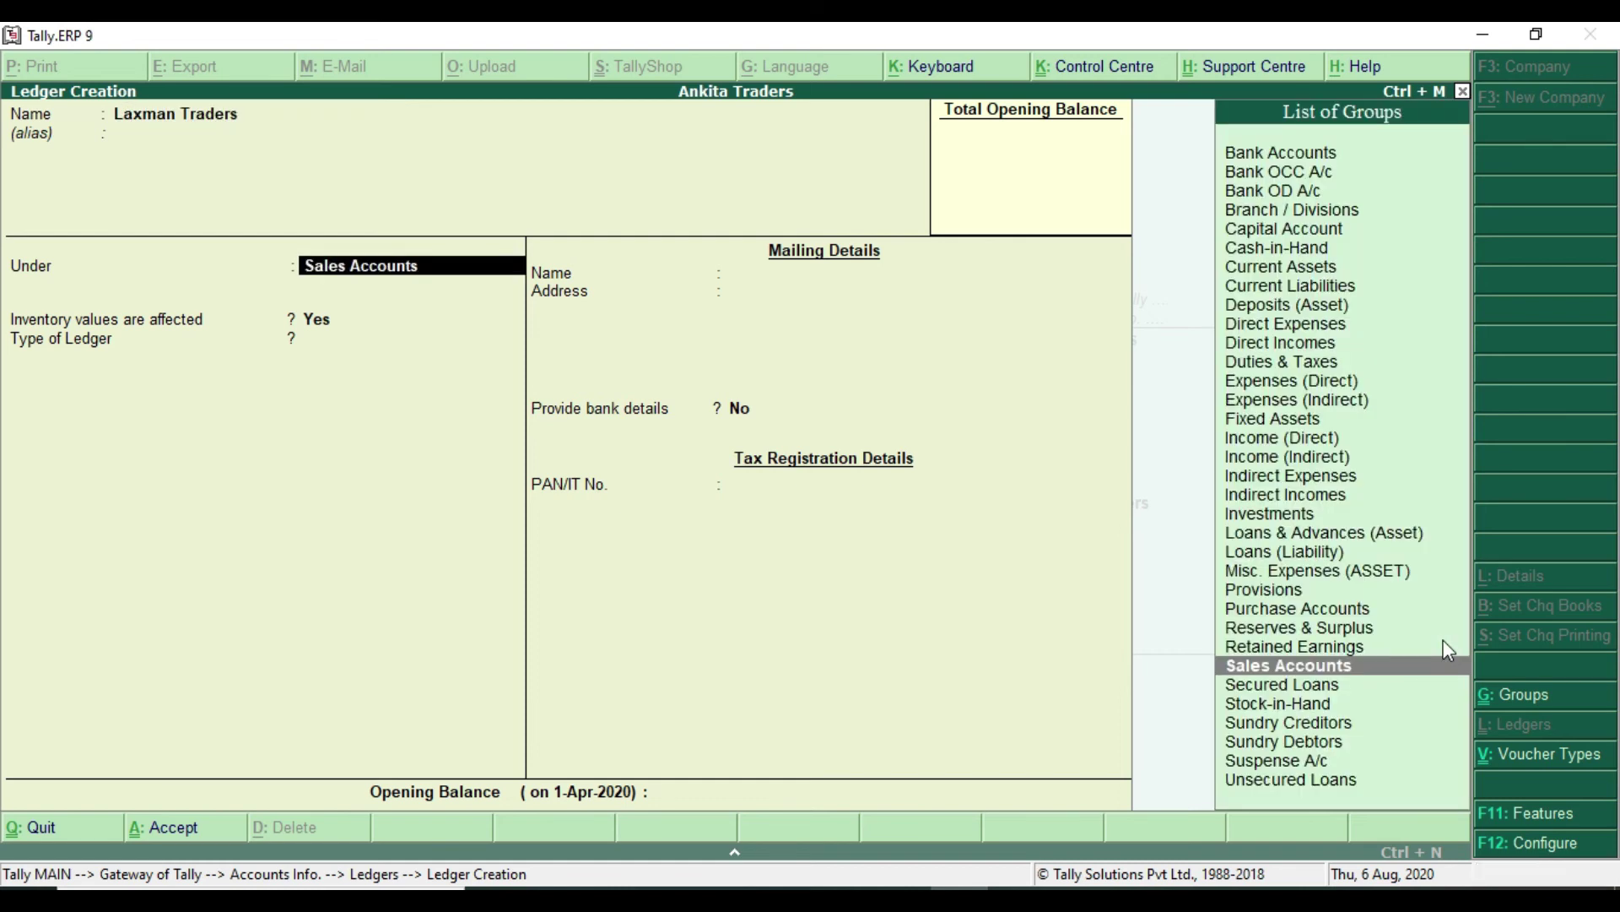
pyautogui.write('S')
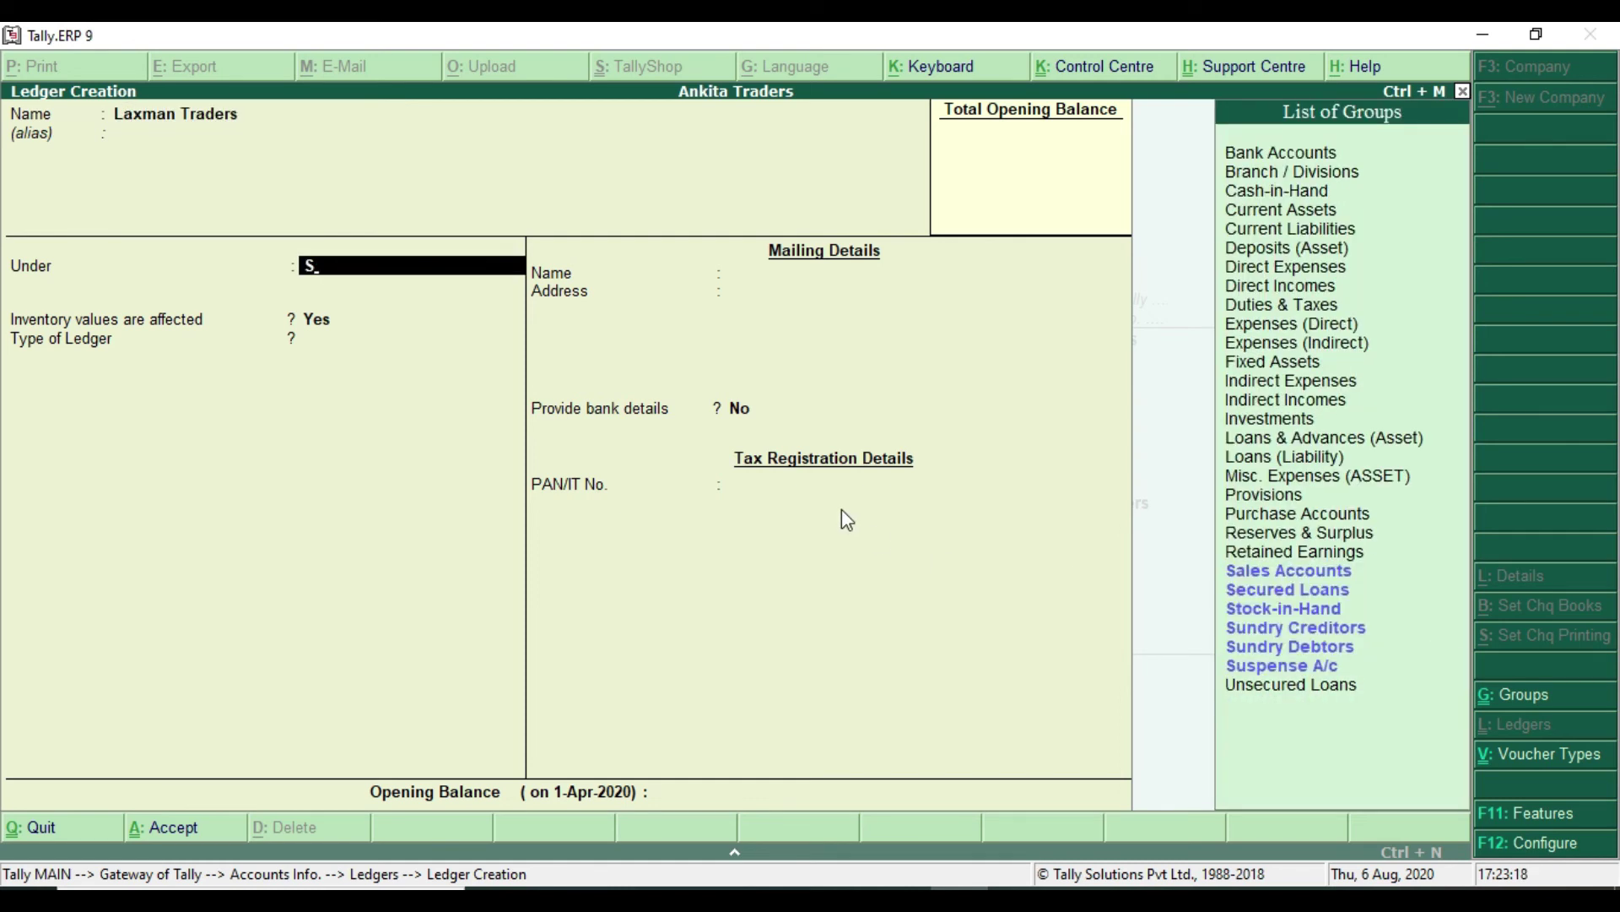
pyautogui.press('Down')
pyautogui.press('Down')
pyautogui.press('Down')
pyautogui.press('Down')
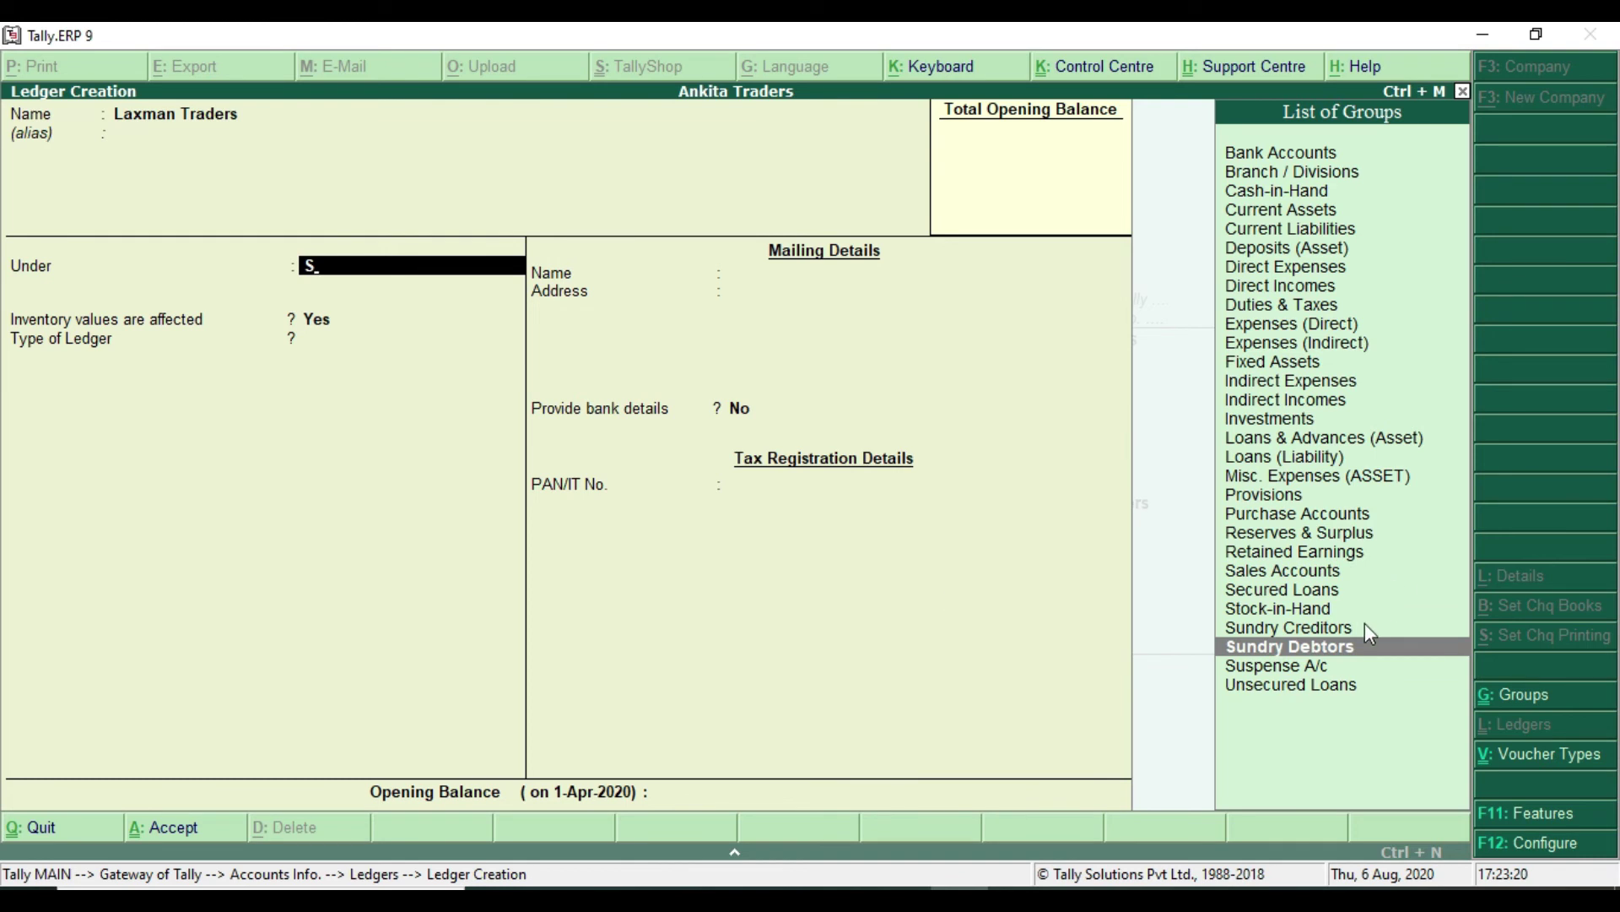
pyautogui.press('Return')
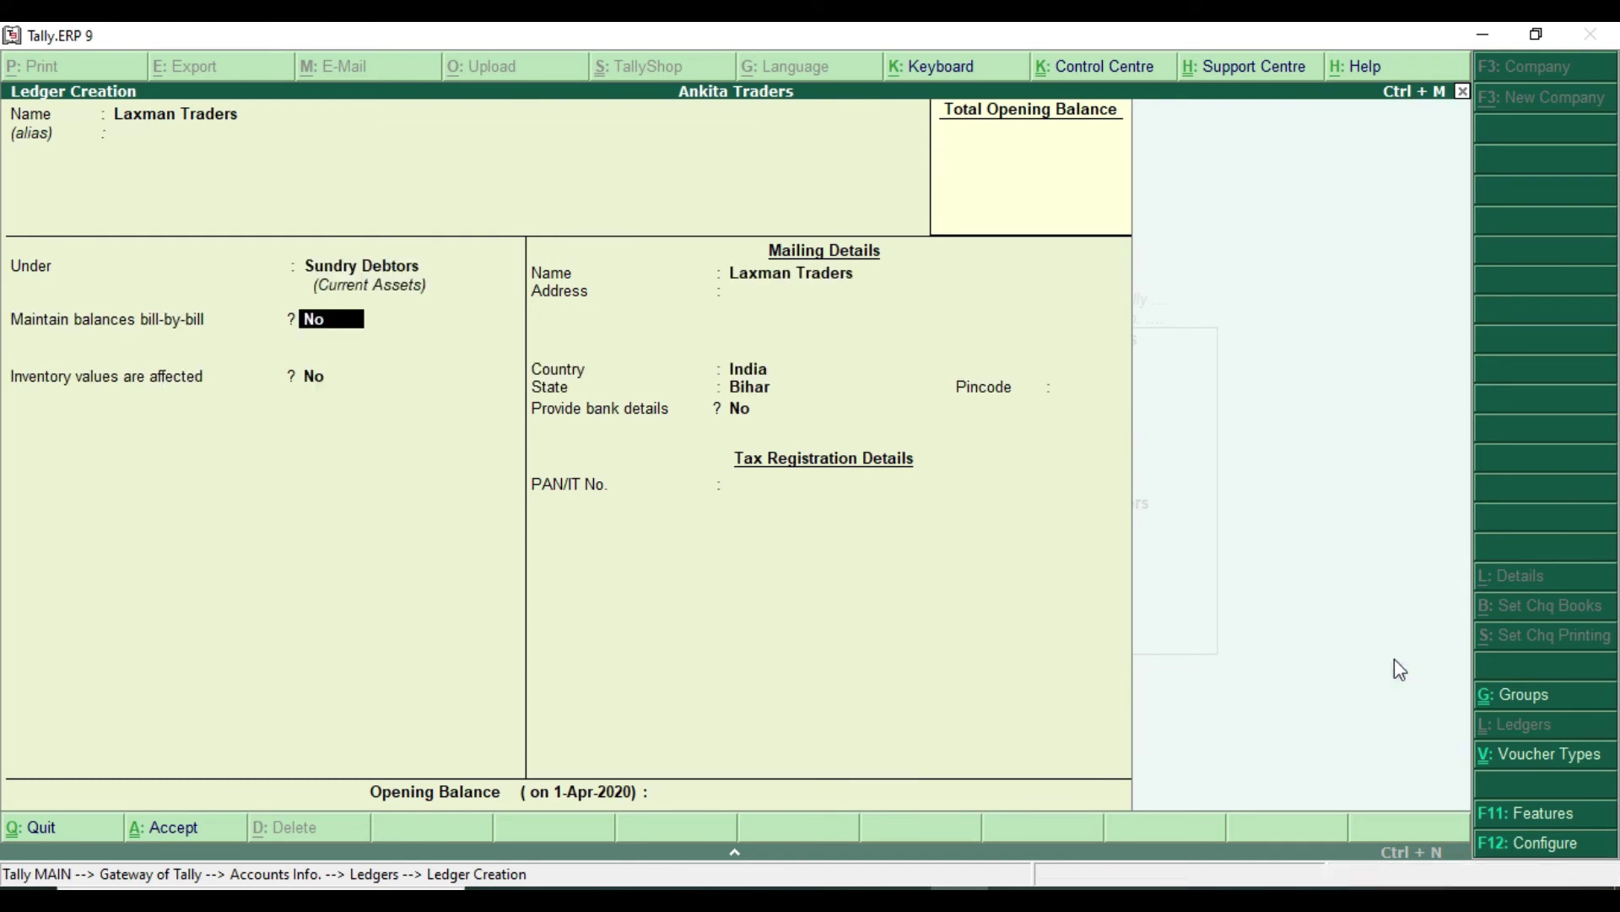
# Set Maintain balances bill-by-bill to Yes for the Laxman Traders ledger.
pyautogui.write('y')
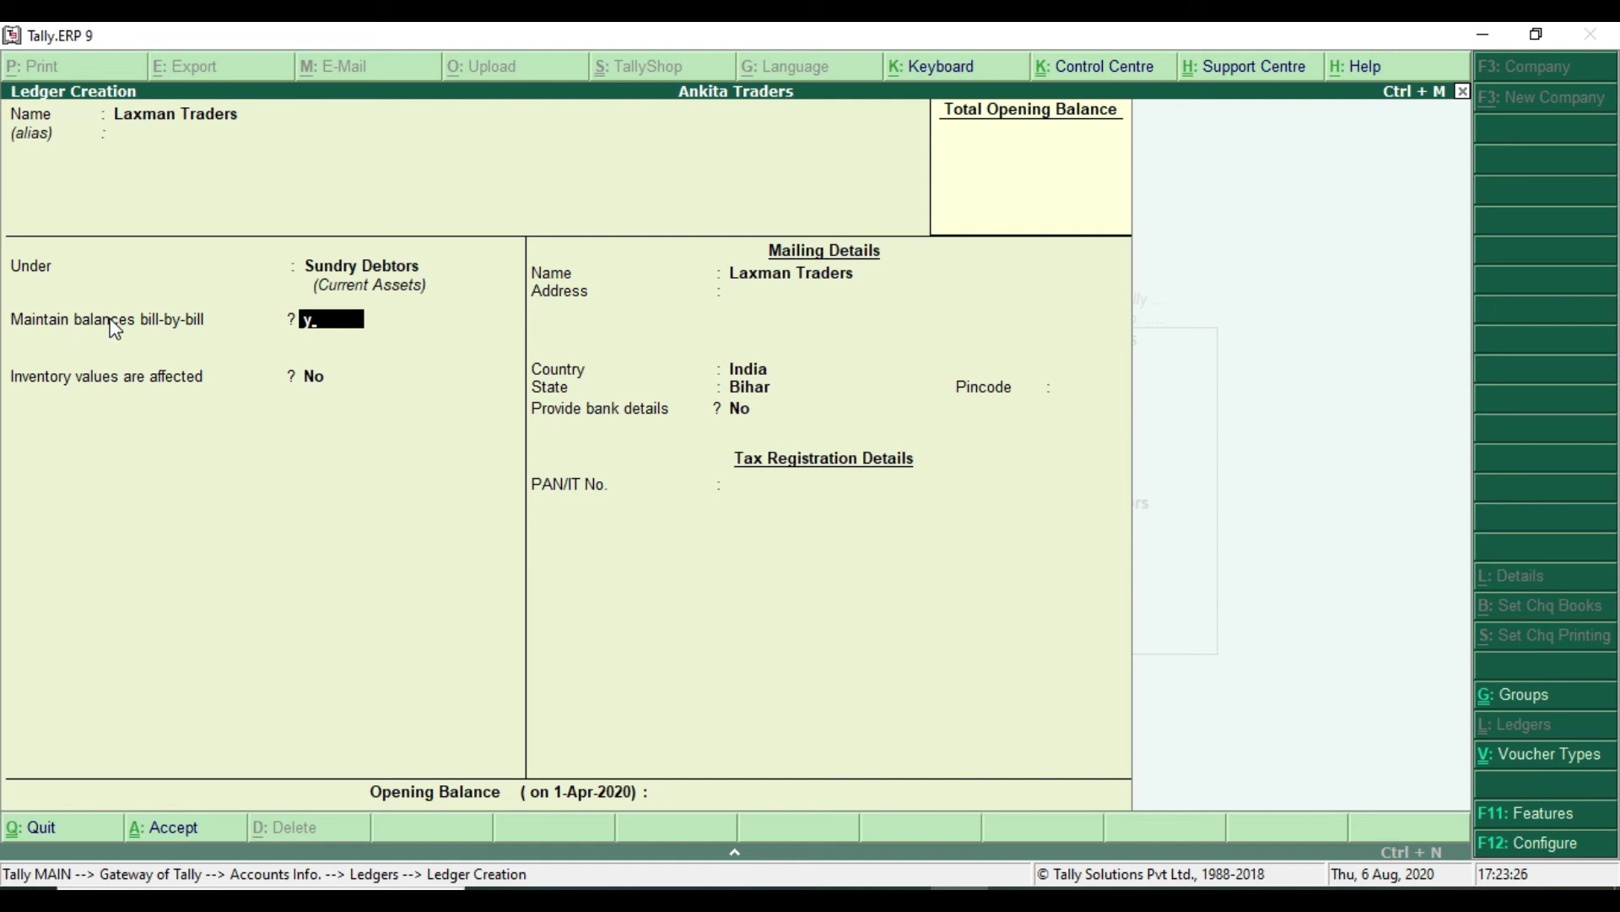
pyautogui.moveTo(6, 298)
pyautogui.mouseDown()
pyautogui.moveTo(101, 363)
pyautogui.moveTo(393, 353)
pyautogui.mouseUp()
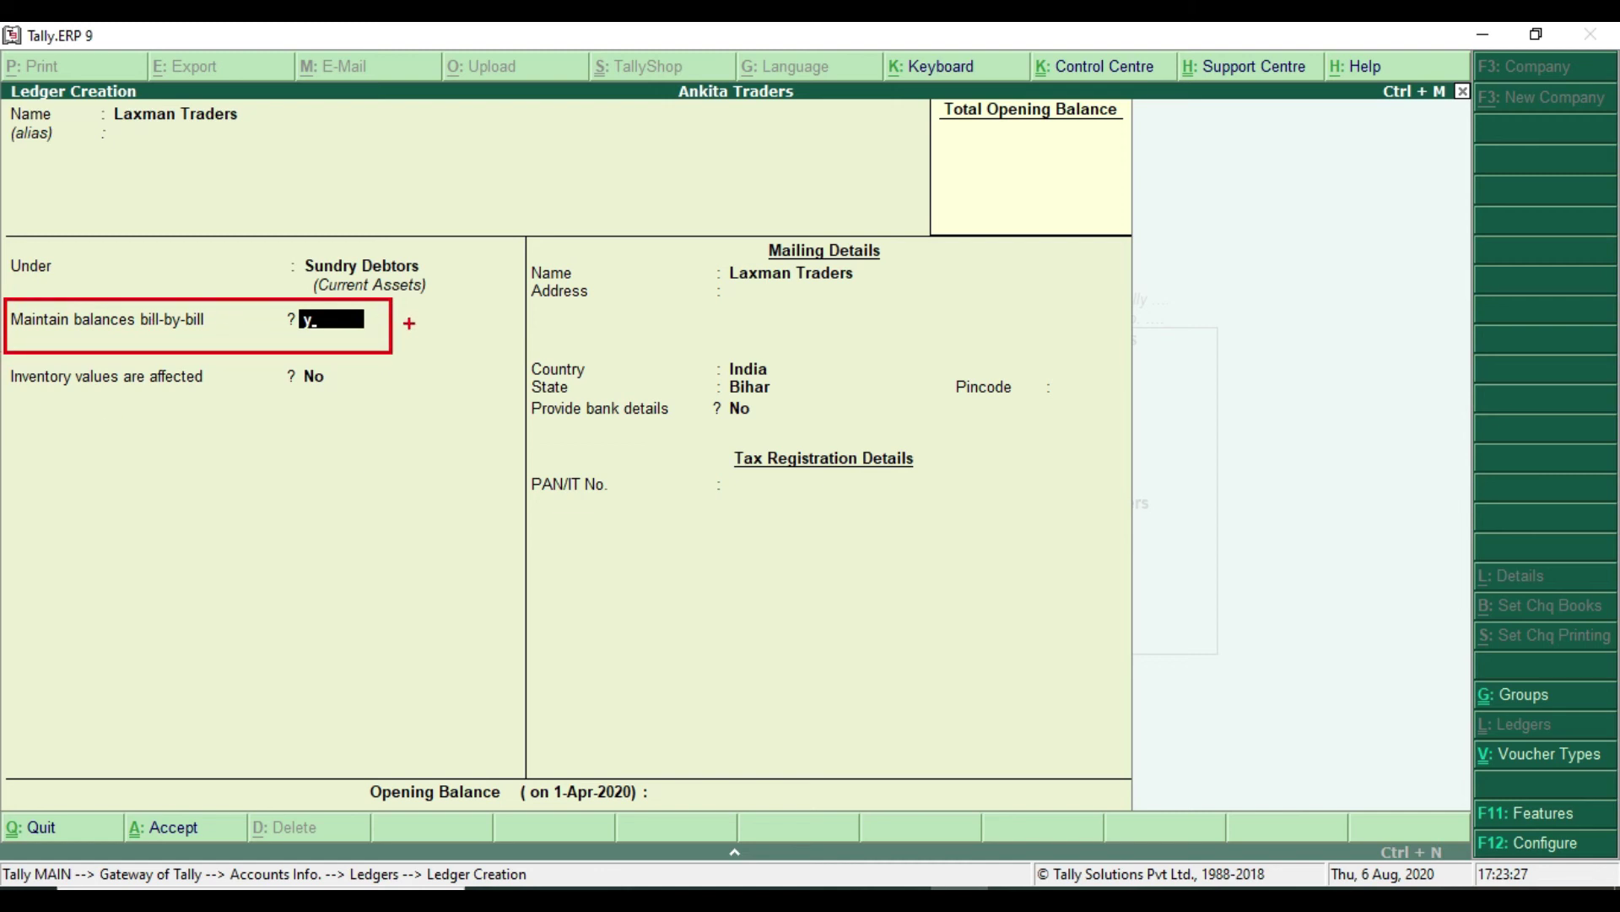
pyautogui.press('Escape')
pyautogui.press('Return')
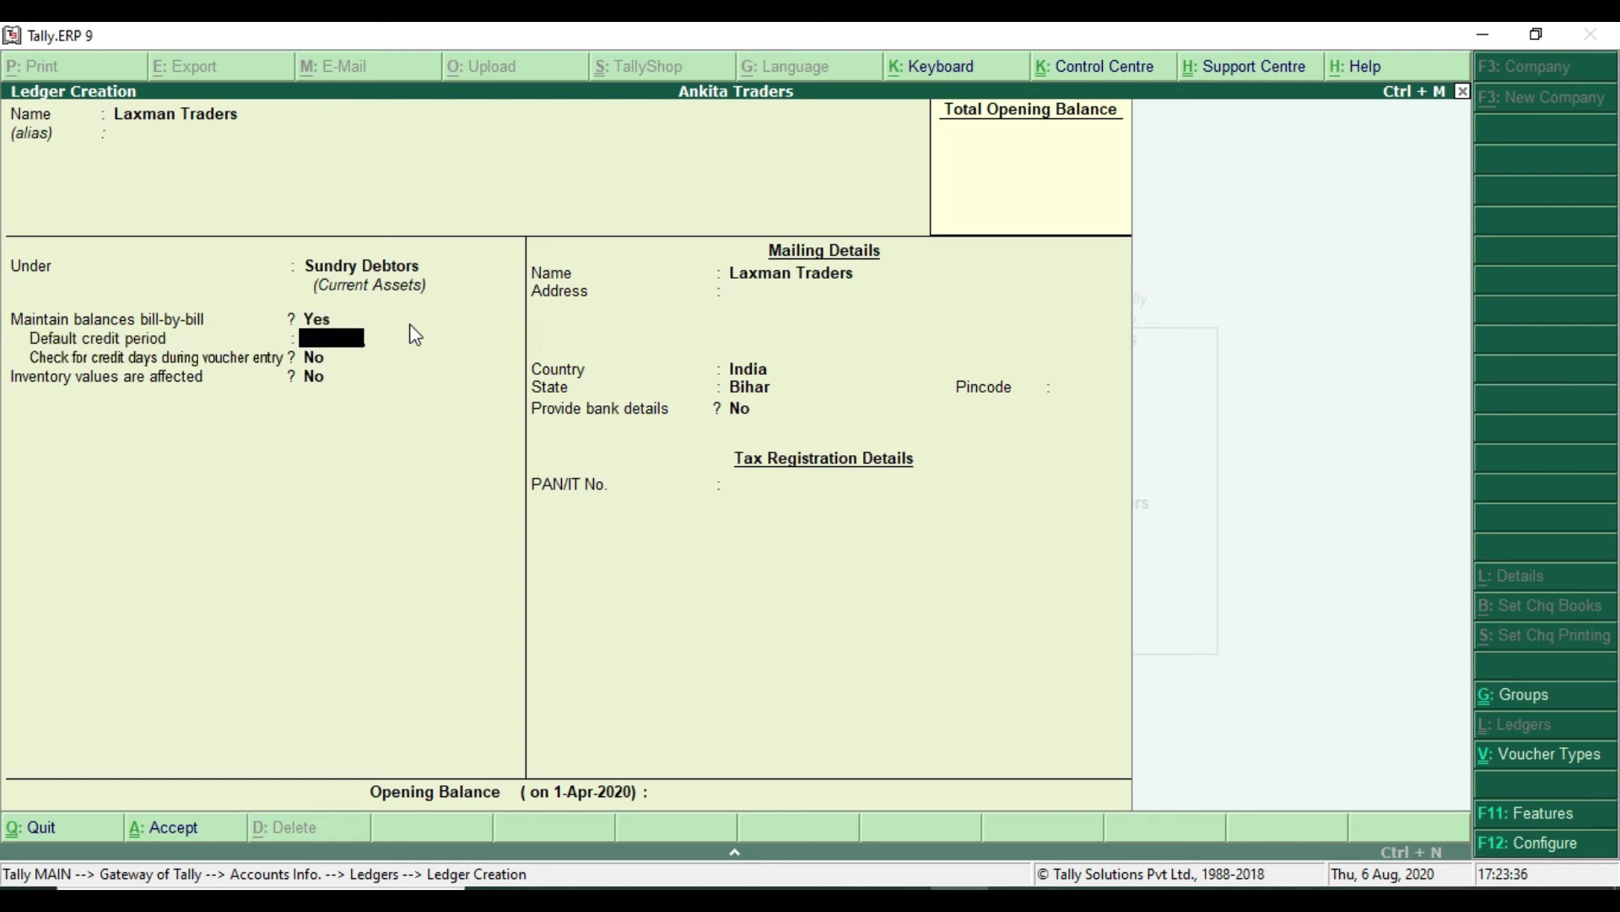
# Keep the default values in the remaining fields of the Laxman Traders ledger, save it and return to the Gateway of Tally.
pyautogui.press('Return')
pyautogui.press('Return')
pyautogui.press('Return')
pyautogui.press('Return')
pyautogui.press('Return')
pyautogui.press('Return')
pyautogui.press('Return')
pyautogui.press('Return')
pyautogui.press('Return')
pyautogui.press('Return')
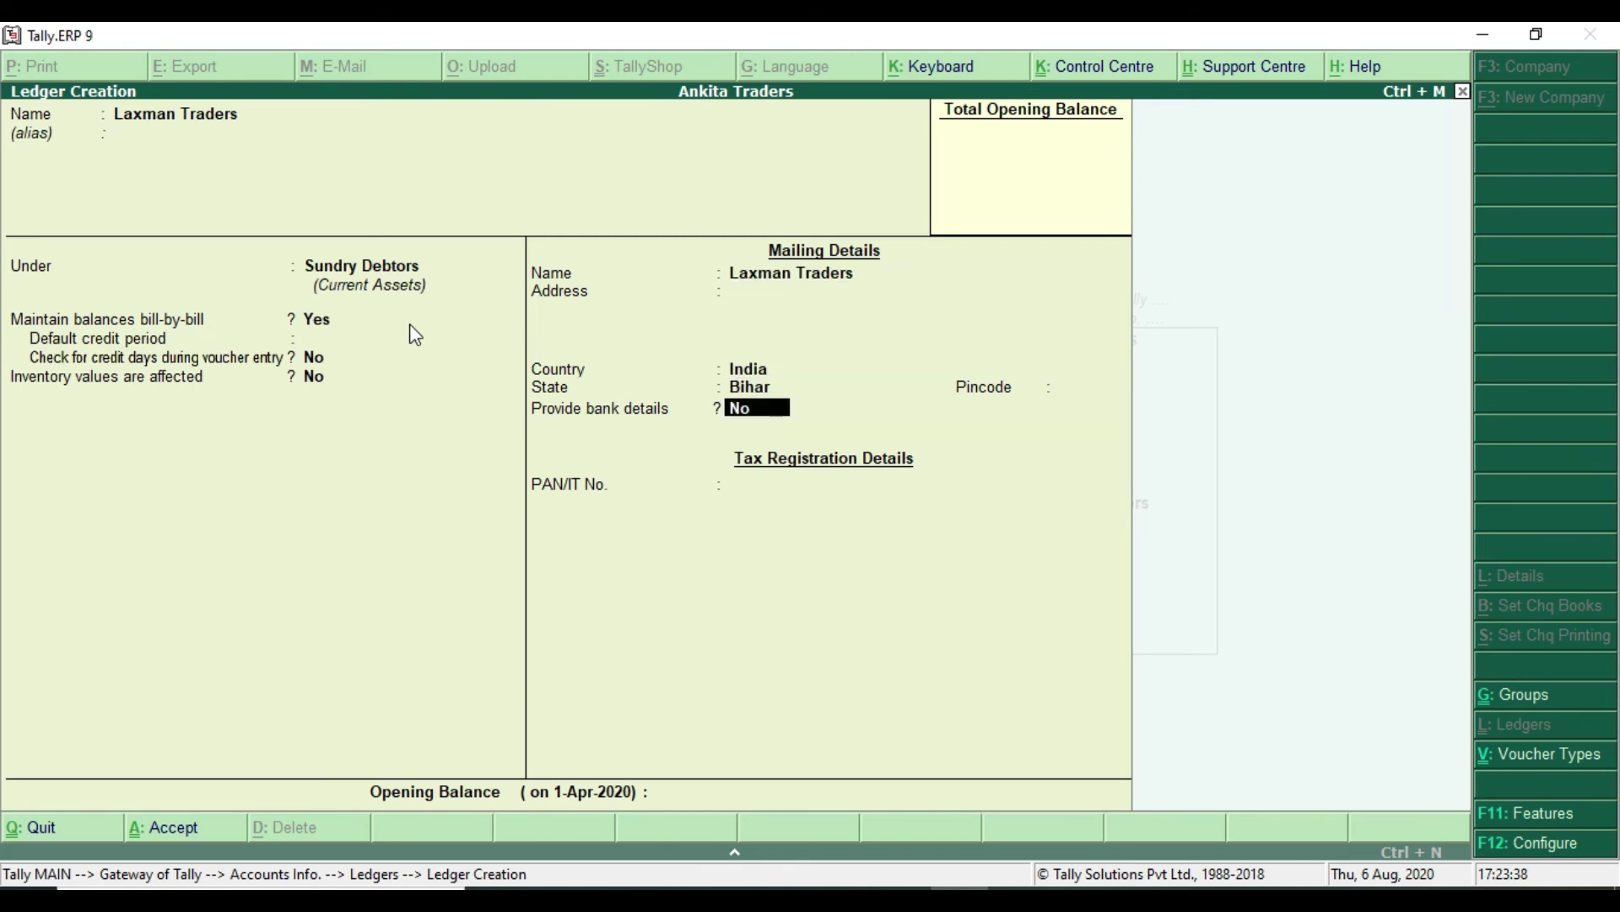
pyautogui.press('Return')
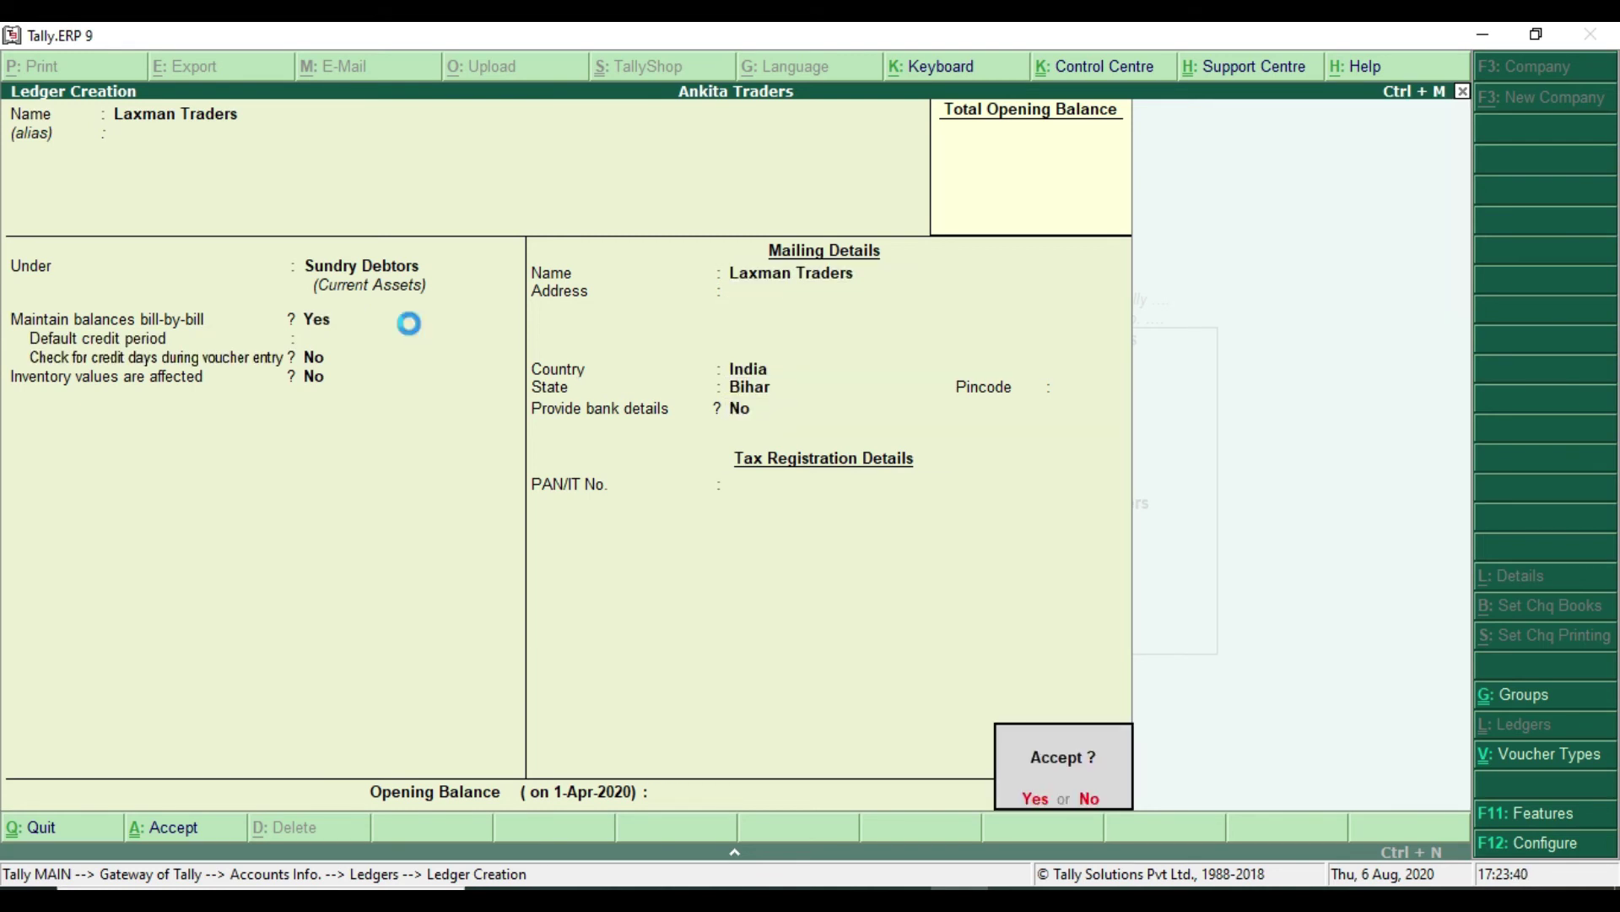
pyautogui.press('Return')
pyautogui.press('Escape')
pyautogui.press('Return')
pyautogui.press('Escape')
pyautogui.press('Escape')
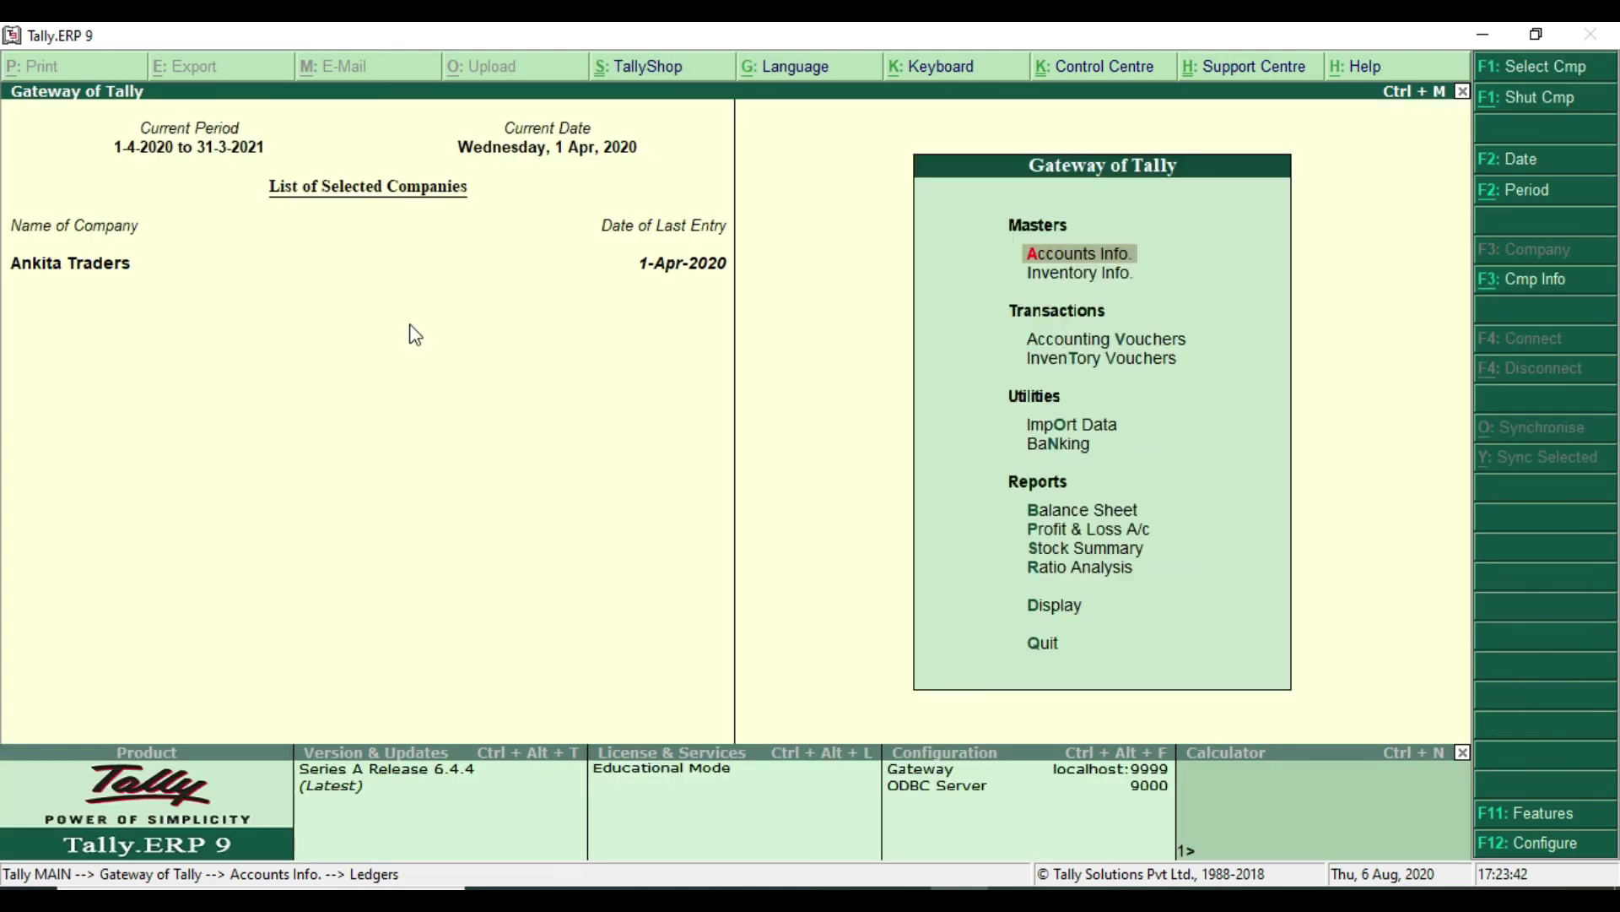
# Check the exercise PDF for the storage godown and the quantities and selling prices of the goods sold to Laxman Traders.
pyautogui.hotkey('alt', 'Tab')
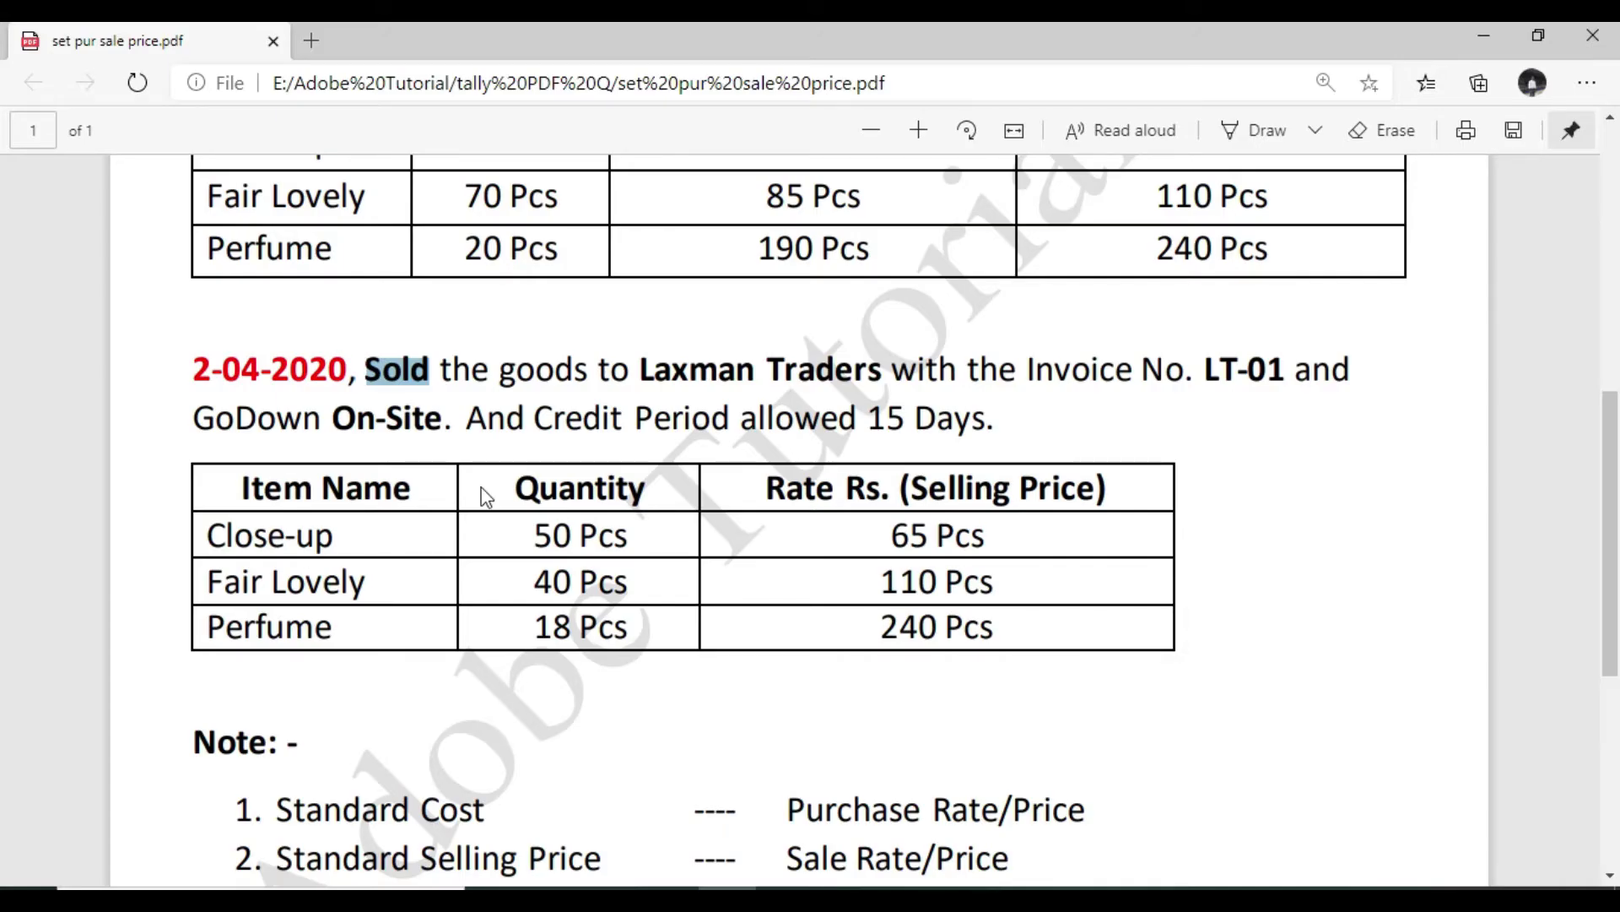
pyautogui.scroll(3, 423, 431)
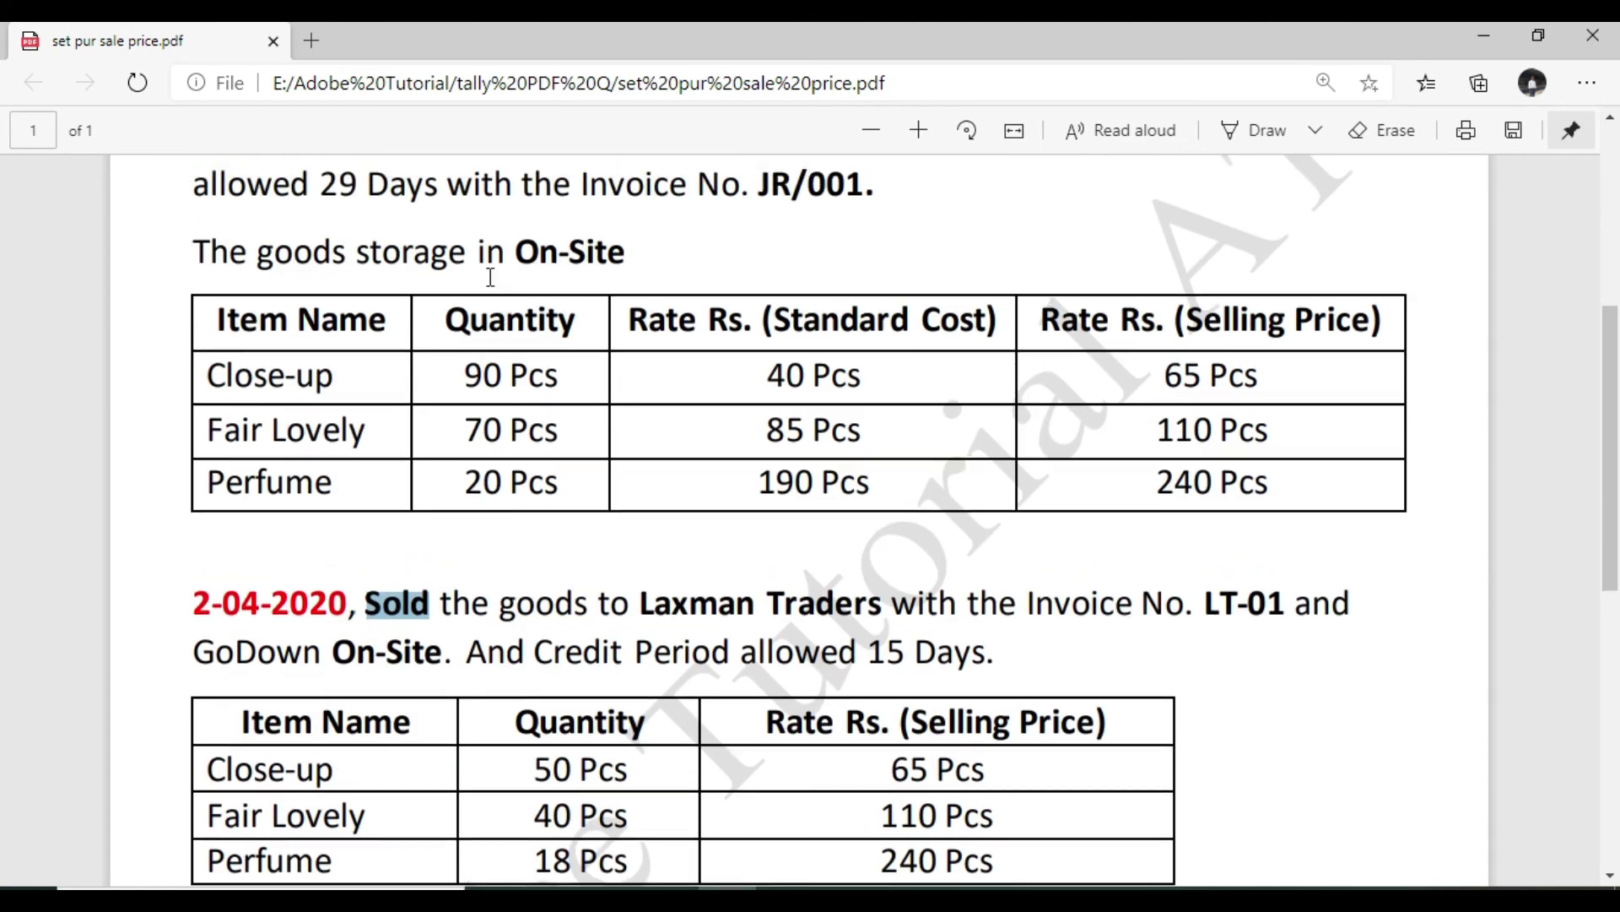
pyautogui.moveTo(517, 253); pyautogui.dragTo(625, 263)
pyautogui.scroll(-2, 385, 628)
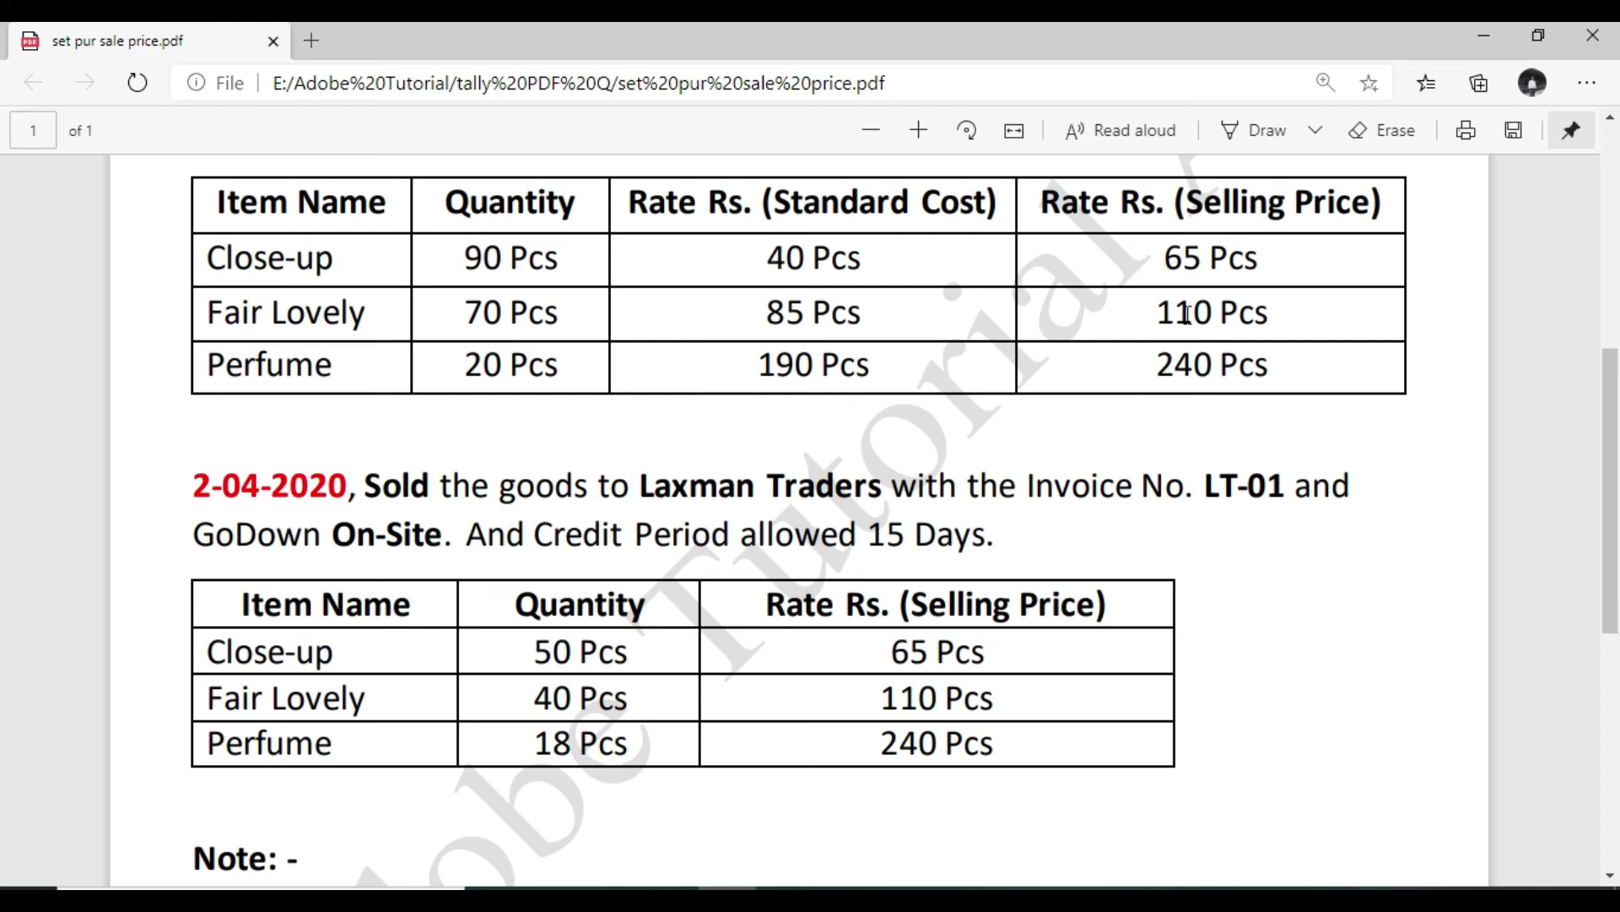
pyautogui.moveTo(892, 652); pyautogui.dragTo(920, 764)
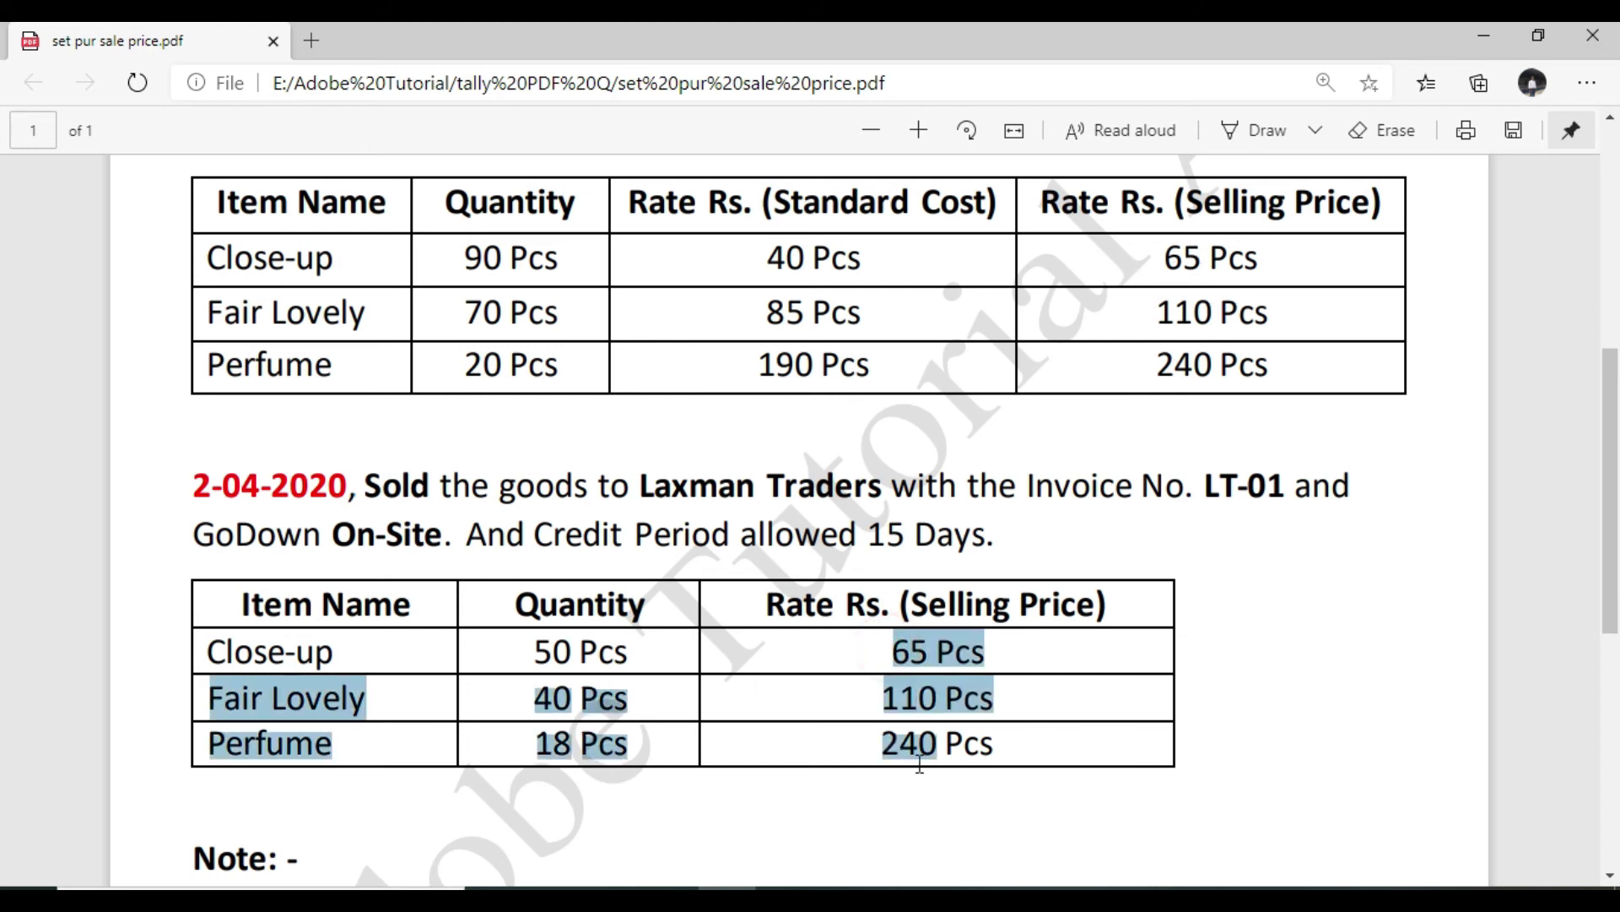
pyautogui.click(553, 656)
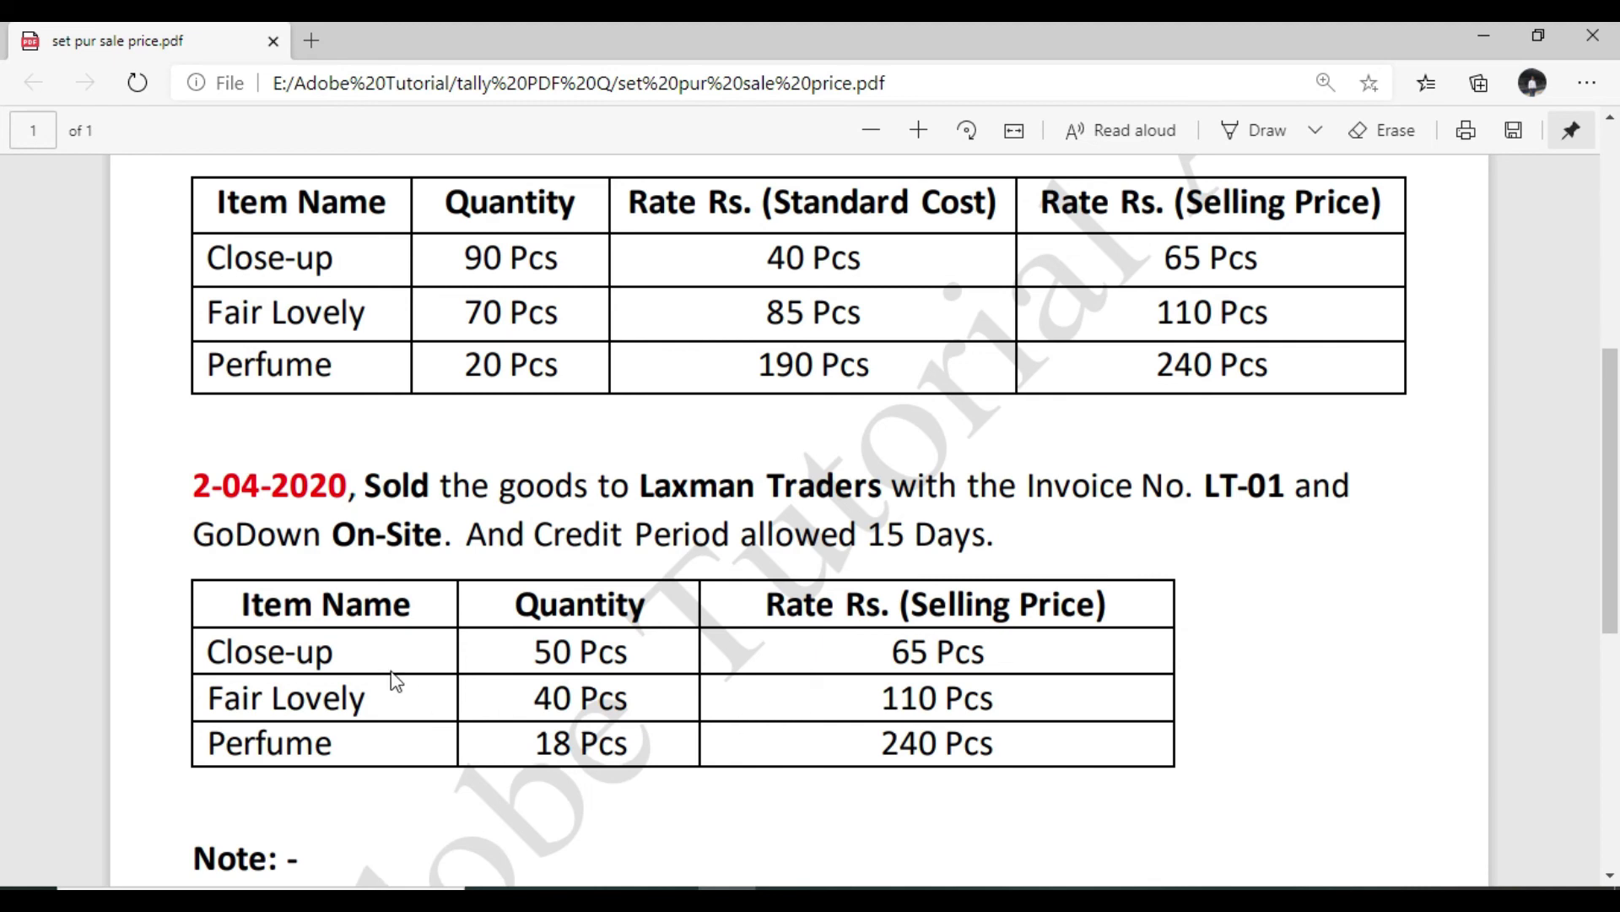
# Switch back to Tally.ERP 9 and open a new accounting voucher of type Sales.
pyautogui.hotkey('alt', 'Tab')
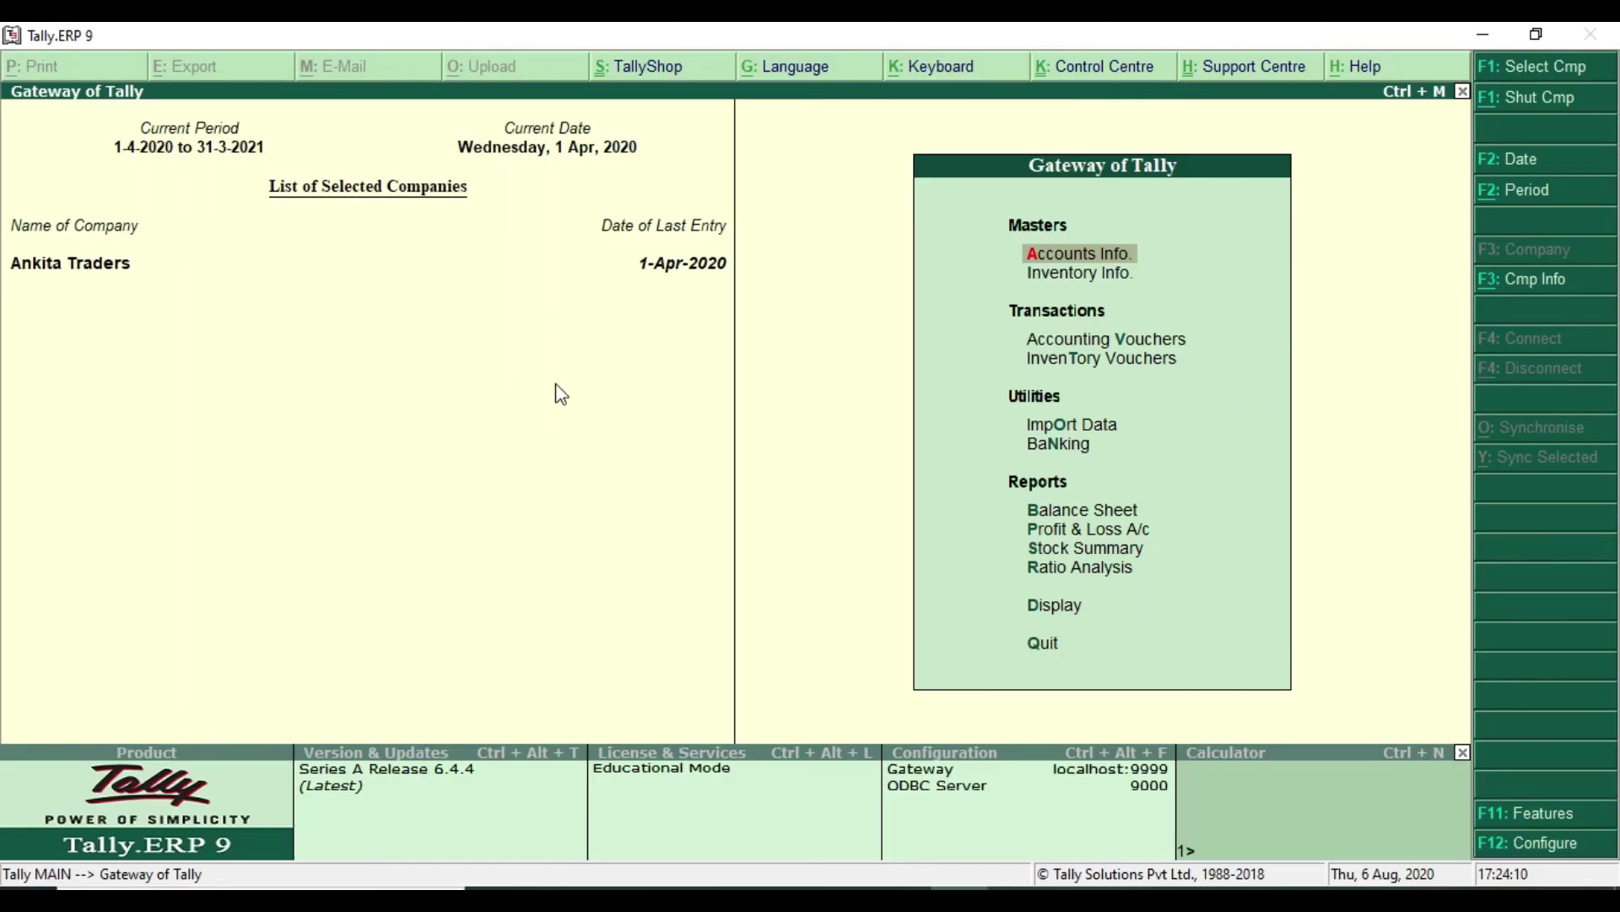
pyautogui.press('Down')
pyautogui.press('Down')
pyautogui.press('Return')
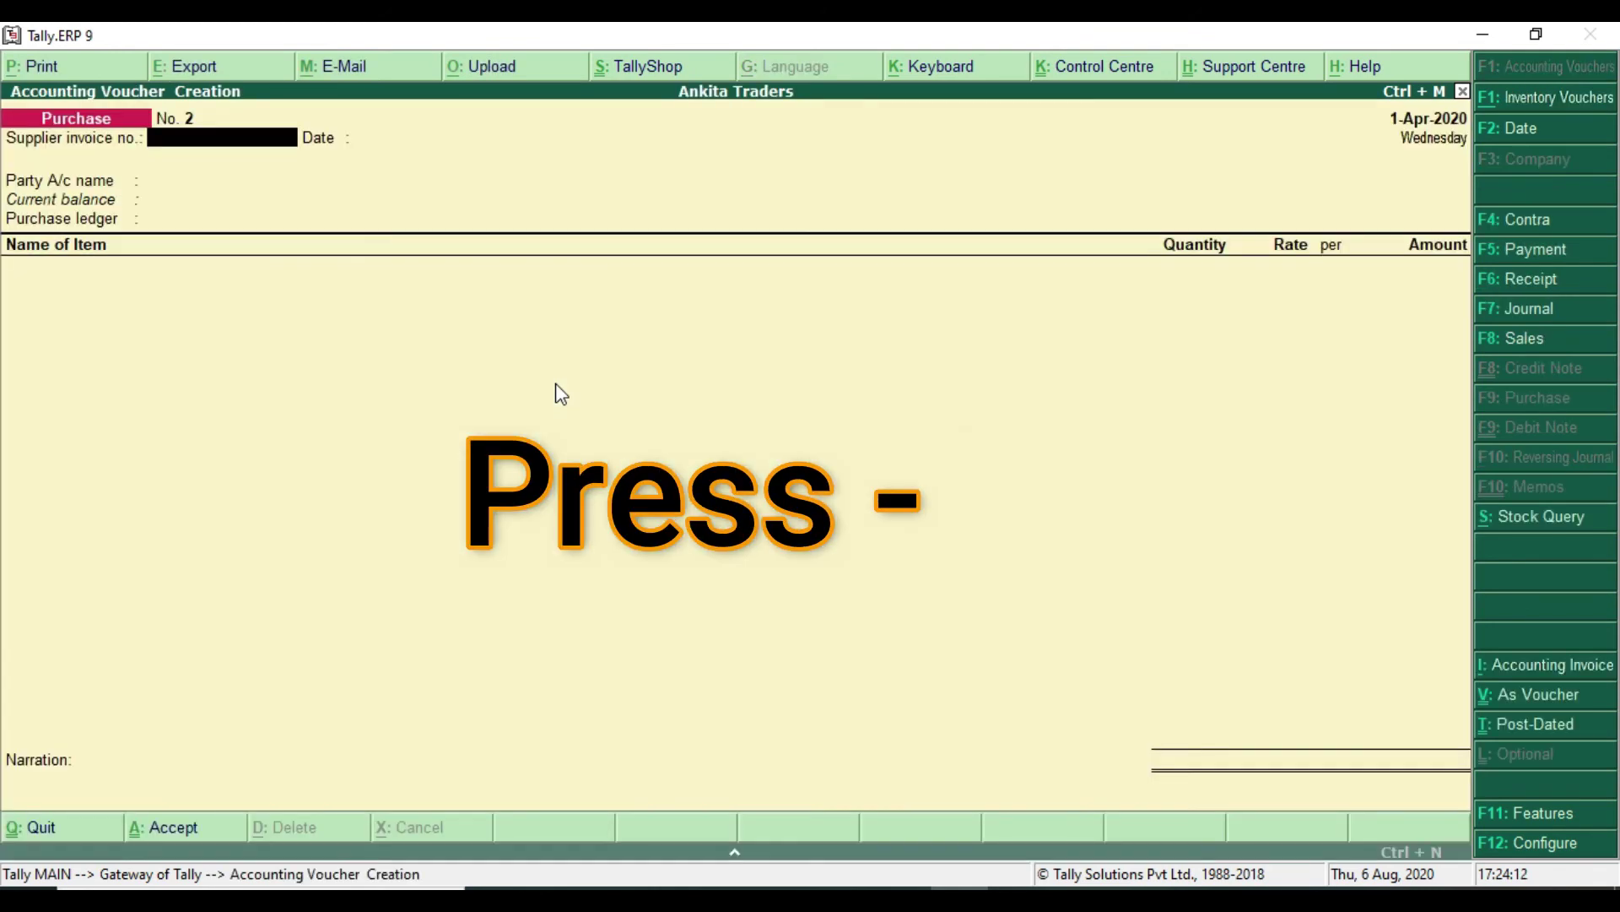
pyautogui.press('F8')
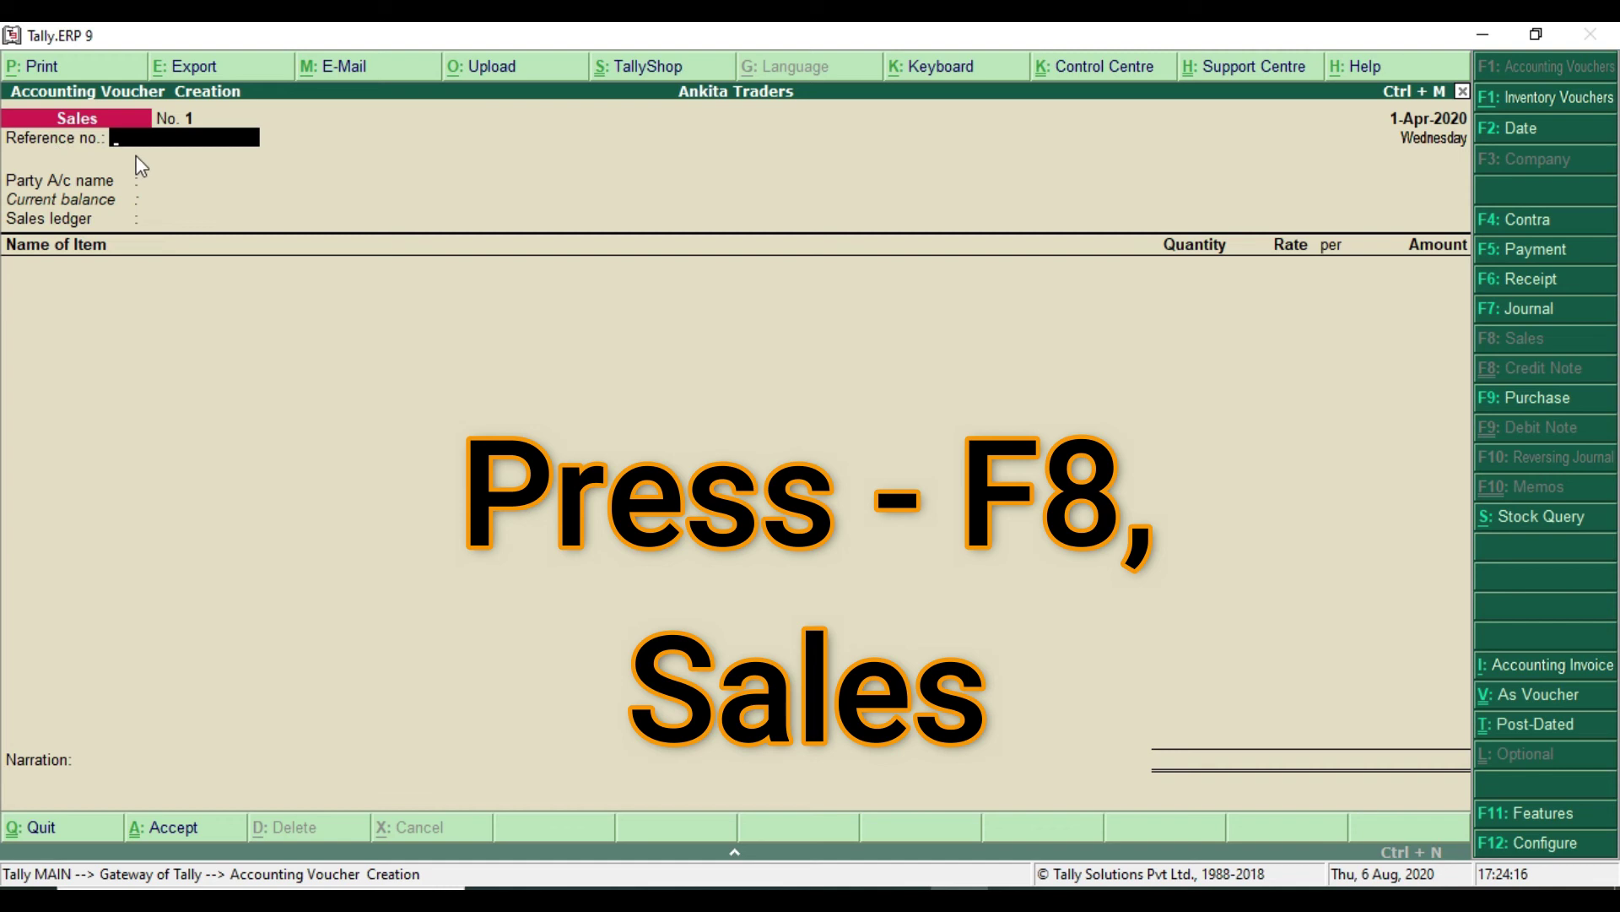
# Leave the reference number blank and select Laxman Traders as the party account and Sale as the sales ledger.
pyautogui.press('Return')
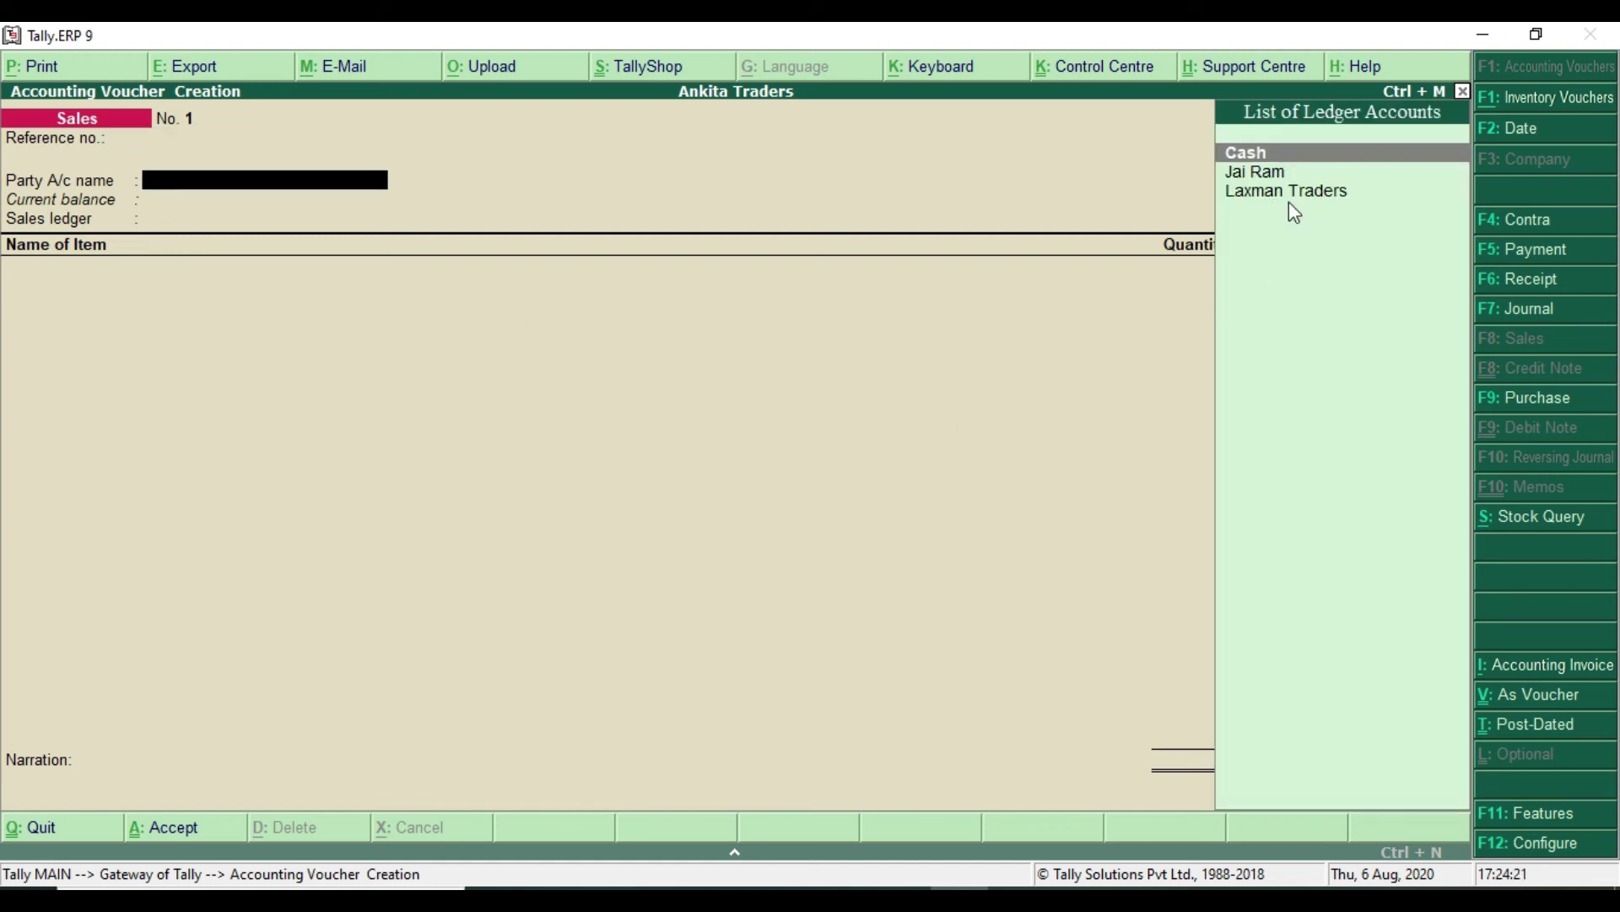
pyautogui.click(1319, 202)
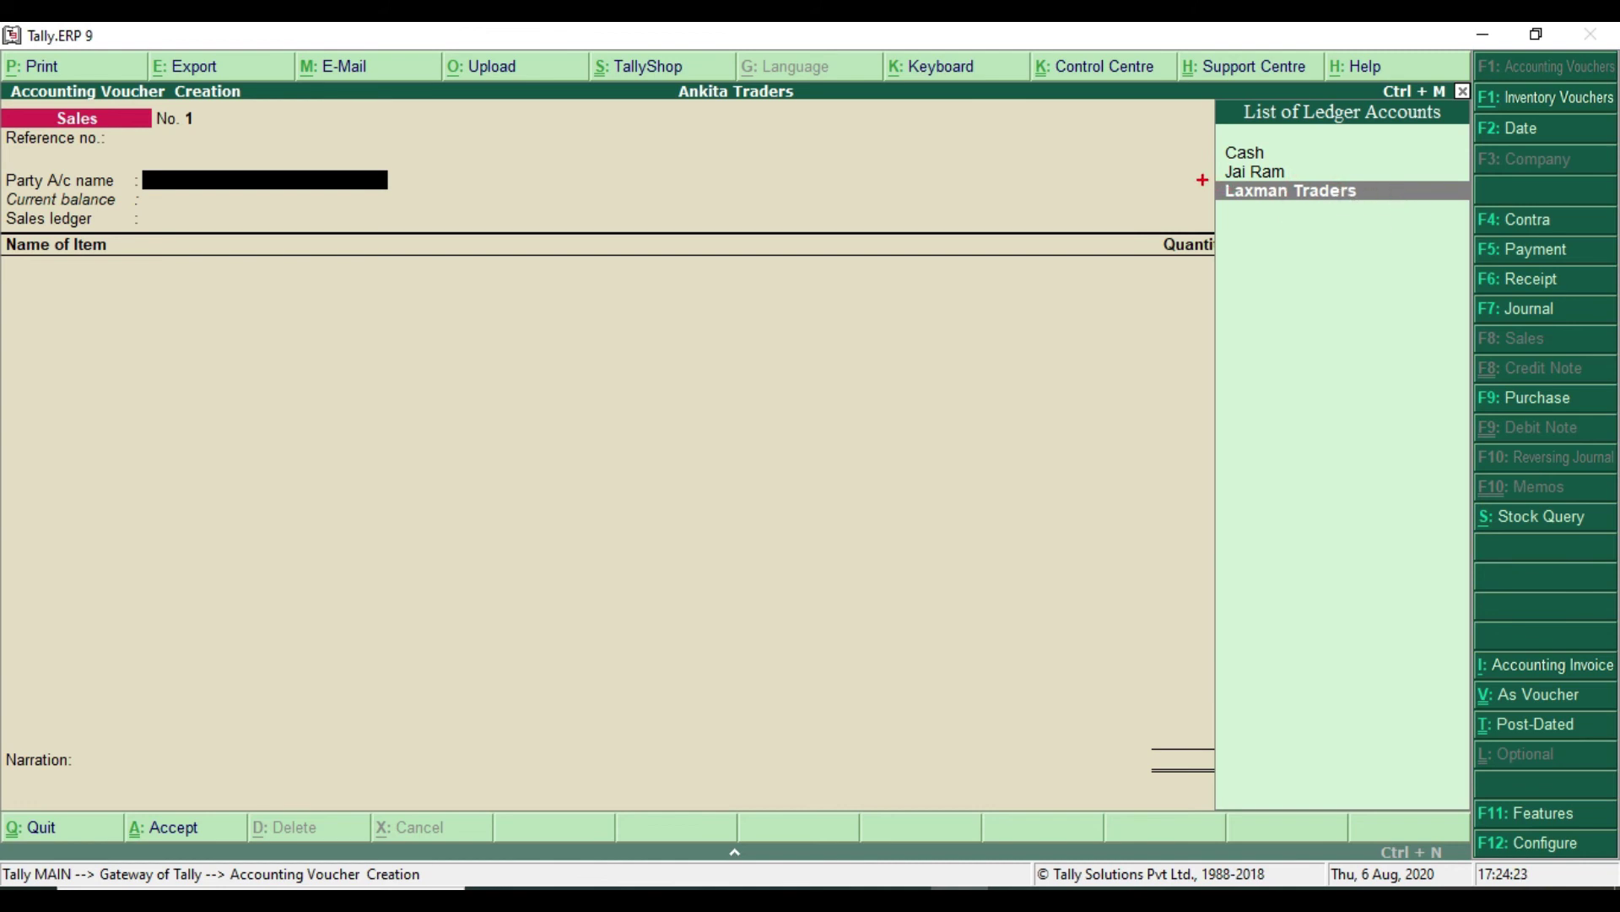
pyautogui.moveTo(1200, 178); pyautogui.dragTo(1449, 210)
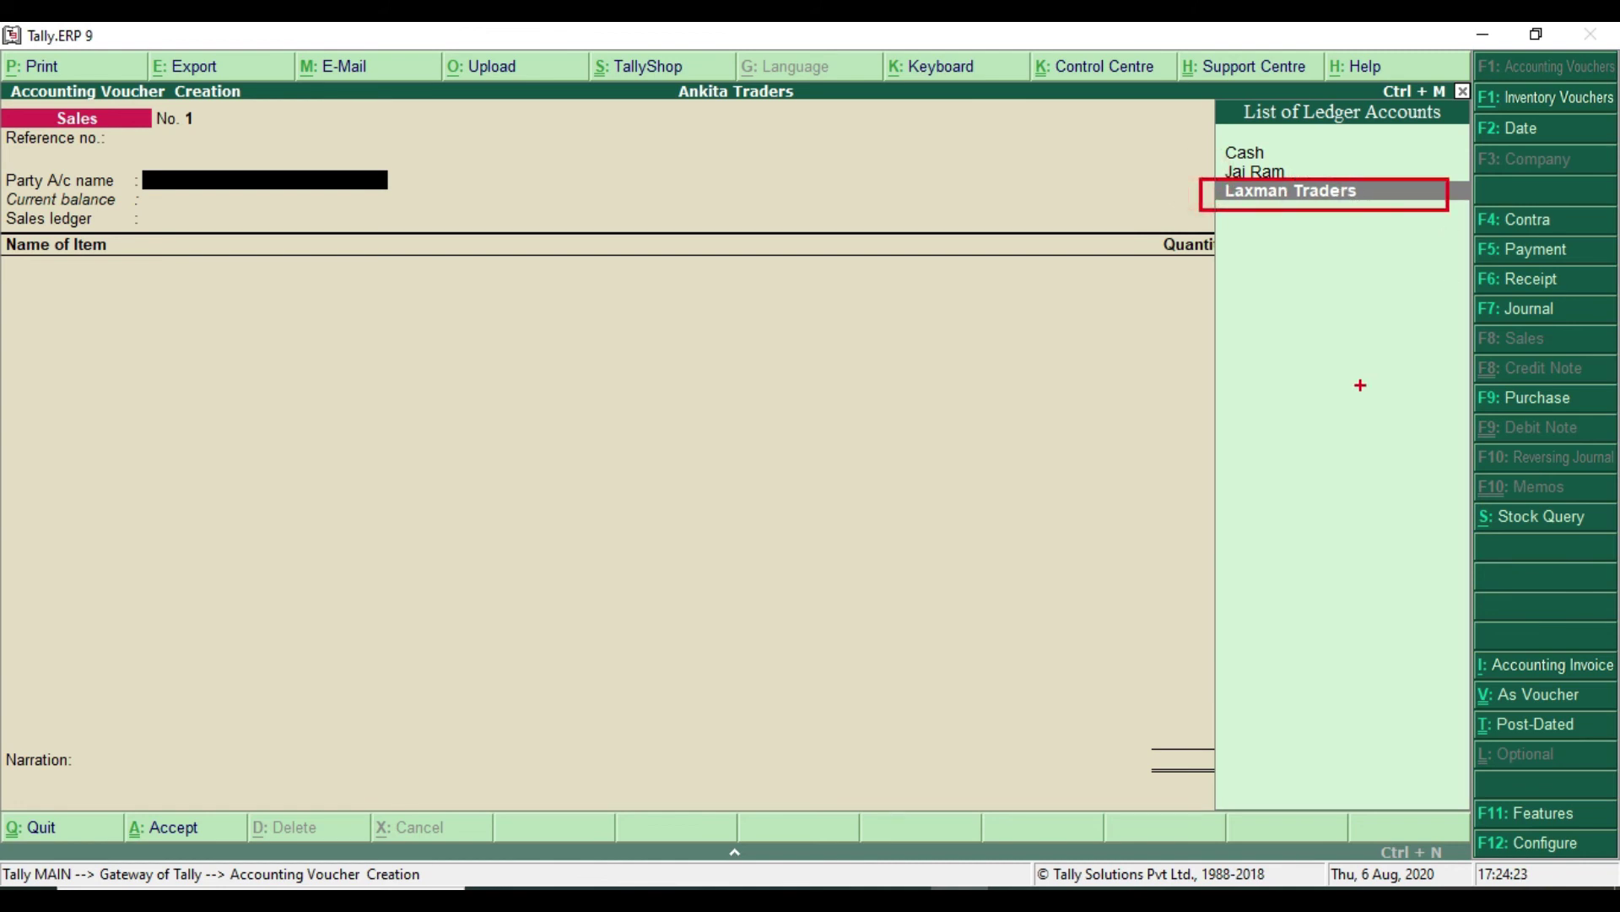
pyautogui.press('Return')
pyautogui.press('Return')
pyautogui.press('Return')
pyautogui.press('Return')
pyautogui.press('Return')
pyautogui.press('Return')
pyautogui.press('Return')
pyautogui.press('Return')
pyautogui.press('Return')
pyautogui.press('Return')
pyautogui.press('Return')
pyautogui.press('Return')
pyautogui.press('Return')
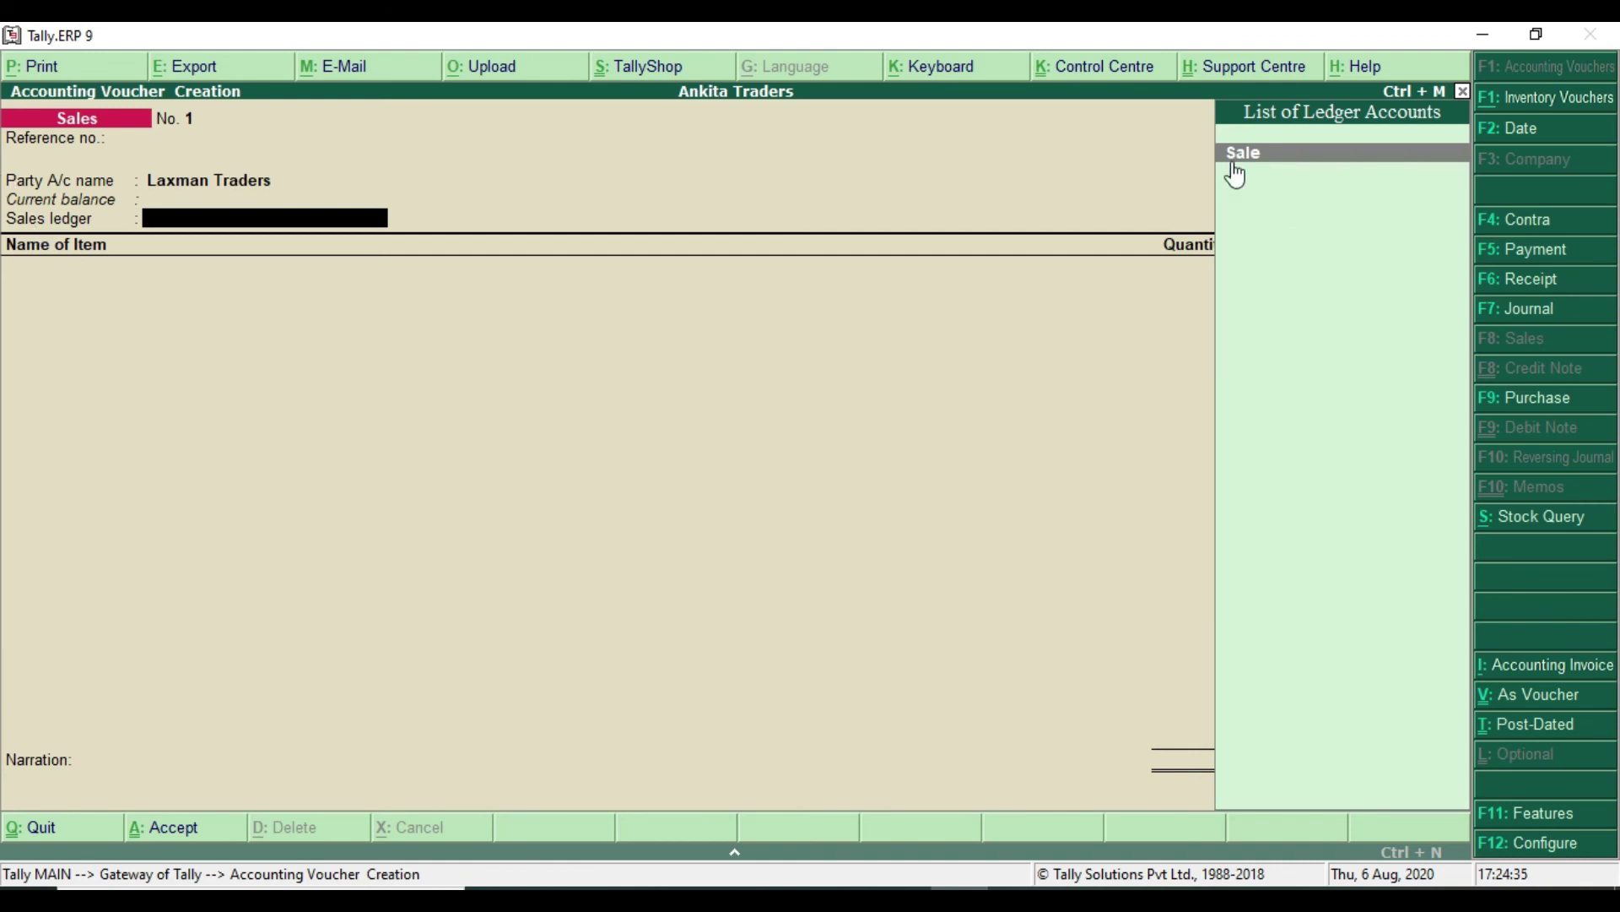
pyautogui.click(1275, 155)
pyautogui.press('Return')
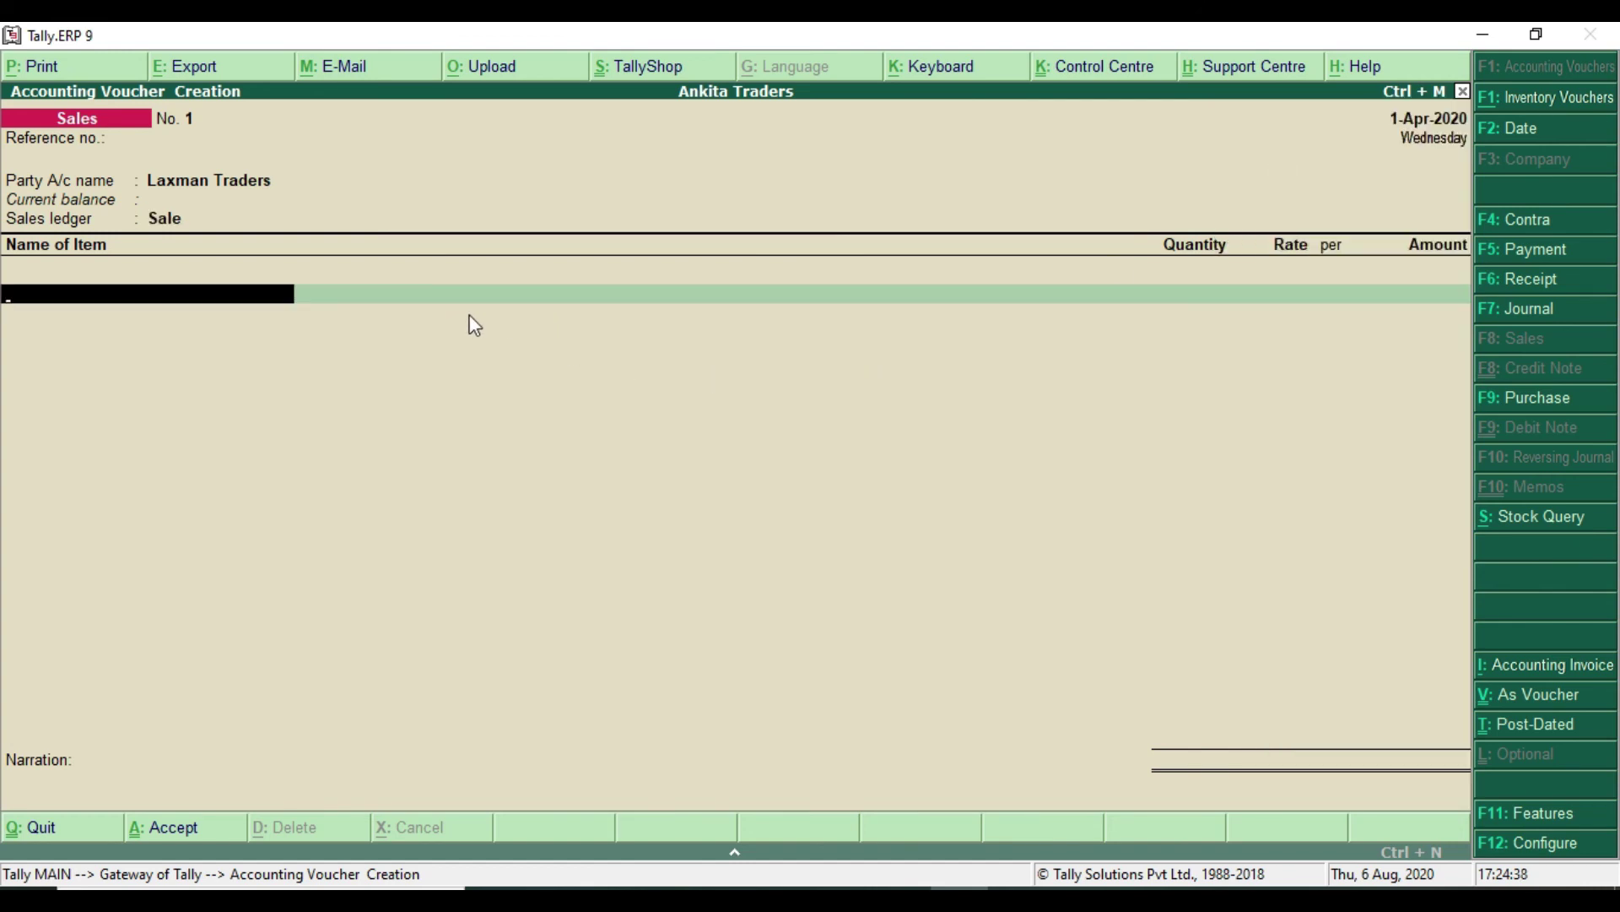
# Add the Close Up item to the sales voucher with 50 Pcs from the On-Site godown, keeping the preset rate of 65.00.
pyautogui.hotkey('alt', 'Tab')
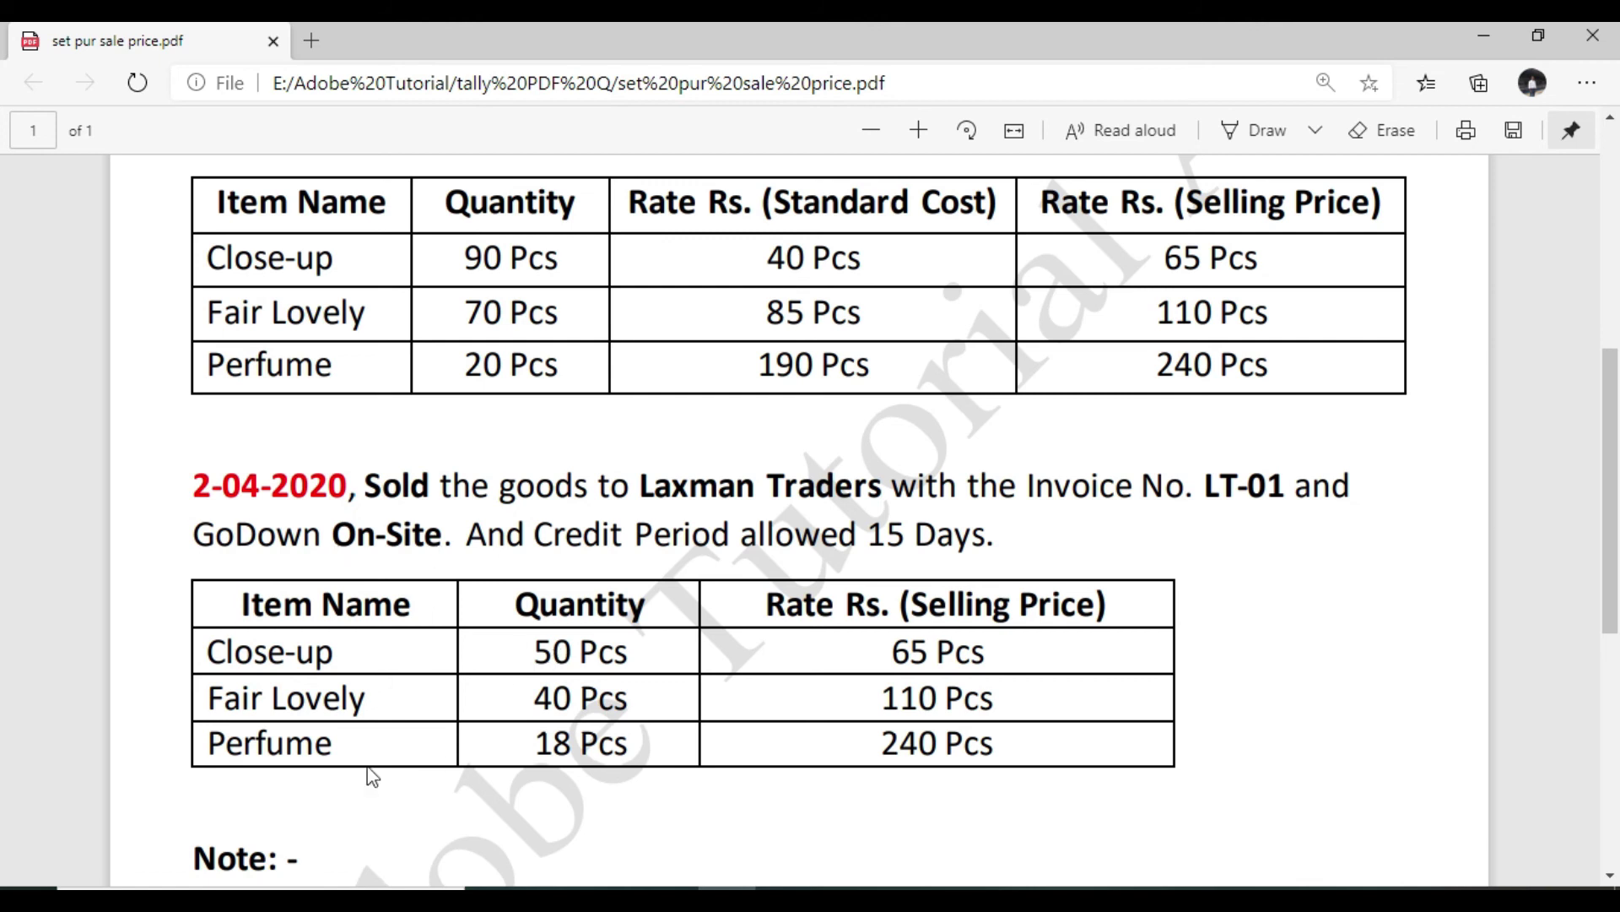
pyautogui.hotkey('alt', 'Tab')
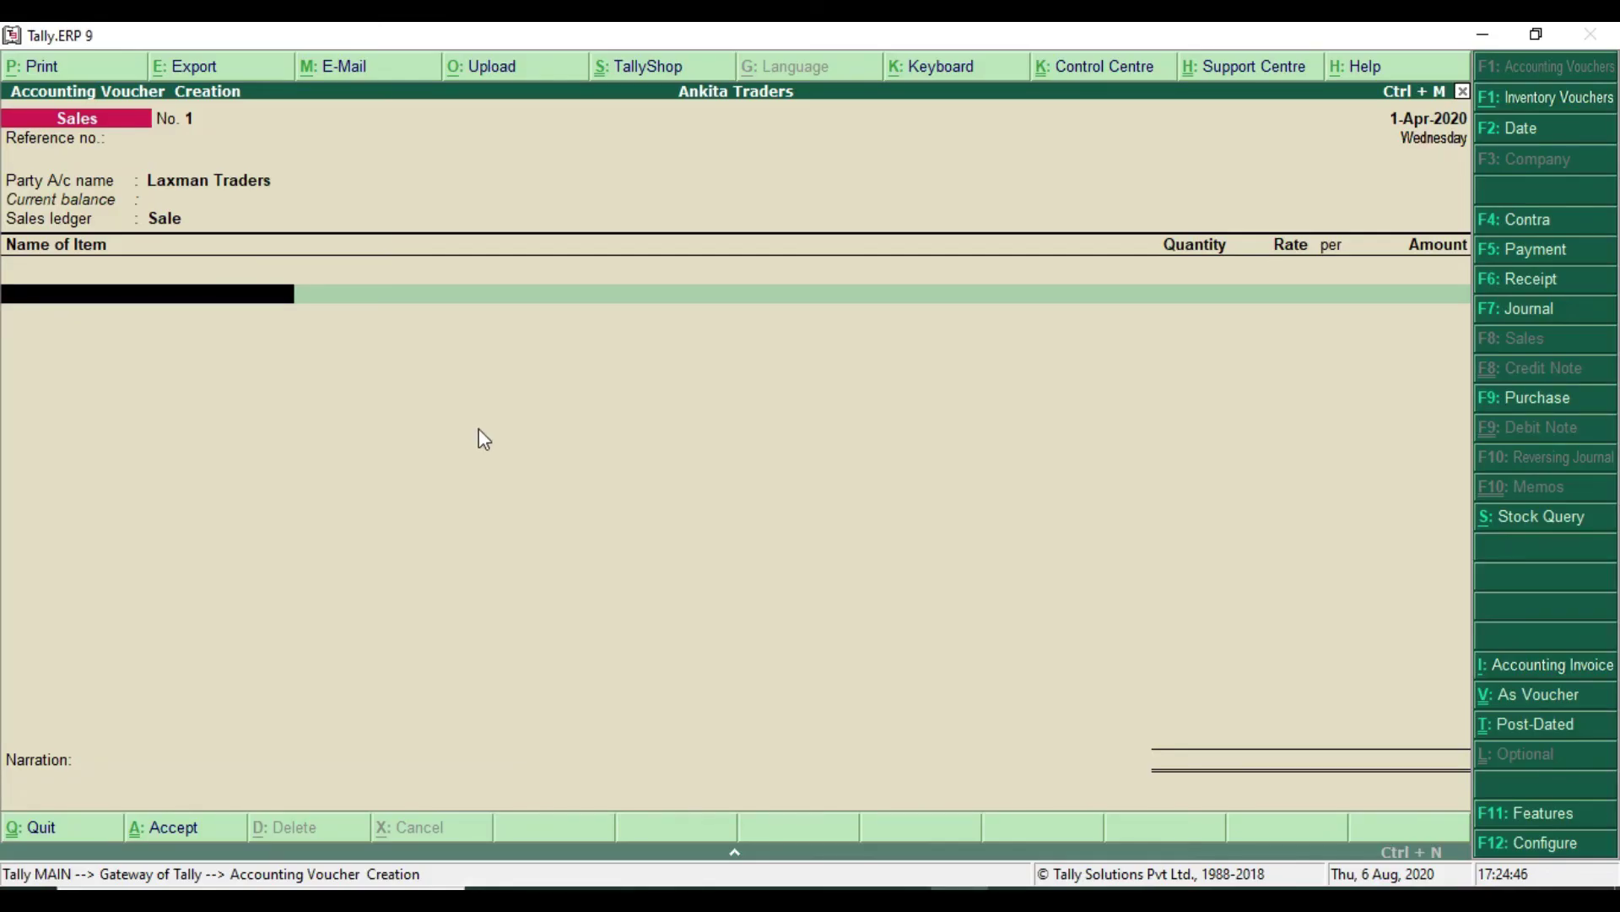
pyautogui.write('C')
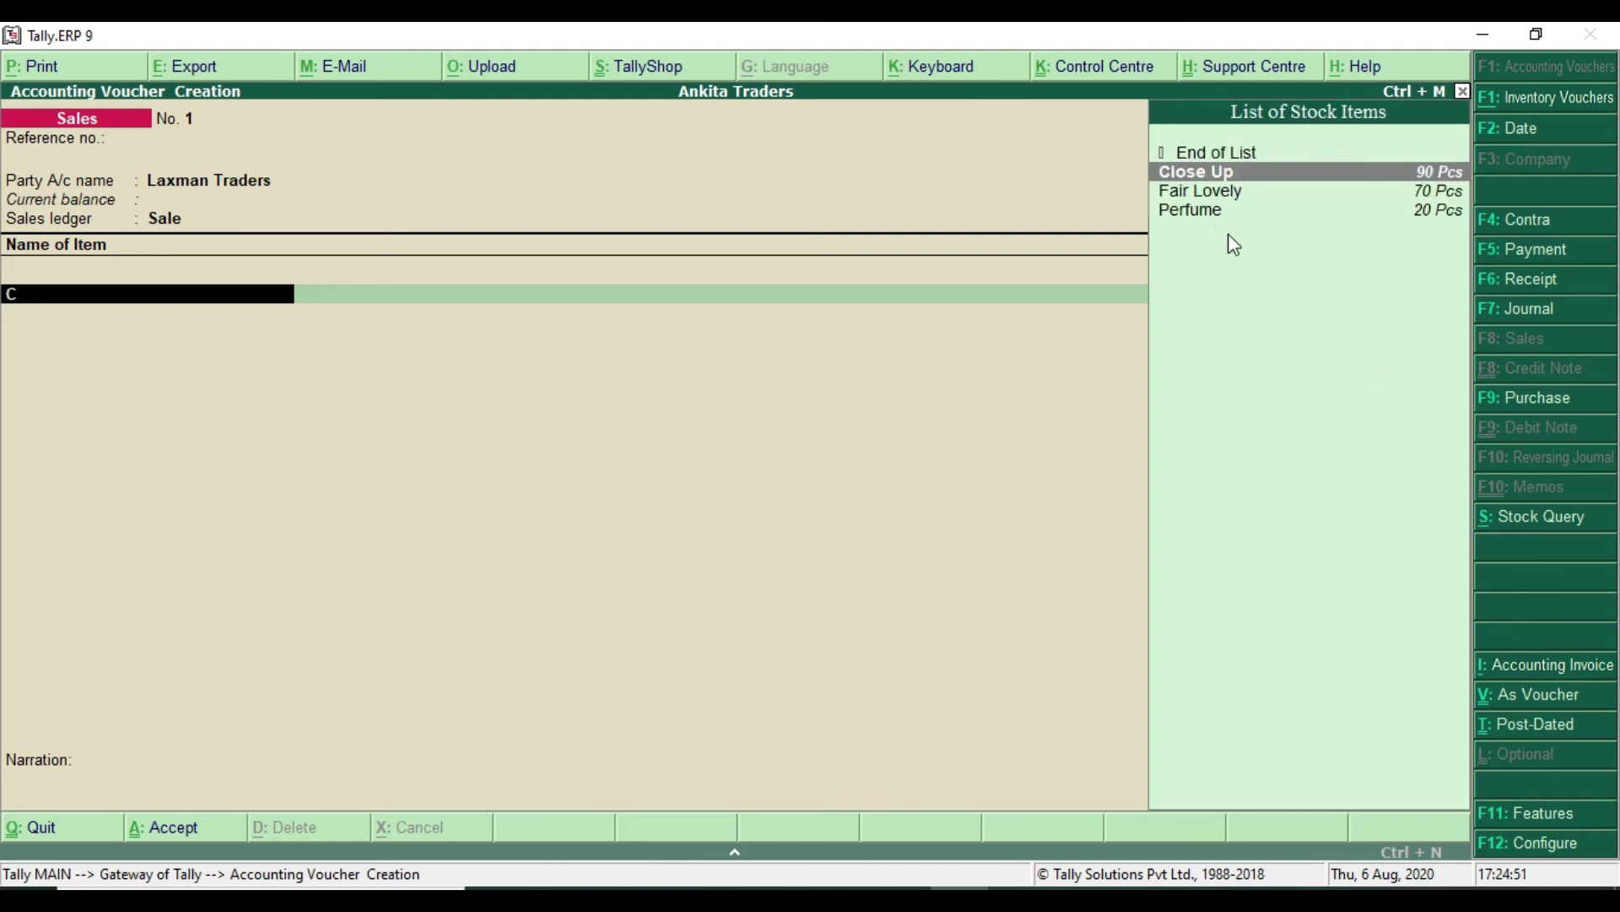
pyautogui.click(1281, 173)
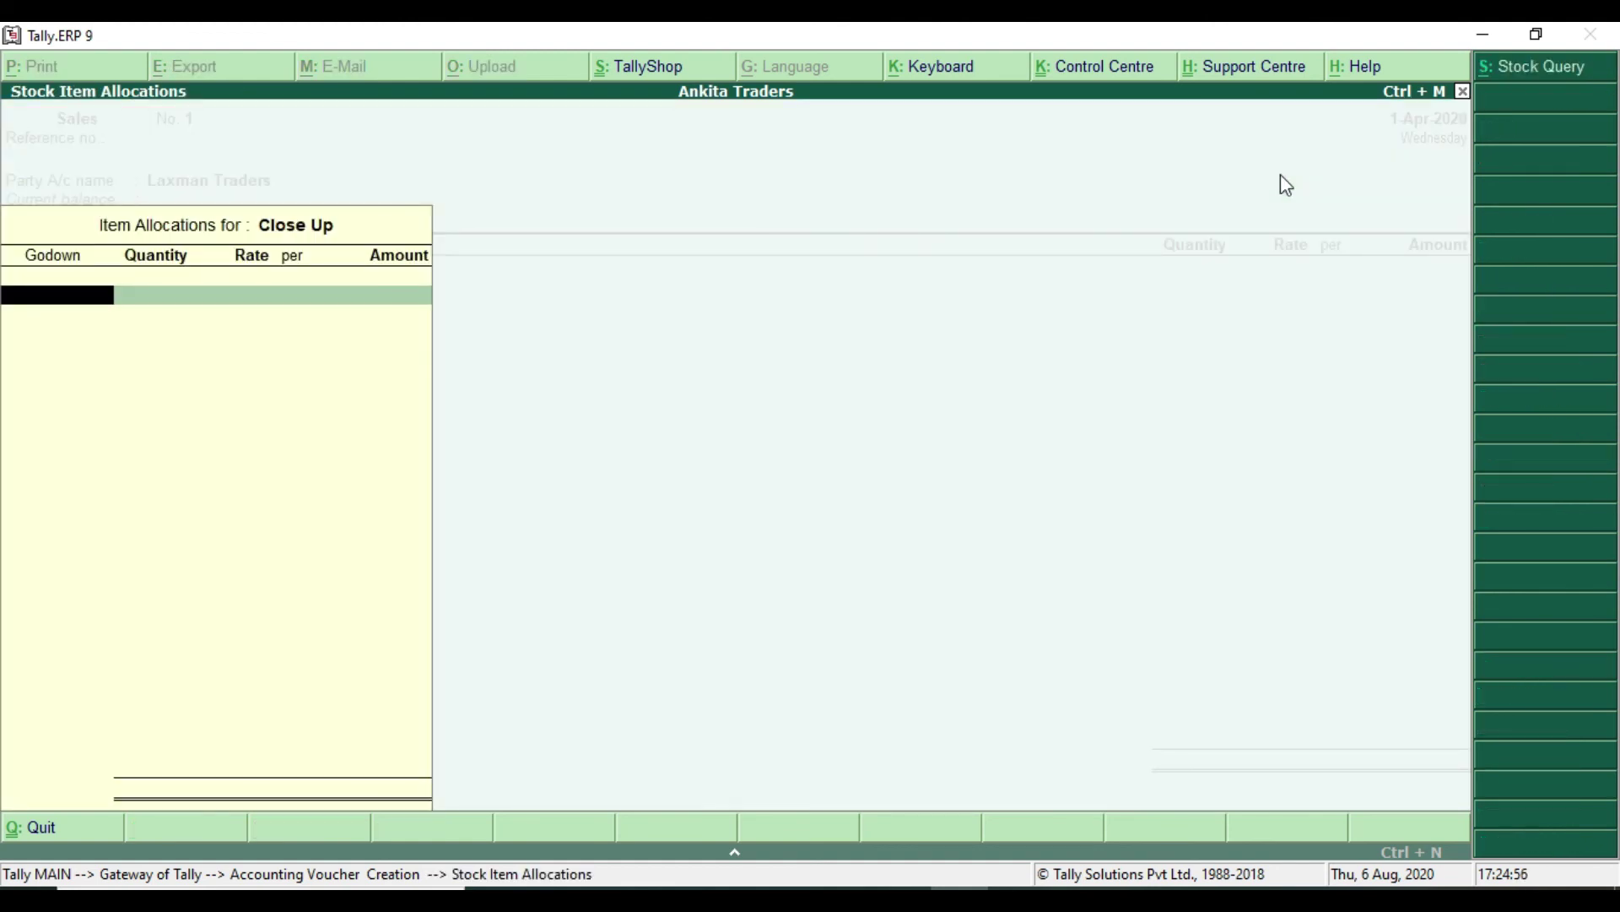
pyautogui.write('O')
pyautogui.press('Return')
pyautogui.write('5')
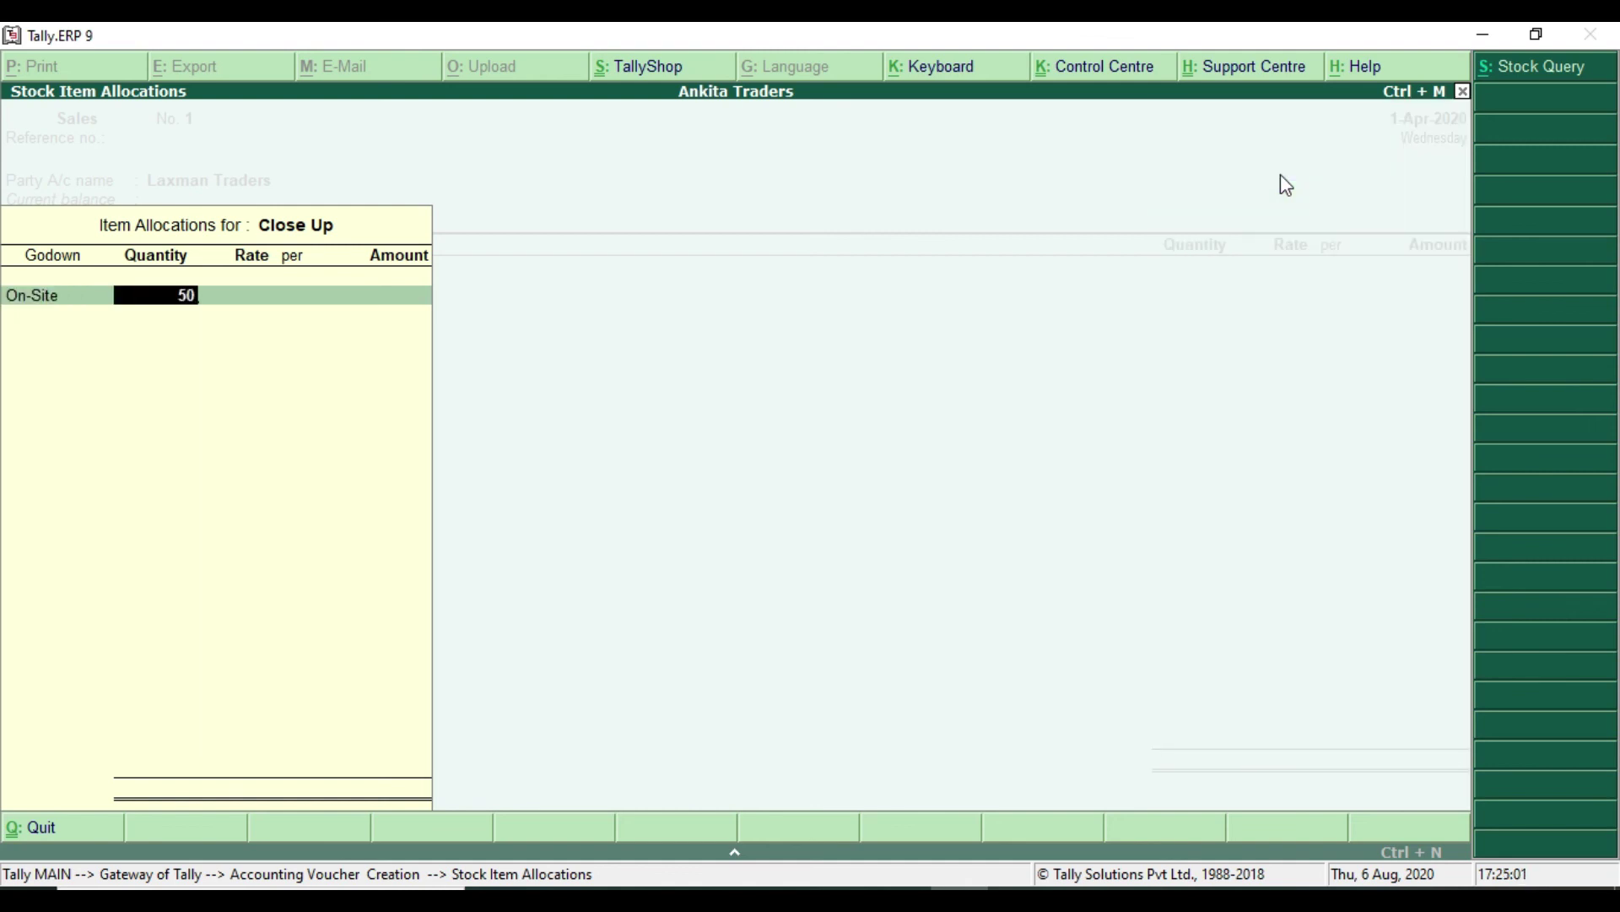
pyautogui.write('0')
pyautogui.press('Return')
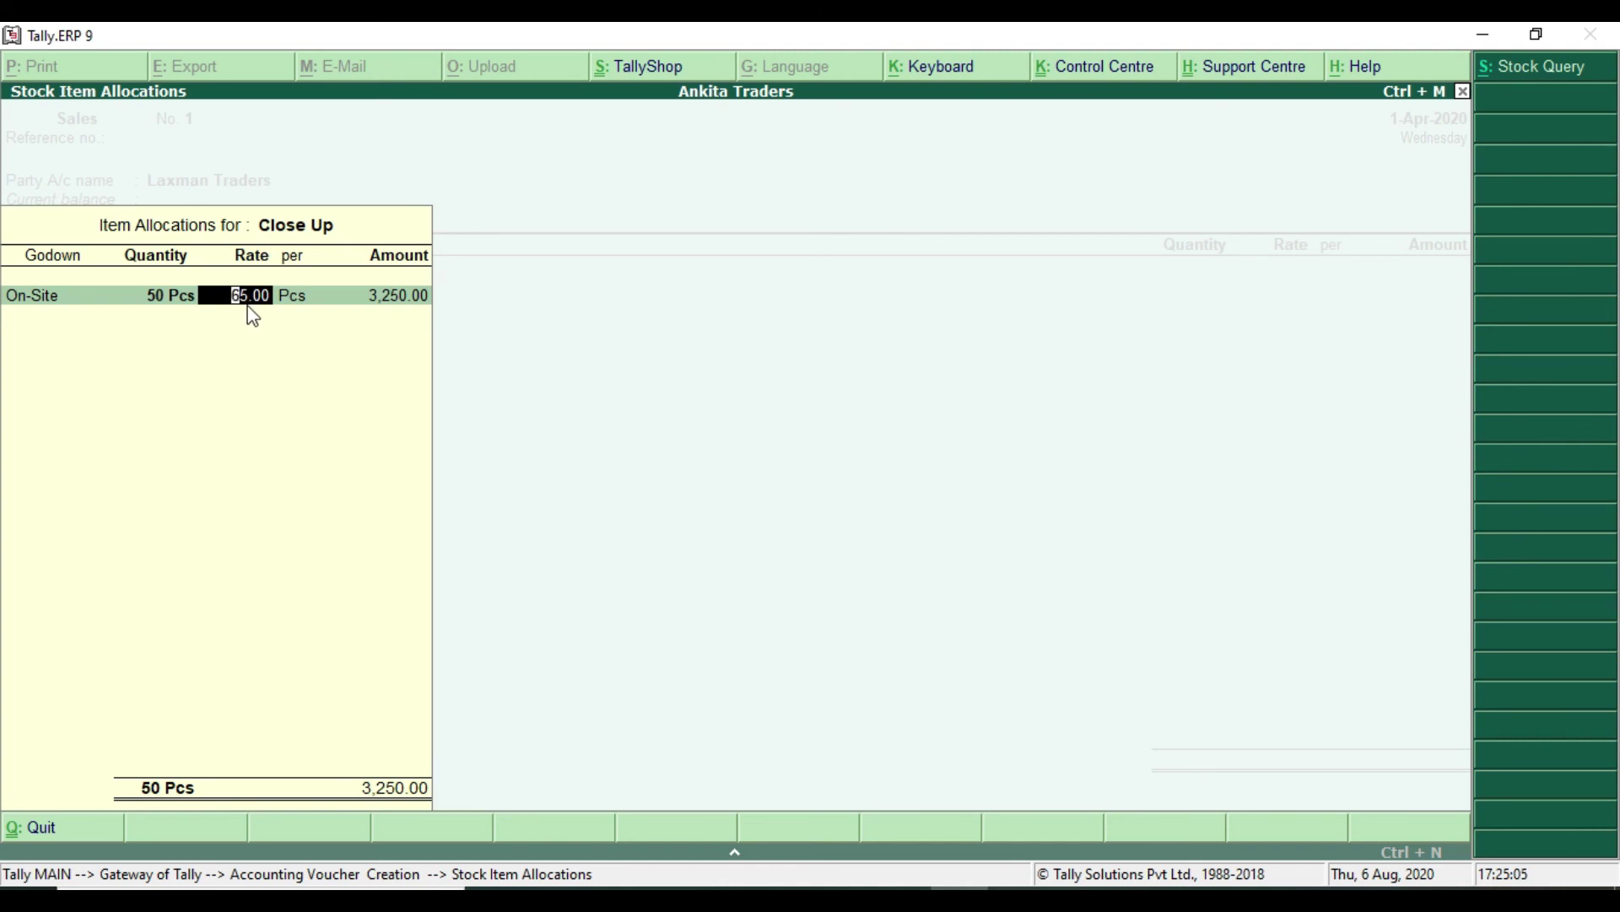
pyautogui.hotkey('alt', 'Tab')
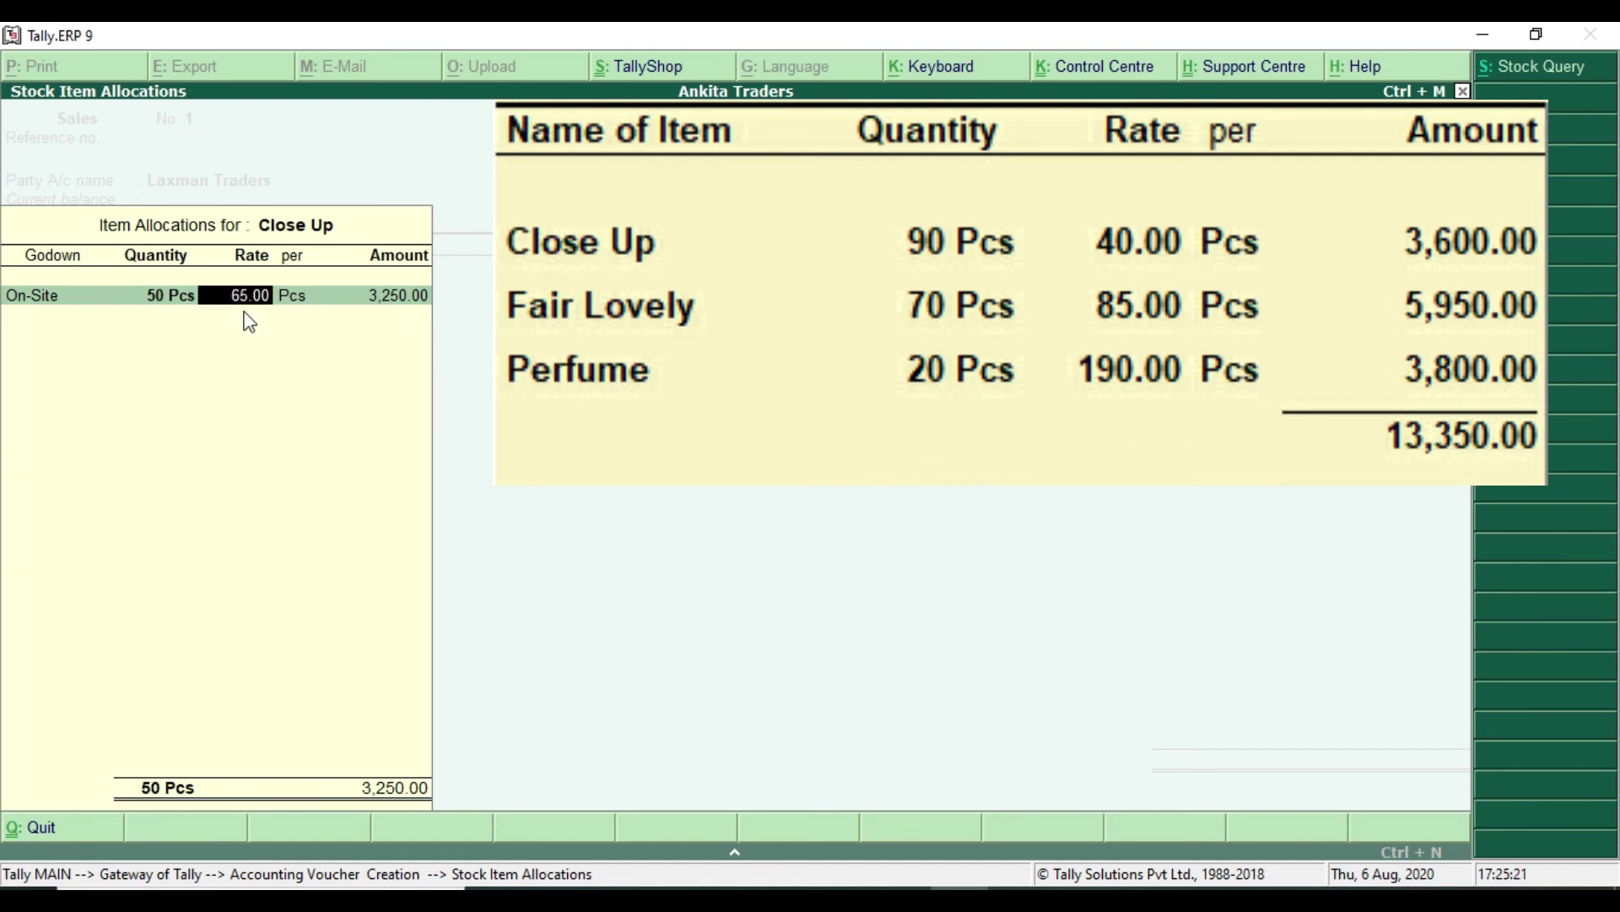
pyautogui.press('Return')
pyautogui.press('Return')
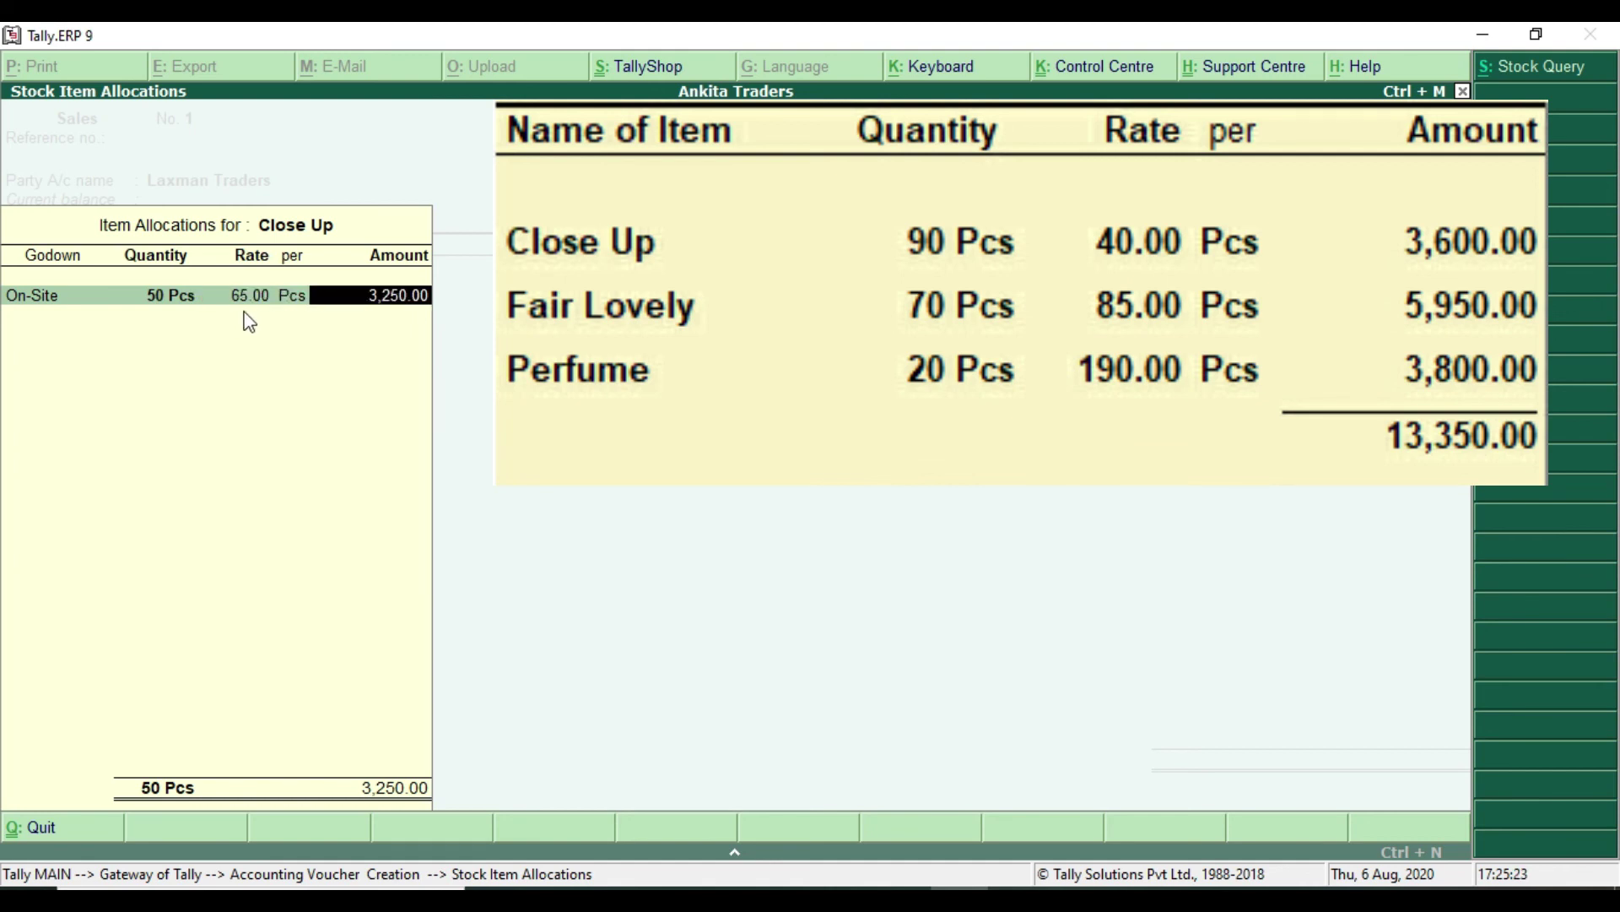
pyautogui.press('Return')
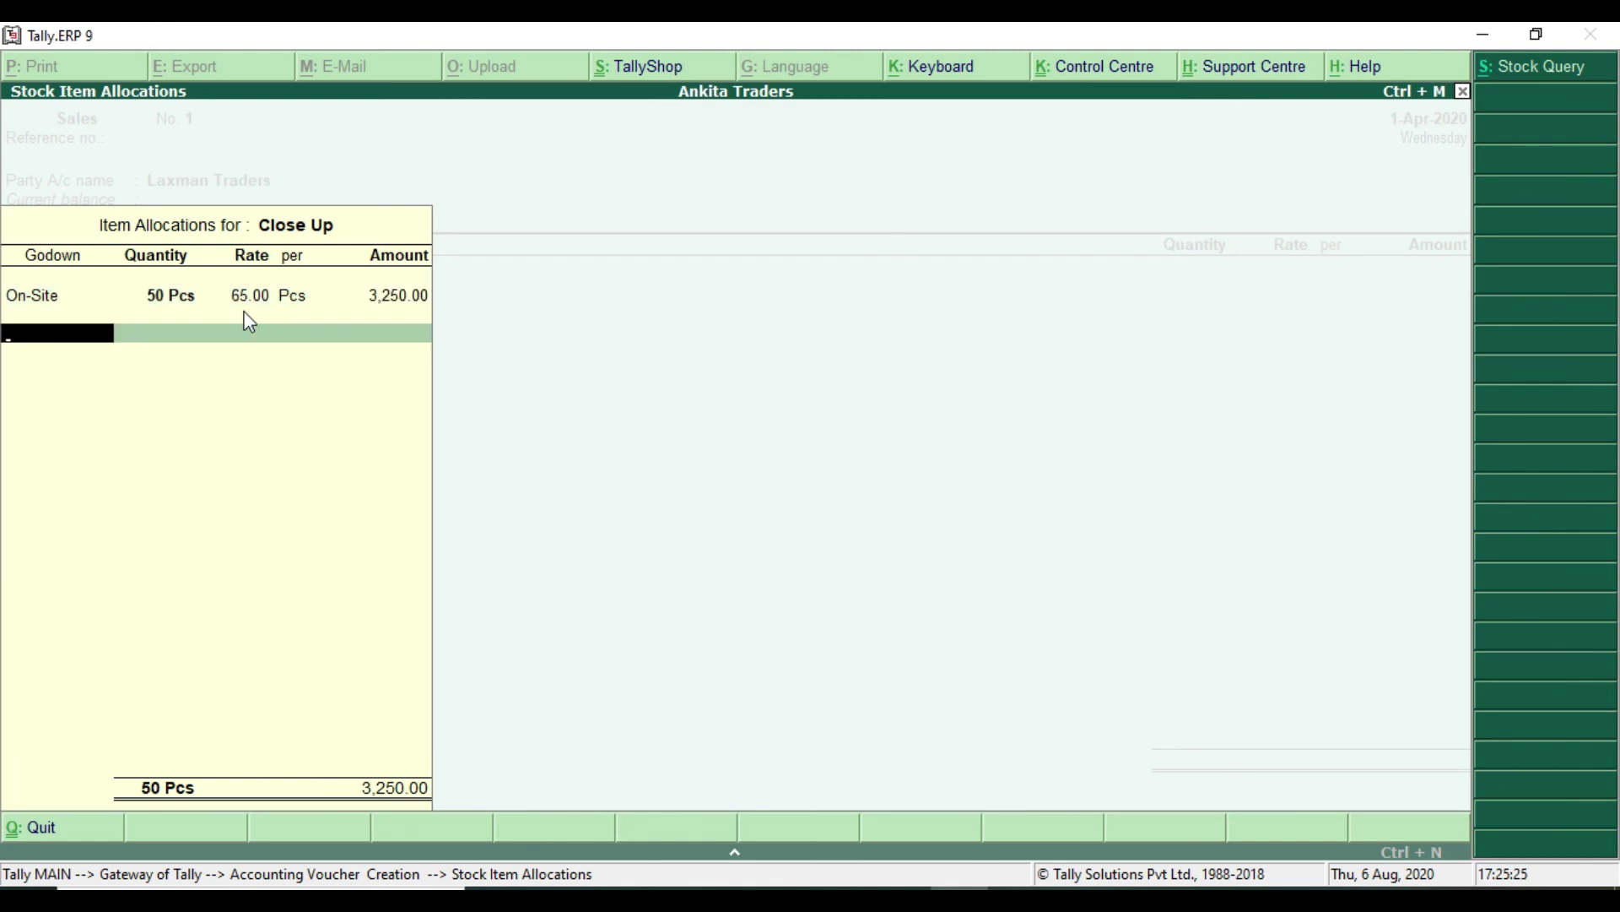
pyautogui.press('Return')
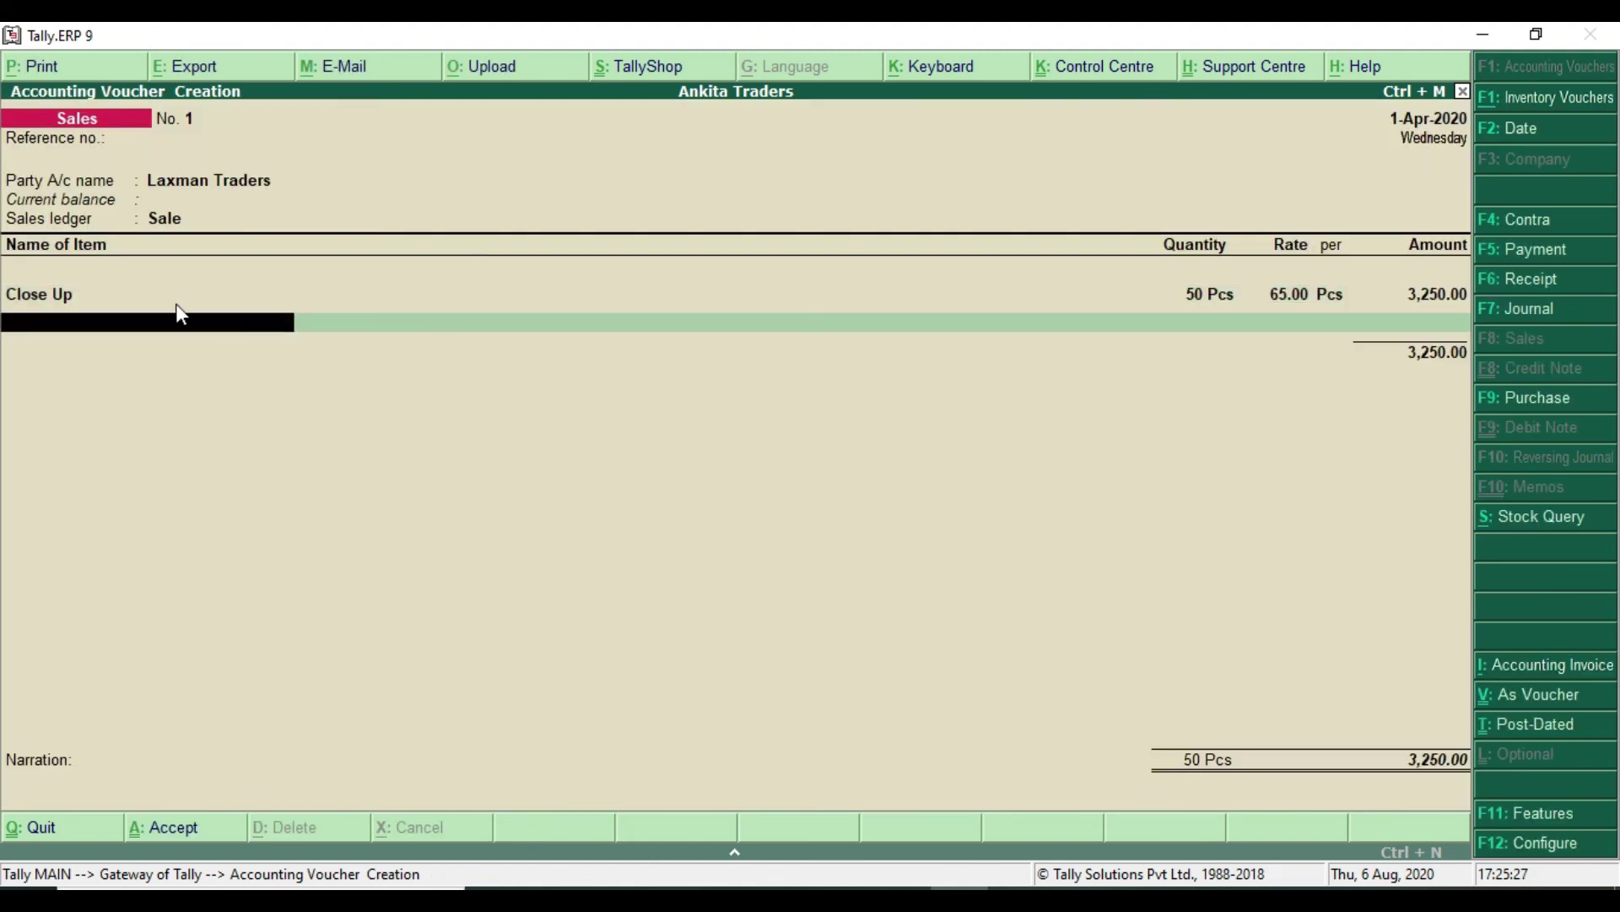
# Add the Fair Lovely item to the sales voucher with 40 Pcs from the On-Site godown, keeping the preset rate of 110.00.
pyautogui.write('F')
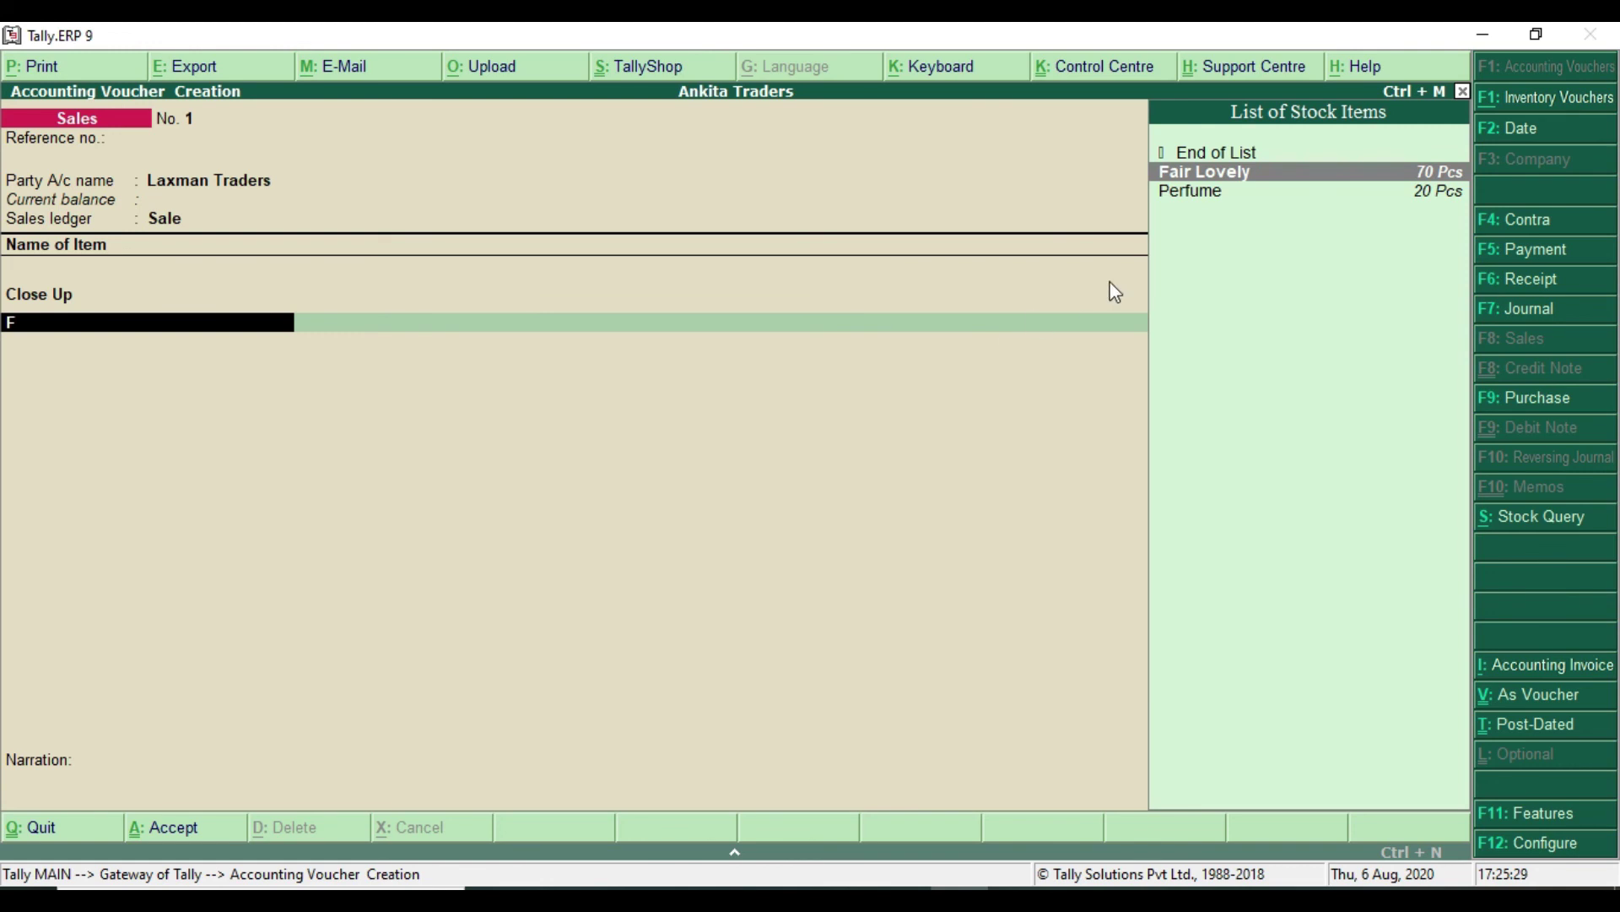
pyautogui.press('Return')
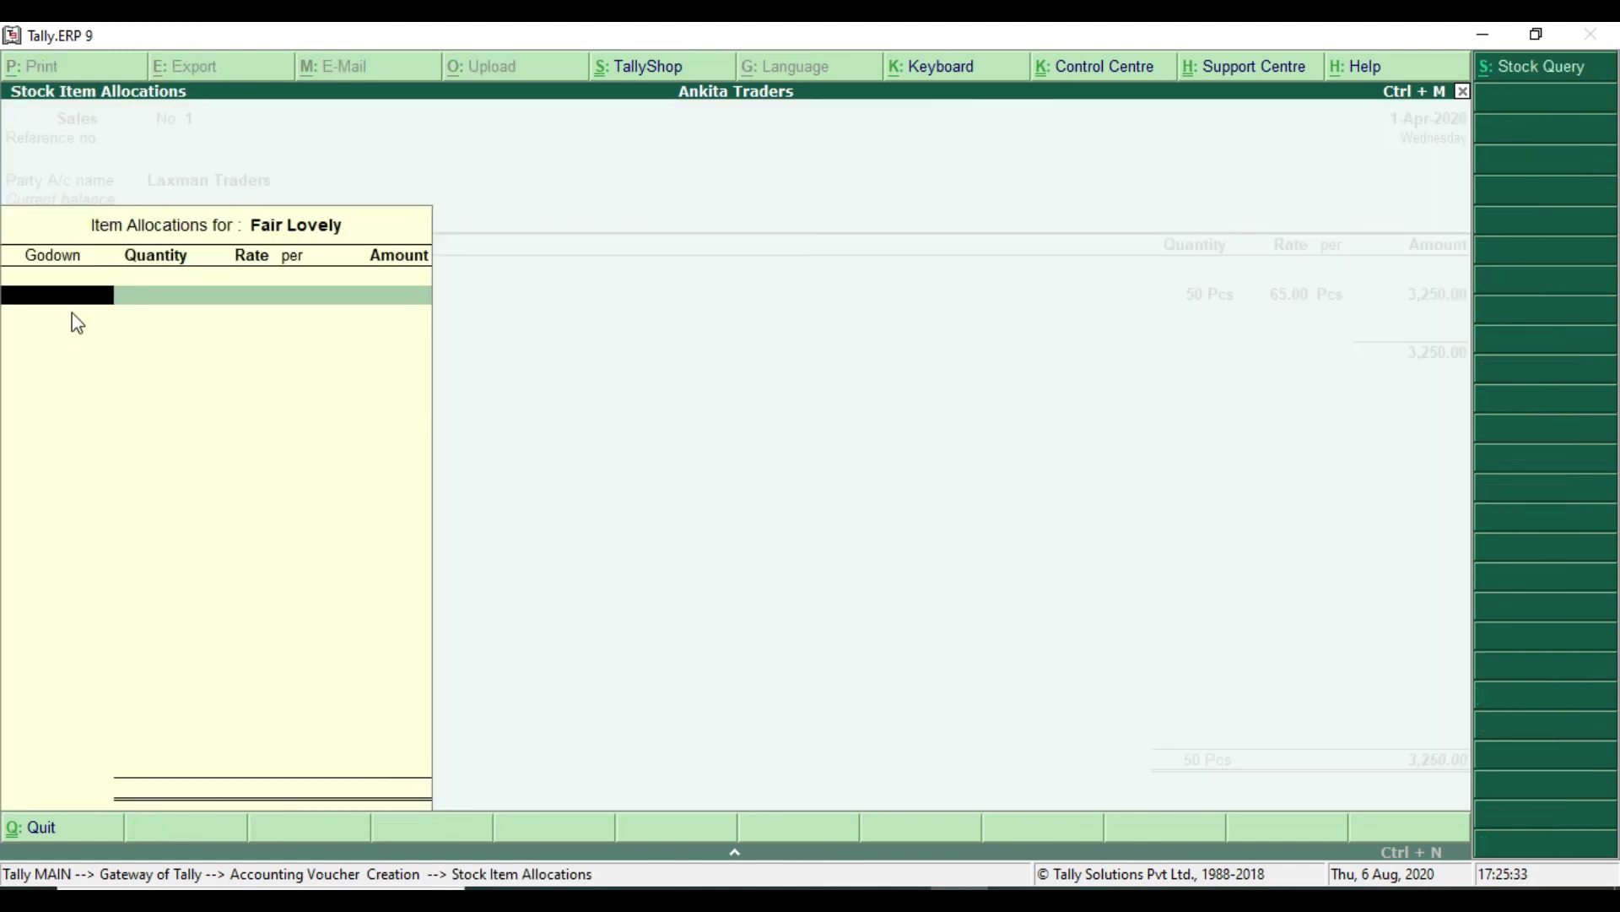
pyautogui.write('O')
pyautogui.press('Return')
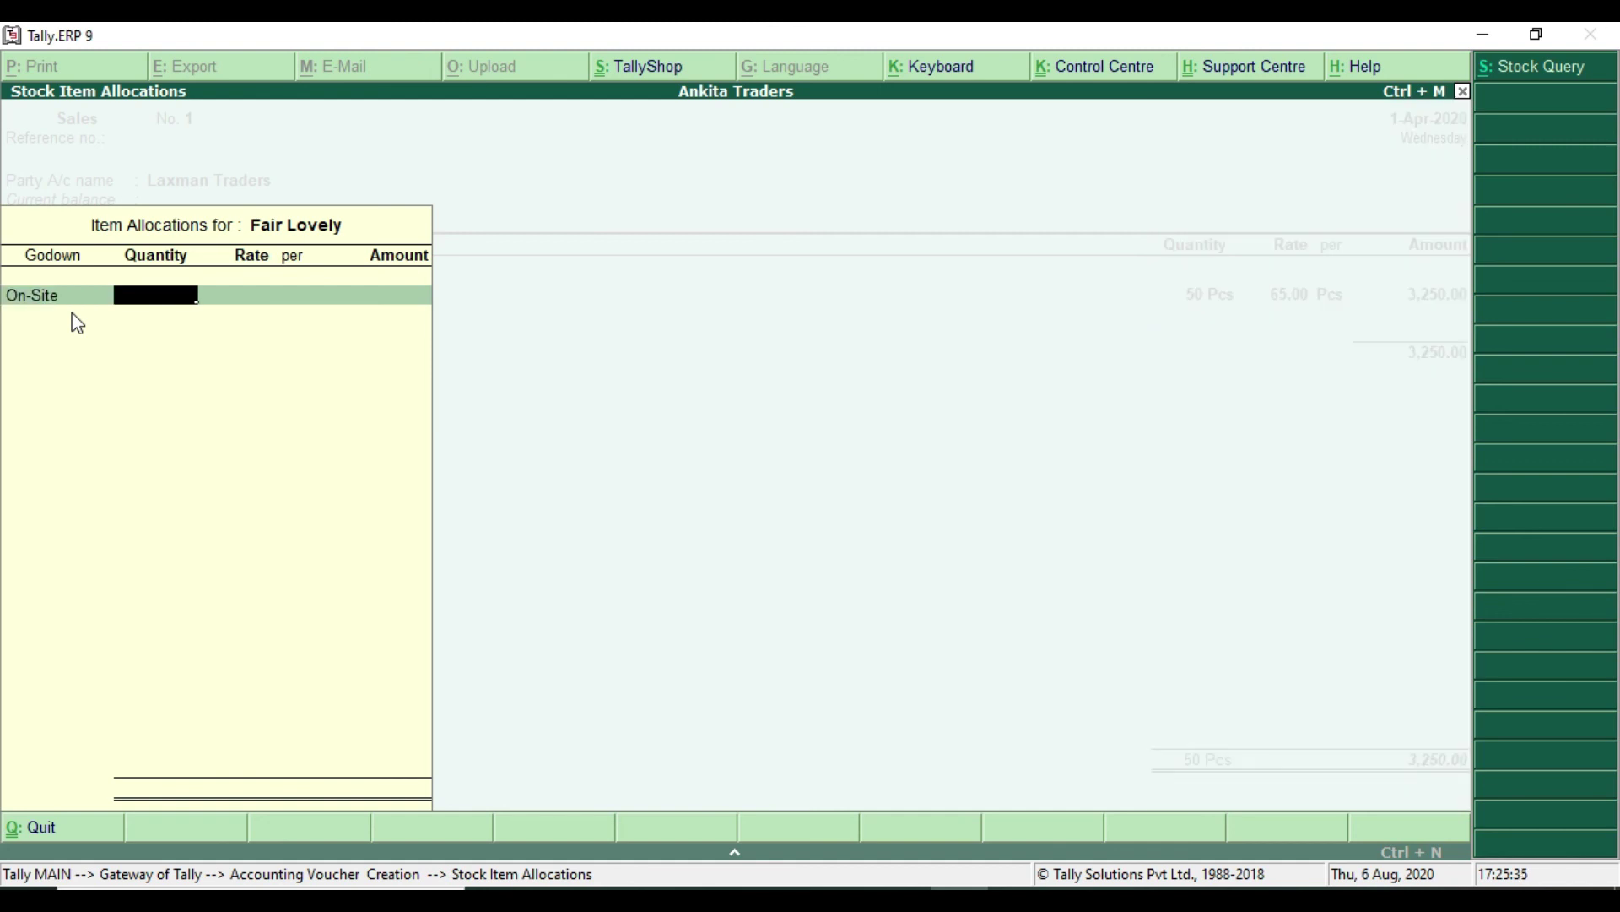
pyautogui.hotkey('alt', 'Tab')
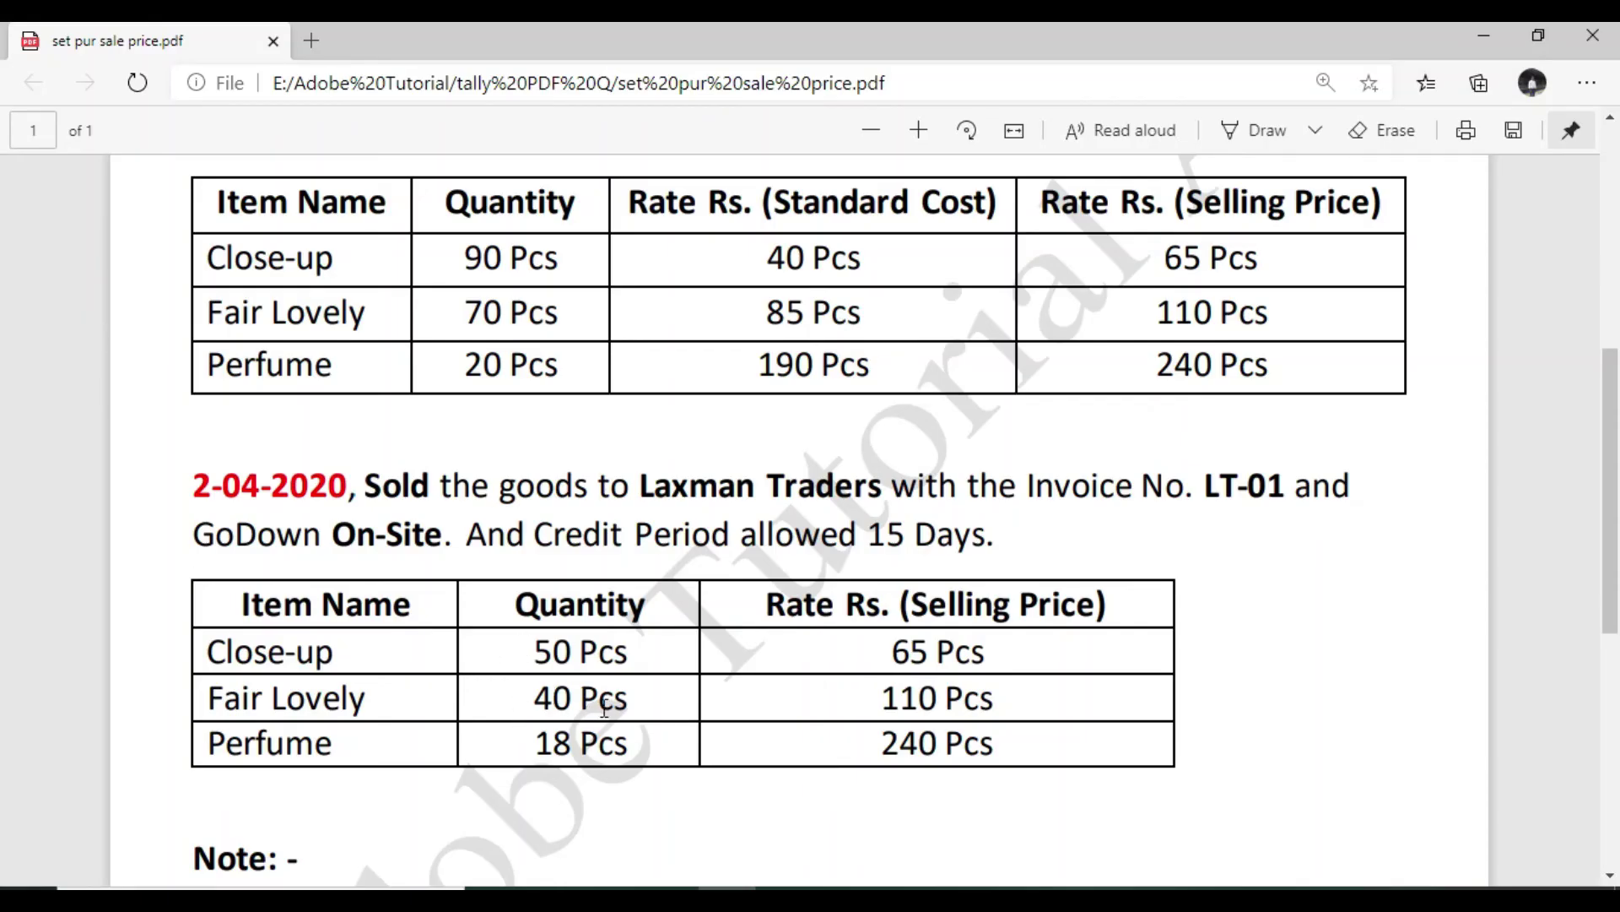
pyautogui.hotkey('alt', 'Tab')
pyautogui.write('40')
pyautogui.press('Return')
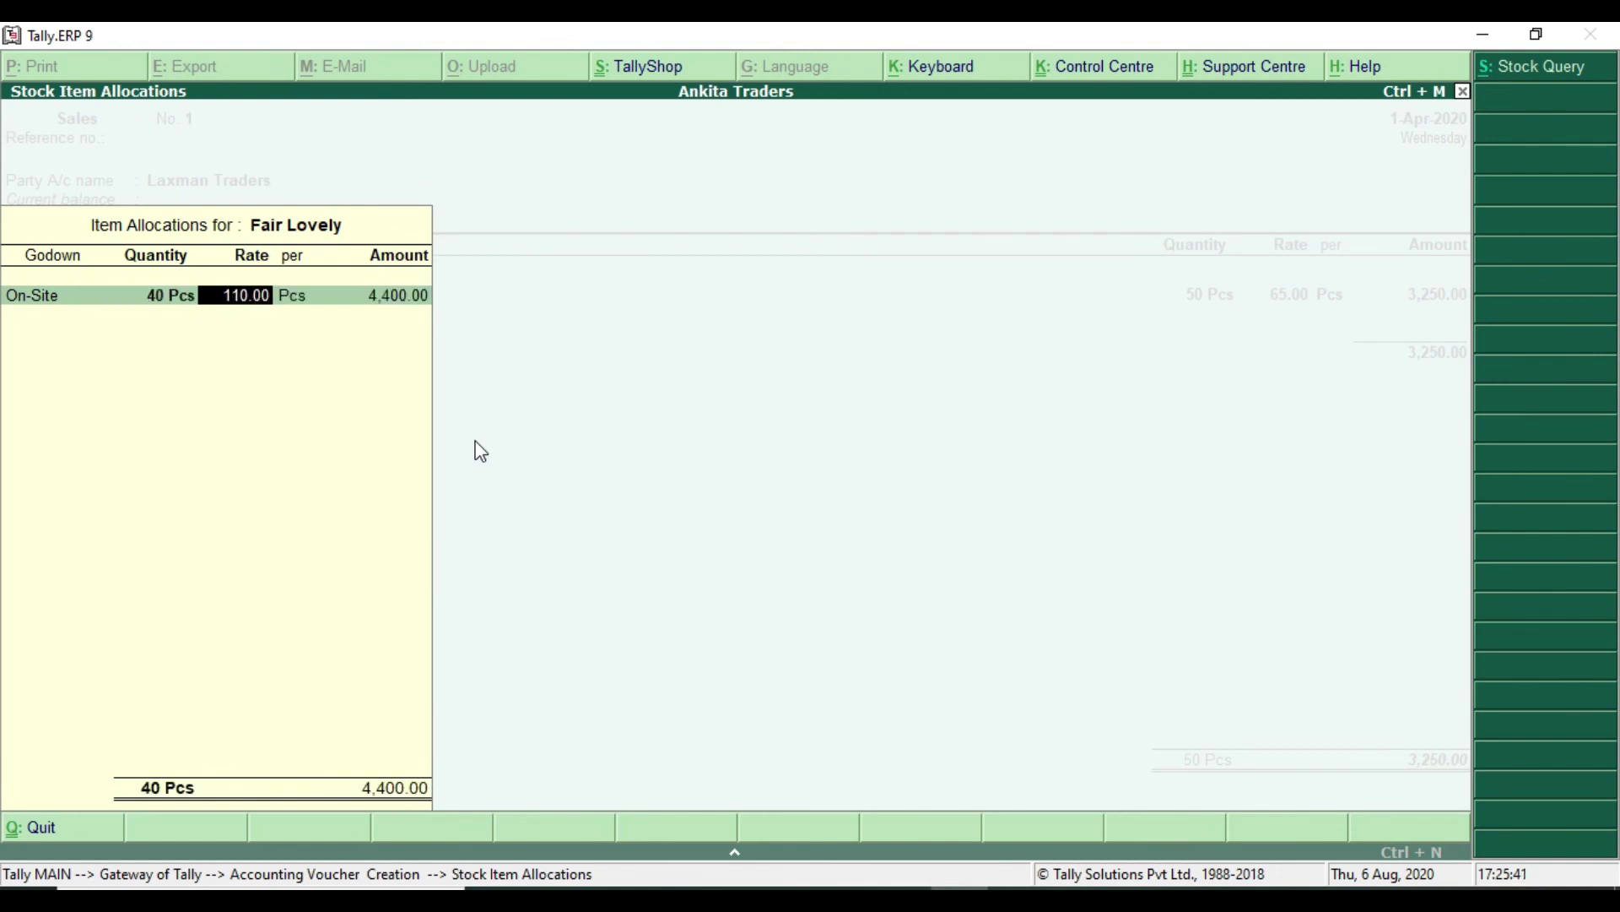
pyautogui.press('Return')
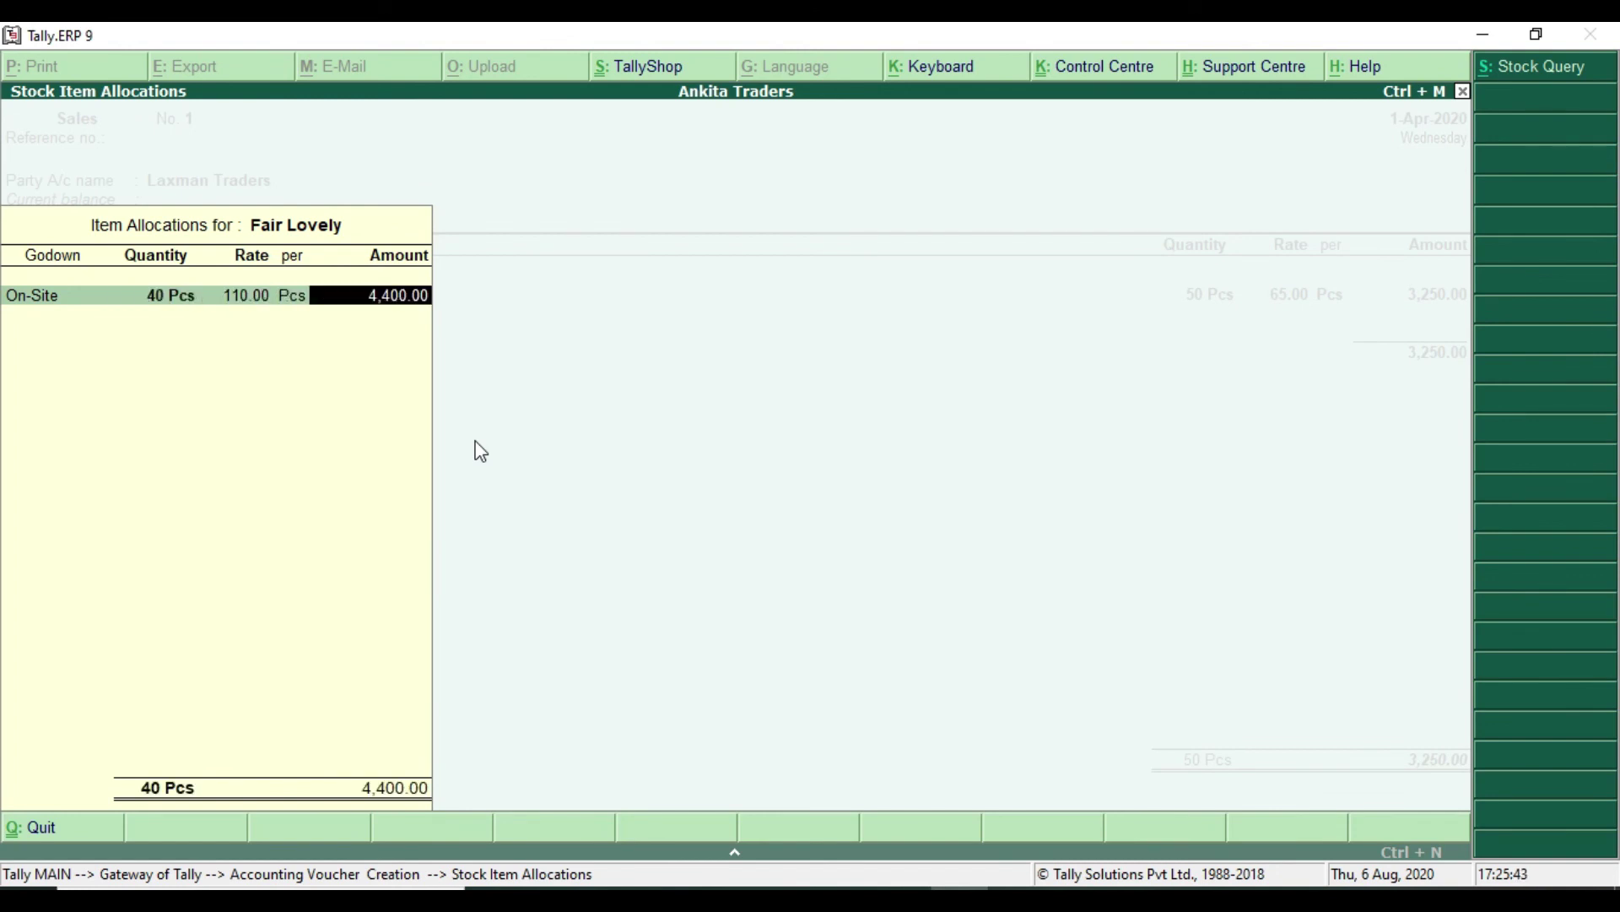
pyautogui.press('Return')
pyautogui.press('Return')
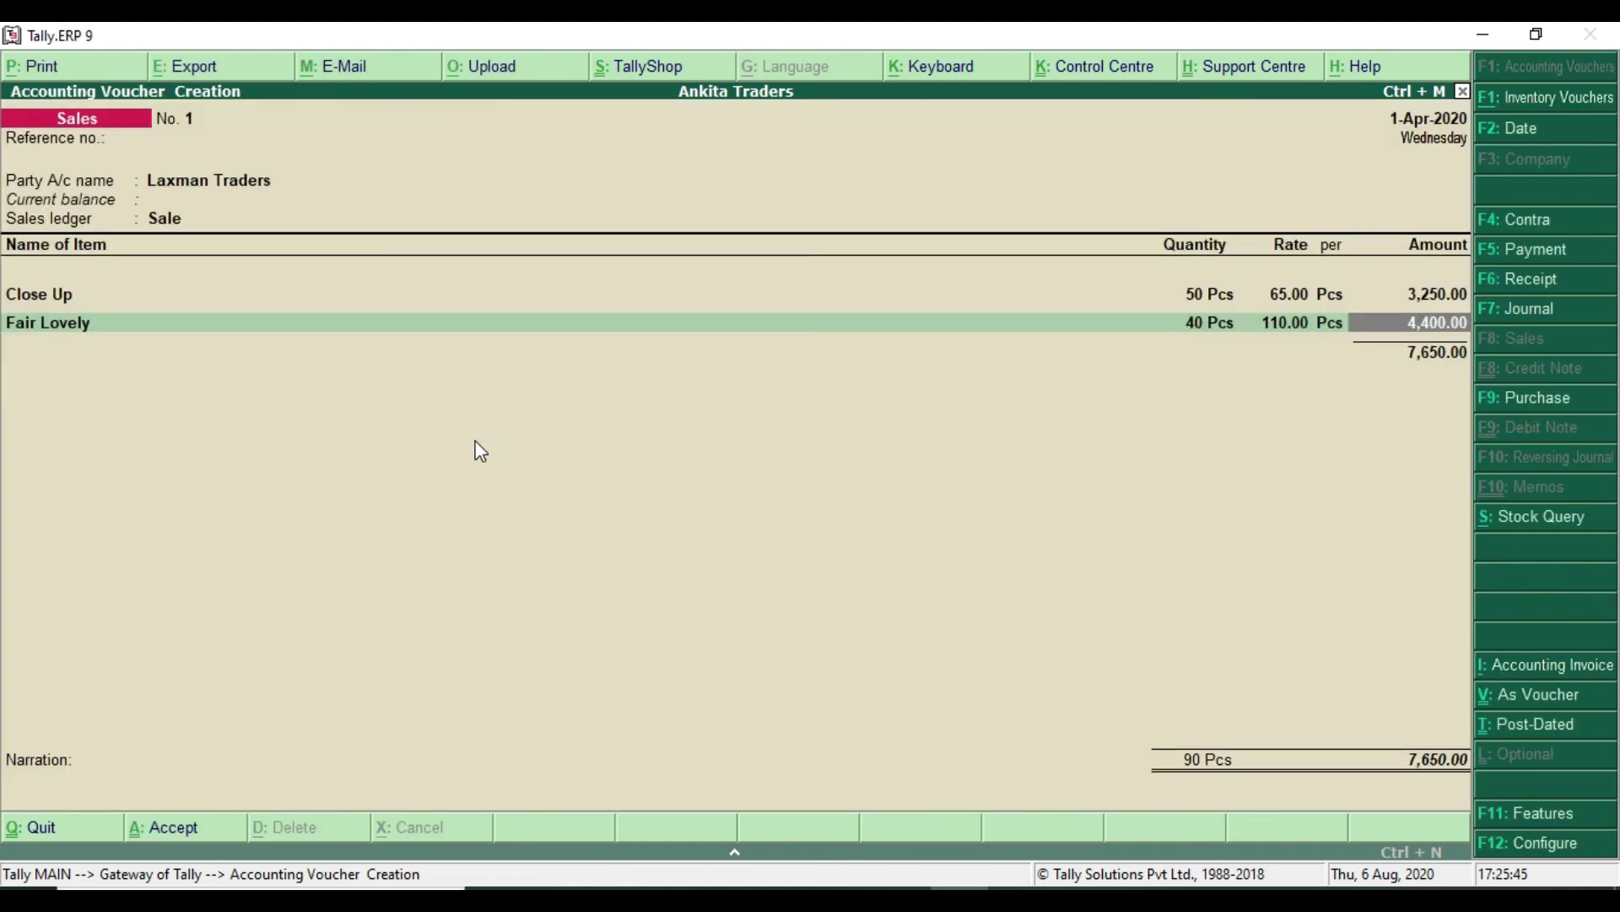
pyautogui.press('Return')
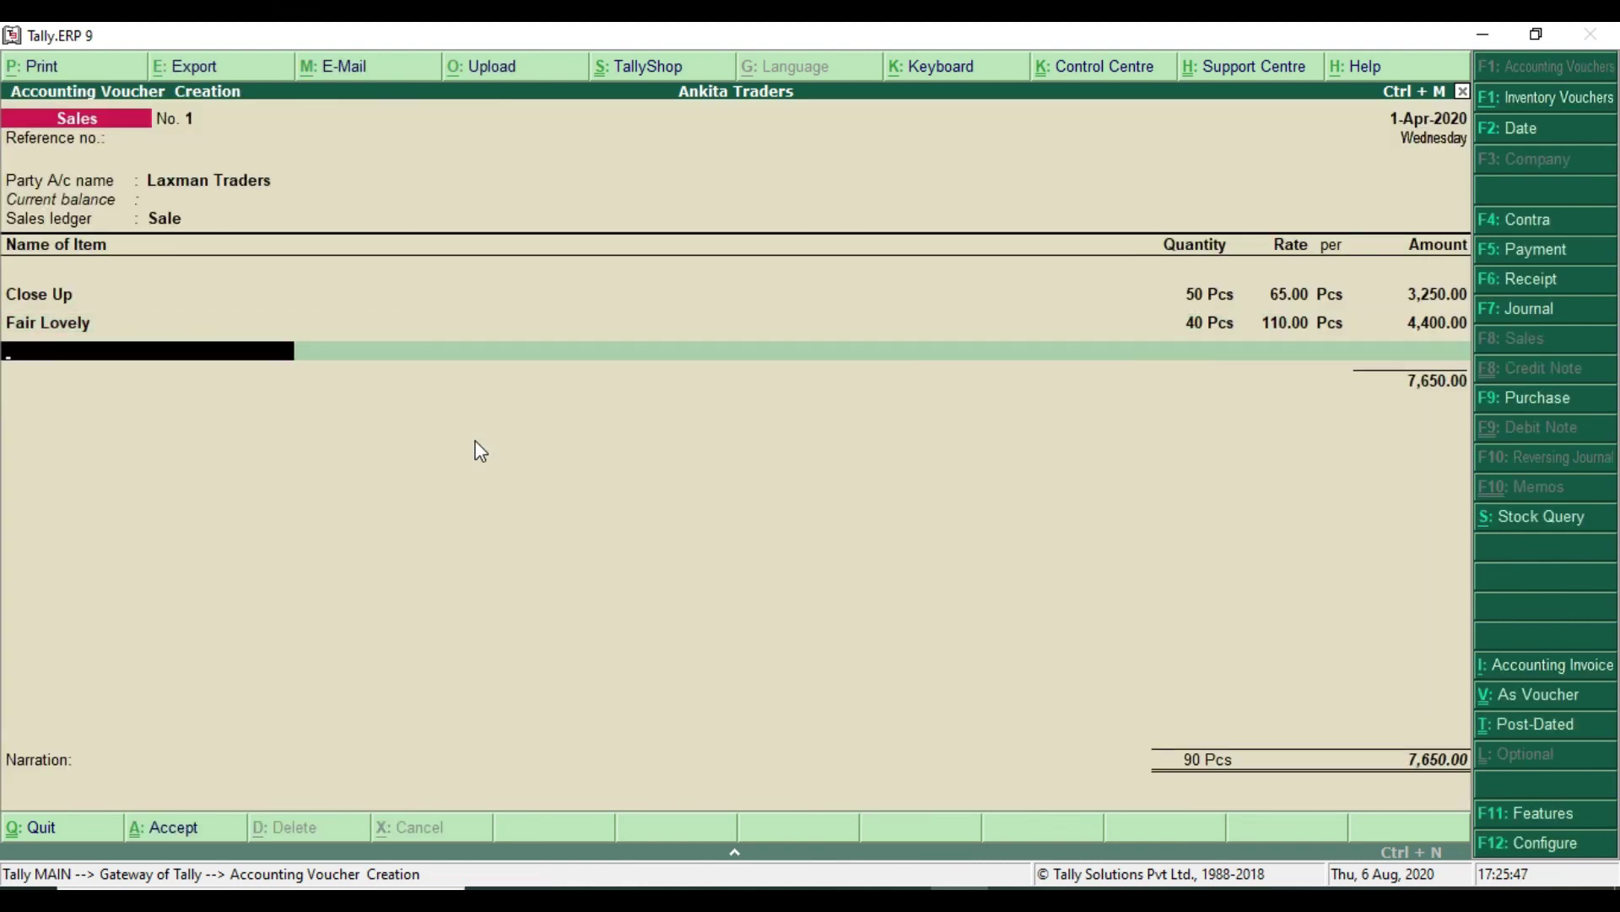
# Add the Perfume item to the sales voucher with 18 Pcs from the On-Site godown, keeping the preset rate of 240.00.
pyautogui.write('P')
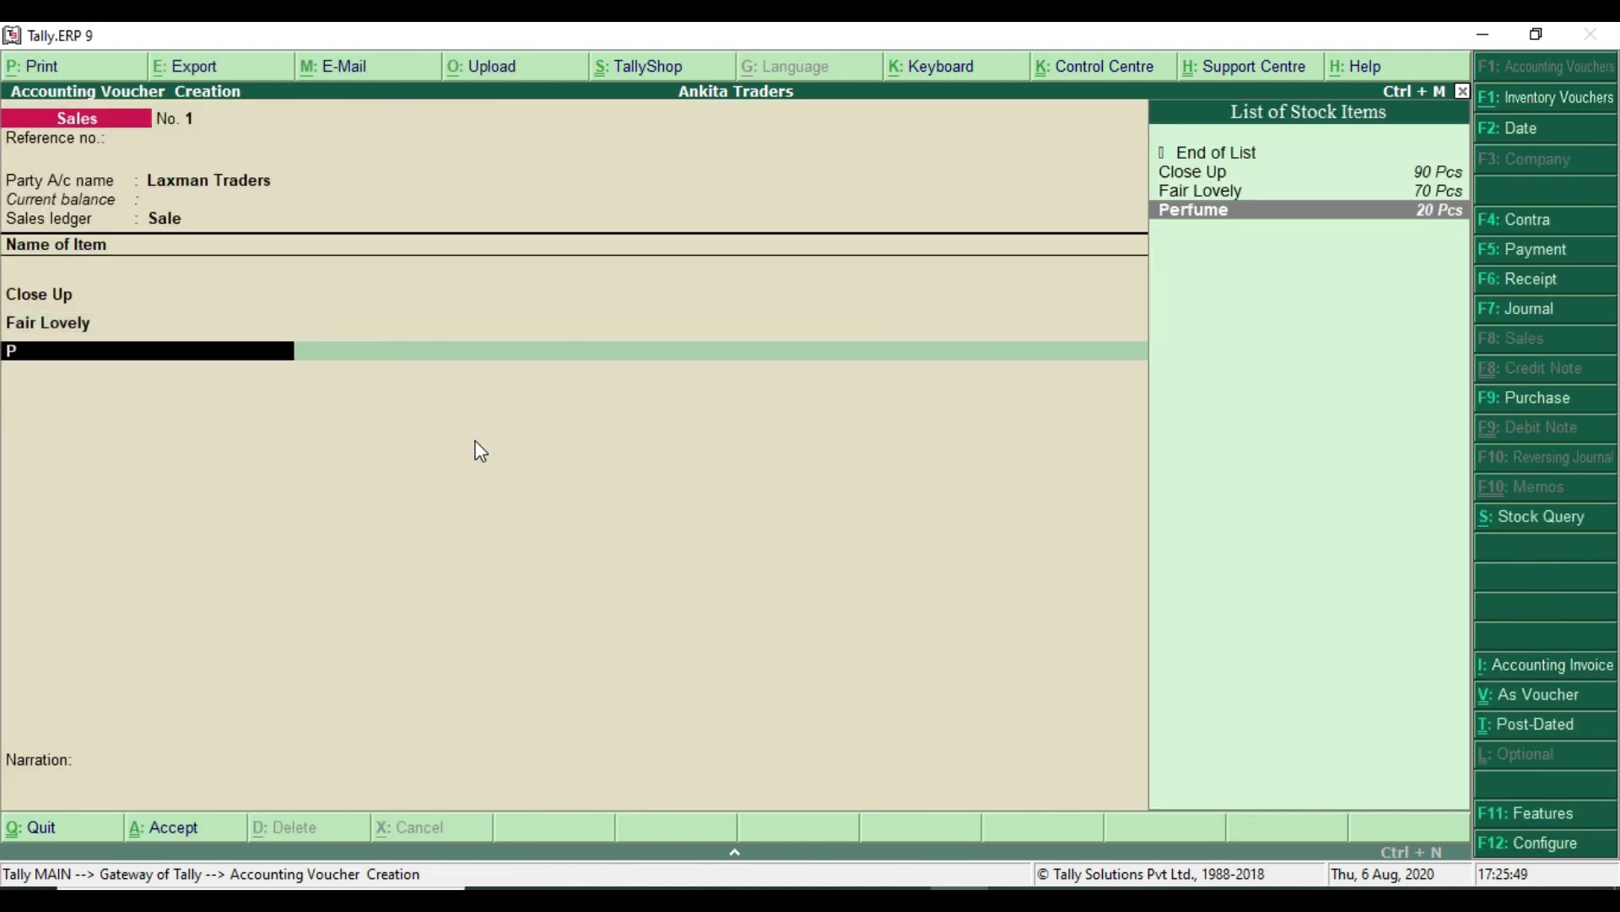
pyautogui.press('Return')
pyautogui.write('O')
pyautogui.press('Return')
pyautogui.hotkey('alt', 'Tab')
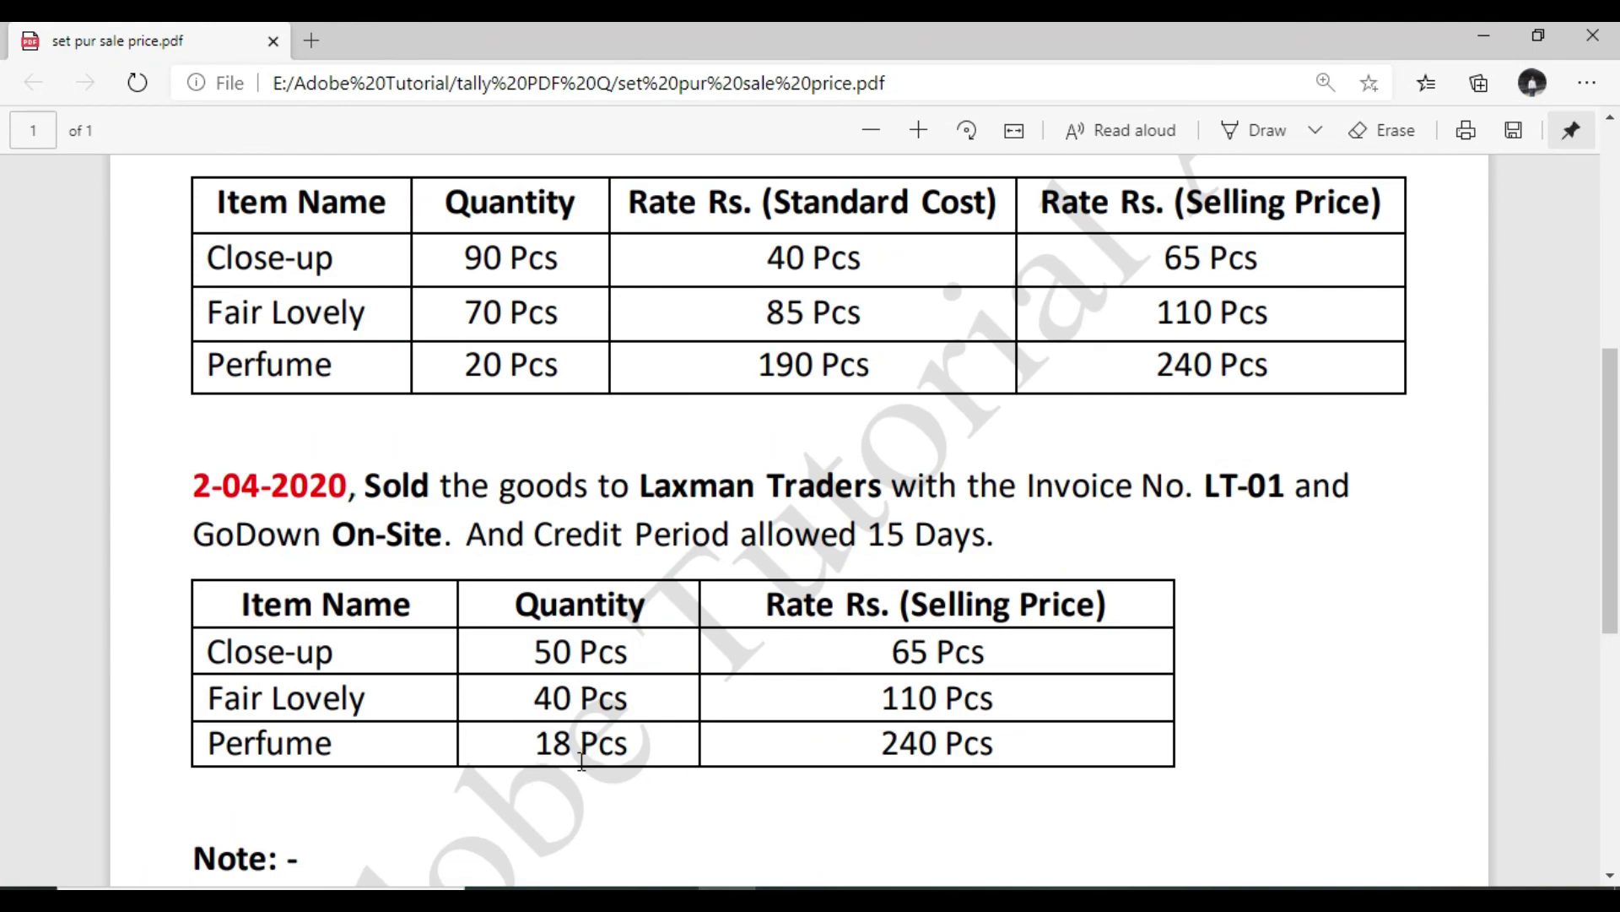
pyautogui.hotkey('alt', 'Tab')
pyautogui.write('18')
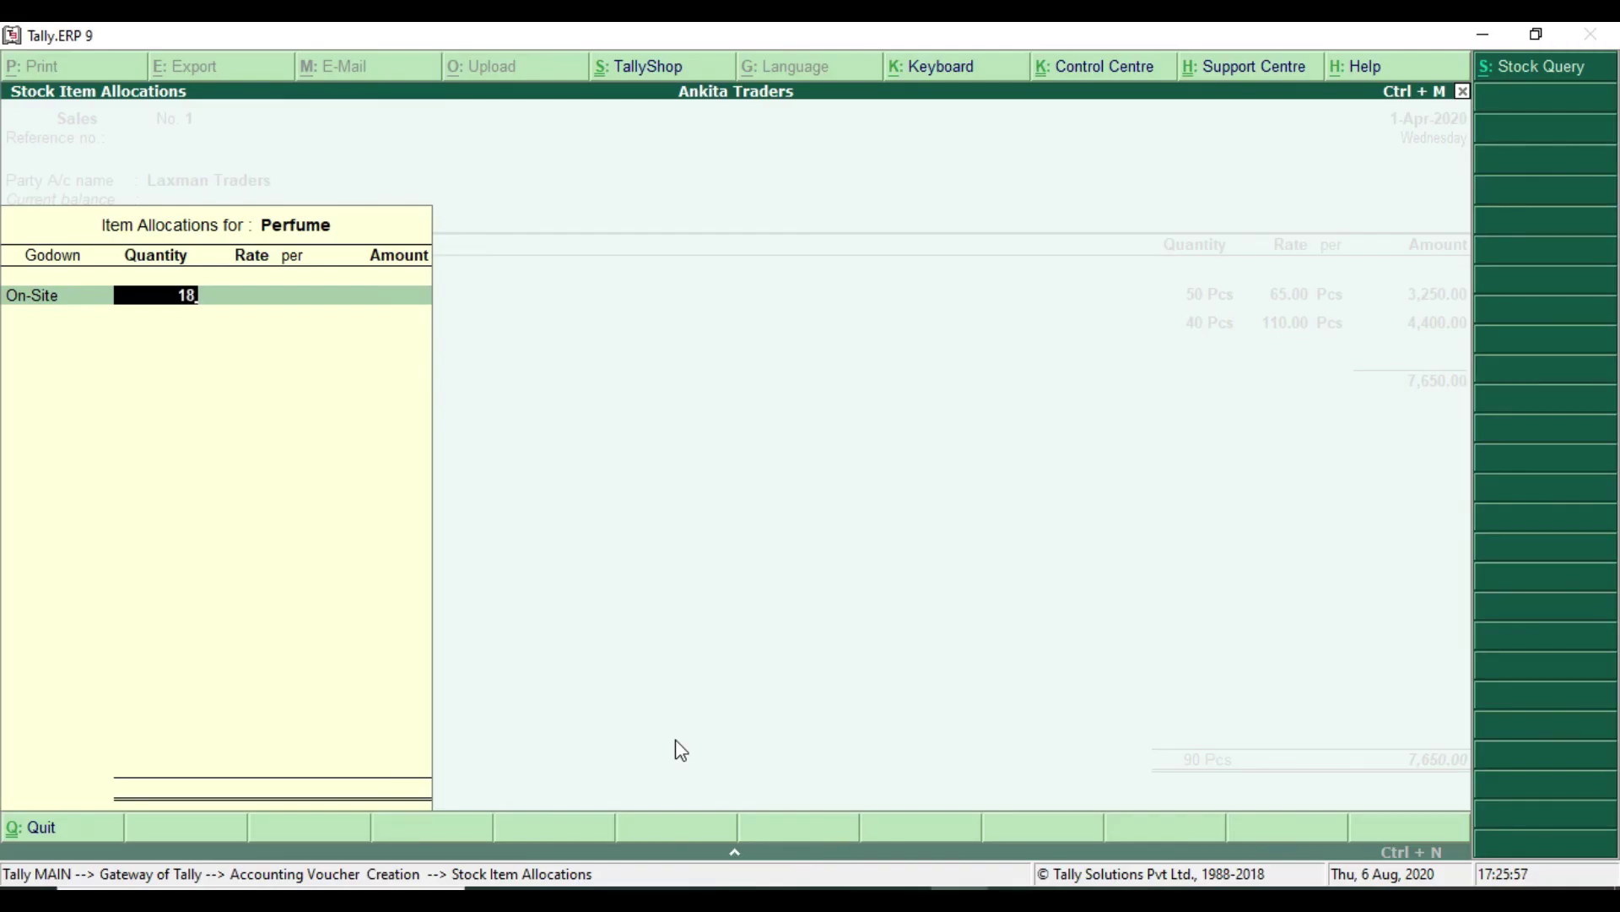
pyautogui.press('Return')
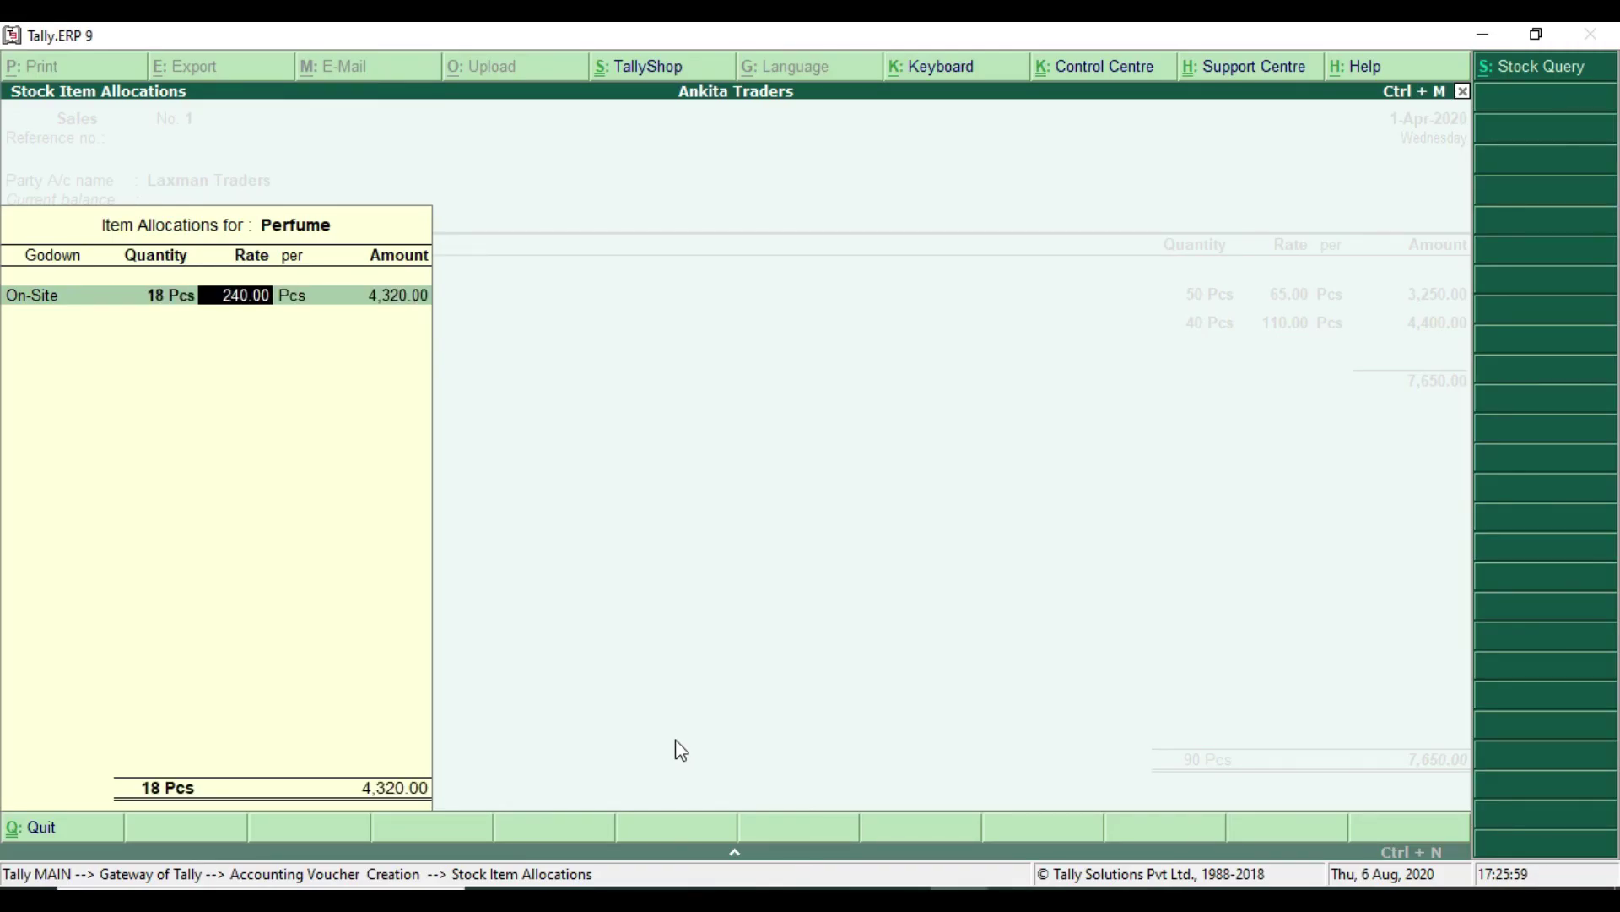
pyautogui.press('Return')
pyautogui.press('Return')
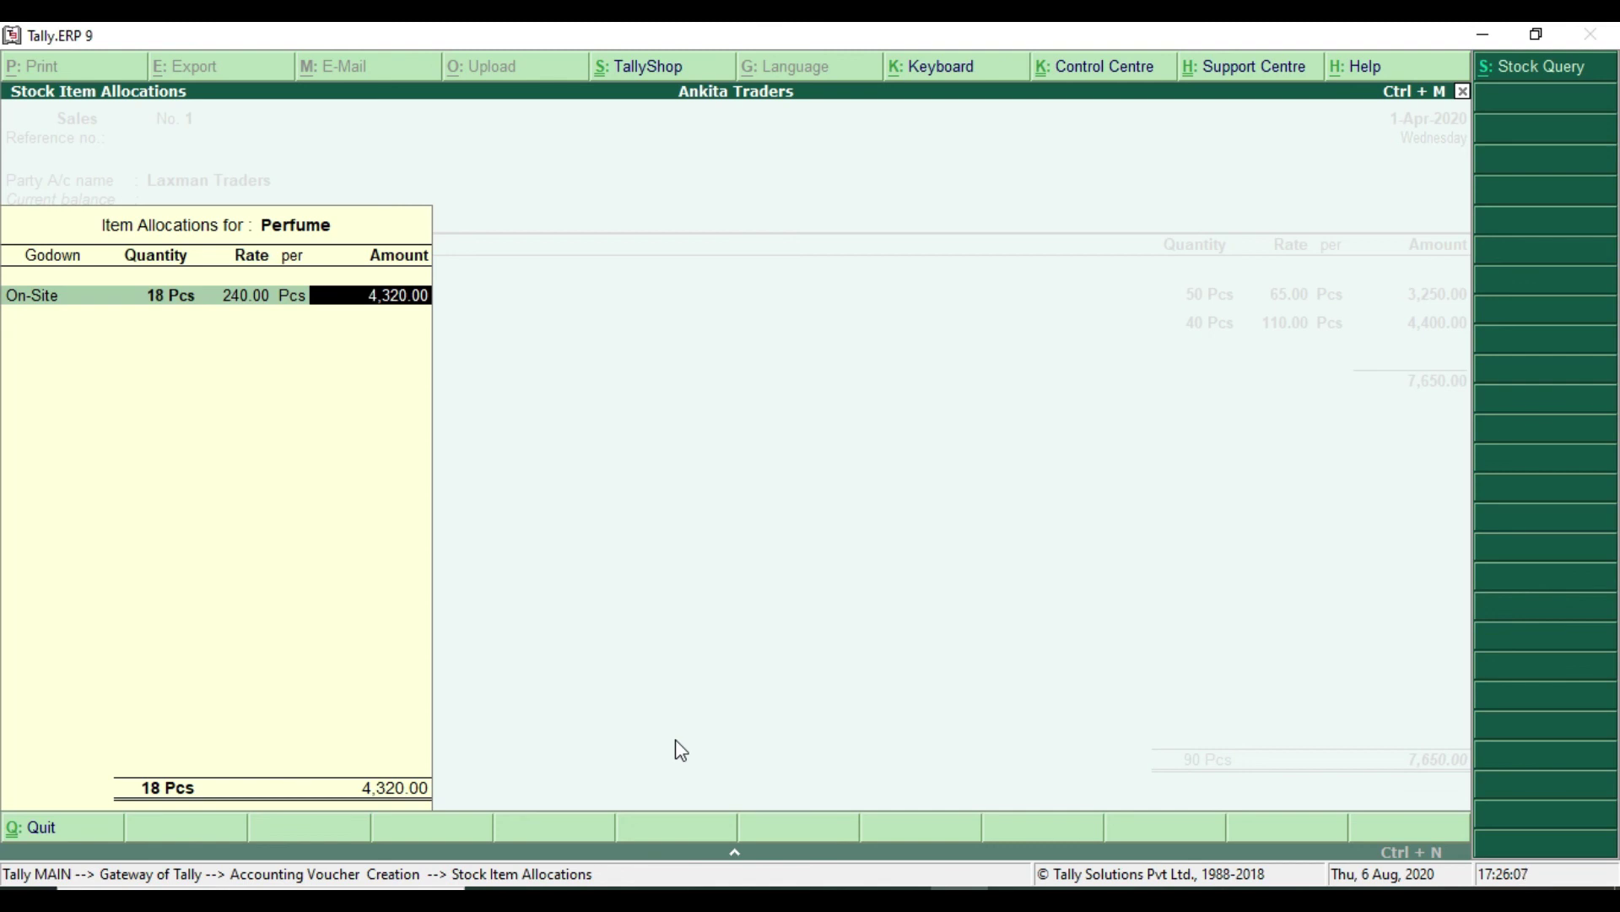
pyautogui.press('Return')
pyautogui.press('Return')
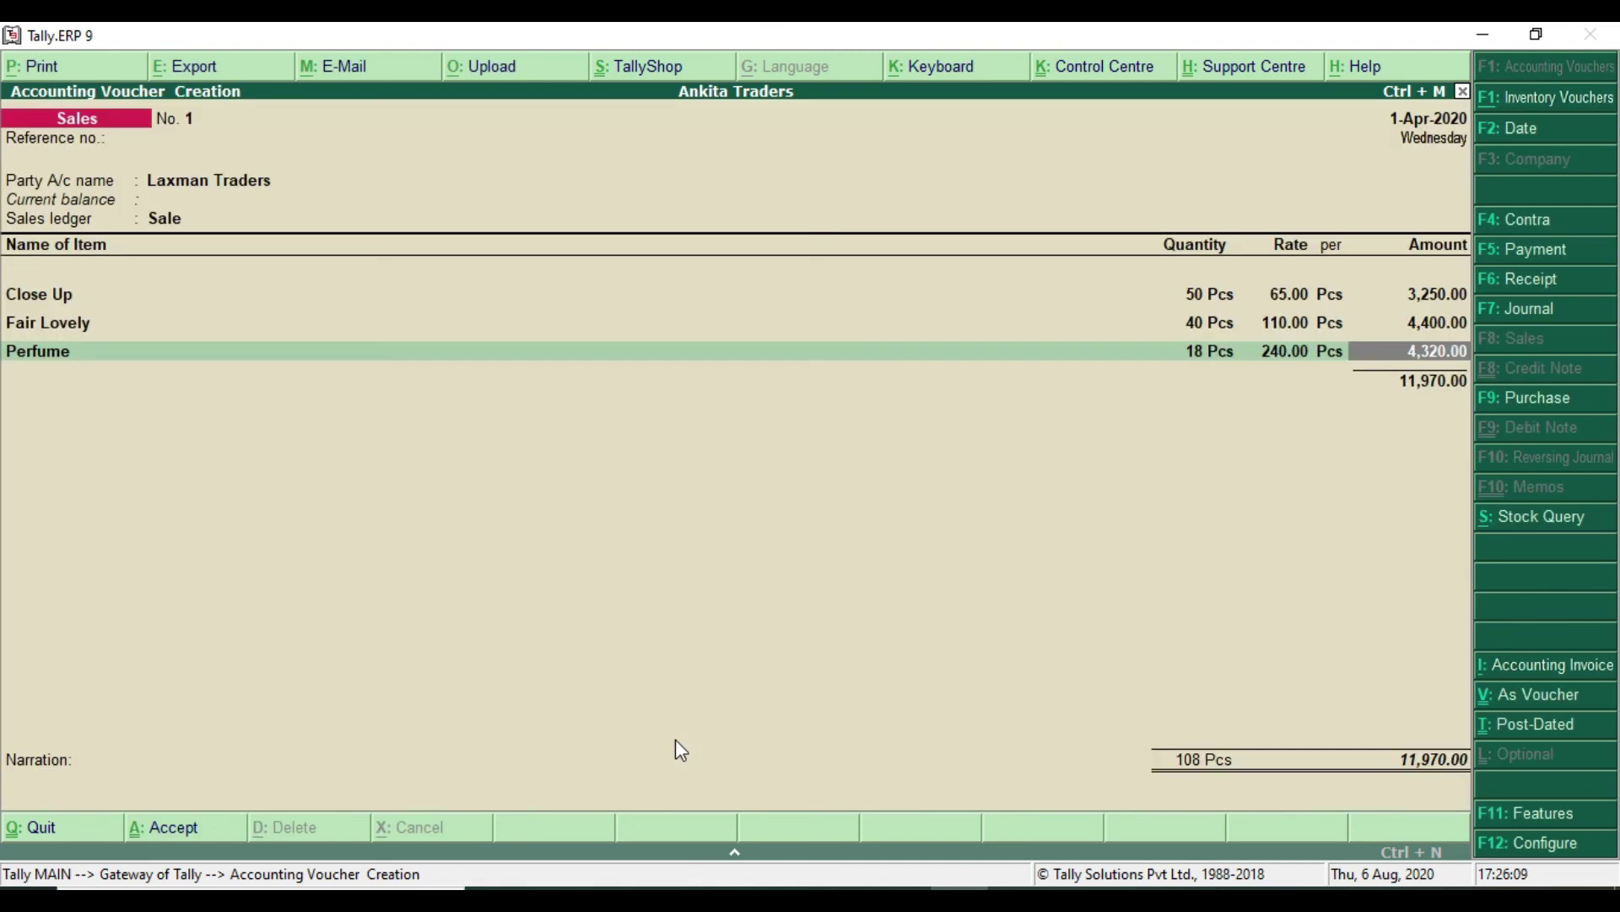
pyautogui.press('Return')
# End the item list and choose New Ref as the bill reference type for Laxman Traders.
pyautogui.press('Return')
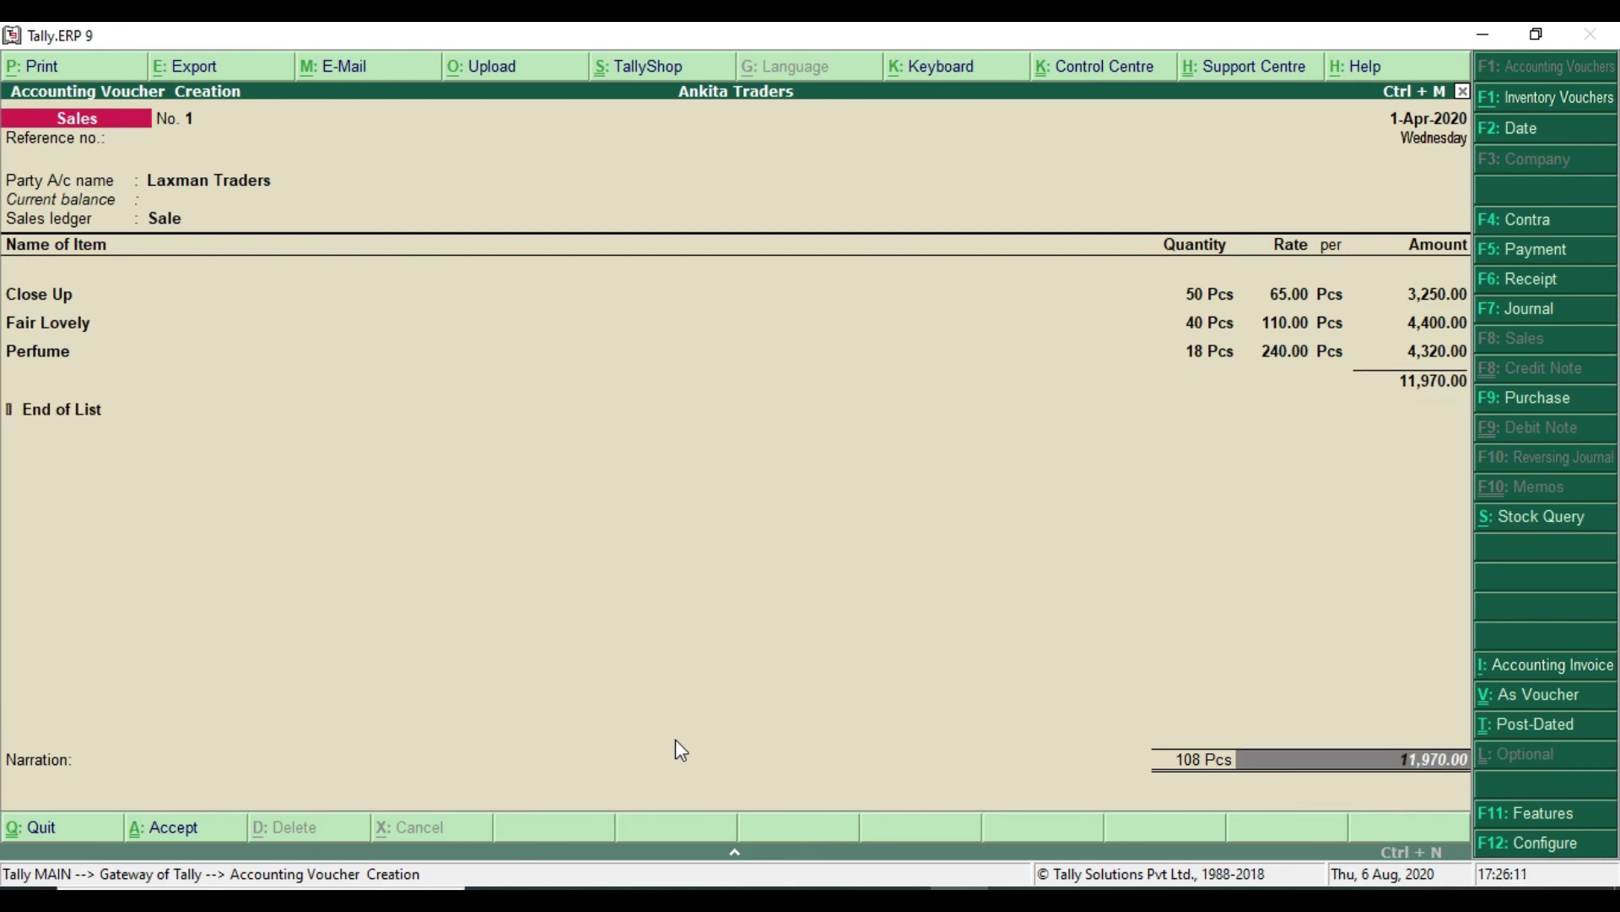
pyautogui.press('Return')
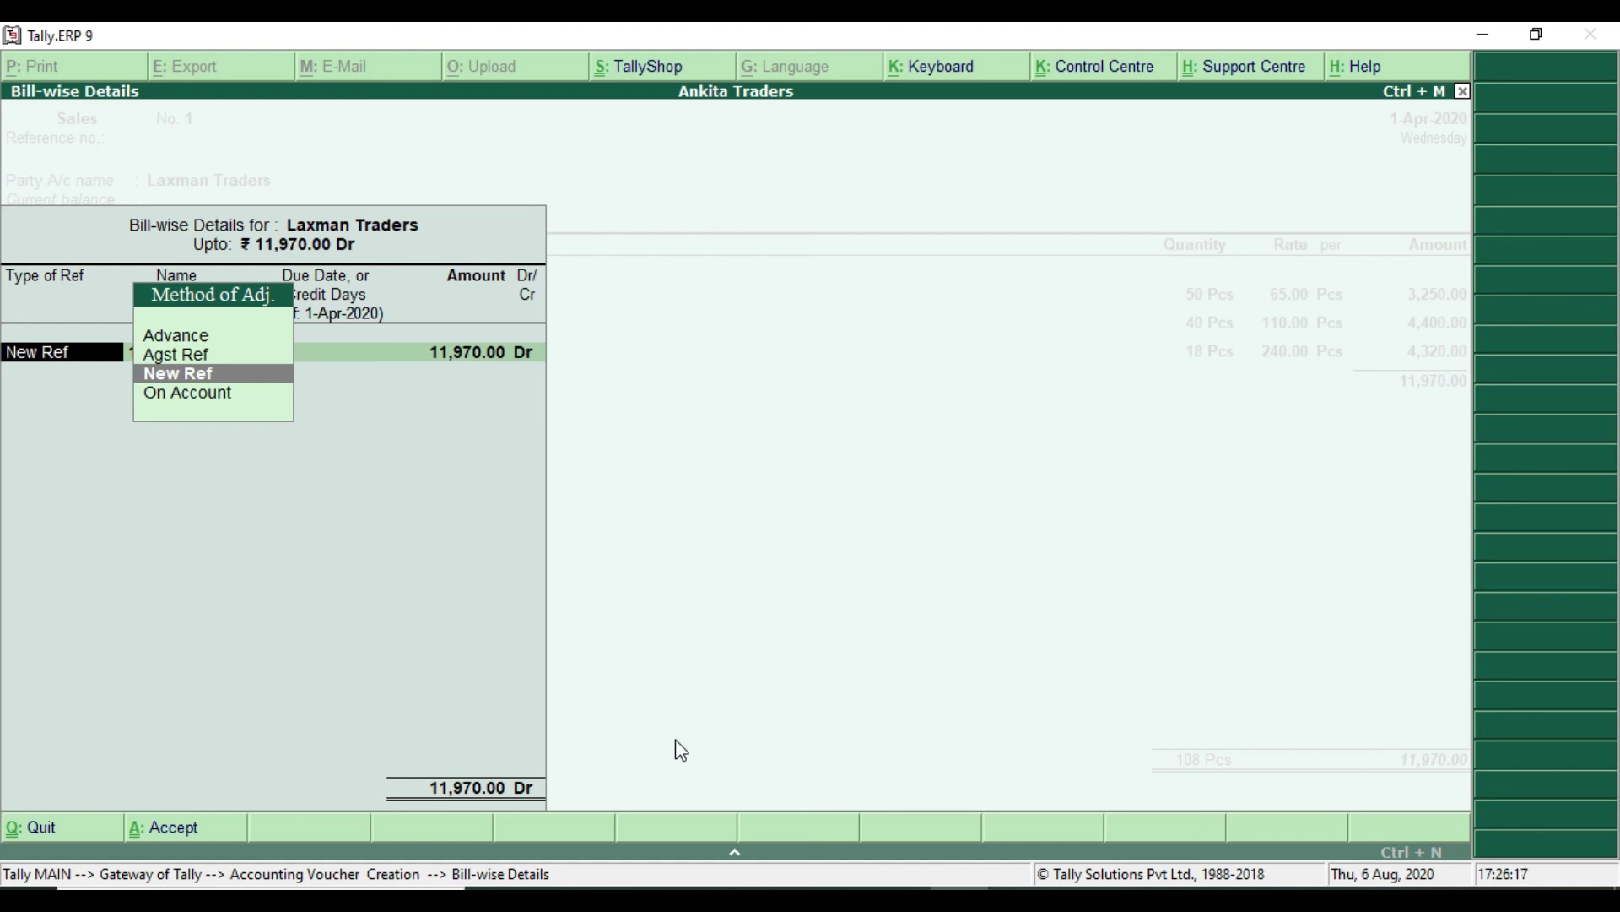
pyautogui.press('Return')
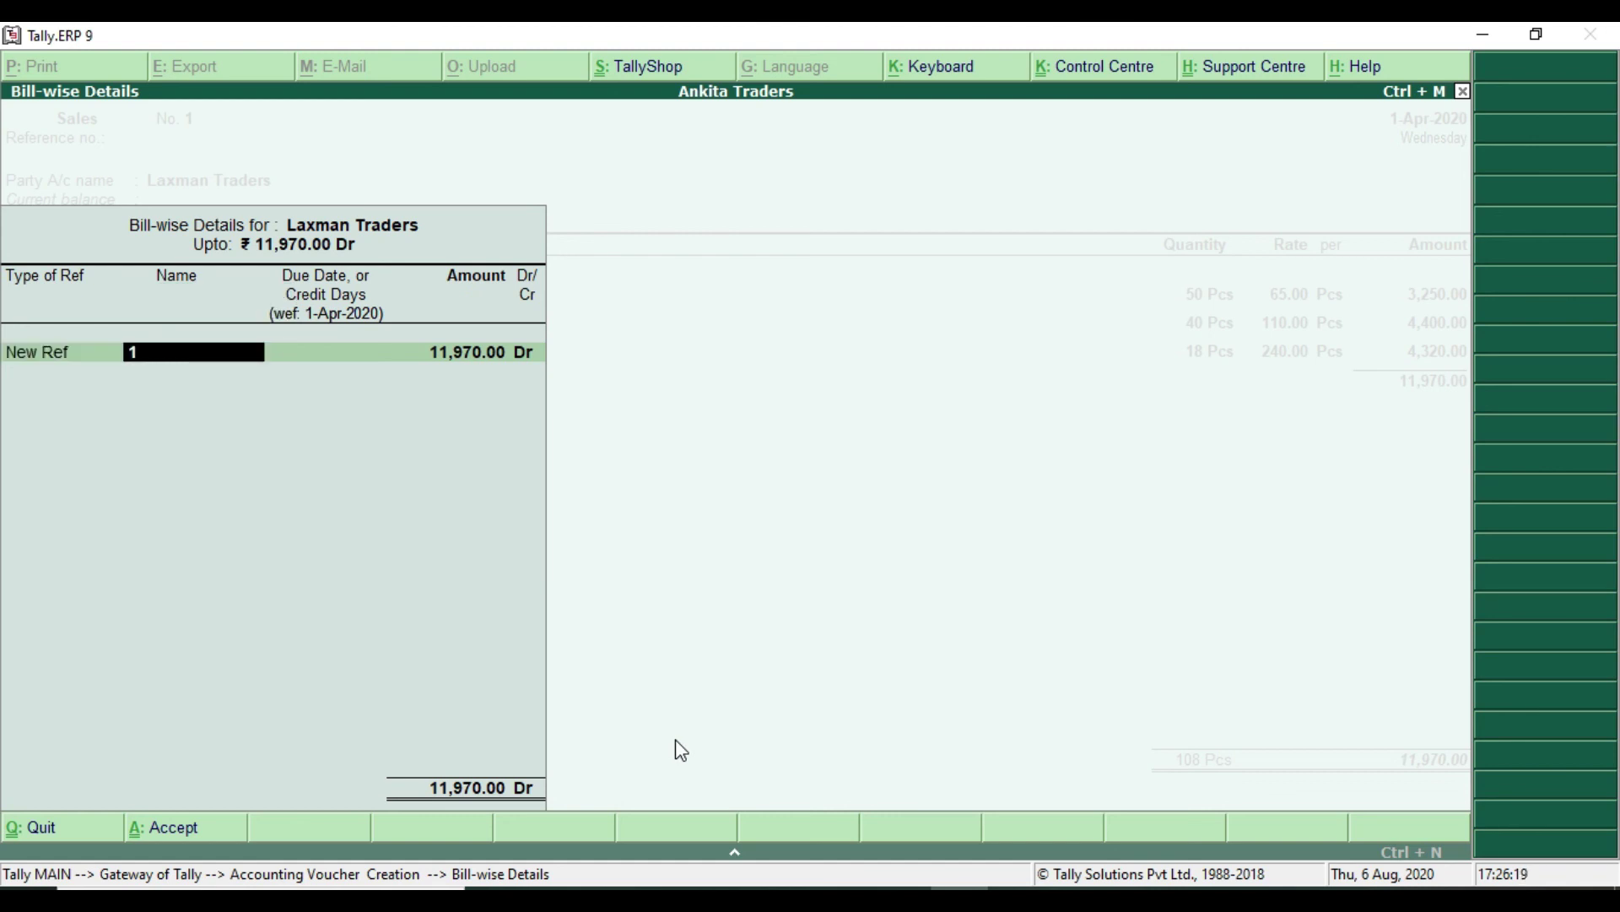
# Check the invoice details in the exercise PDF and name the bill reference LT-01 with a credit period of 15 days, keeping the full amount.
pyautogui.hotkey('alt', 'Tab')
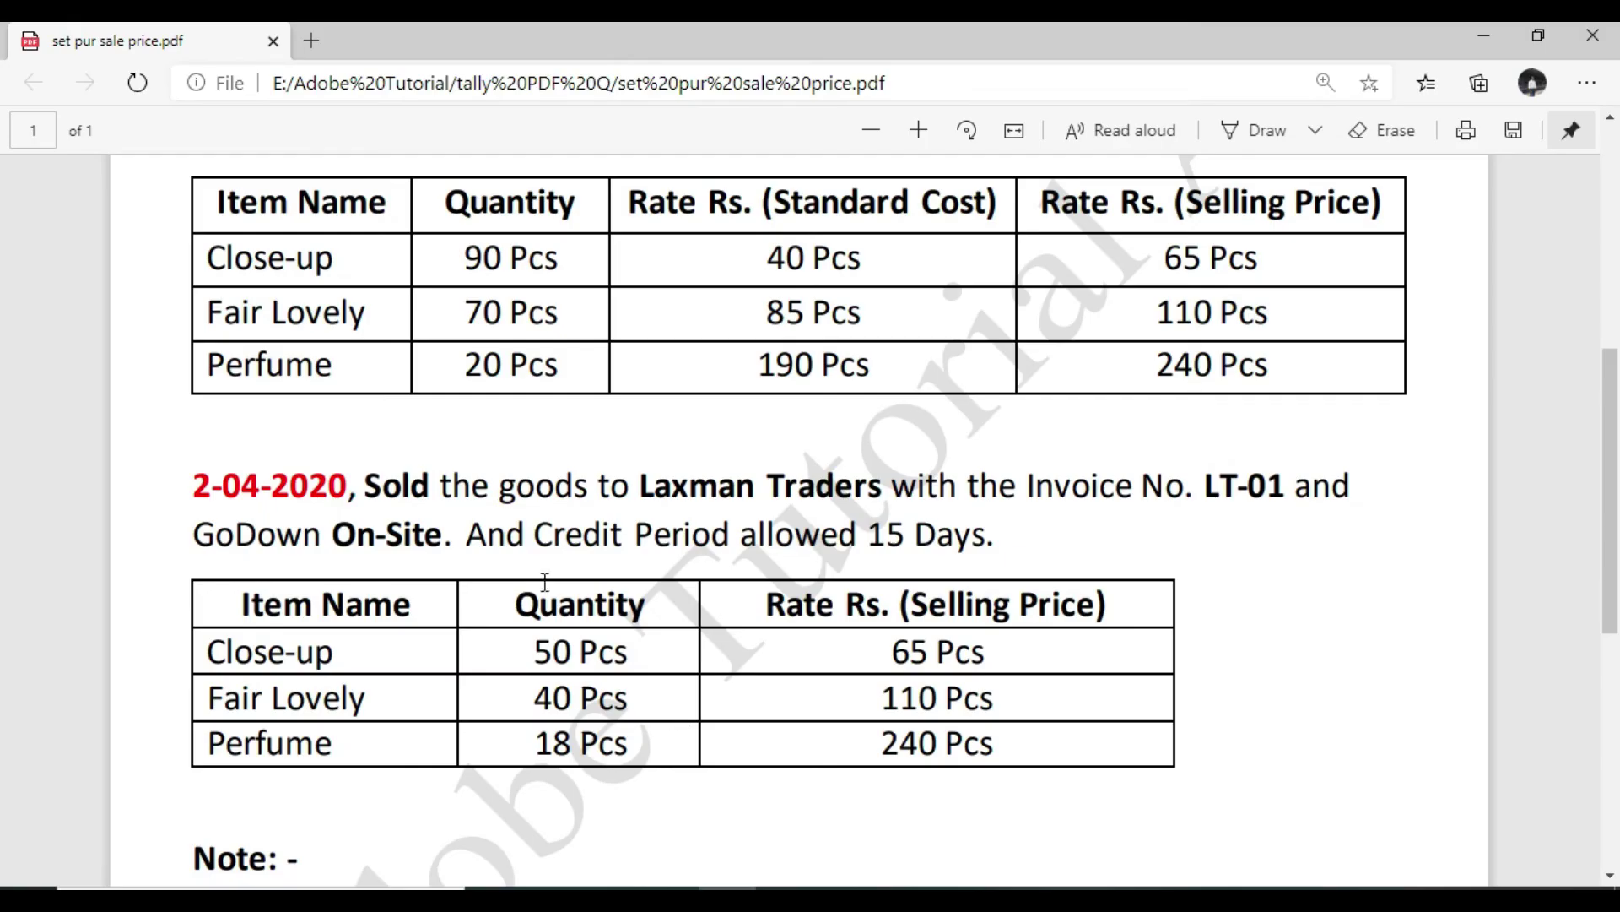
pyautogui.moveTo(1207, 492); pyautogui.dragTo(1284, 494)
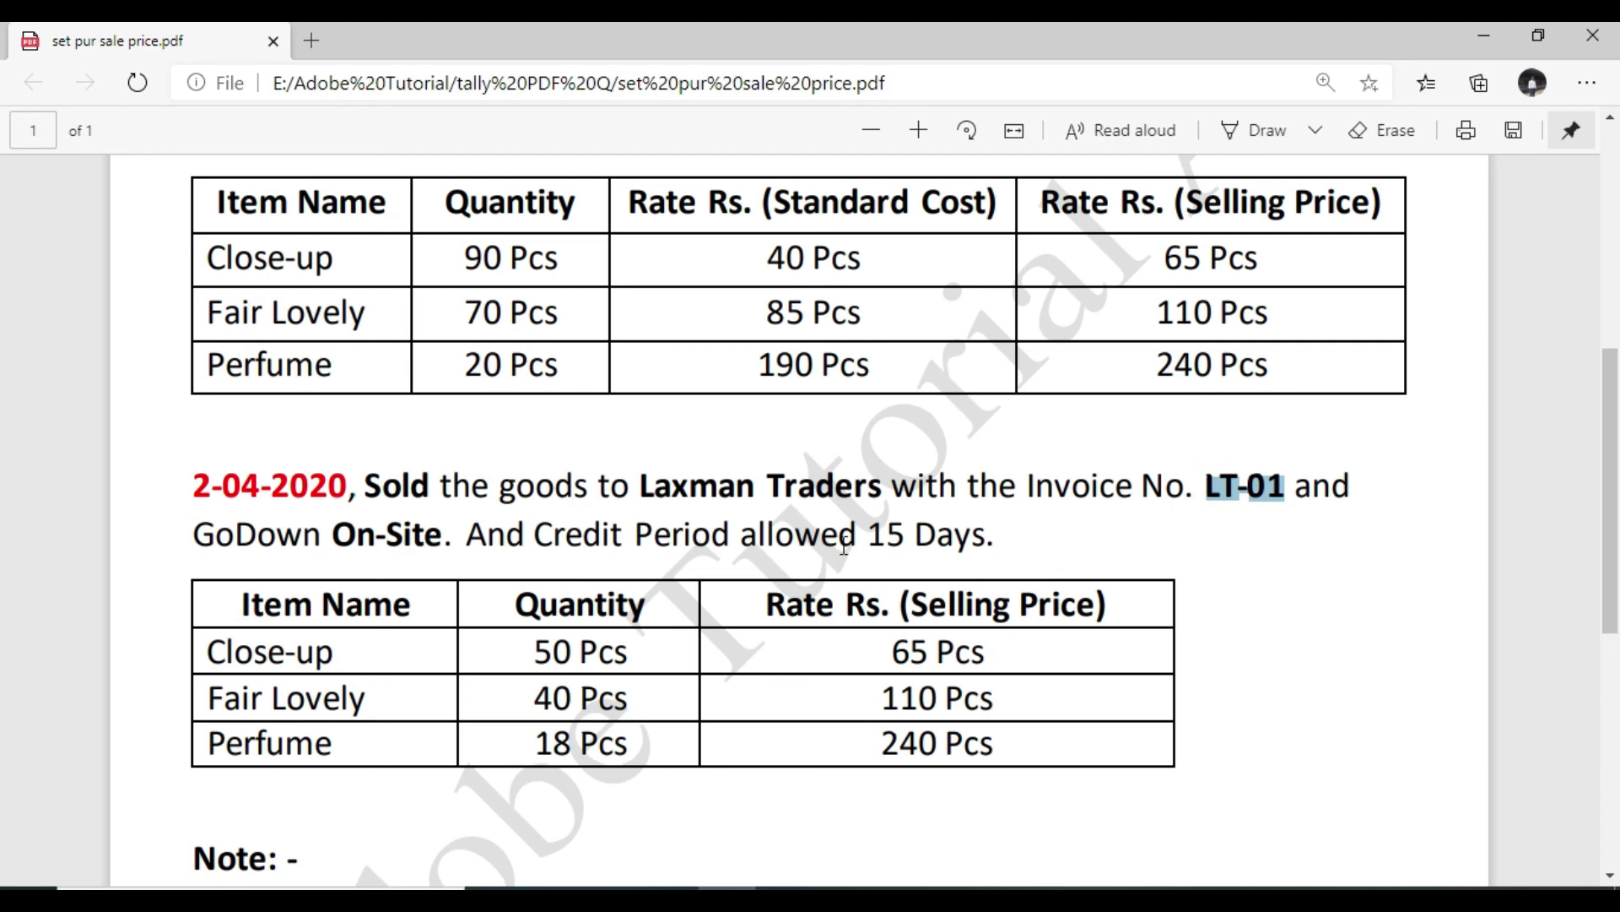
pyautogui.click(892, 536)
pyautogui.doubleClick(892, 536)
pyautogui.moveTo(535, 537); pyautogui.dragTo(986, 545)
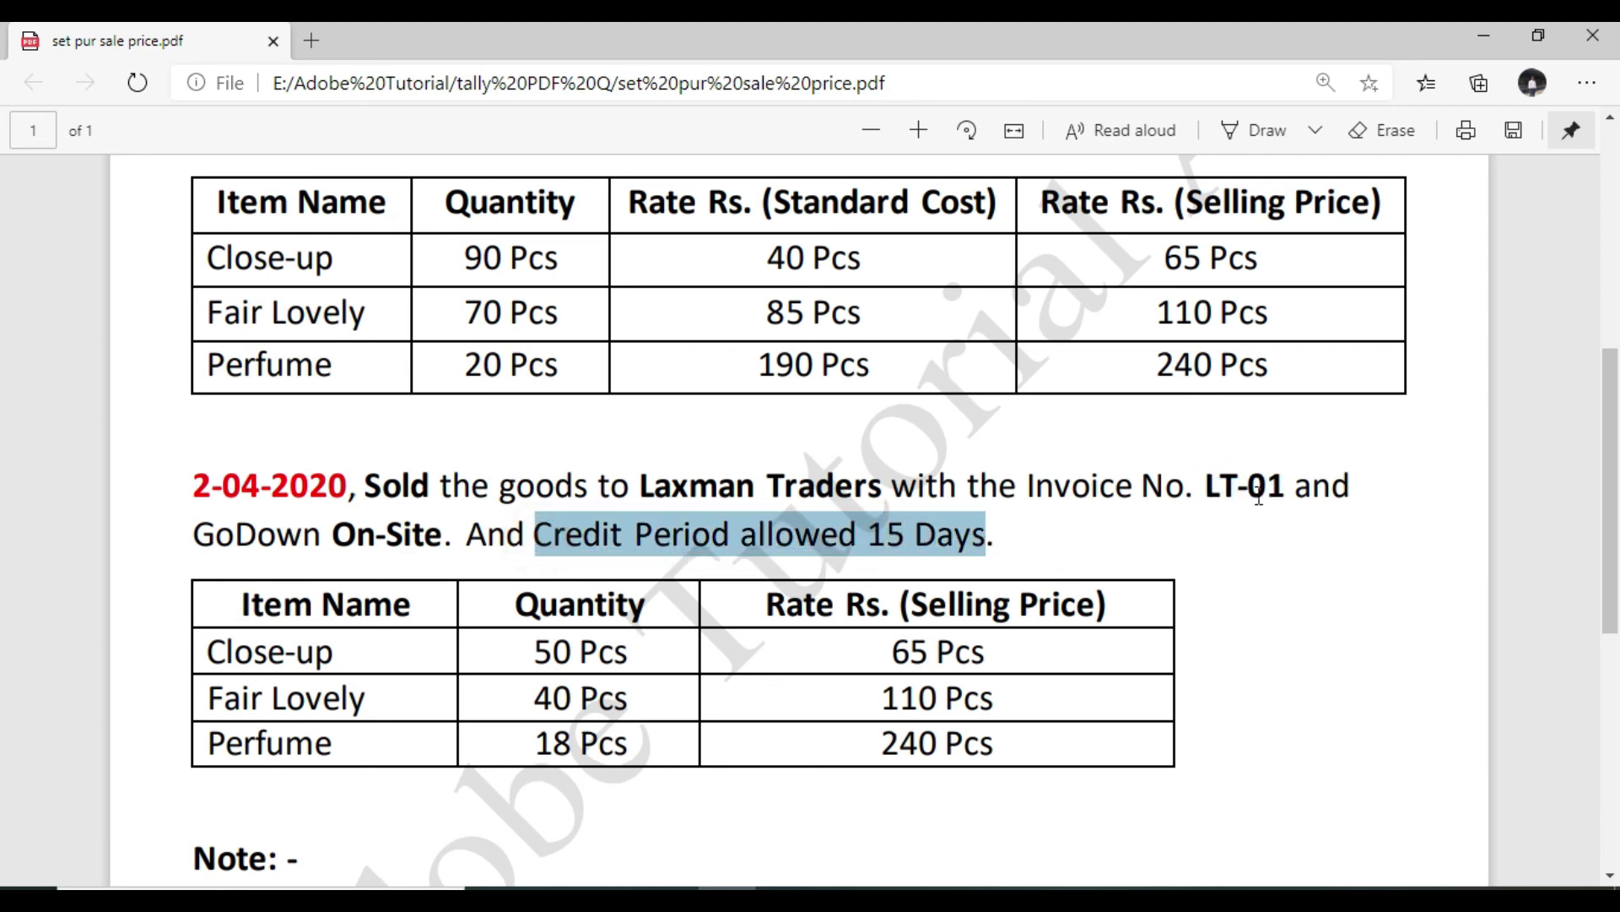
pyautogui.hotkey('alt', 'Tab')
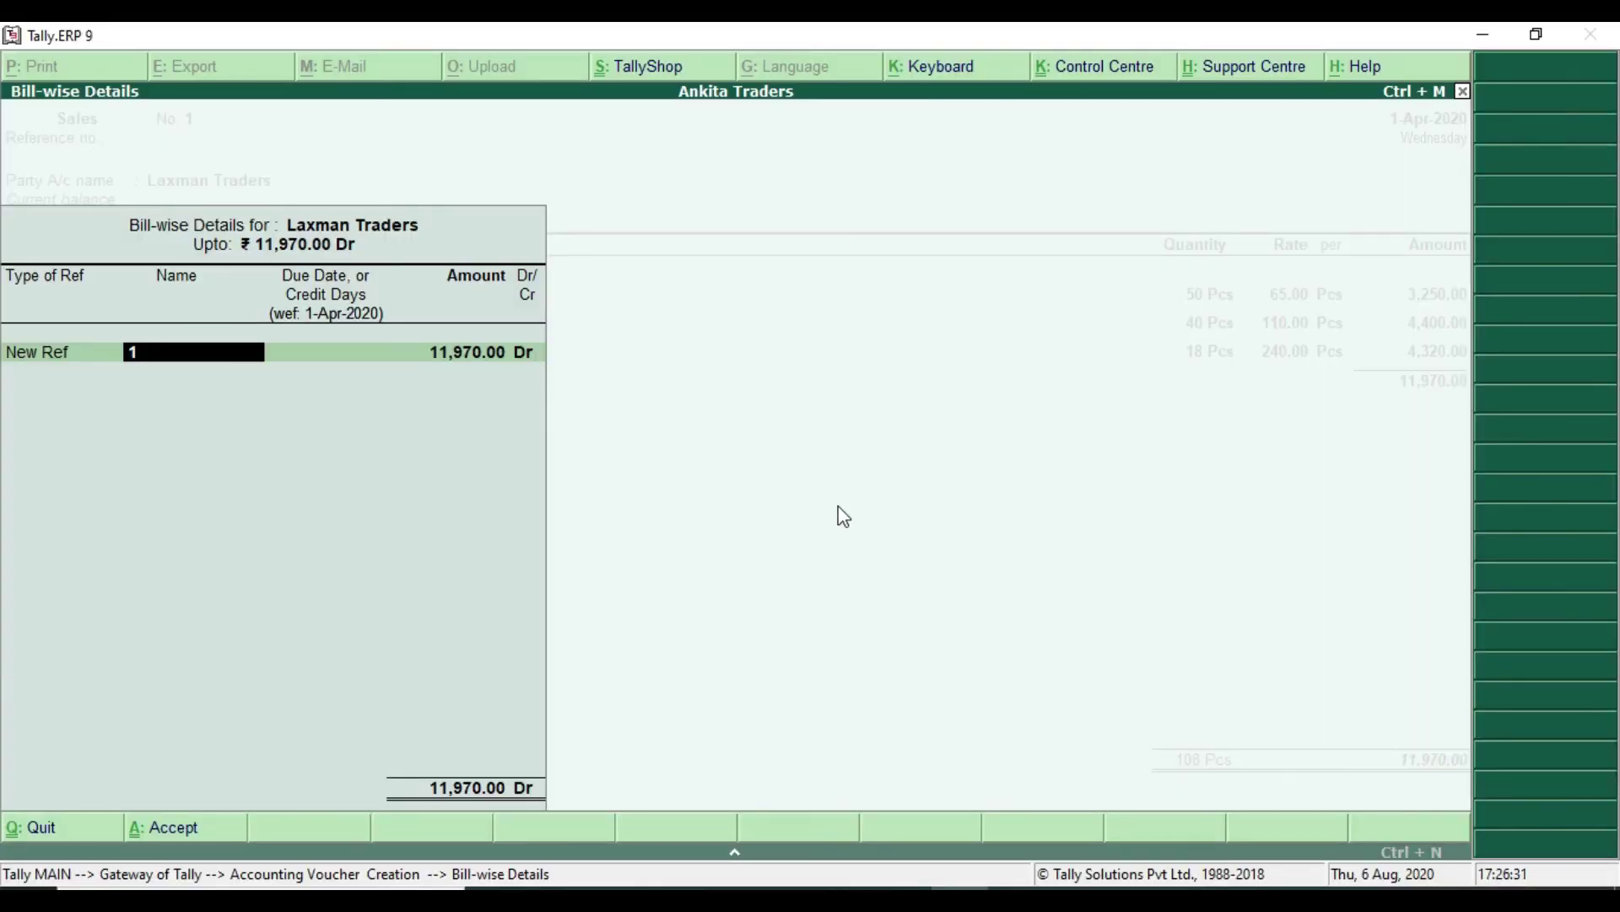
pyautogui.write('LT-01')
pyautogui.press('Return')
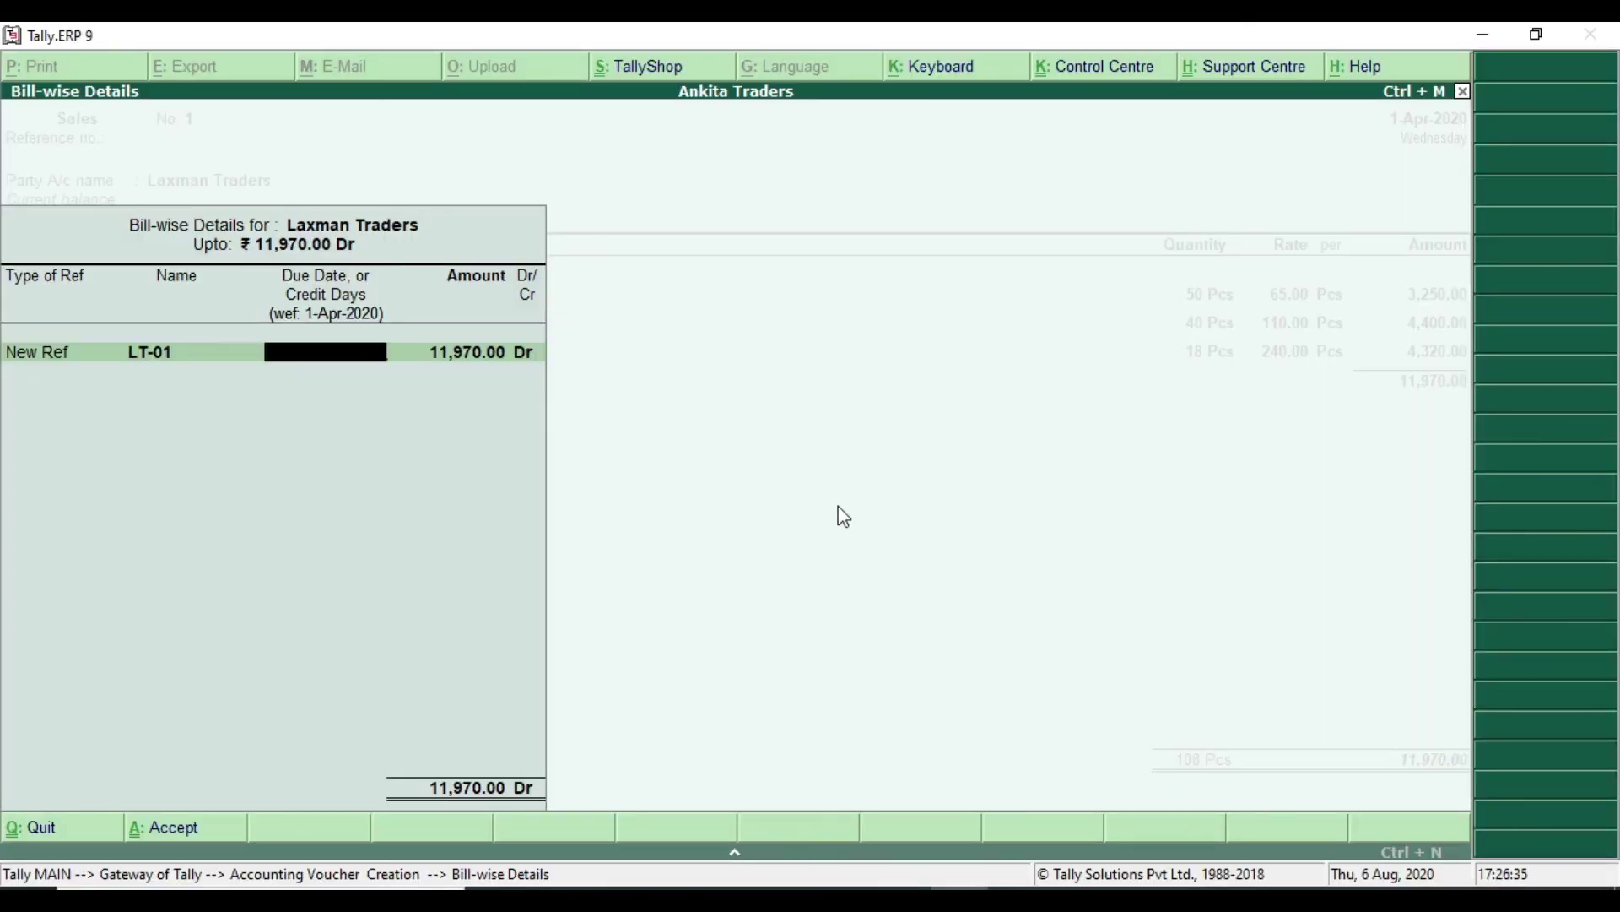
pyautogui.write('15')
pyautogui.press('Return')
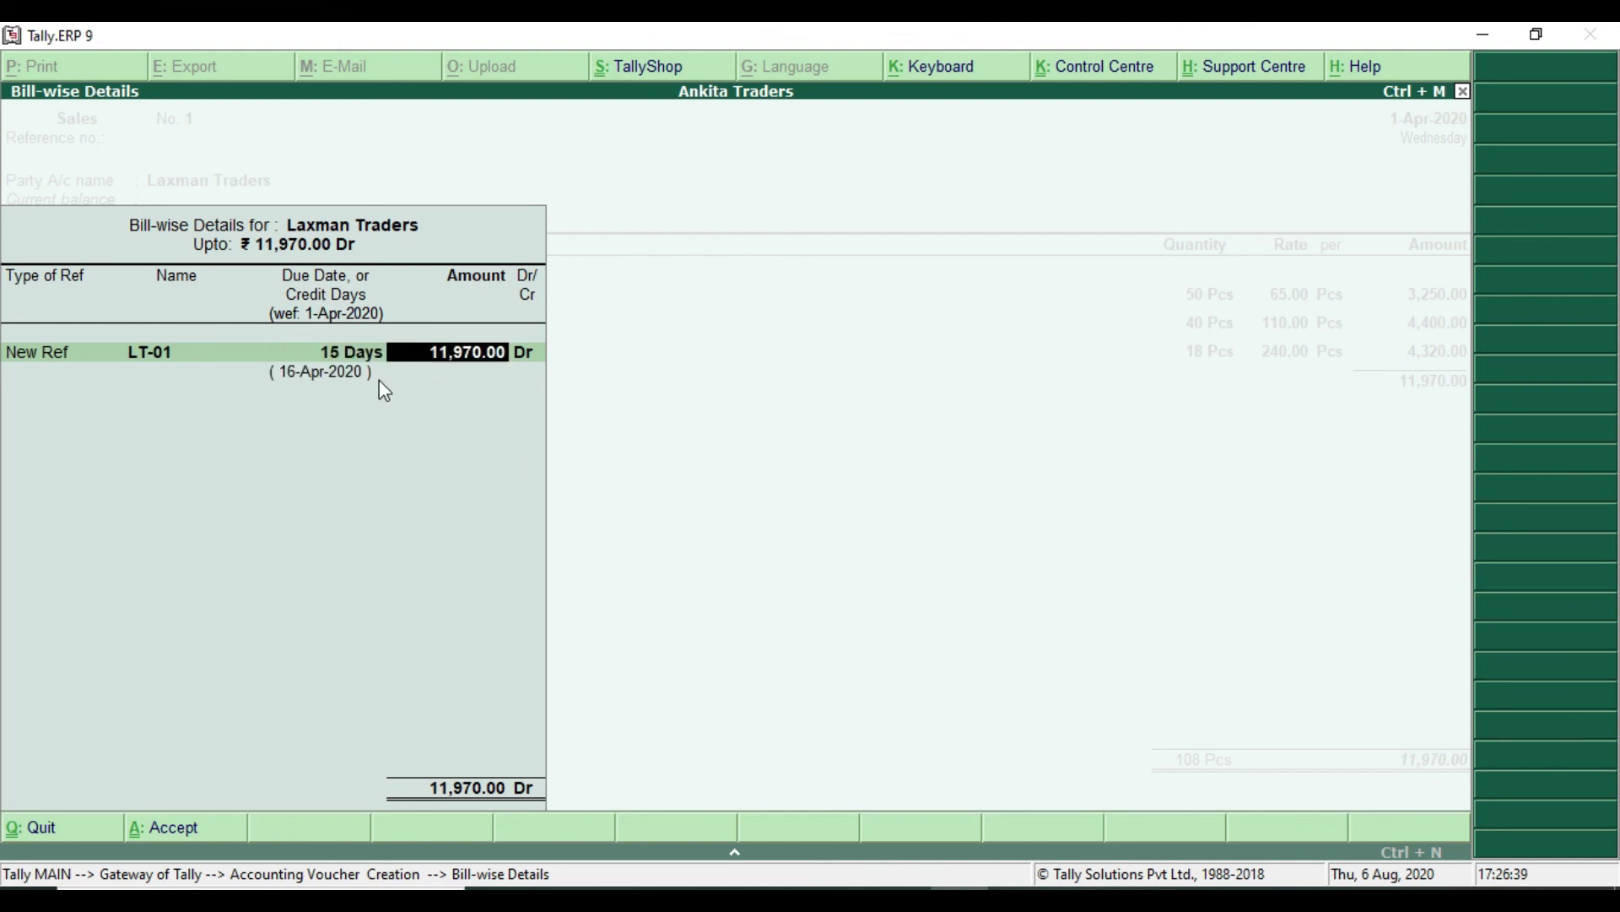
pyautogui.press('Return')
pyautogui.press('Return')
# Leave the narration blank, accept the sales voucher and return to the Gateway of Tally.
pyautogui.press('Return')
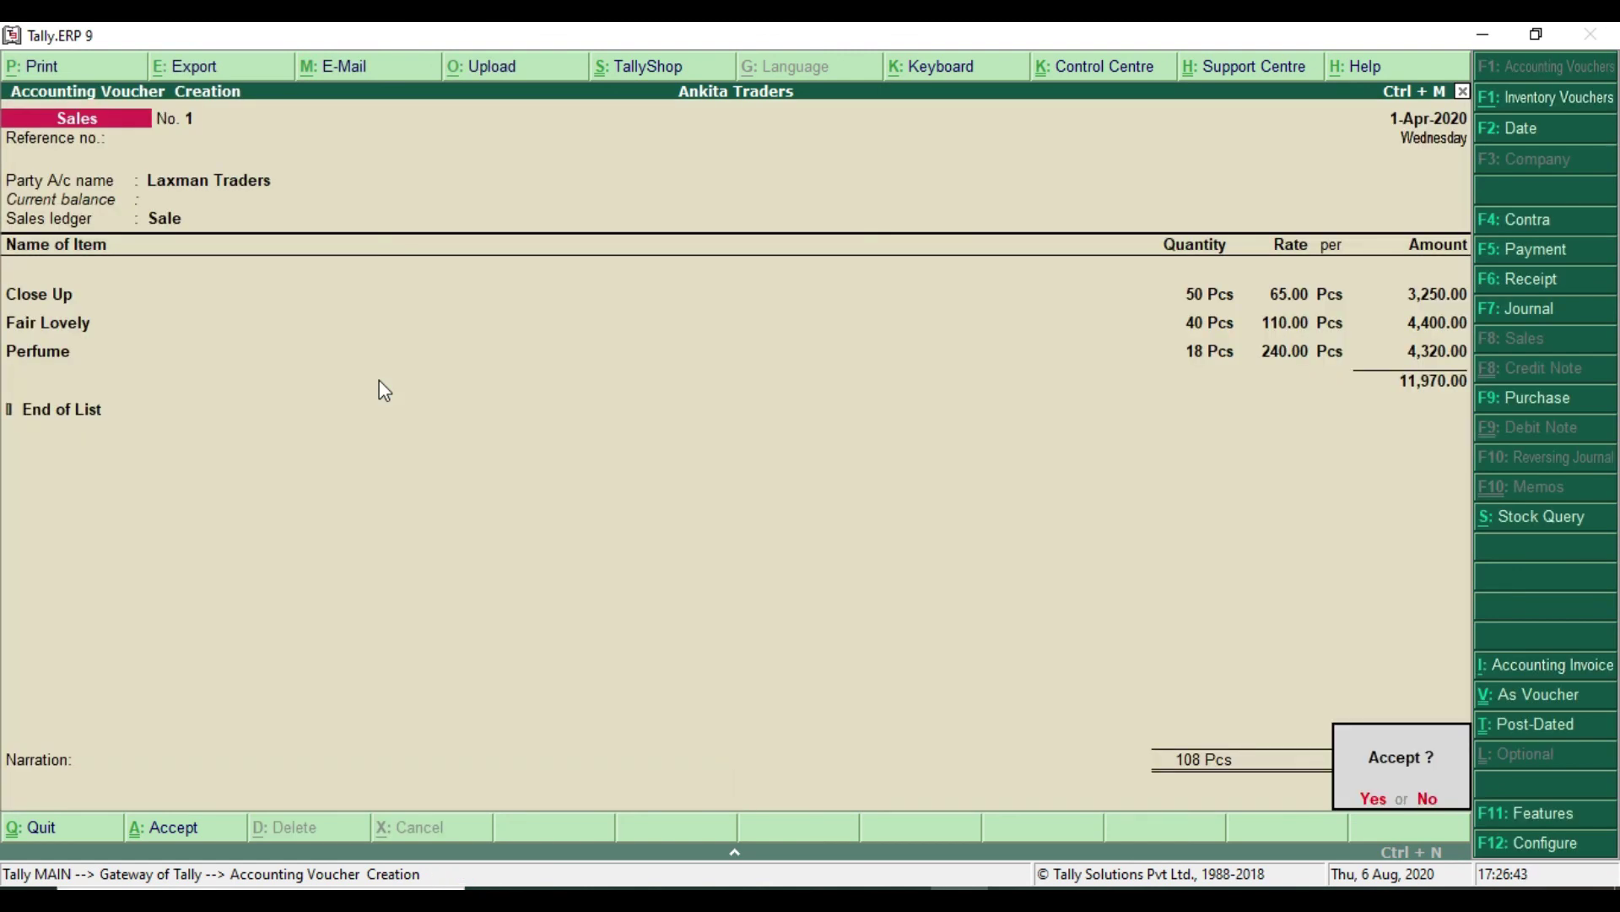
pyautogui.press('Return')
pyautogui.press('Escape')
pyautogui.press('Return')
pyautogui.press('Escape')
pyautogui.press('Escape')
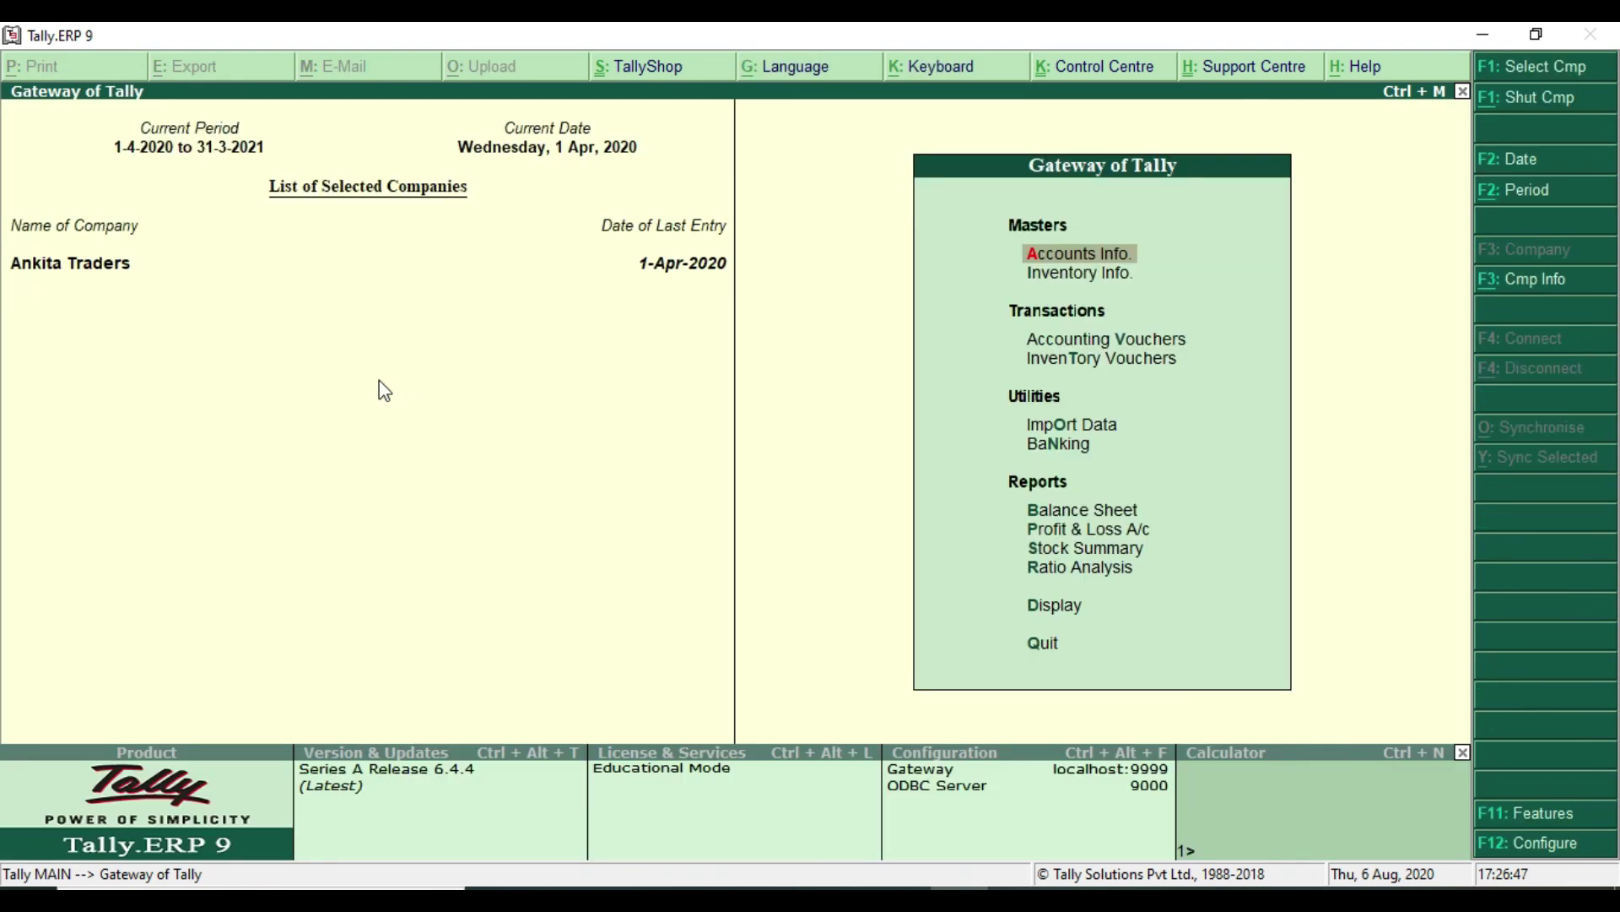